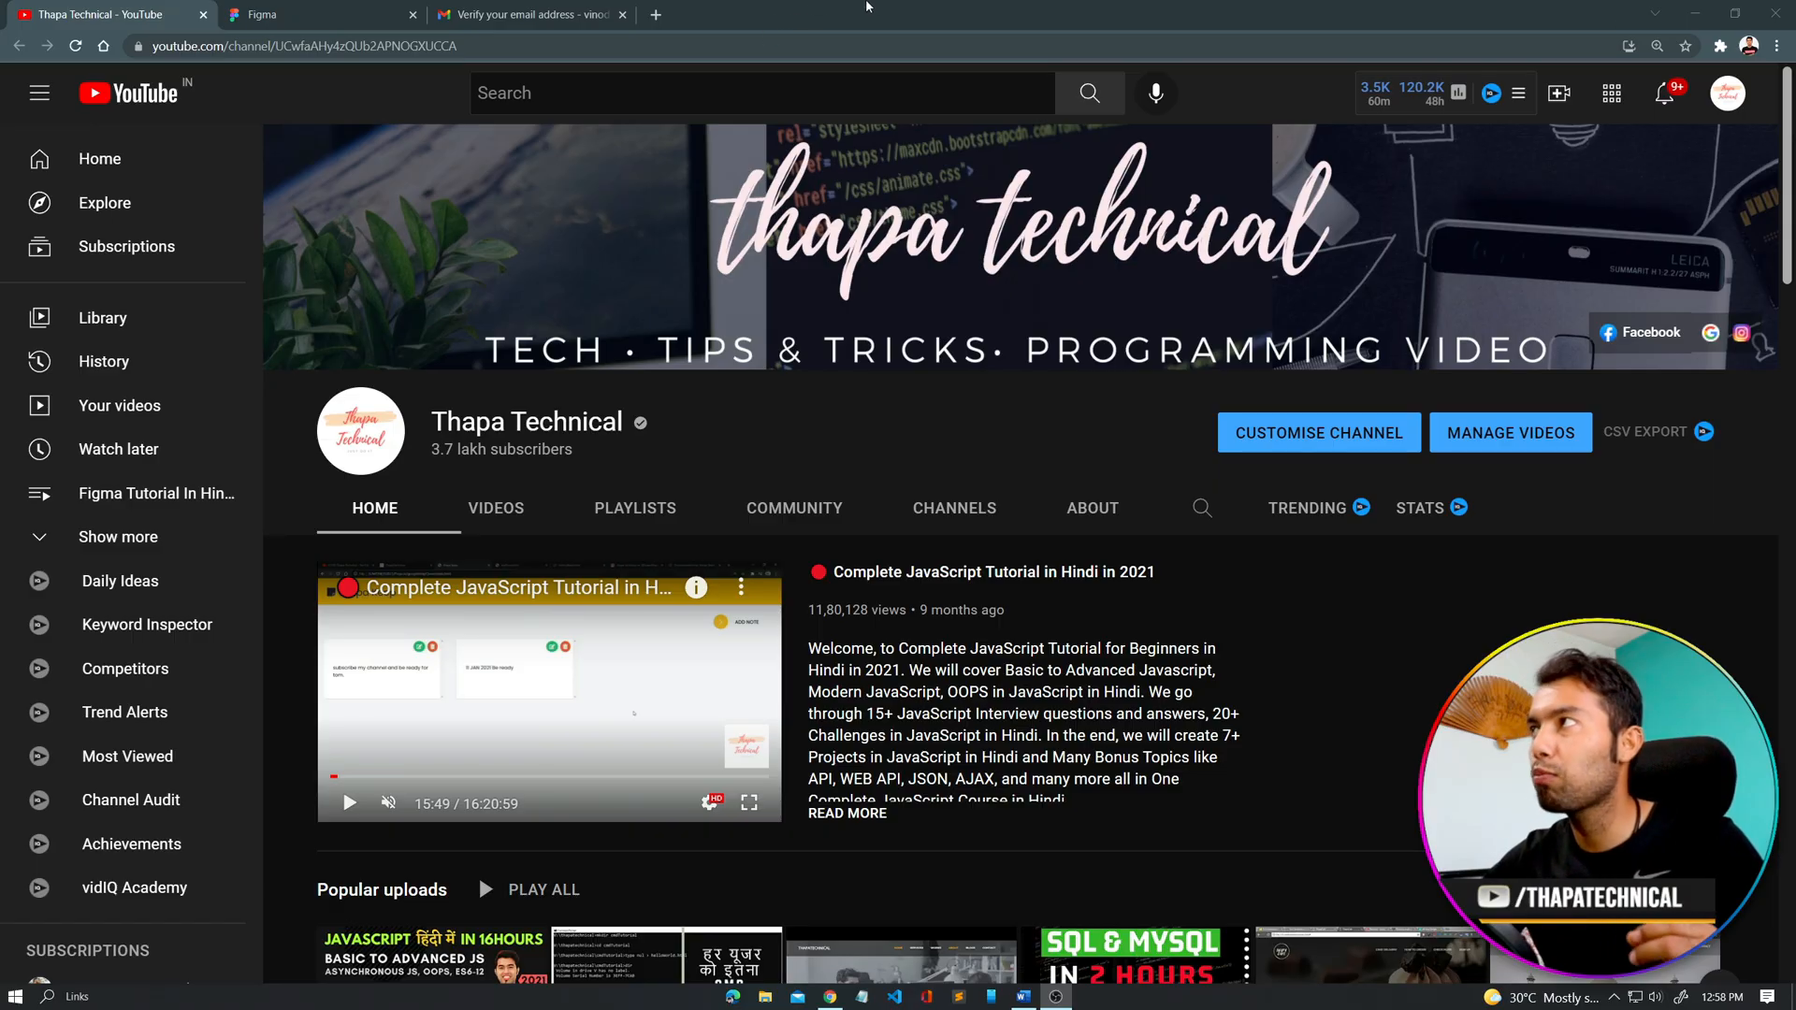
{"action": "left_click", "coordinate": [334, 15]}
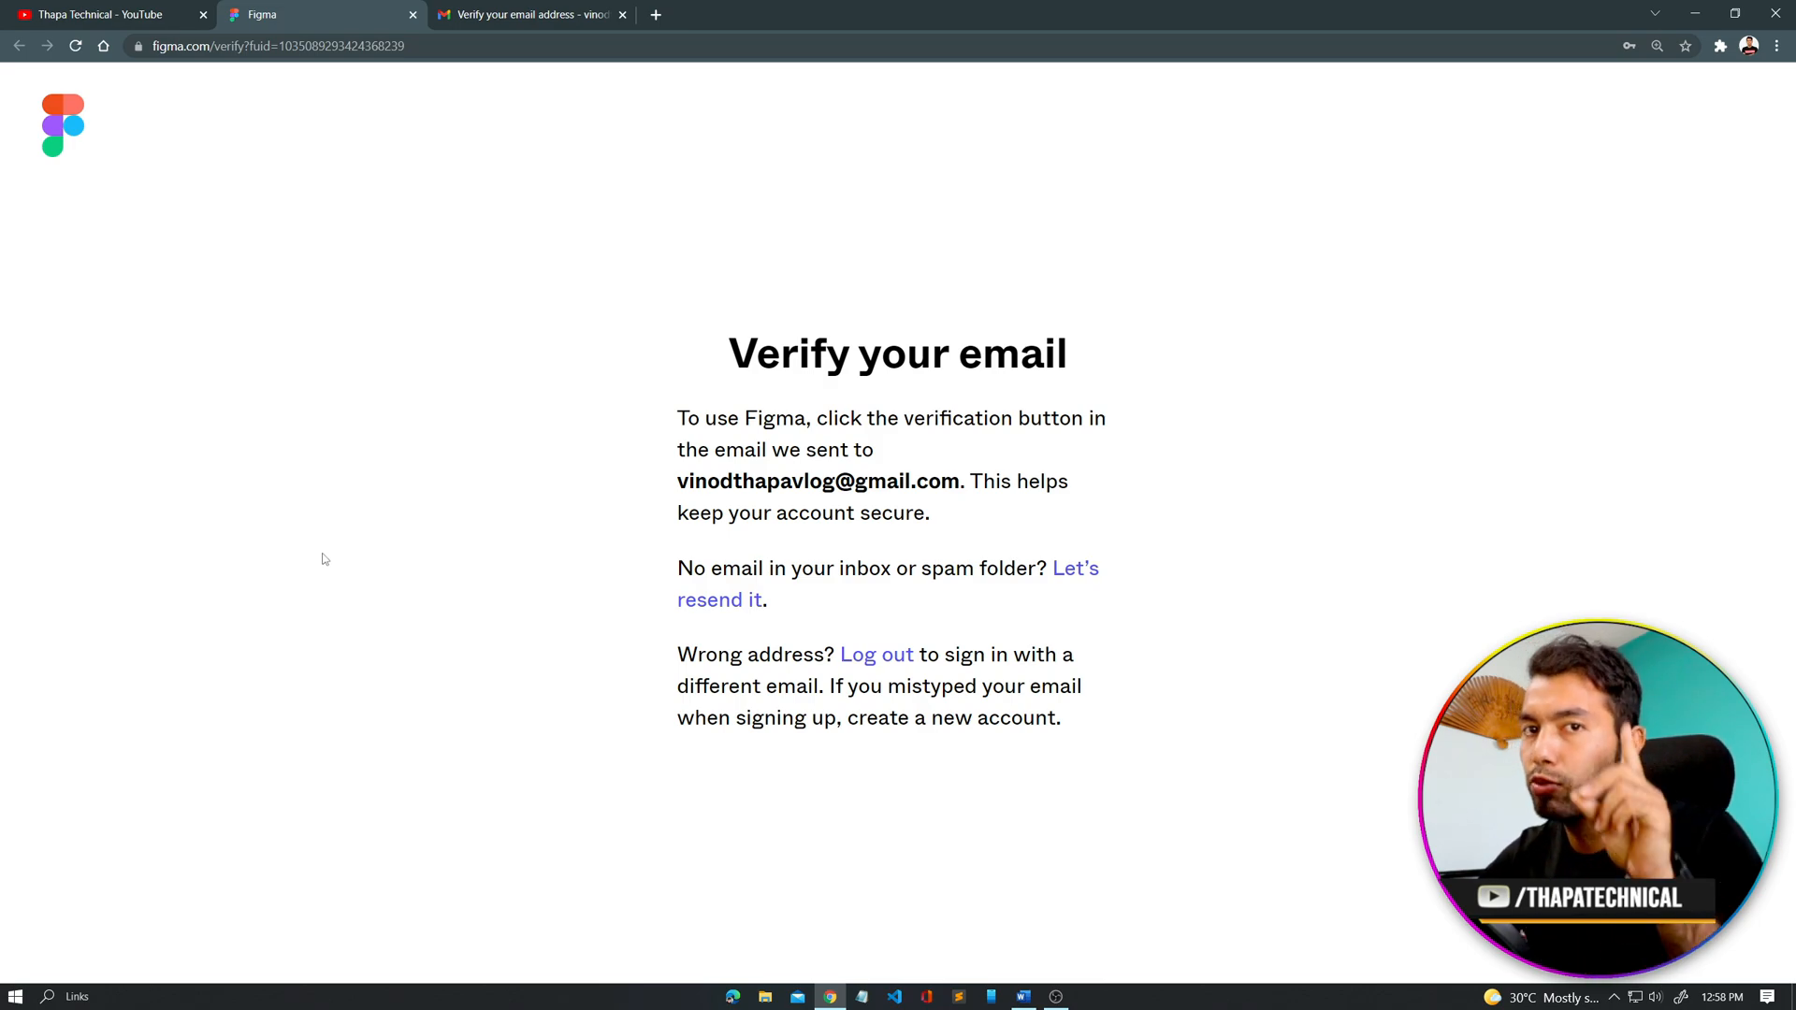
{"action": "key", "text": "ctrl+1"}
{"action": "scroll", "coordinate": [413, 745], "scroll_direction": "down", "scroll_amount": 8}
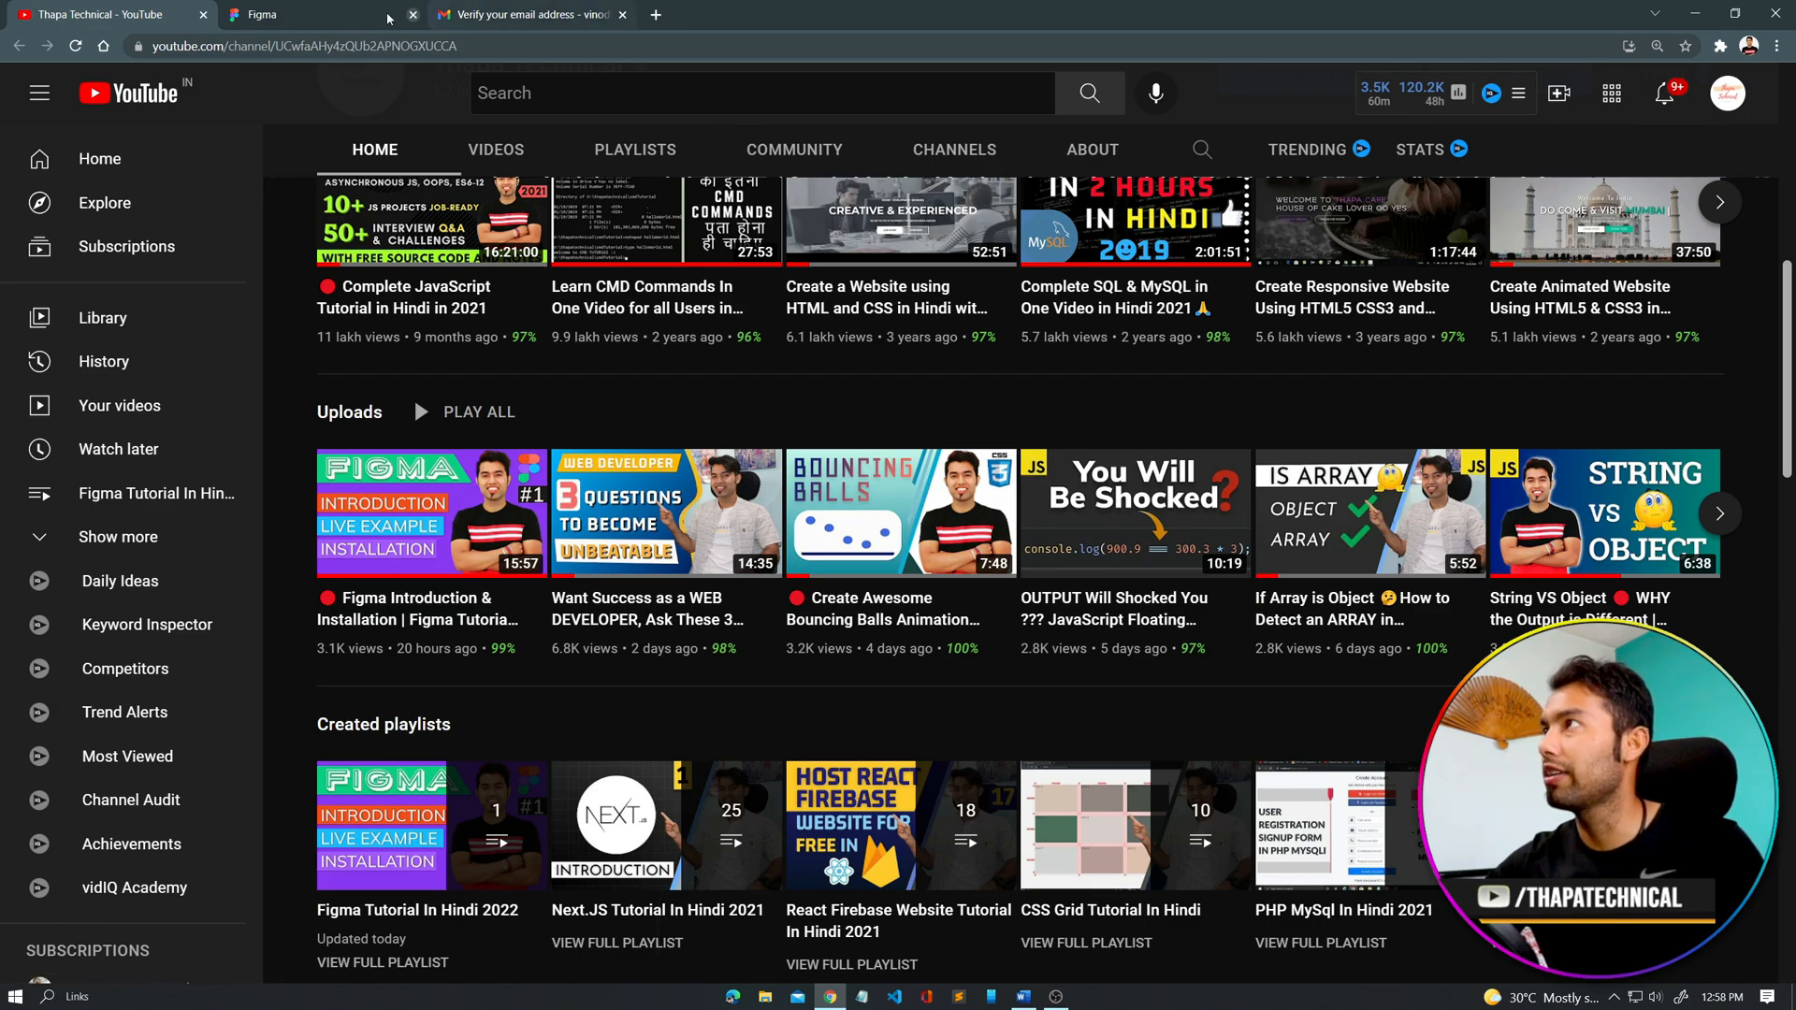
{"action": "left_click", "coordinate": [314, 17]}
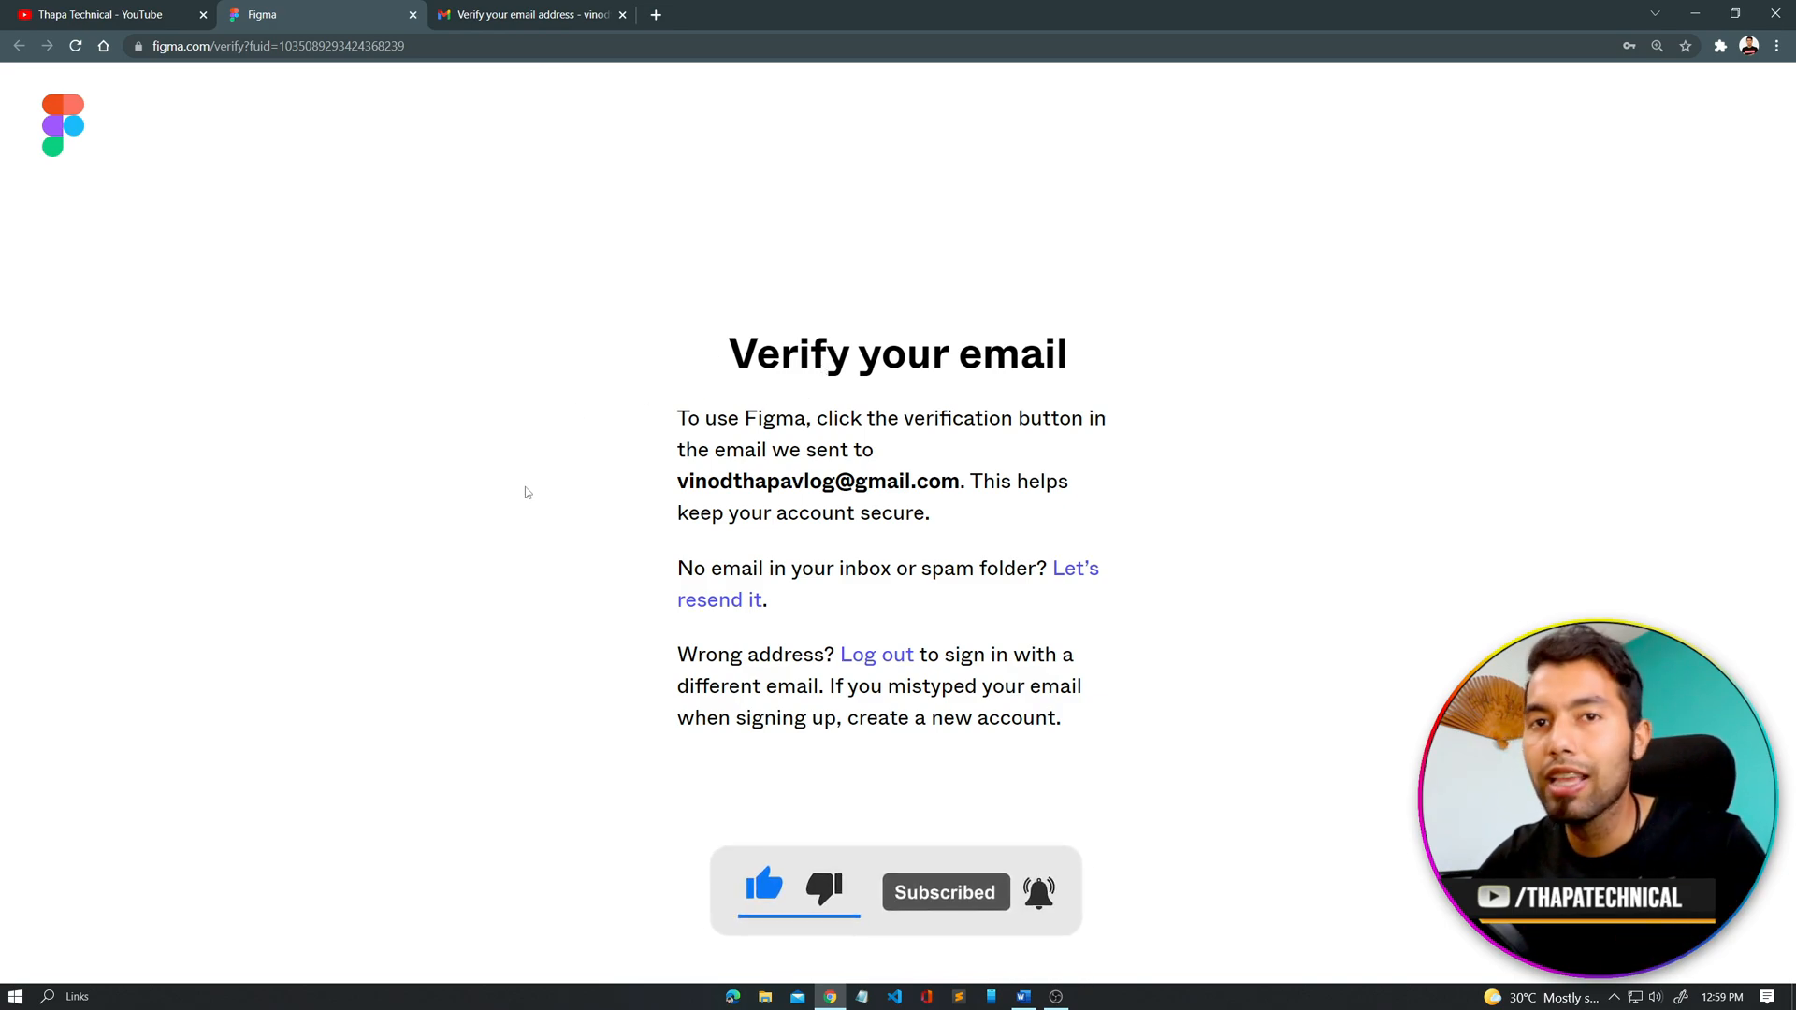
Step: Switch to the Verify your email address message in Gmail and verify the Figma account's email from it
{"action": "left_click", "coordinate": [514, 16]}
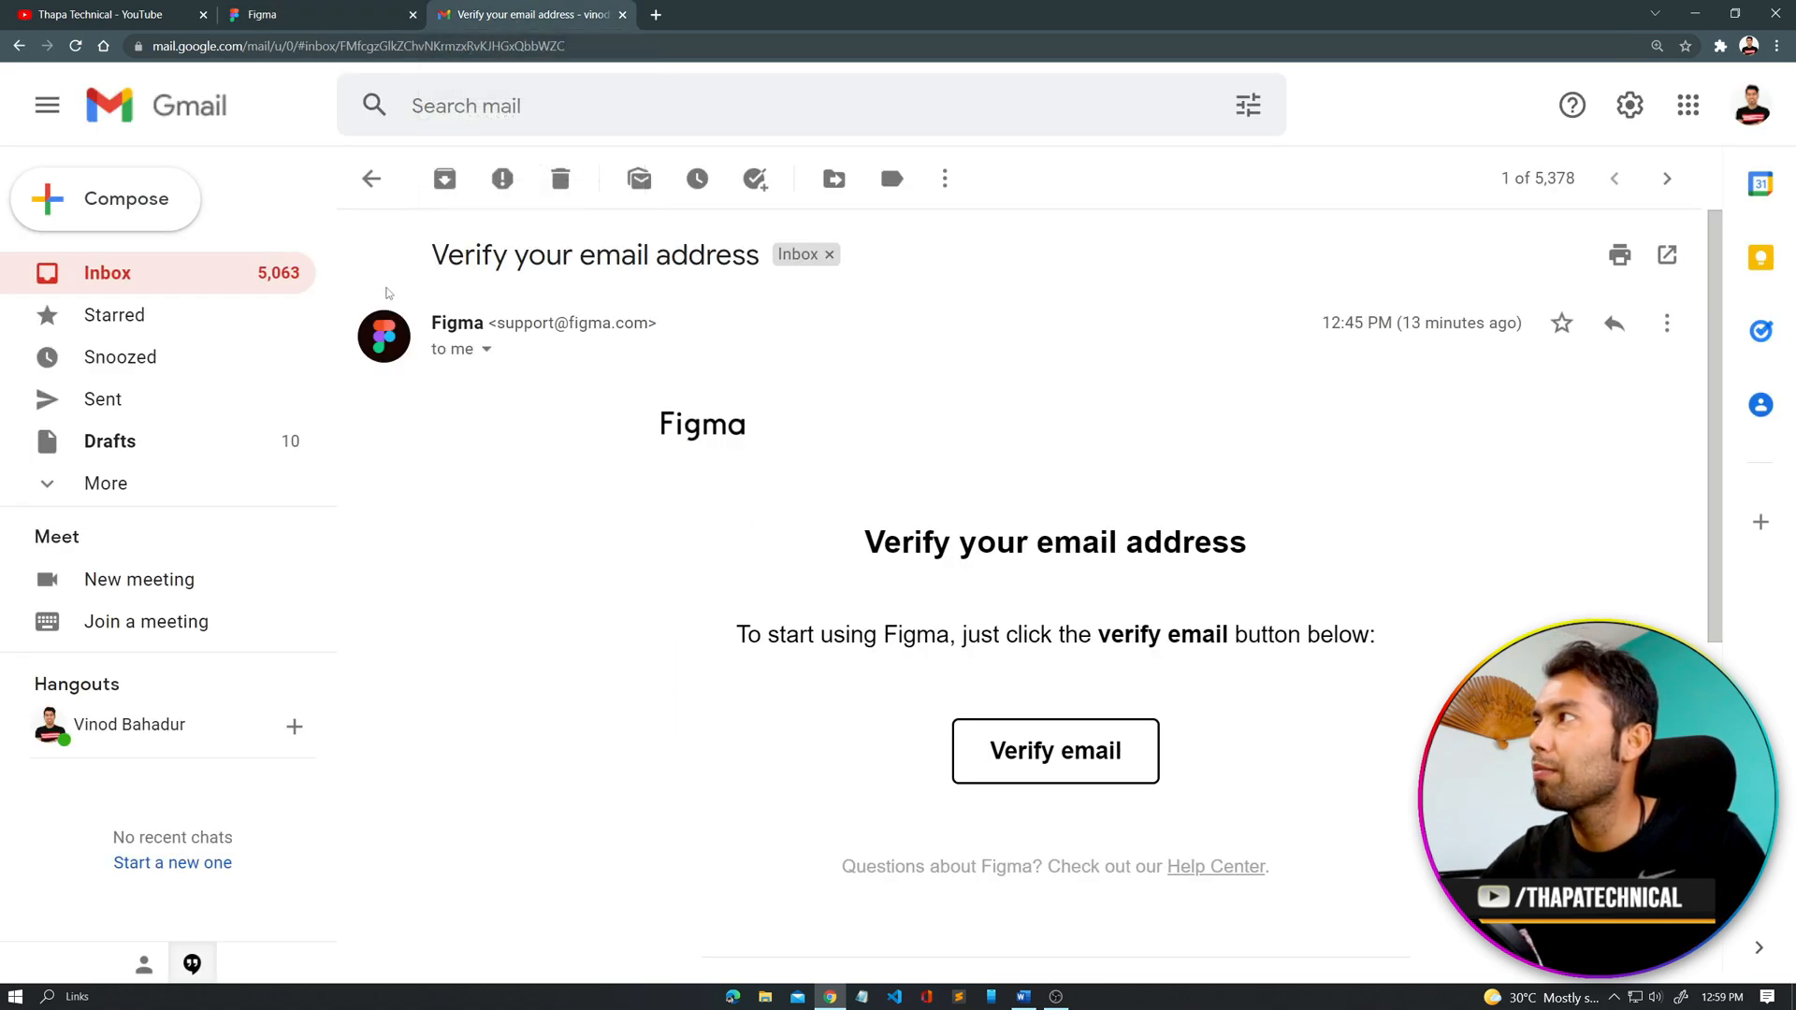
{"action": "left_click_drag", "start_coordinate": [430, 254], "coordinate": [690, 255]}
{"action": "left_click", "coordinate": [690, 255]}
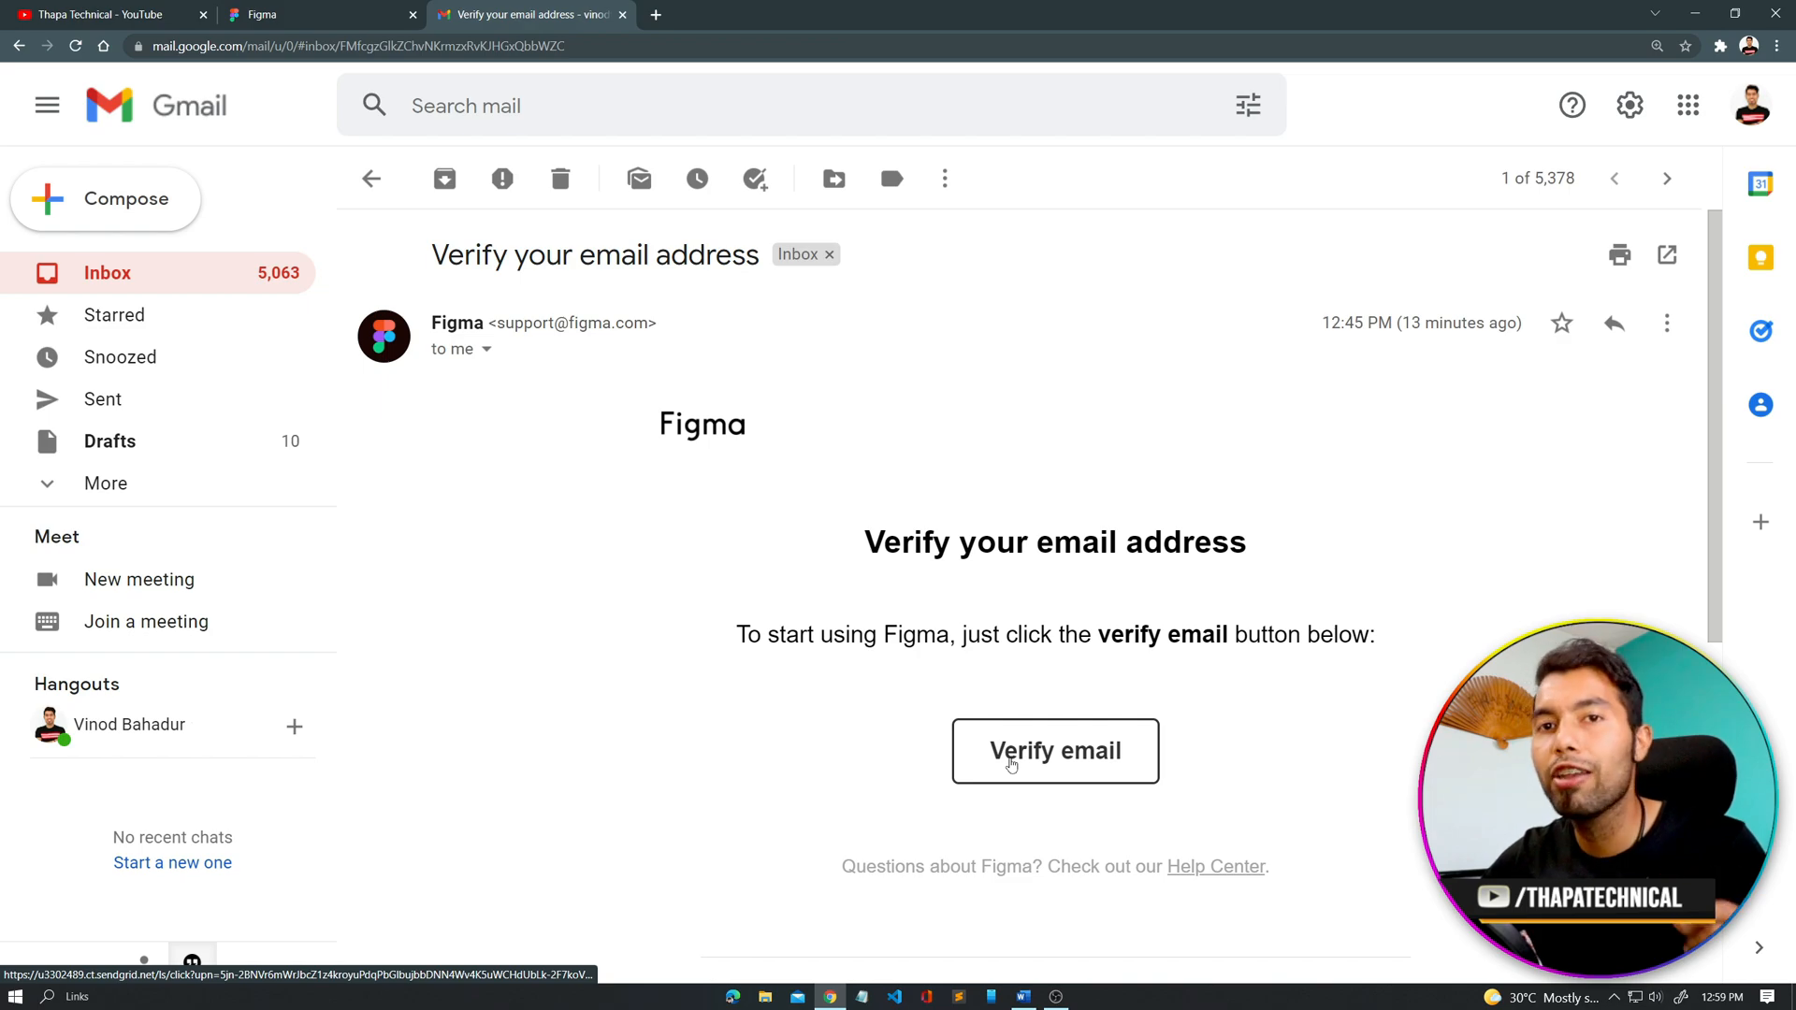
{"action": "left_click", "coordinate": [1011, 766]}
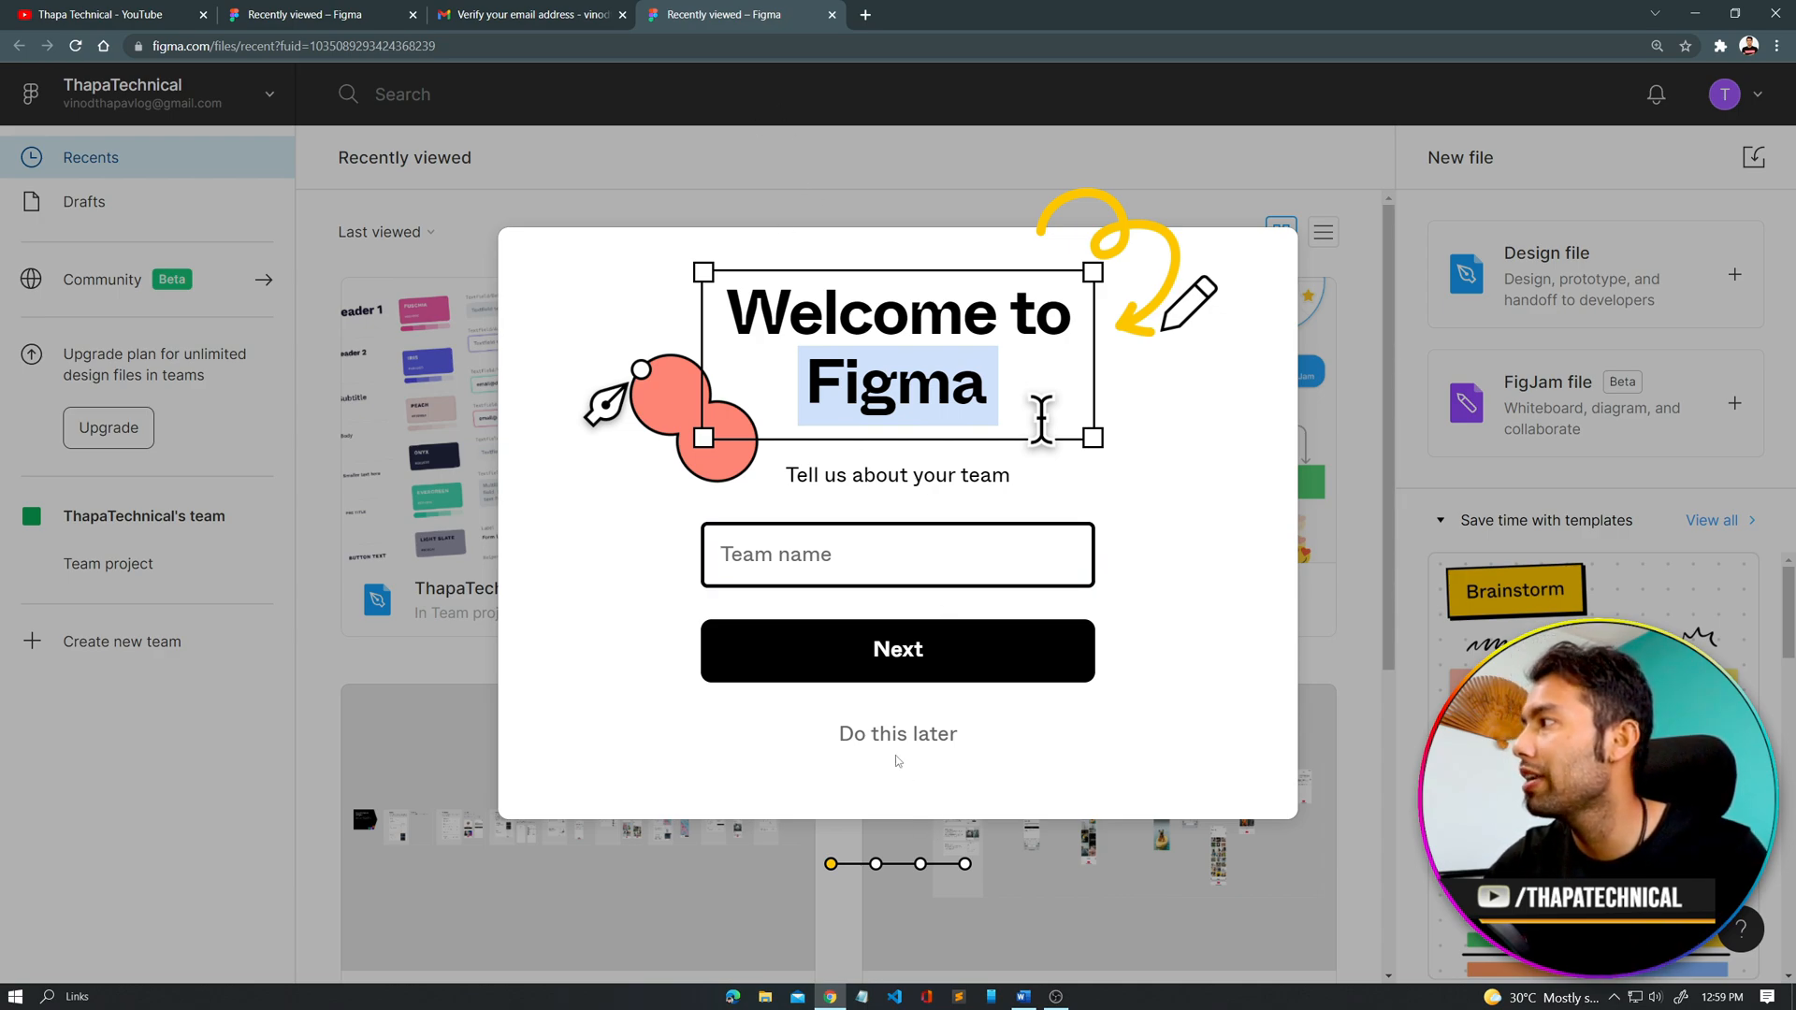
Step: Postpone naming a team in the Figma welcome setup and choose to explore without a guided start
{"action": "left_click", "coordinate": [884, 731]}
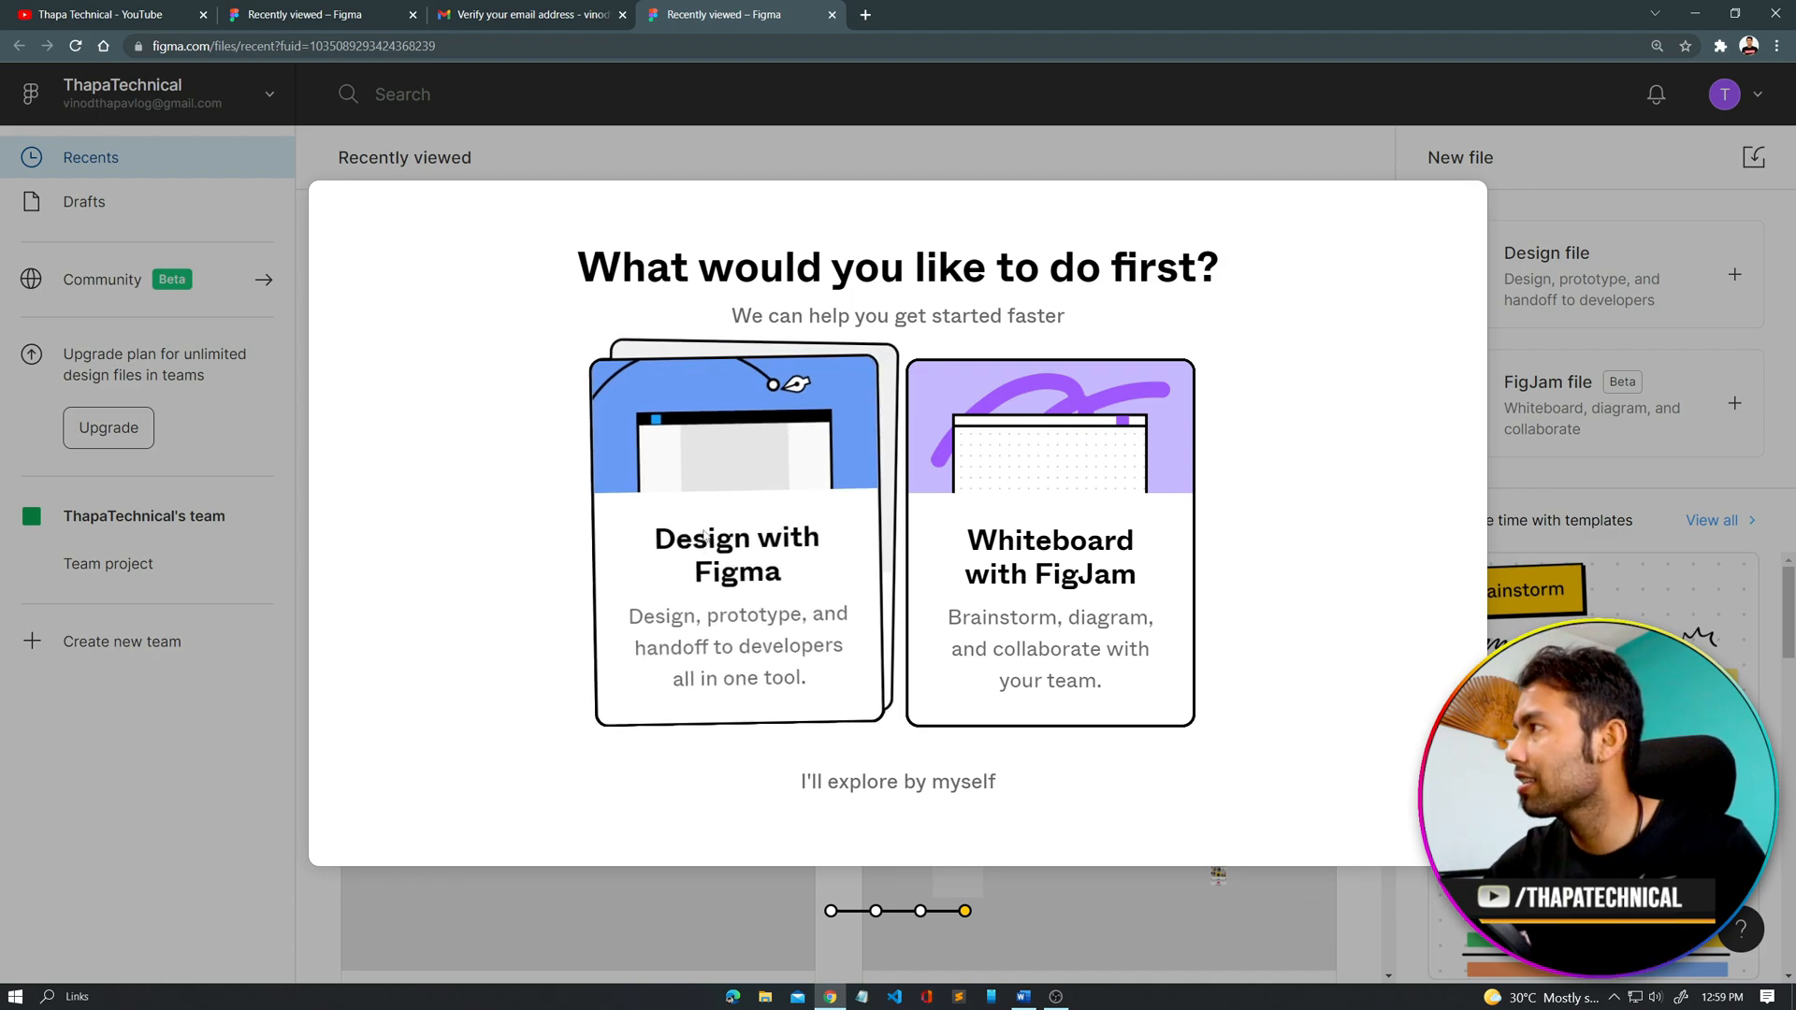
{"action": "left_click", "coordinate": [884, 784]}
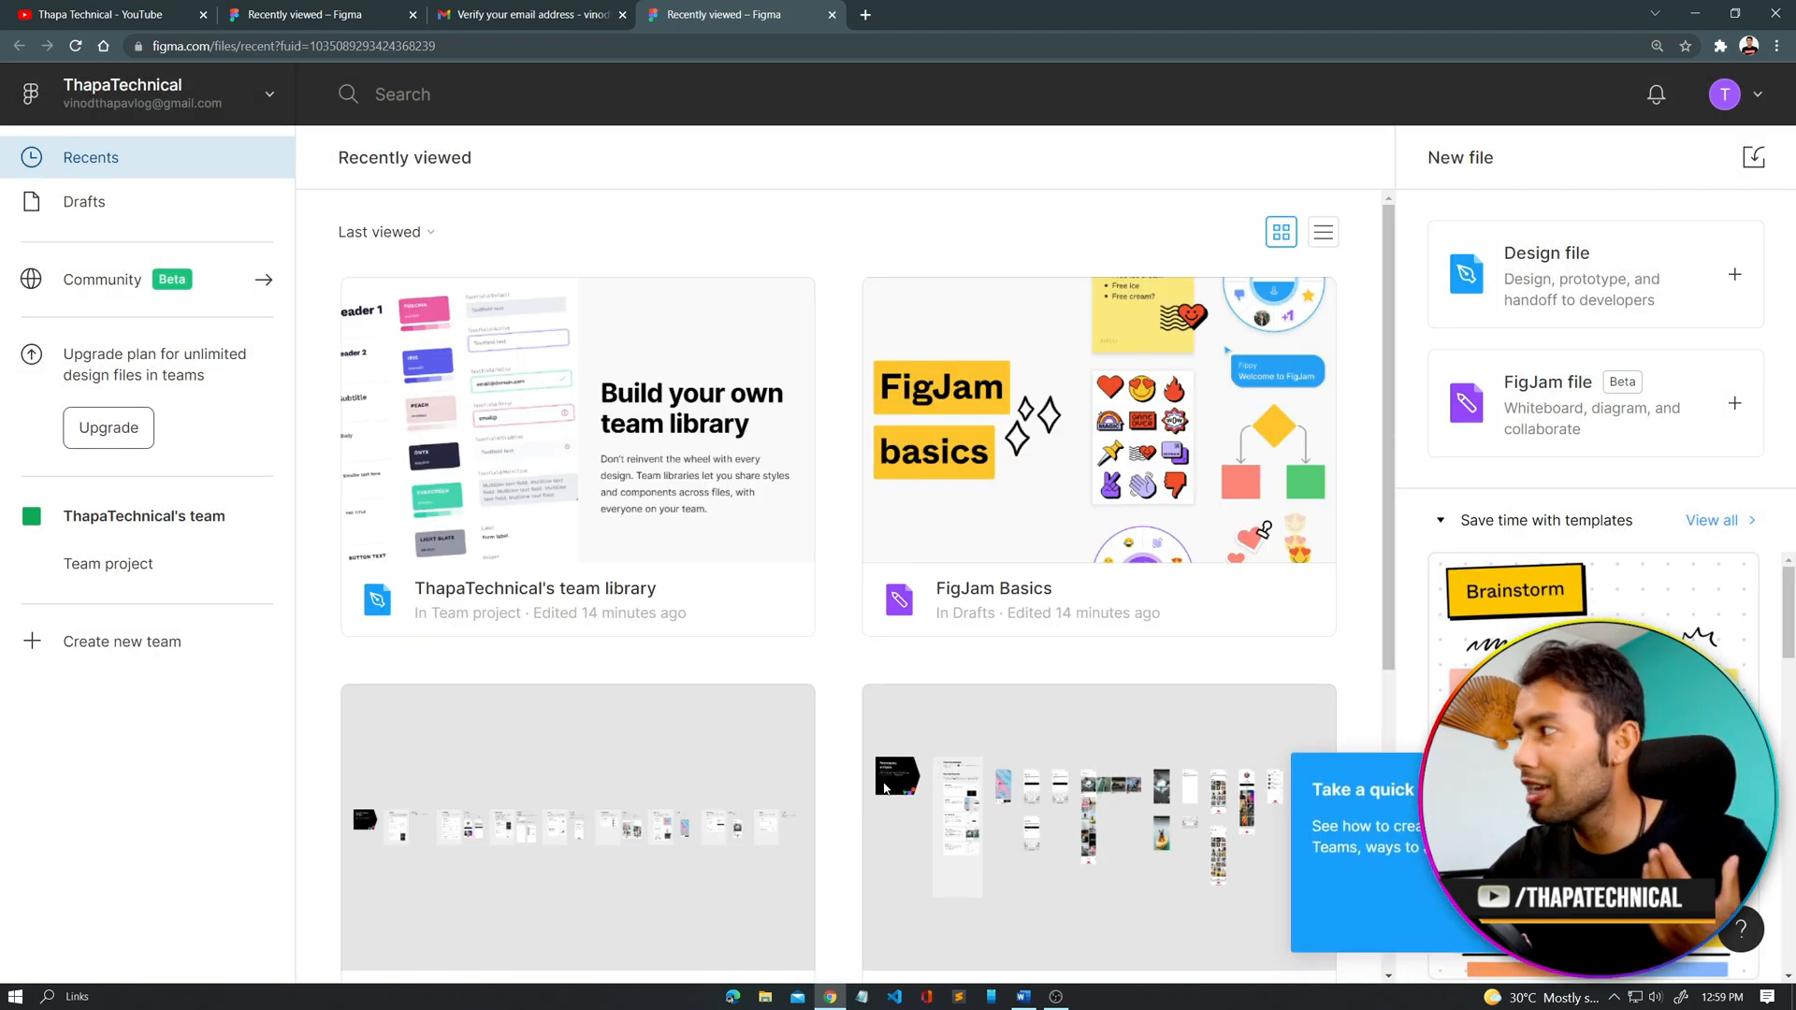
Step: Look through the recently viewed files, including the Figma Basics, Prototyping and Wireframing sample files
{"action": "scroll", "coordinate": [682, 822], "scroll_direction": "down", "scroll_amount": 2}
{"action": "scroll", "coordinate": [682, 821], "scroll_direction": "down", "scroll_amount": 3}
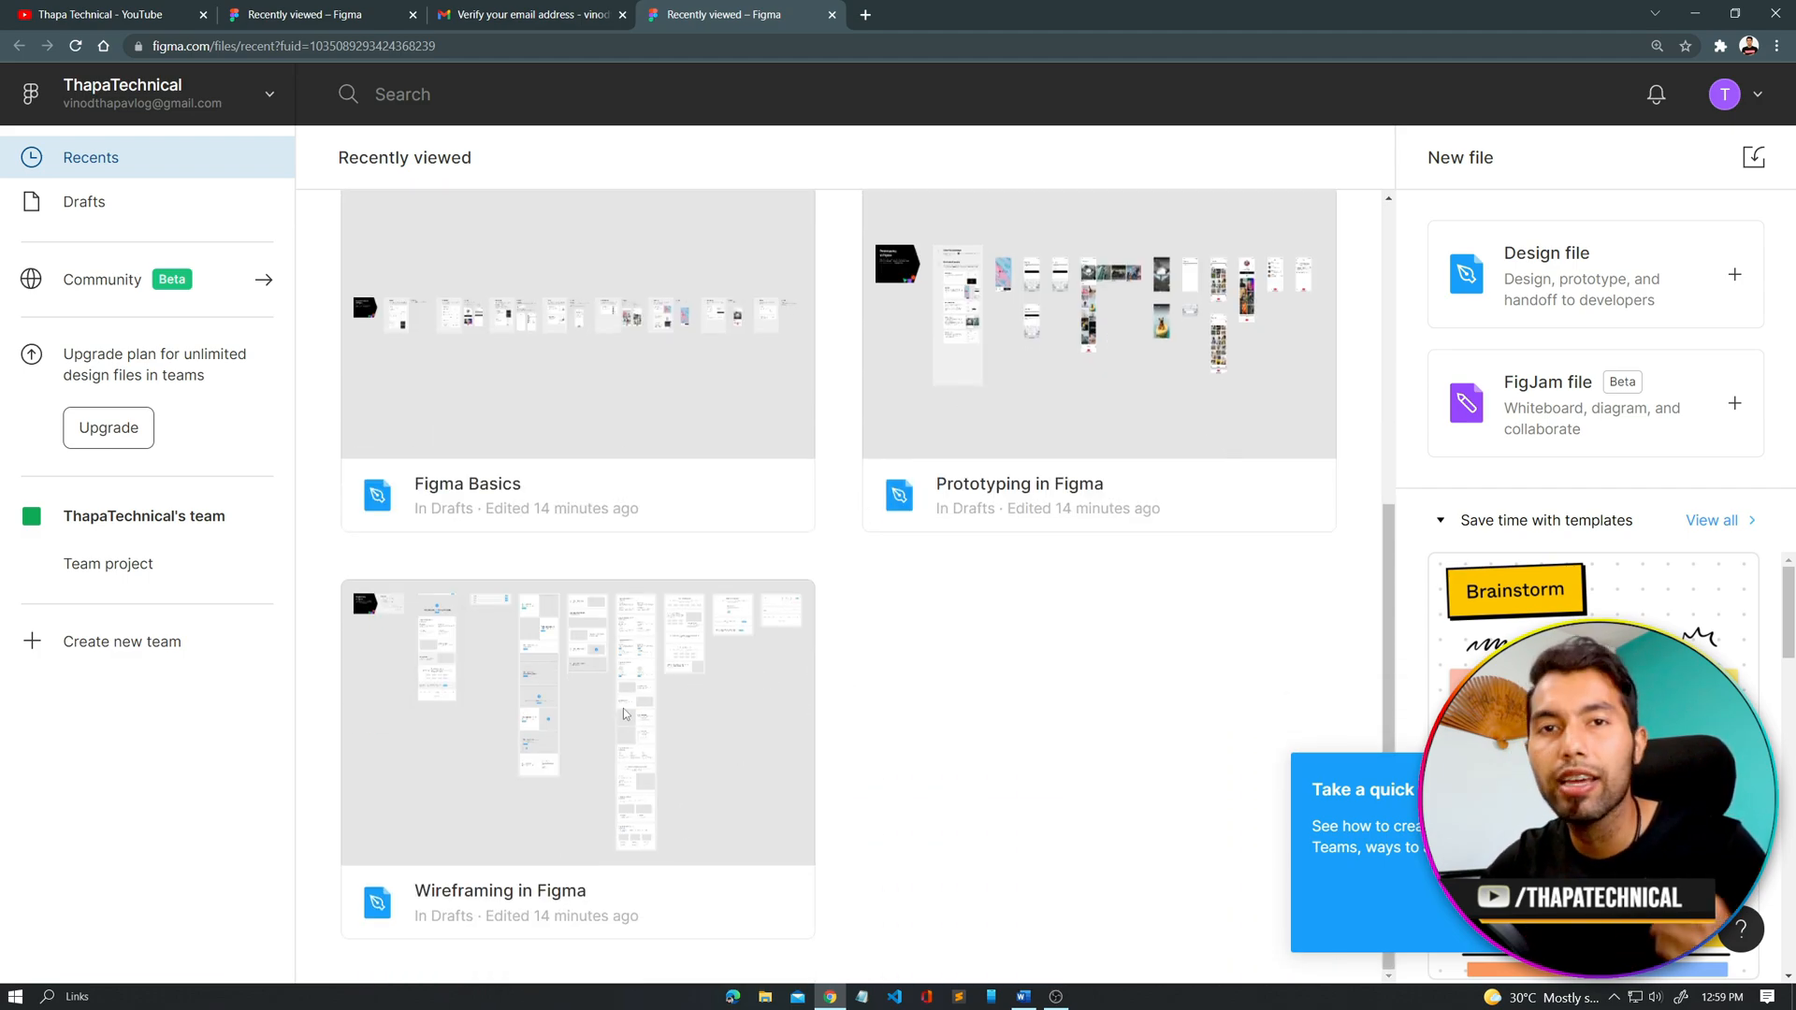
{"action": "scroll", "coordinate": [676, 756], "scroll_direction": "up", "scroll_amount": 6}
{"action": "scroll", "coordinate": [534, 675], "scroll_direction": "down", "scroll_amount": 3}
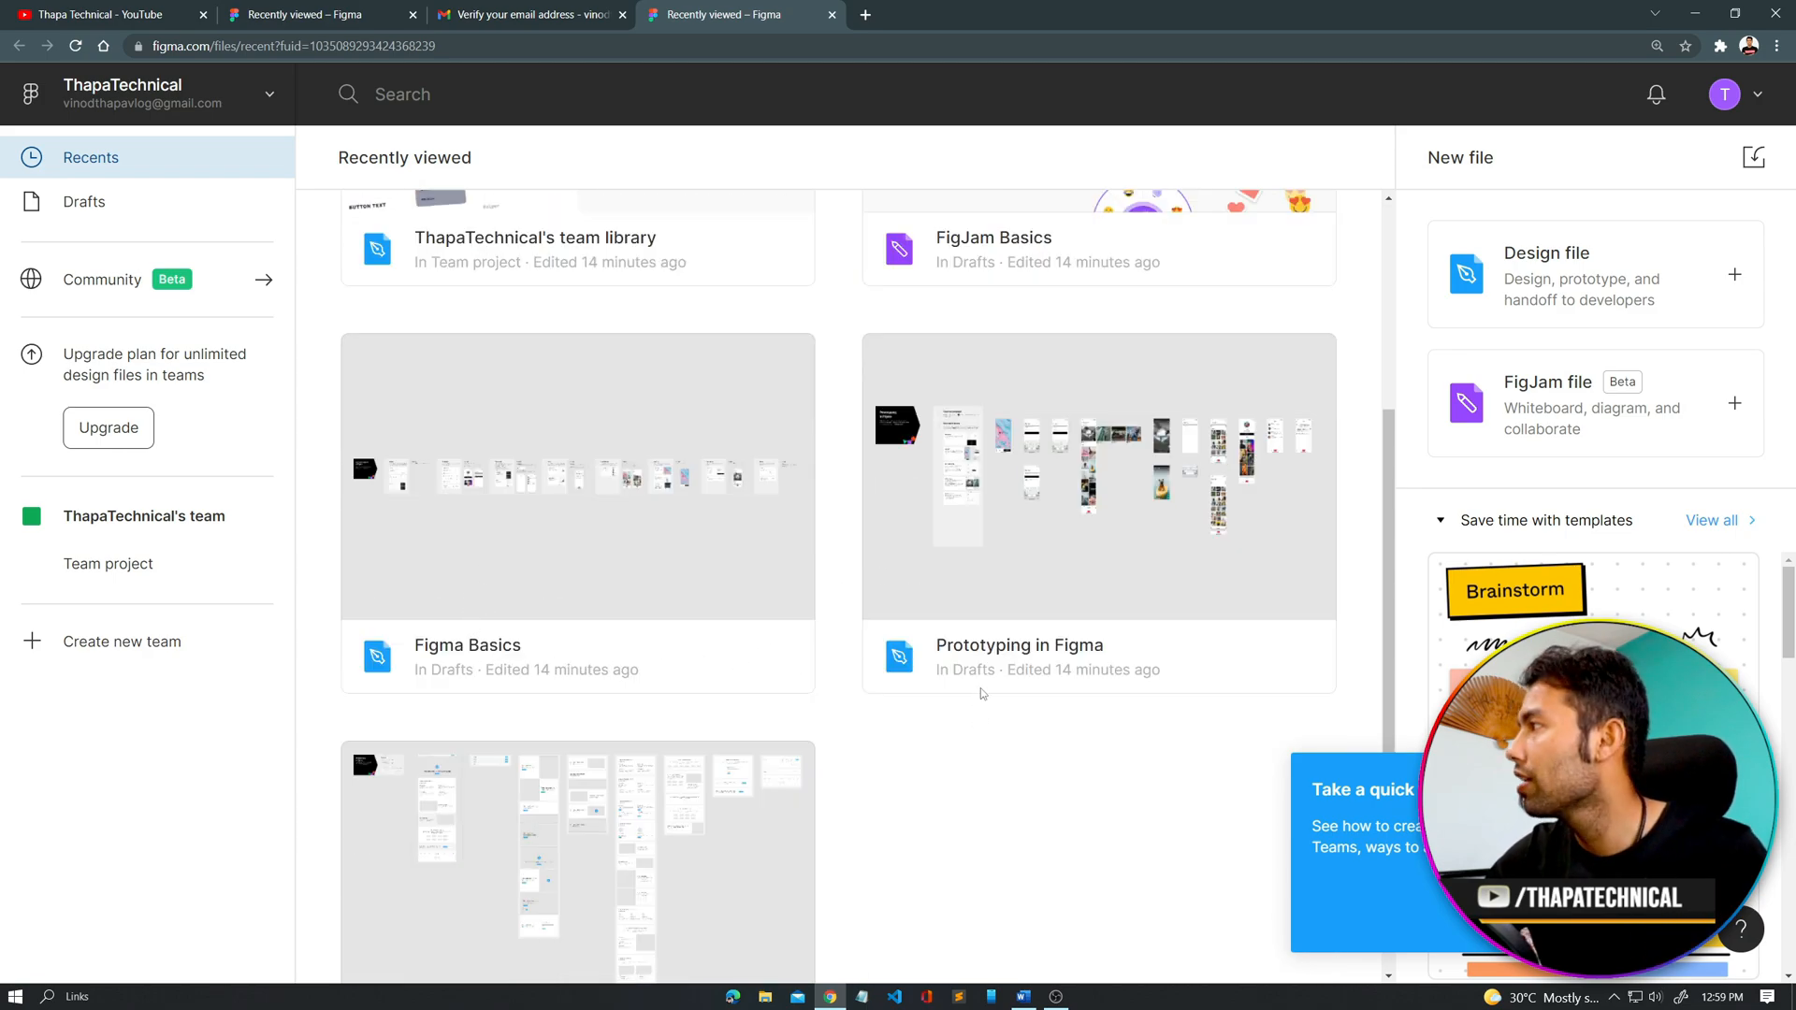
{"action": "scroll", "coordinate": [985, 661], "scroll_direction": "down", "scroll_amount": 2}
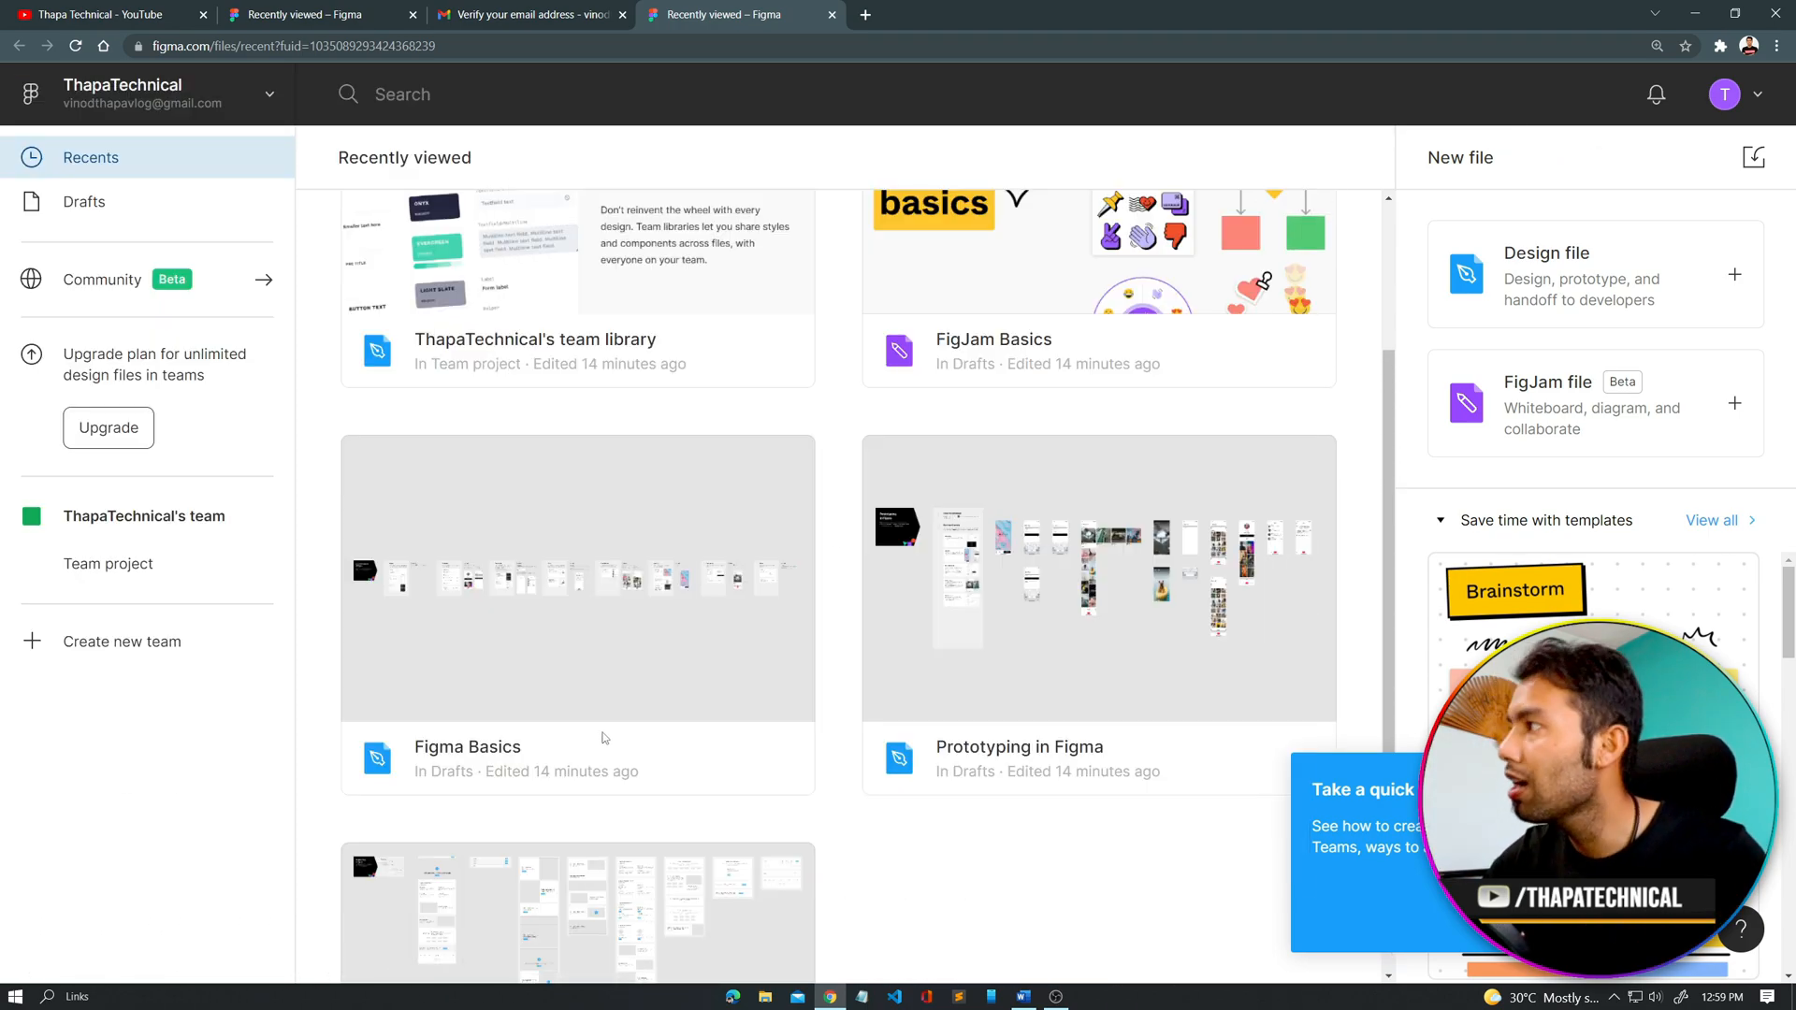
{"action": "scroll", "coordinate": [567, 825], "scroll_direction": "up", "scroll_amount": 3}
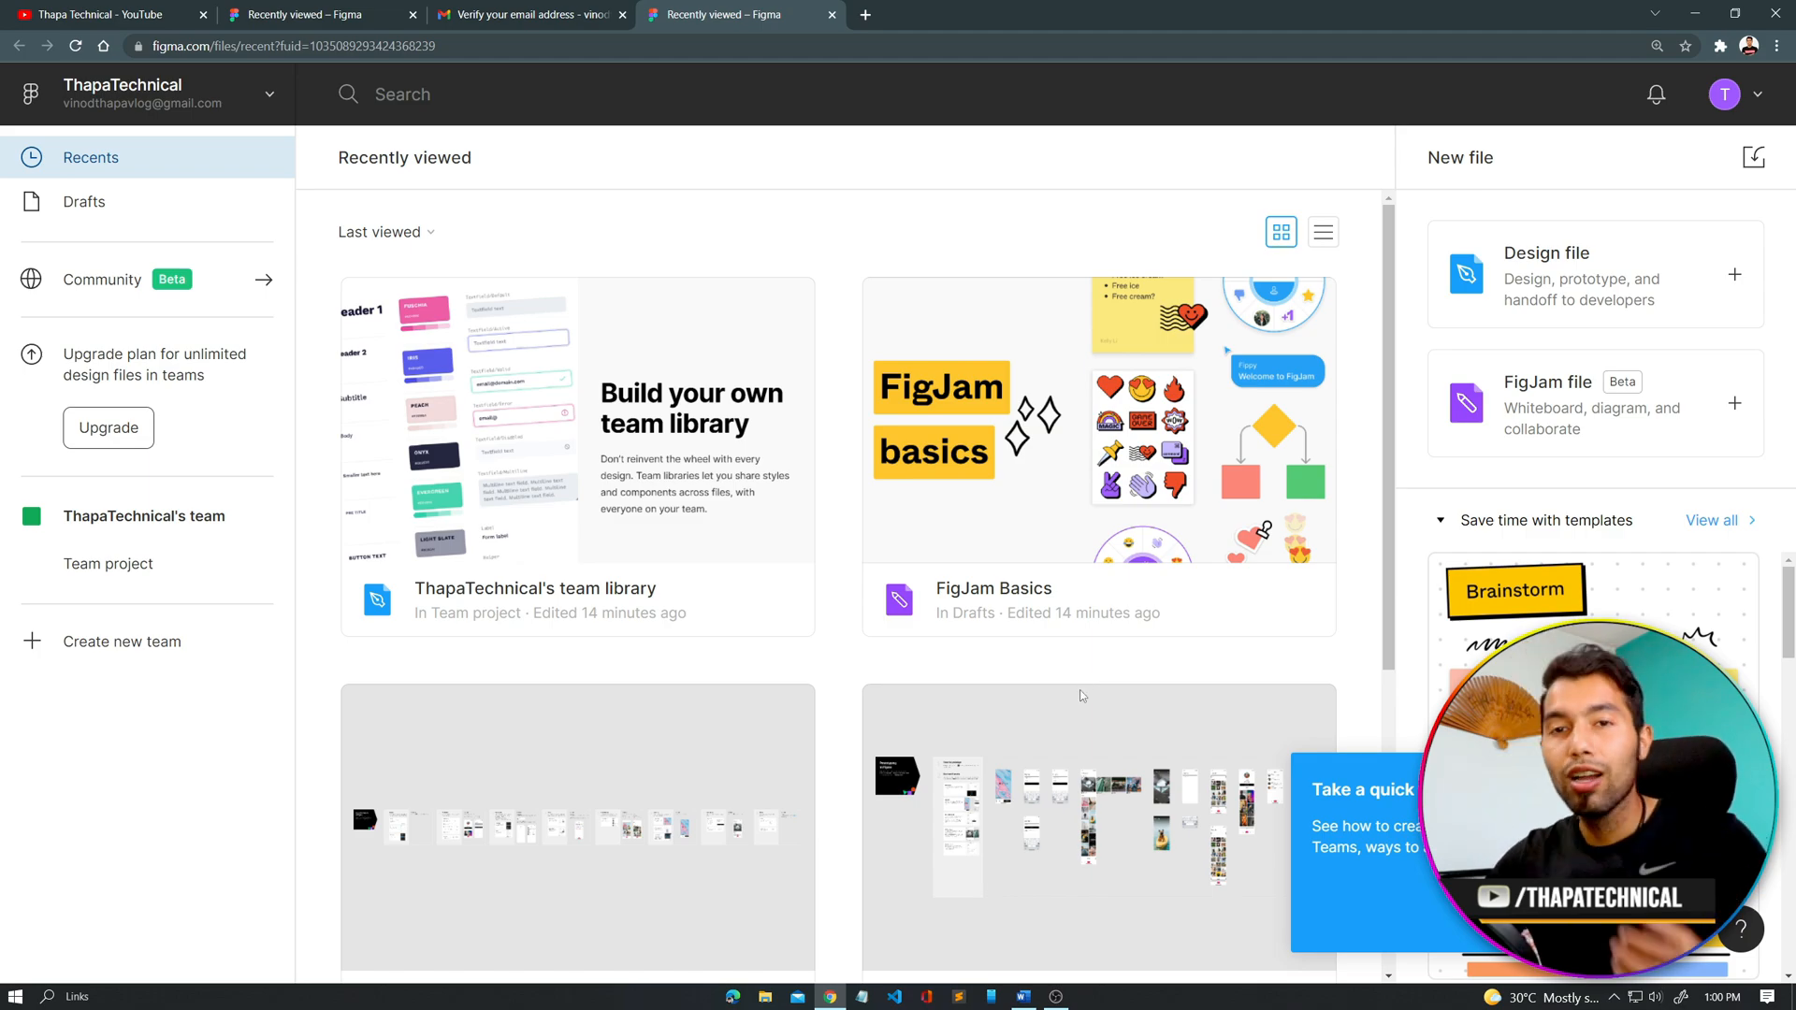
{"action": "scroll", "coordinate": [1085, 562], "scroll_direction": "down", "scroll_amount": 4}
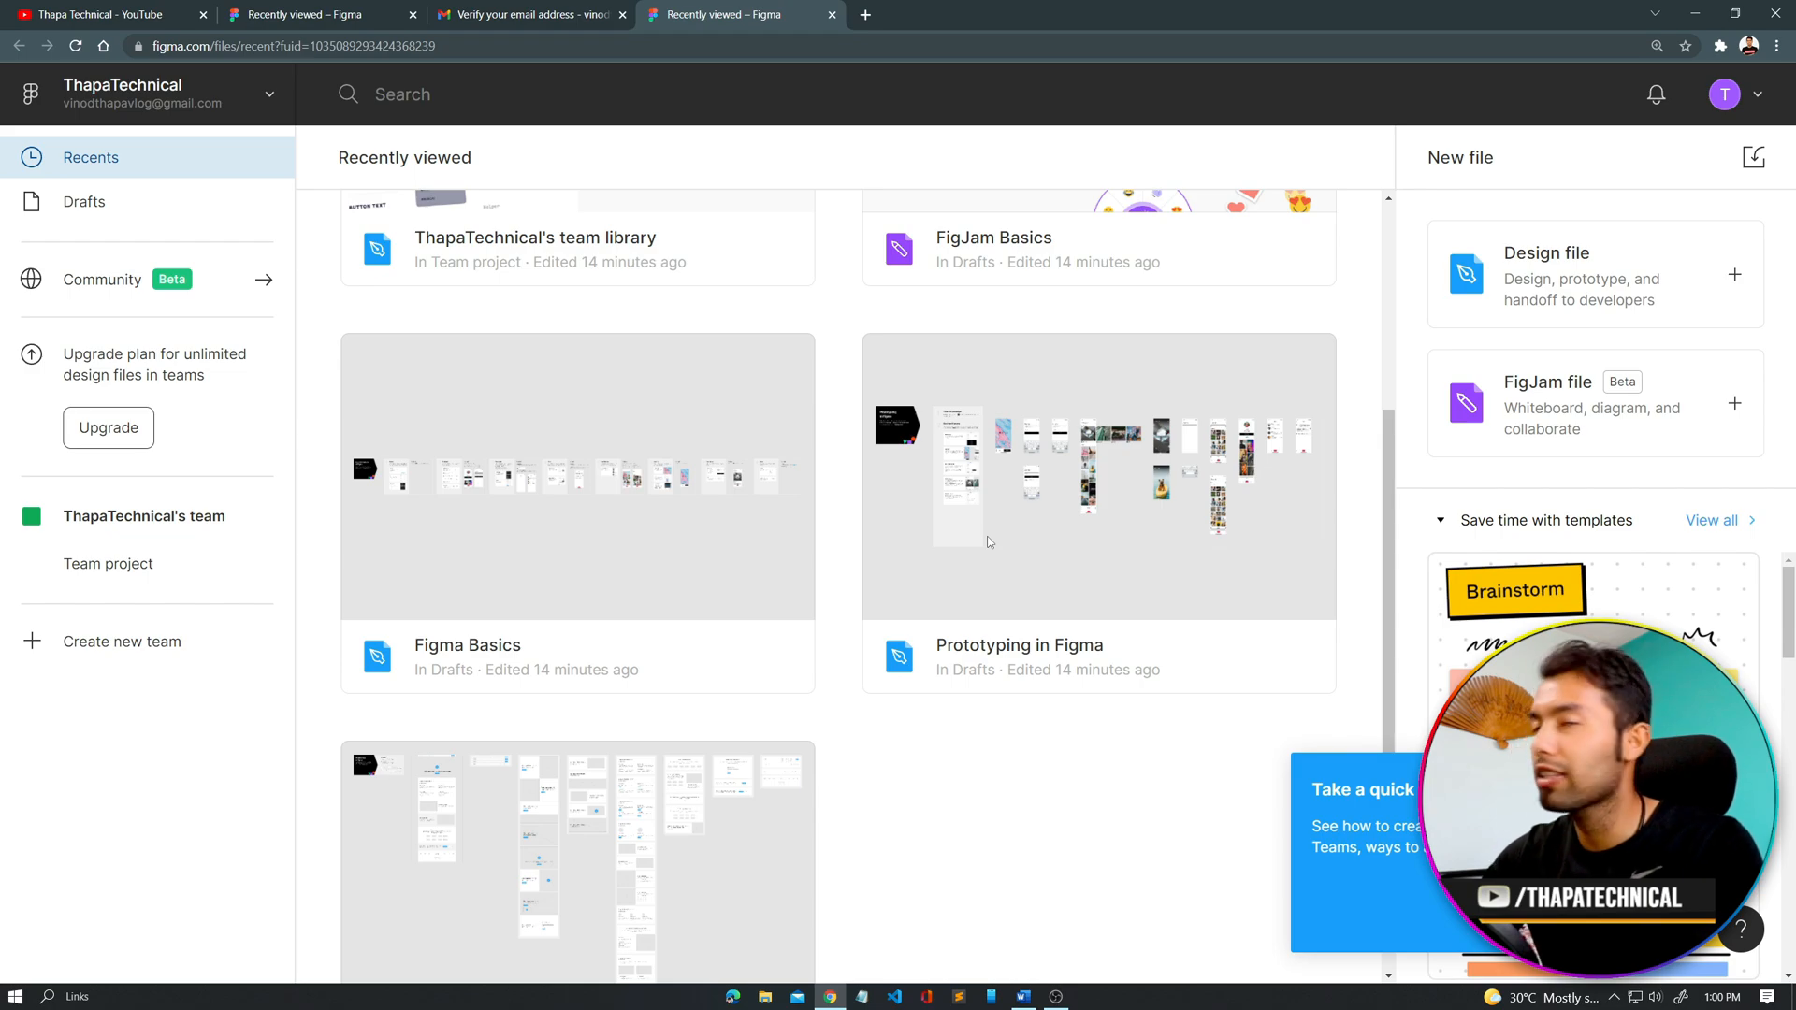
{"action": "scroll", "coordinate": [982, 505], "scroll_direction": "up", "scroll_amount": 4}
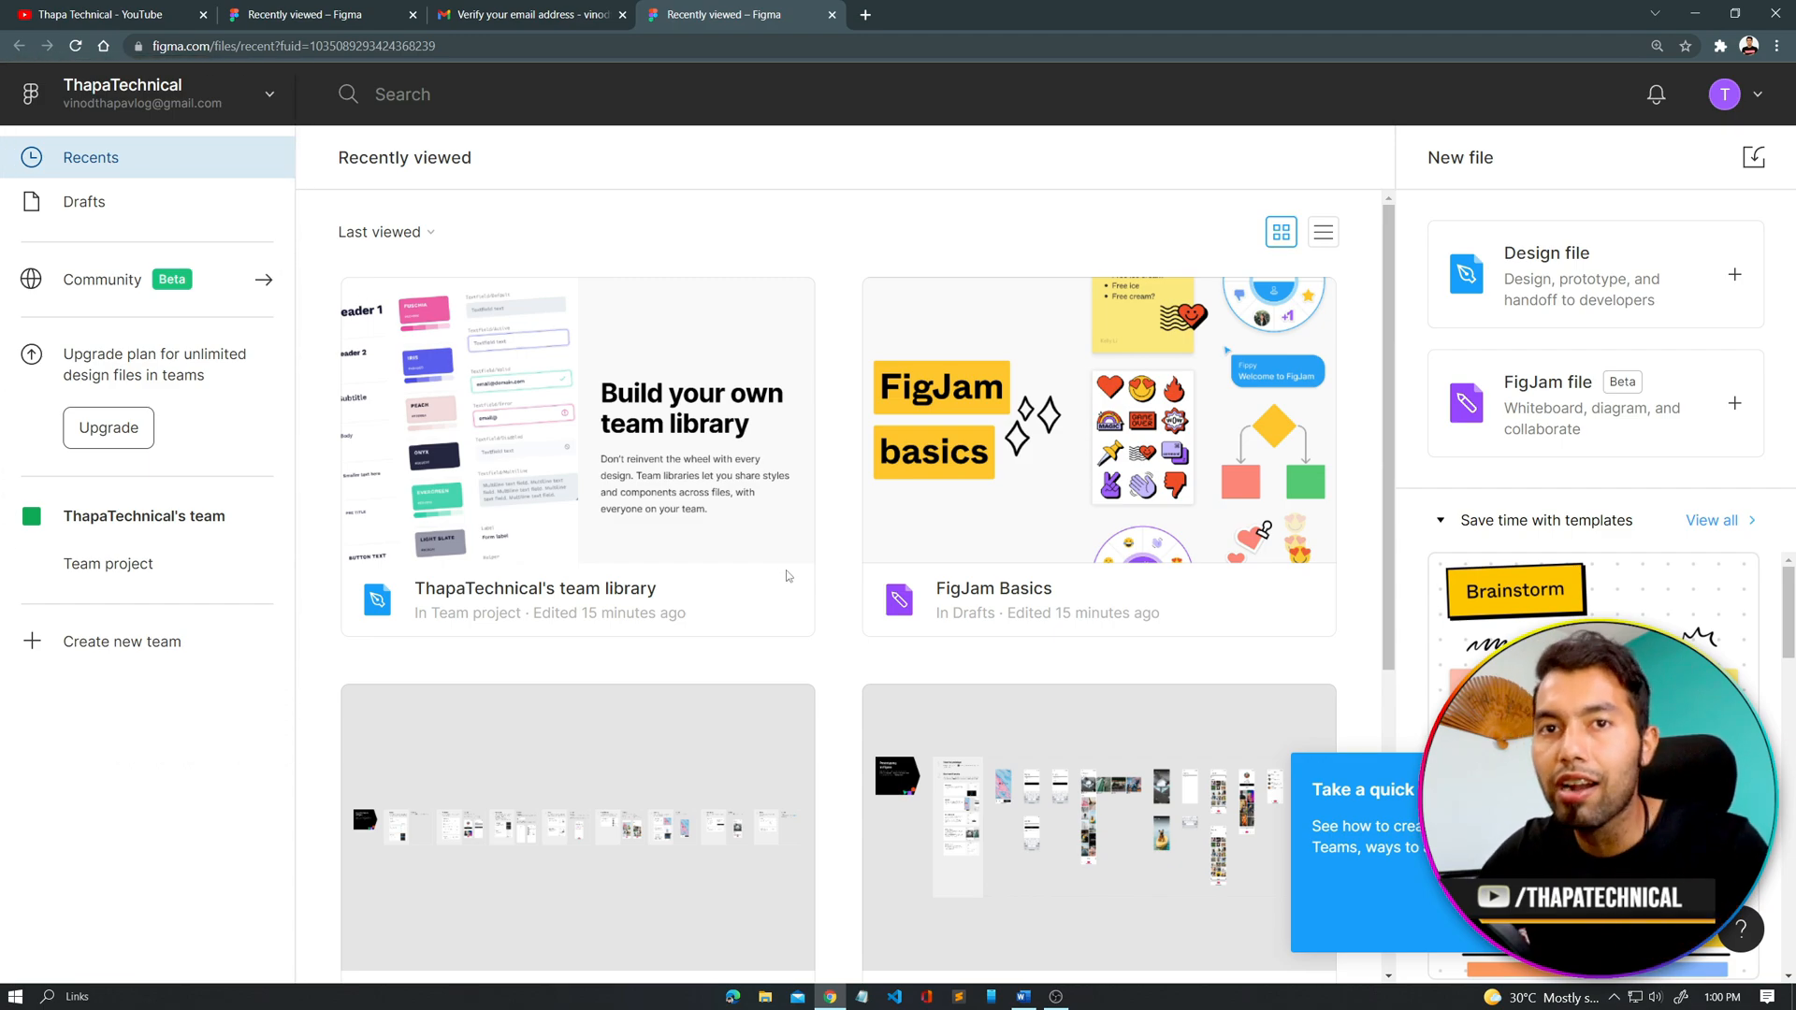
{"action": "scroll", "coordinate": [786, 573], "scroll_direction": "down", "scroll_amount": 5}
{"action": "scroll", "coordinate": [786, 573], "scroll_direction": "up", "scroll_amount": 5}
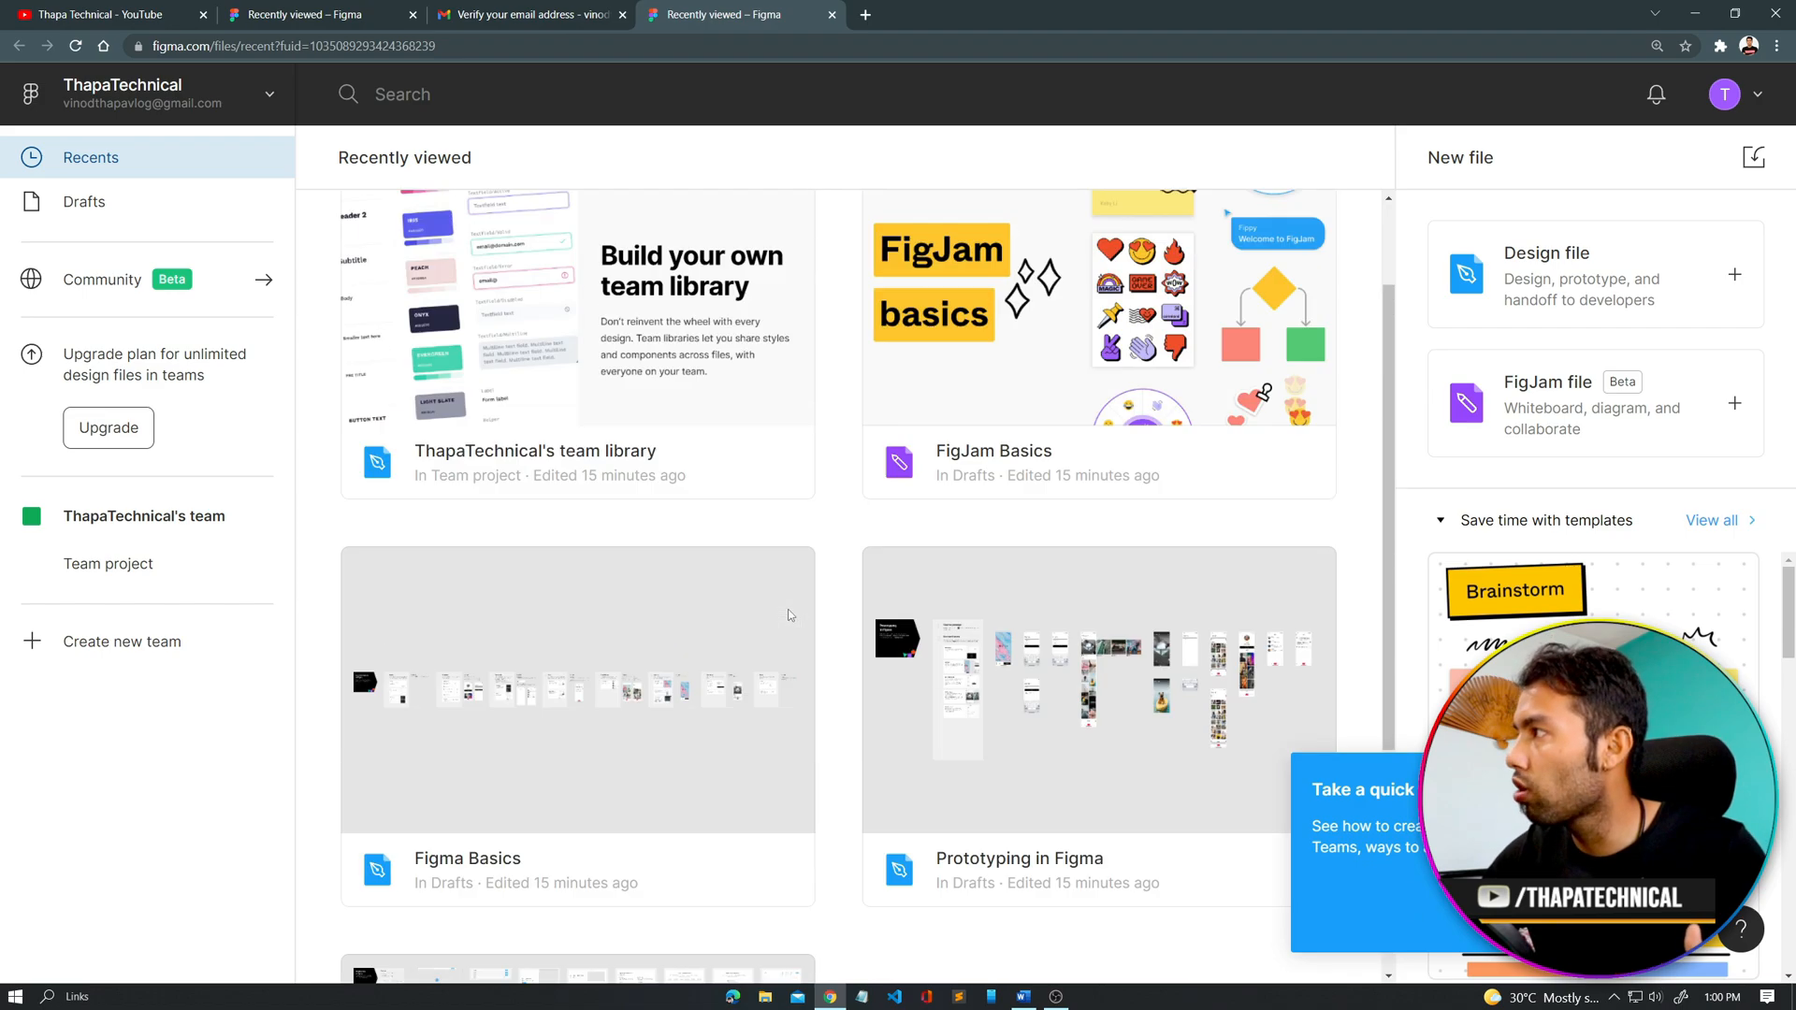
Step: Compare the files listed in Drafts with those listed in Recents, ending in Drafts
{"action": "left_click", "coordinate": [90, 207]}
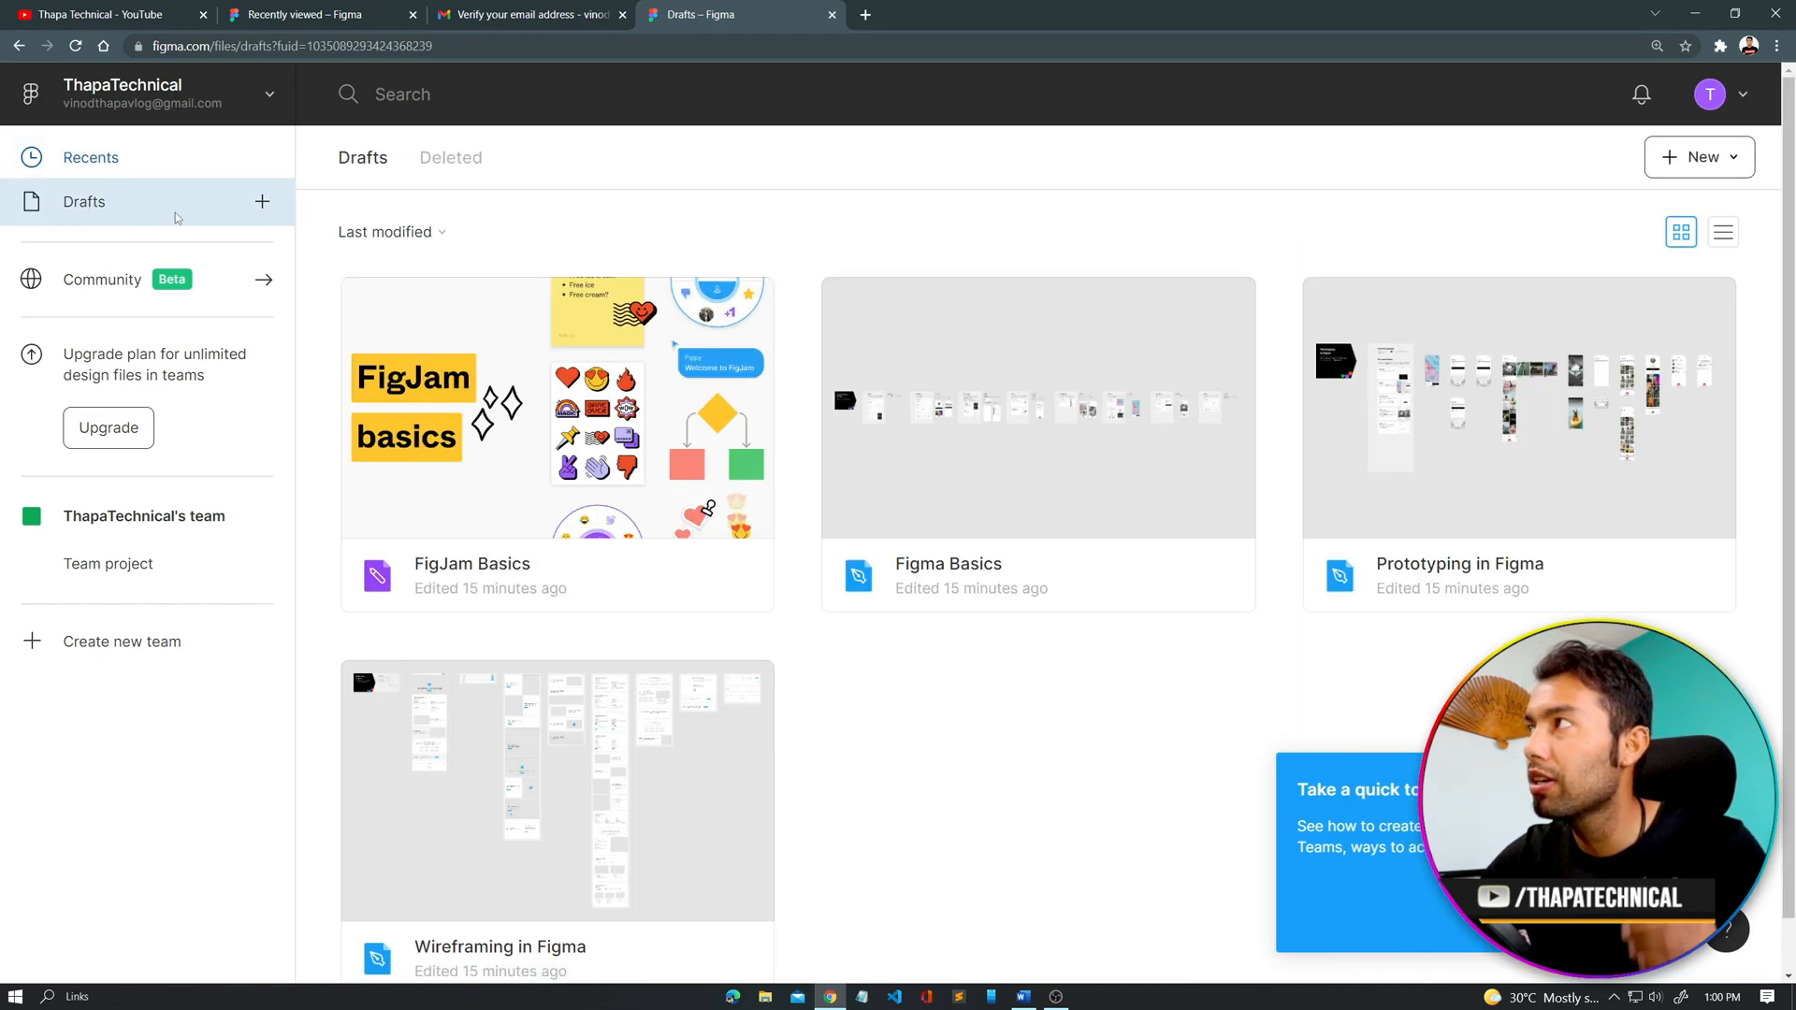
{"action": "left_click", "coordinate": [107, 172]}
{"action": "scroll", "coordinate": [676, 648], "scroll_direction": "down", "scroll_amount": 3}
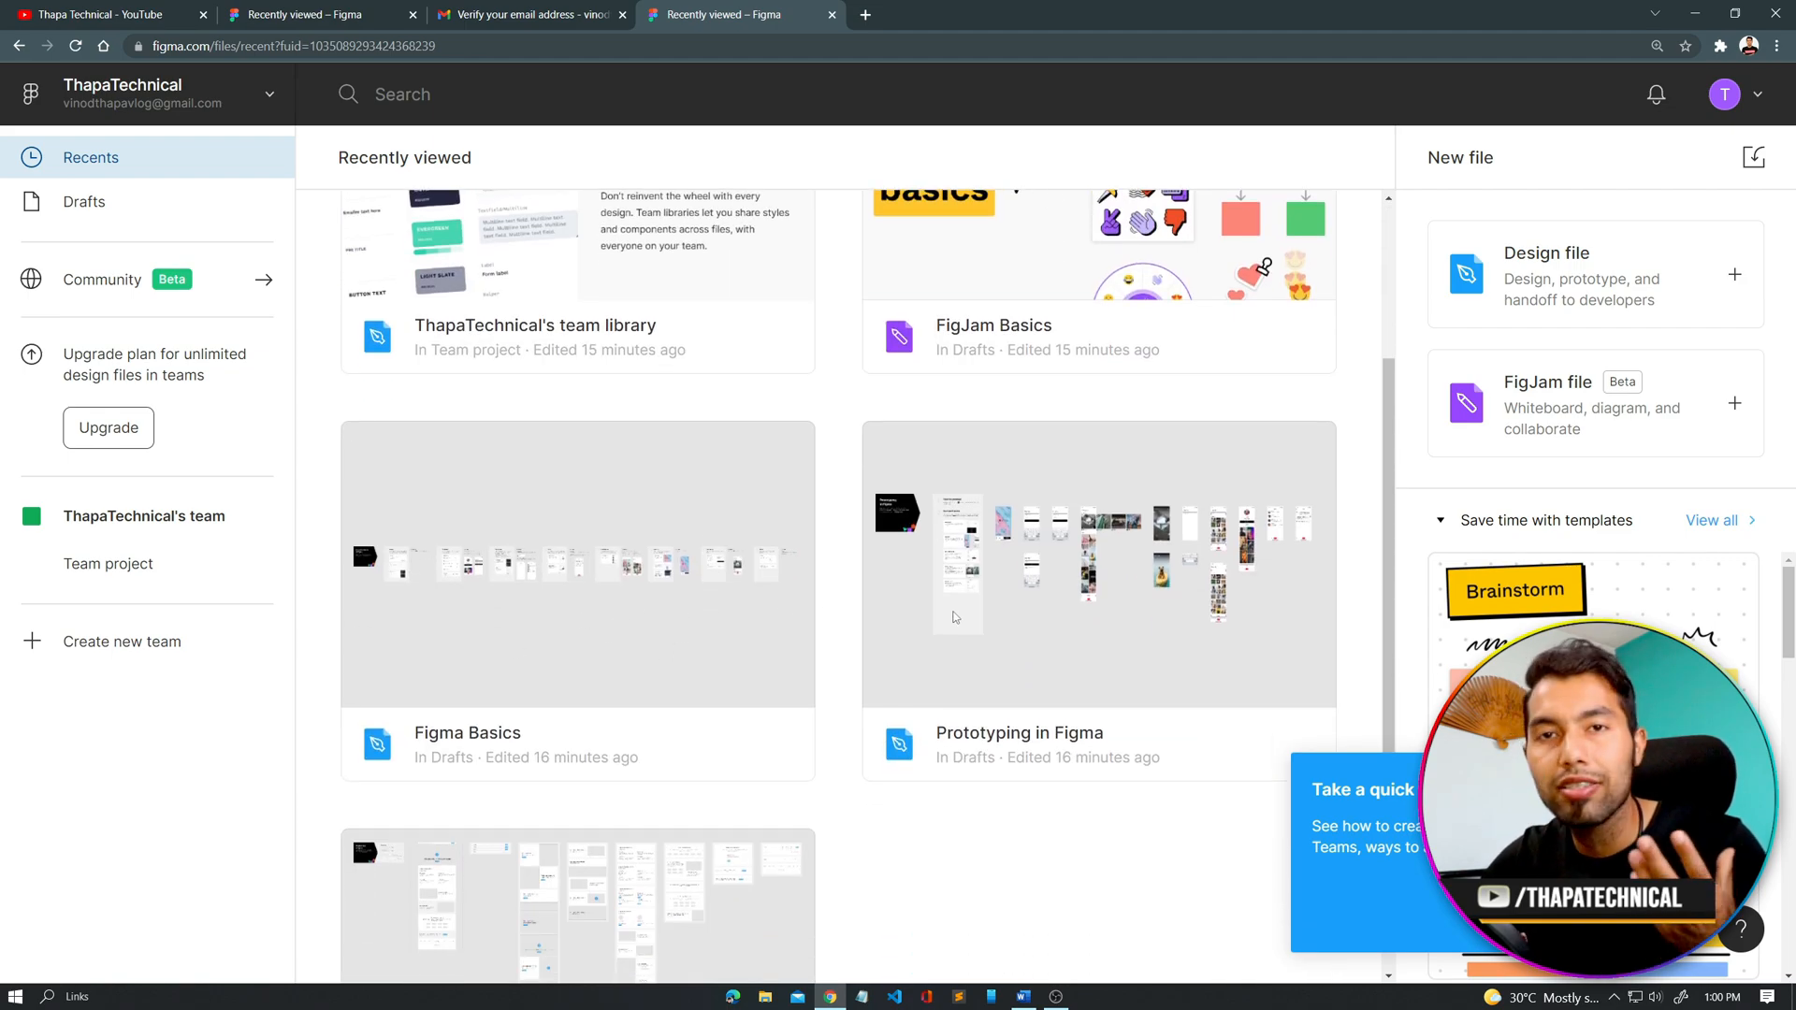
{"action": "scroll", "coordinate": [636, 606], "scroll_direction": "up", "scroll_amount": 3}
{"action": "left_click", "coordinate": [90, 208]}
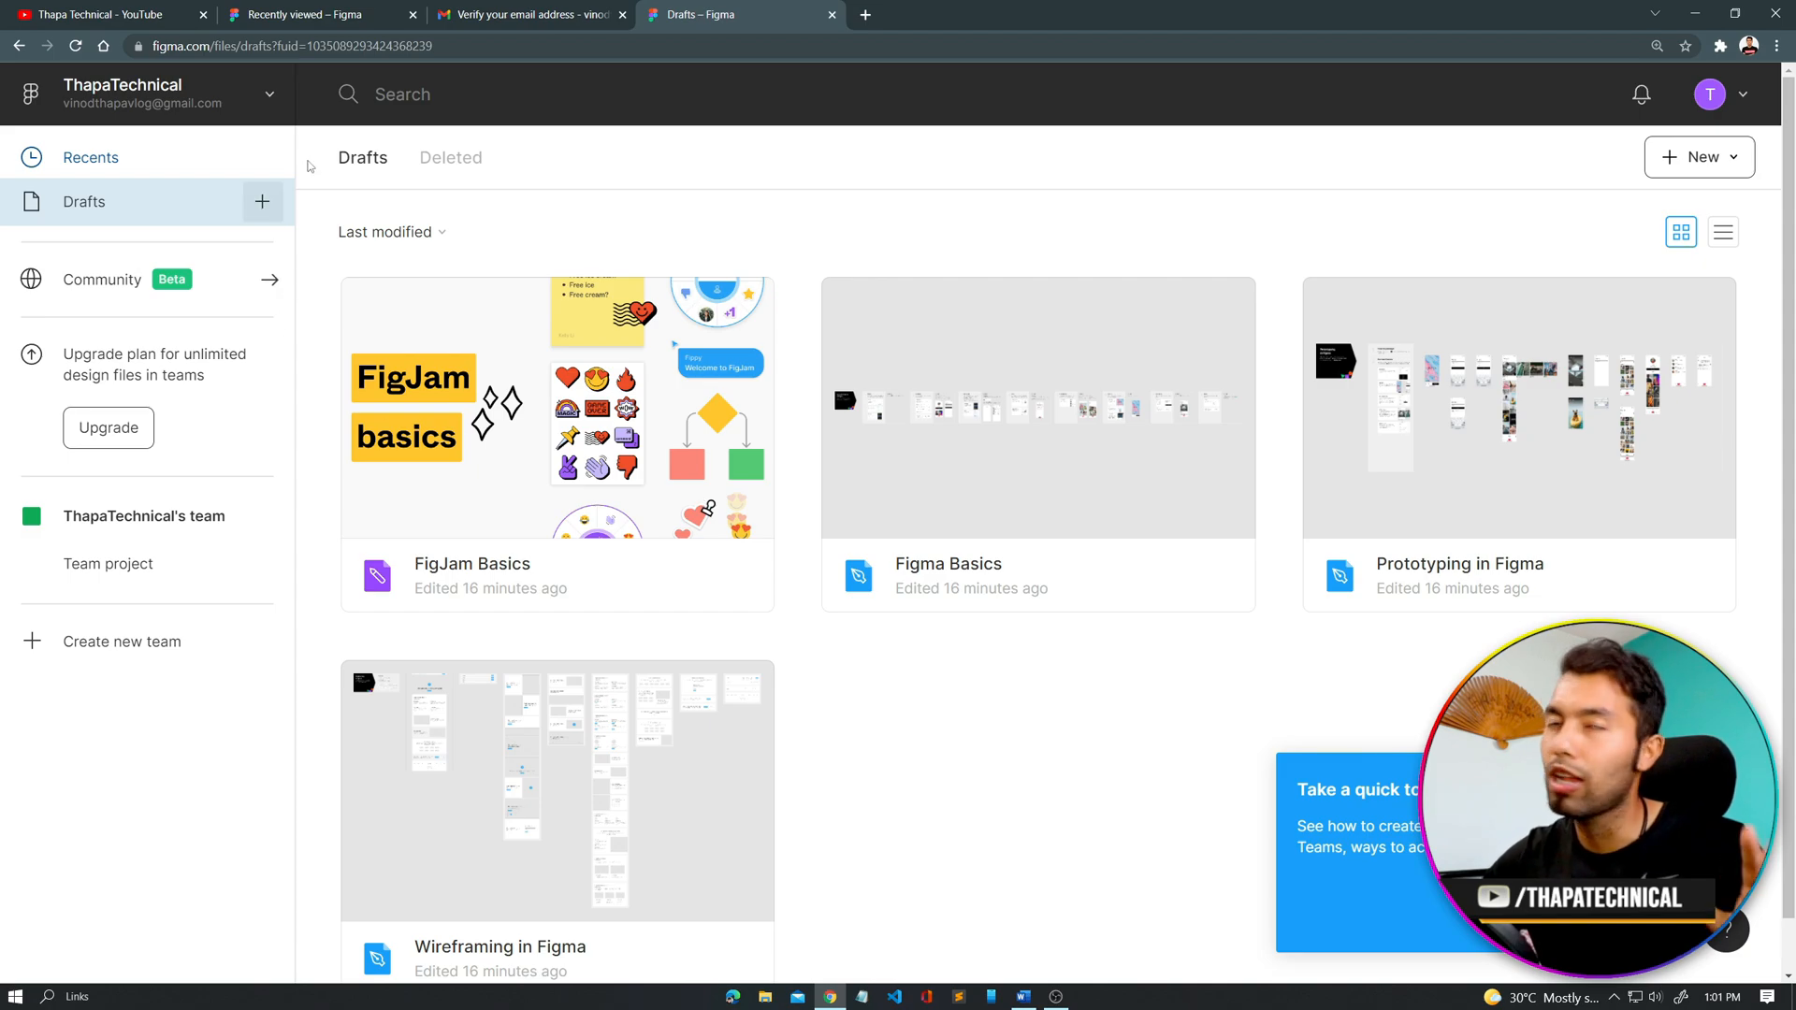
Step: Browse the Figma Community's plugins and trending files, and return to Drafts
{"action": "left_click", "coordinate": [110, 293]}
{"action": "scroll", "coordinate": [580, 467], "scroll_direction": "down", "scroll_amount": 12}
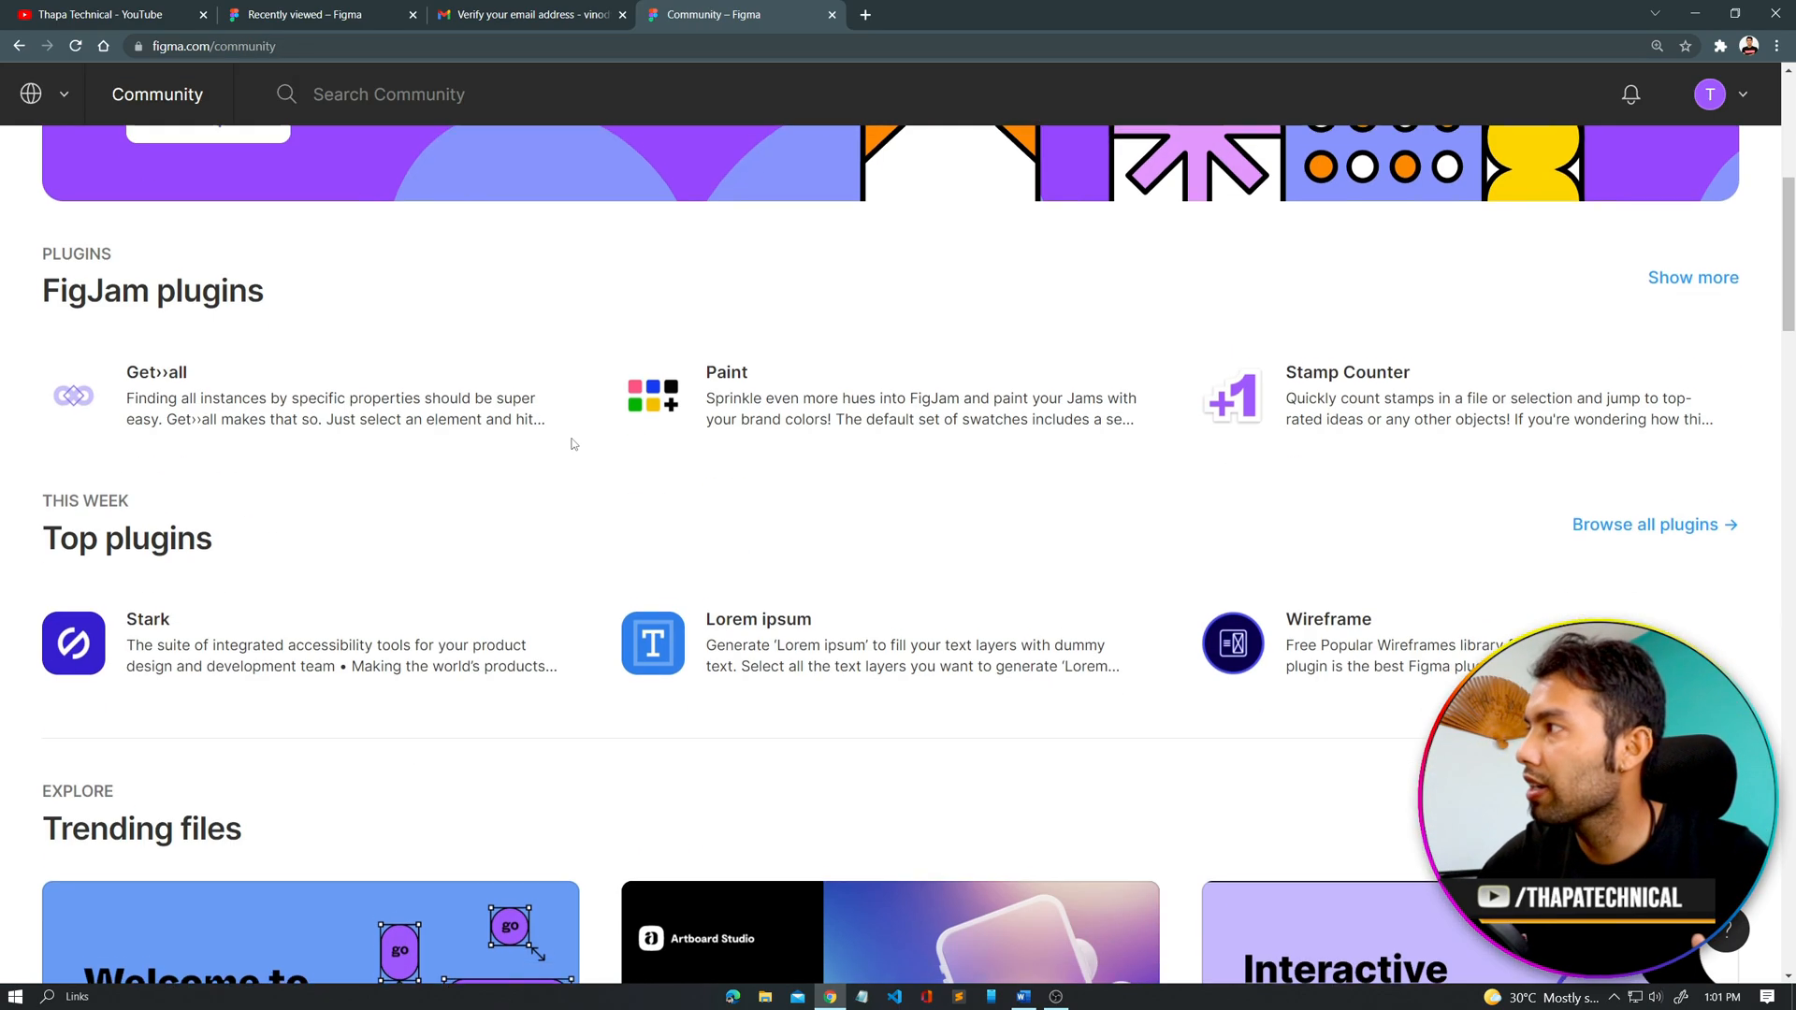
{"action": "scroll", "coordinate": [563, 532], "scroll_direction": "down", "scroll_amount": 5}
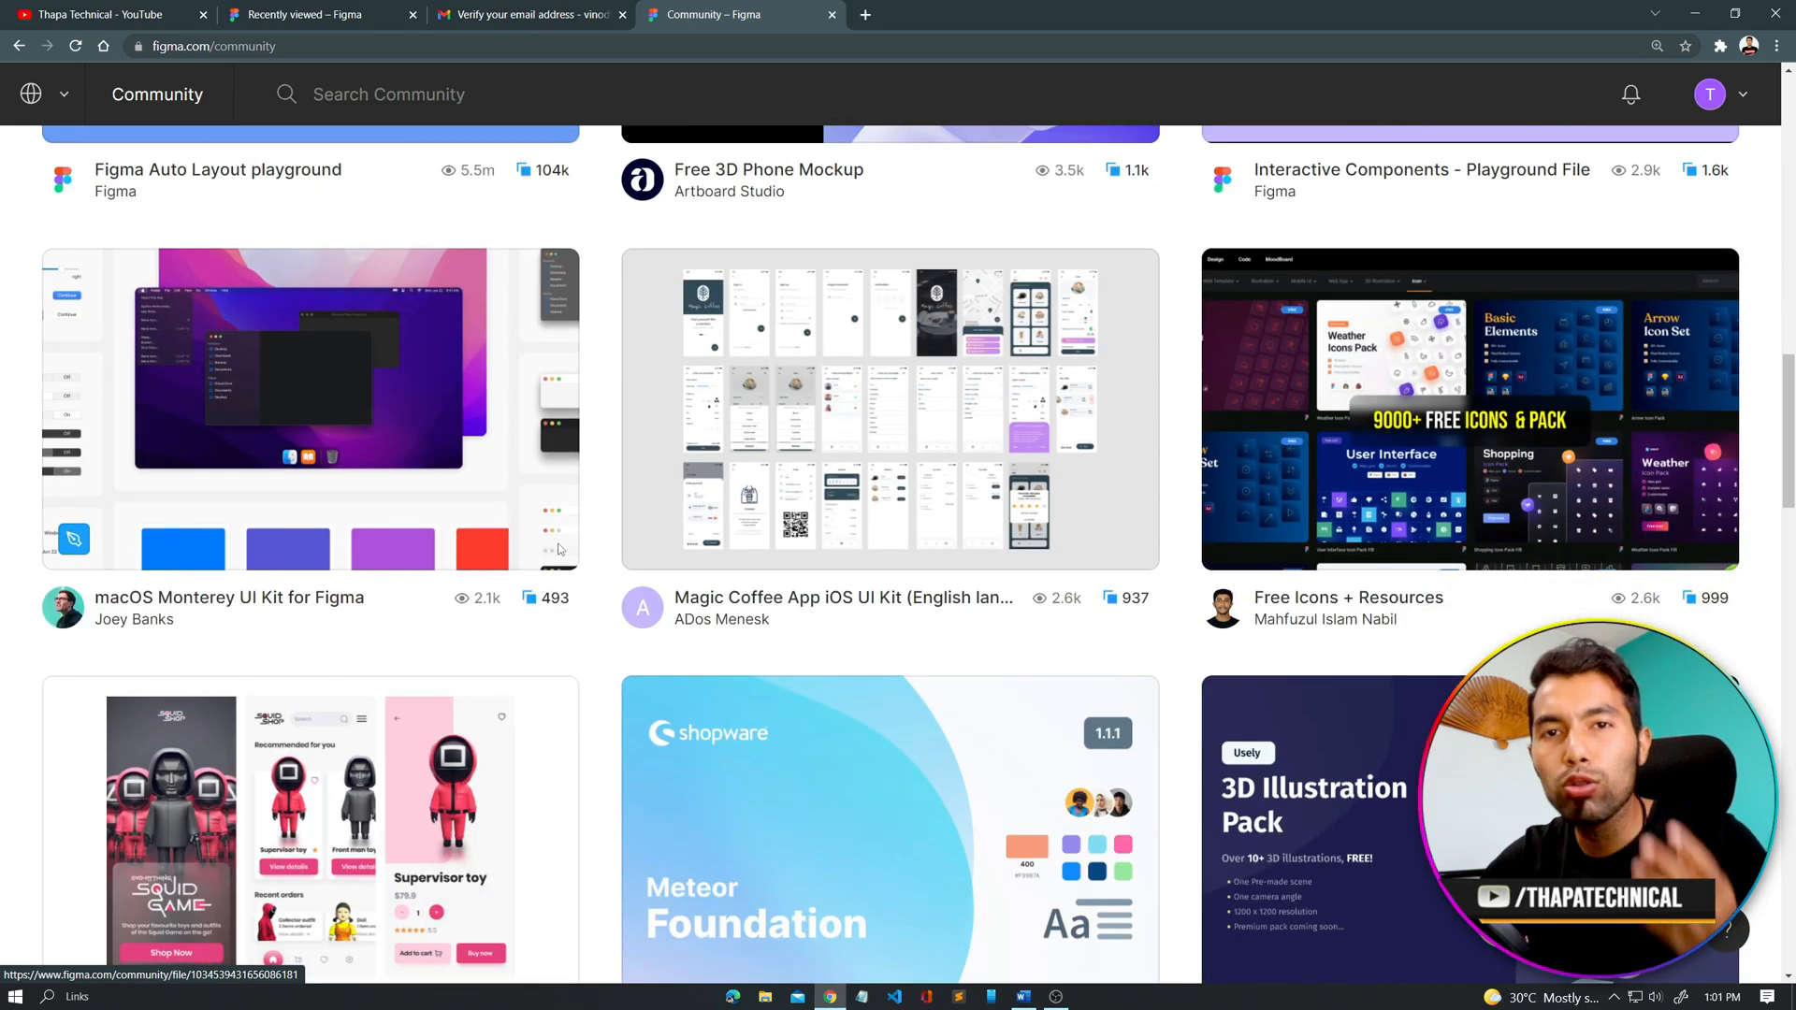
{"action": "scroll", "coordinate": [558, 543], "scroll_direction": "up", "scroll_amount": 5}
{"action": "scroll", "coordinate": [560, 549], "scroll_direction": "up", "scroll_amount": 3}
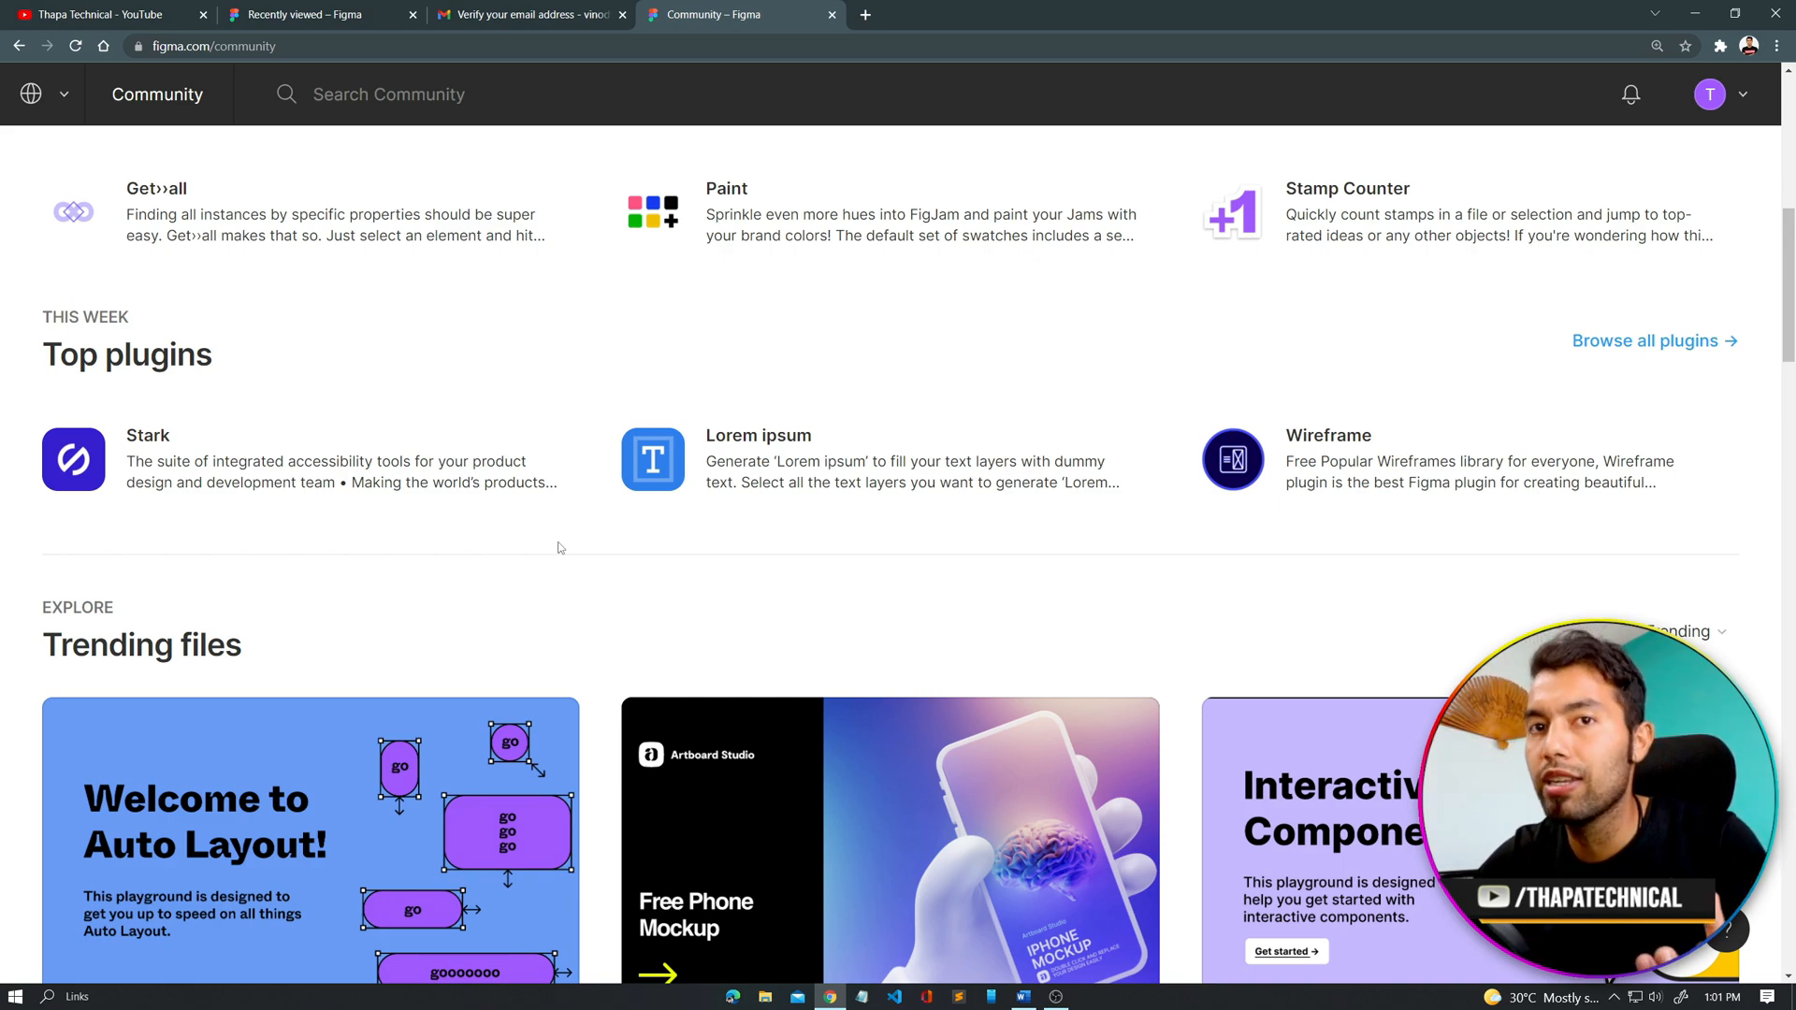
{"action": "scroll", "coordinate": [559, 548], "scroll_direction": "up", "scroll_amount": 2}
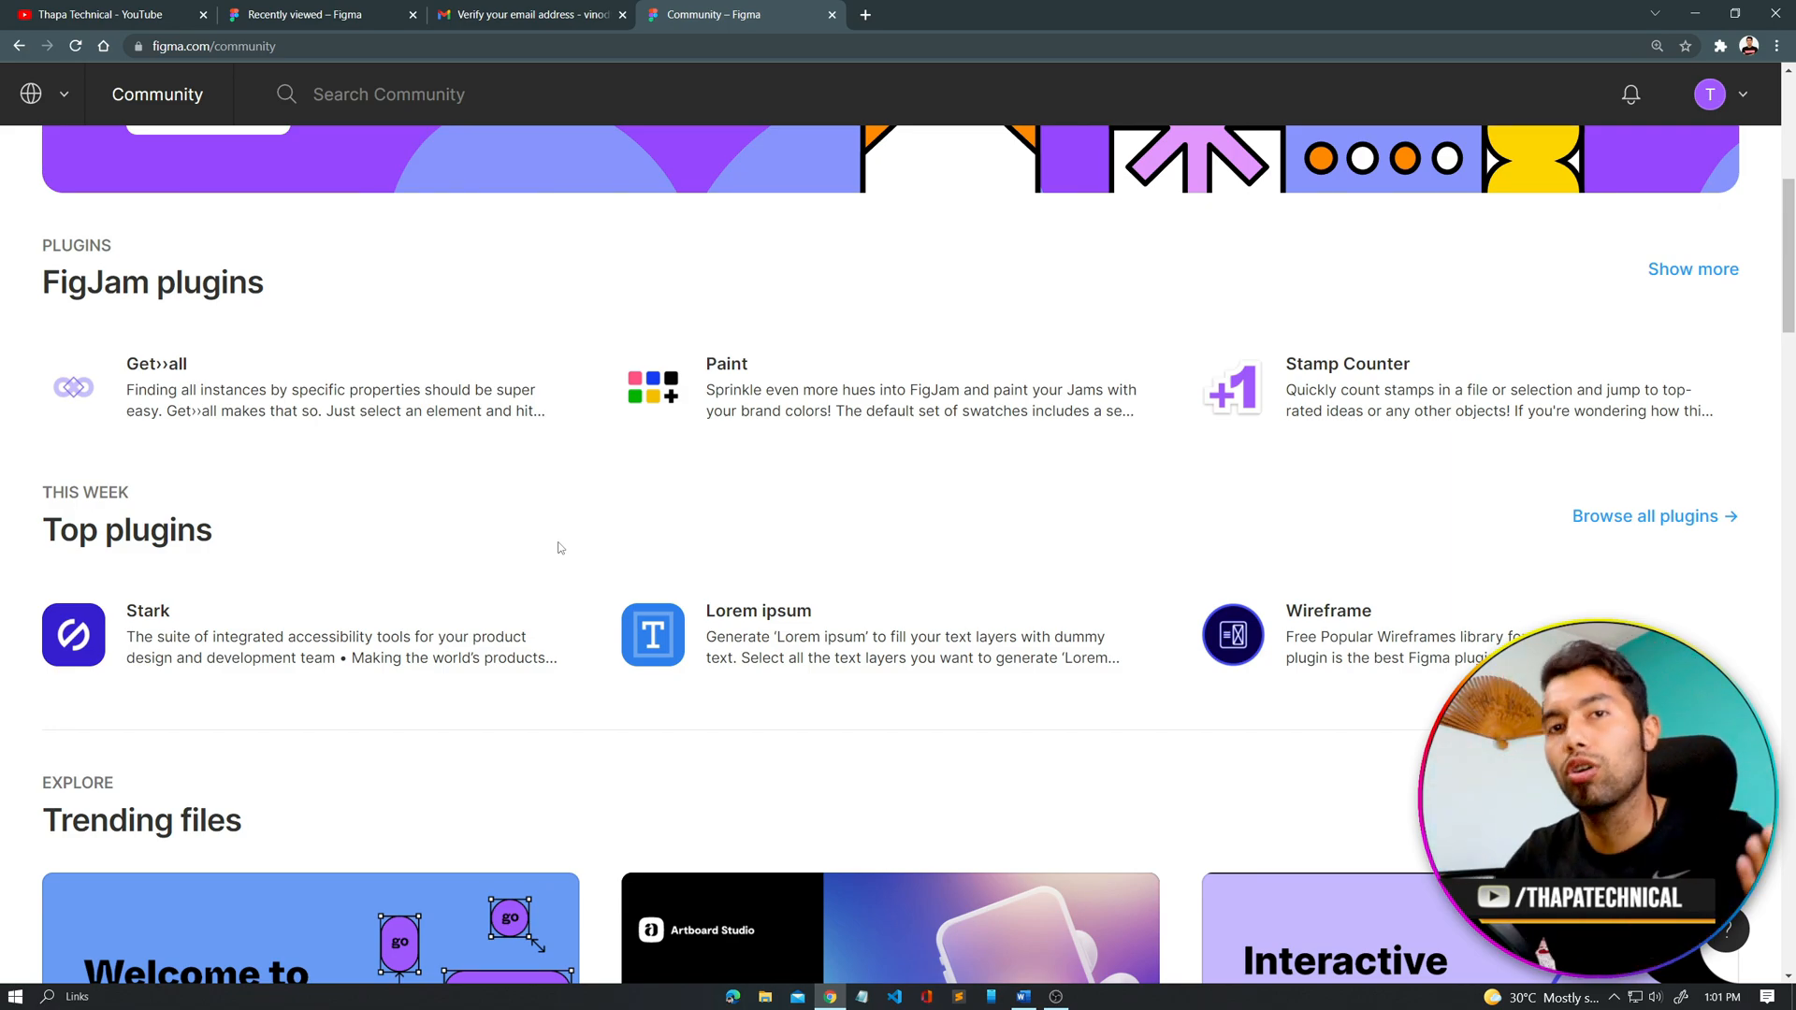
{"action": "scroll", "coordinate": [590, 481], "scroll_direction": "up", "scroll_amount": 6}
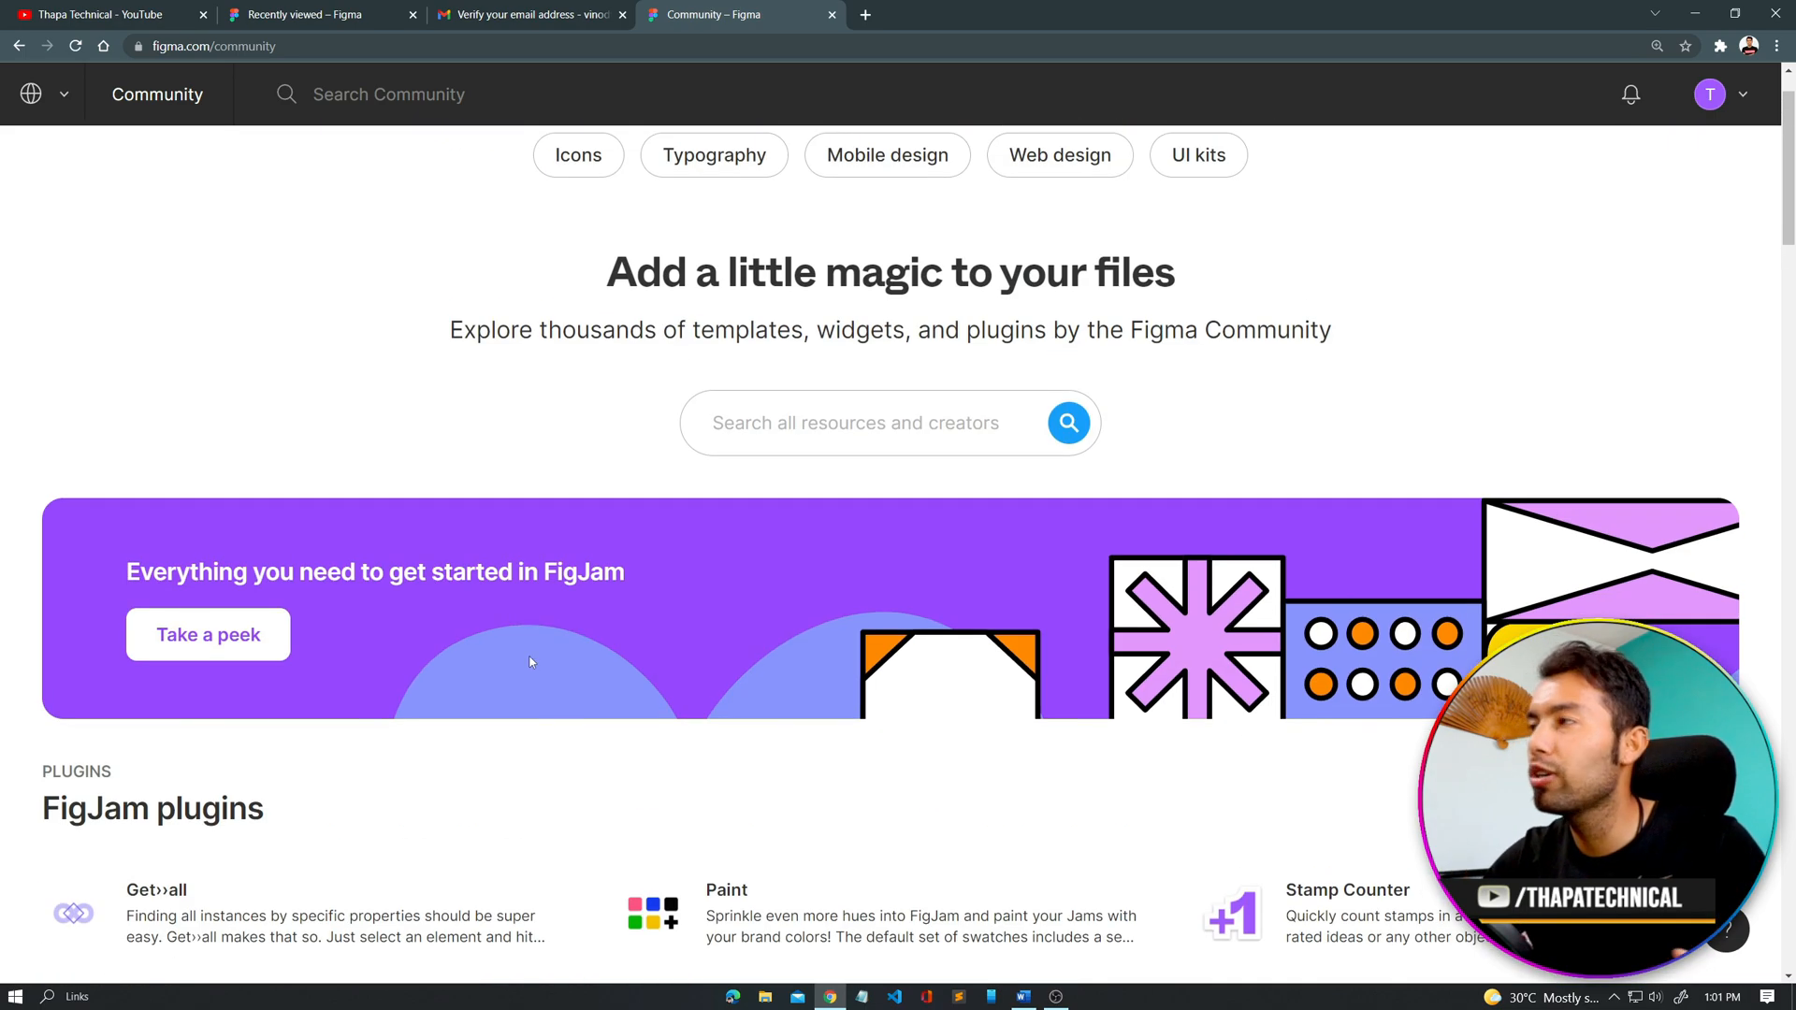
{"action": "scroll", "coordinate": [531, 661], "scroll_direction": "up", "scroll_amount": 1}
{"action": "left_click", "coordinate": [19, 47]}
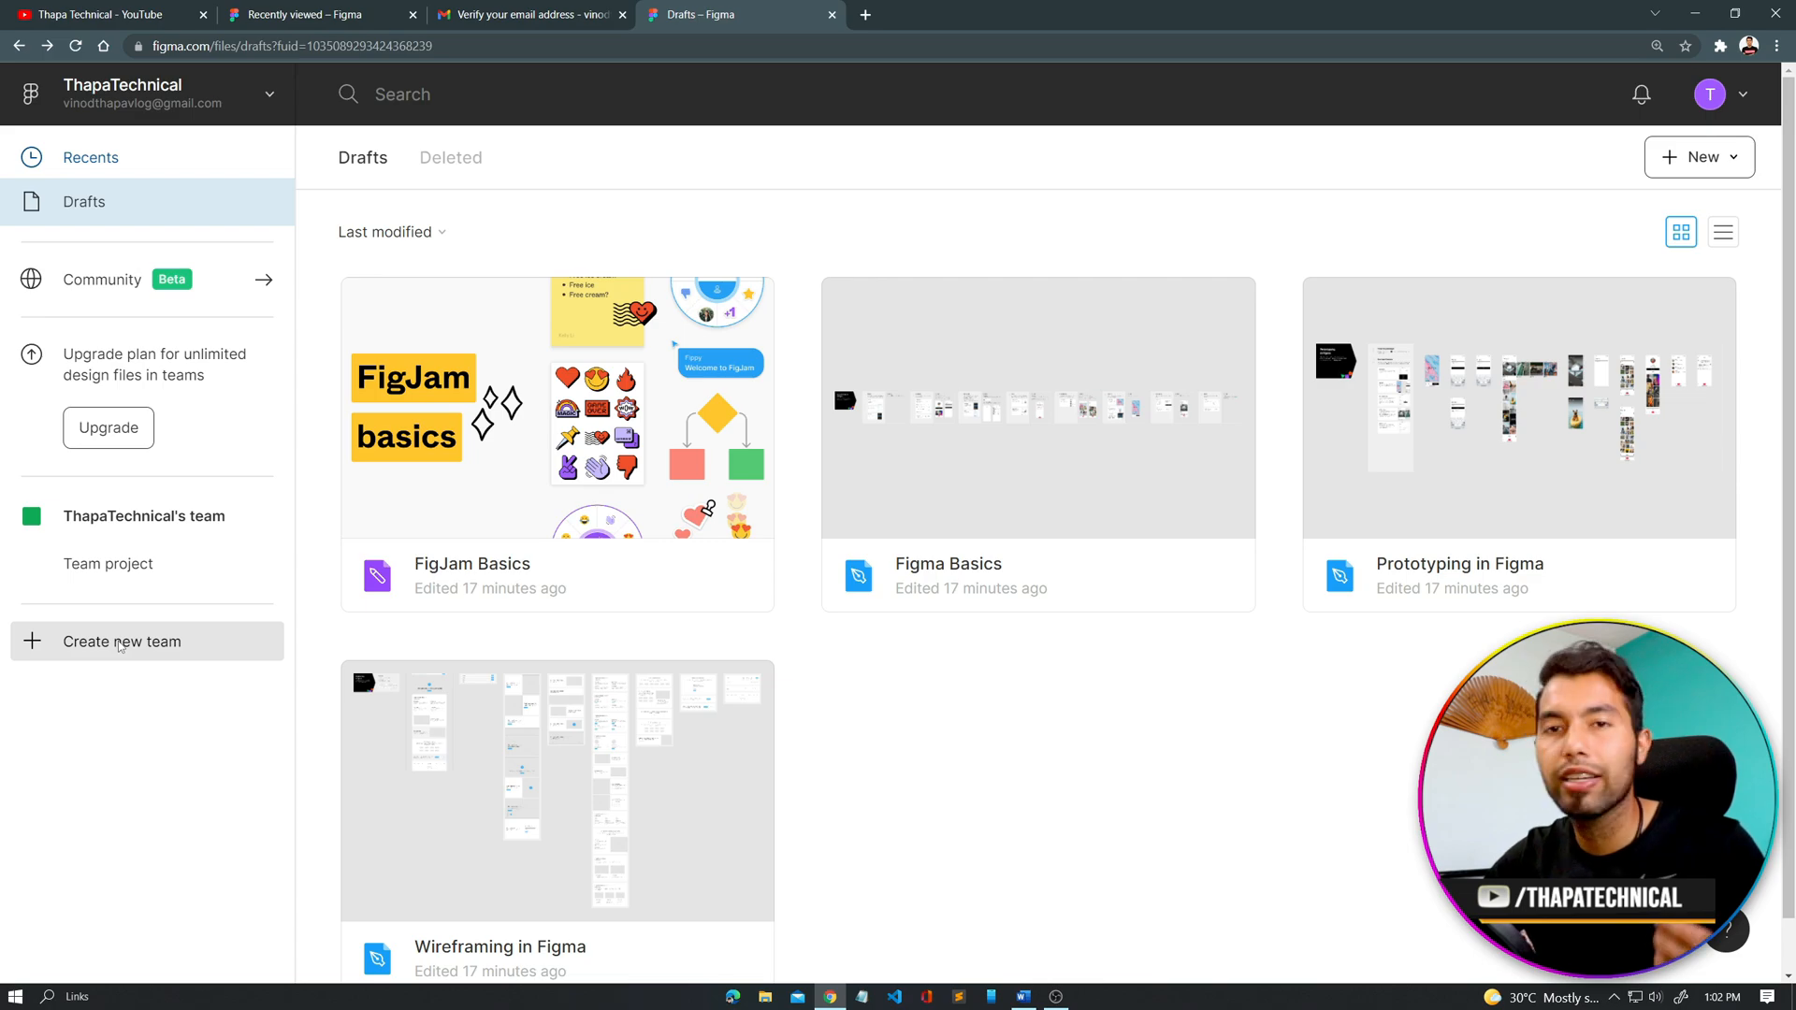
{"action": "left_click", "coordinate": [98, 14]}
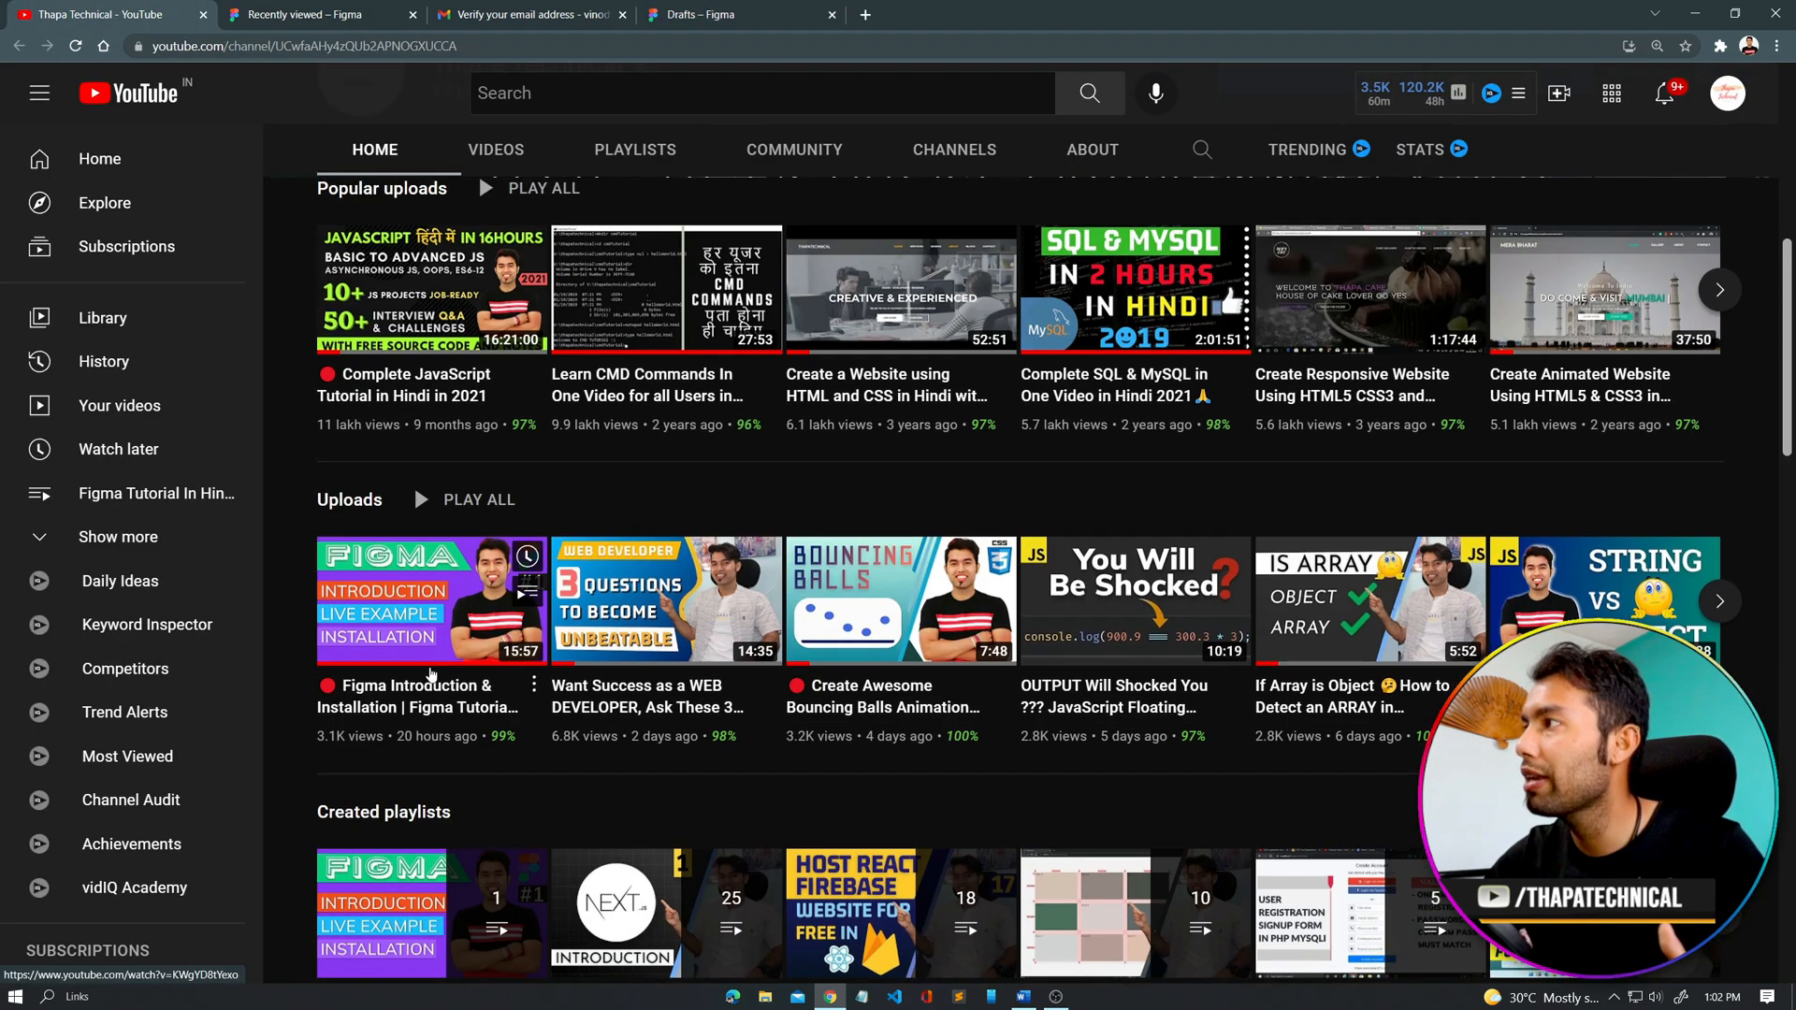
{"action": "mouse_move", "coordinate": [422, 648]}
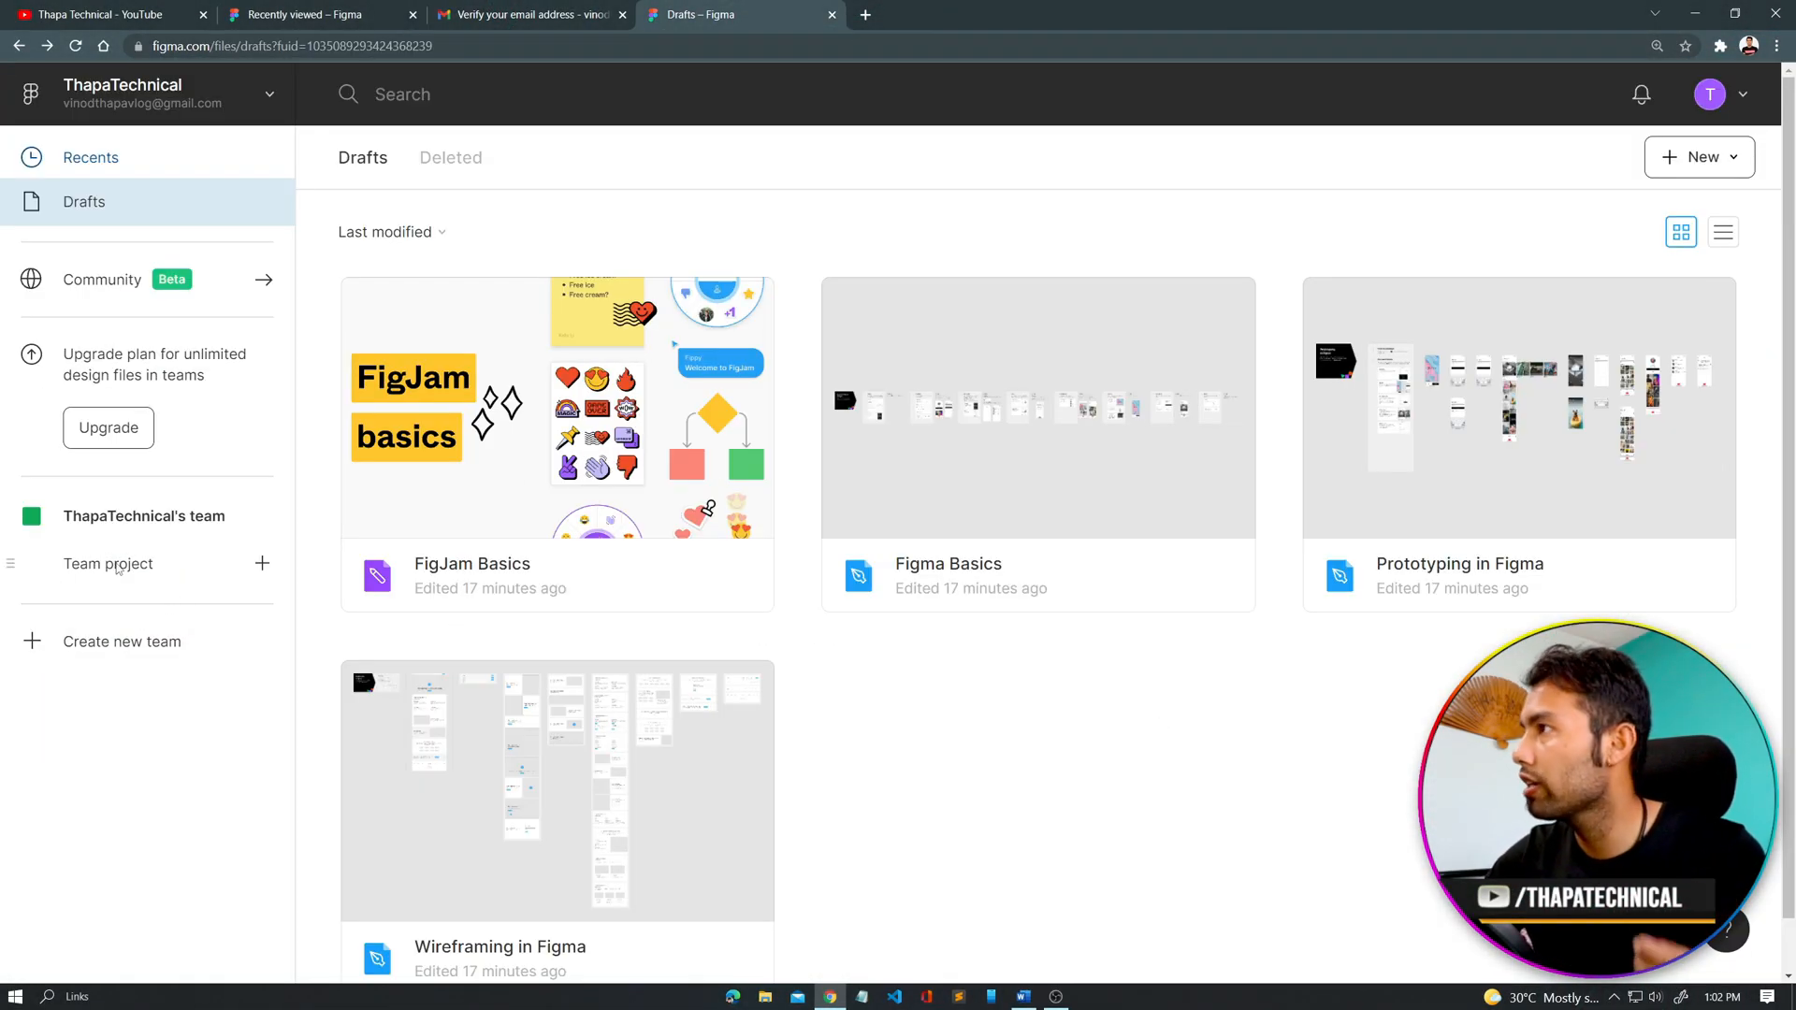
Step: Open the Team project belonging to ThapaTechnical's team in Figma
{"action": "left_click", "coordinate": [1718, 157]}
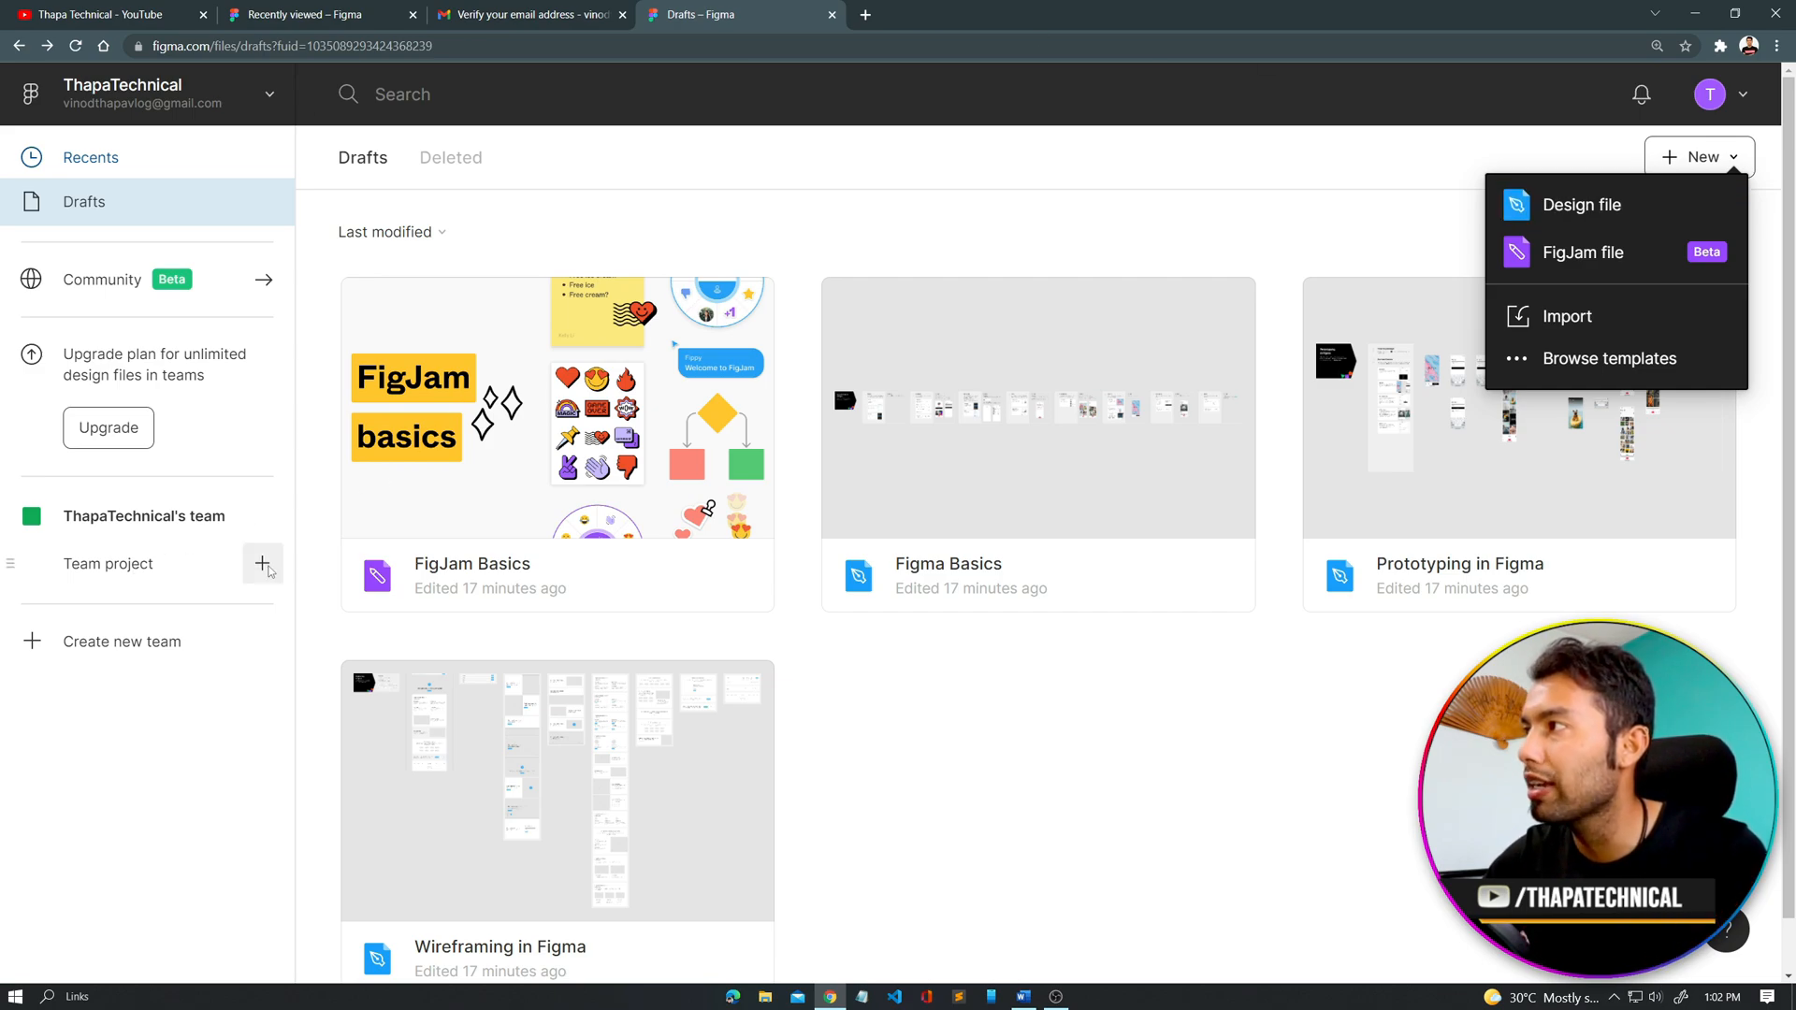
{"action": "left_click", "coordinate": [263, 566]}
{"action": "left_click", "coordinate": [250, 568]}
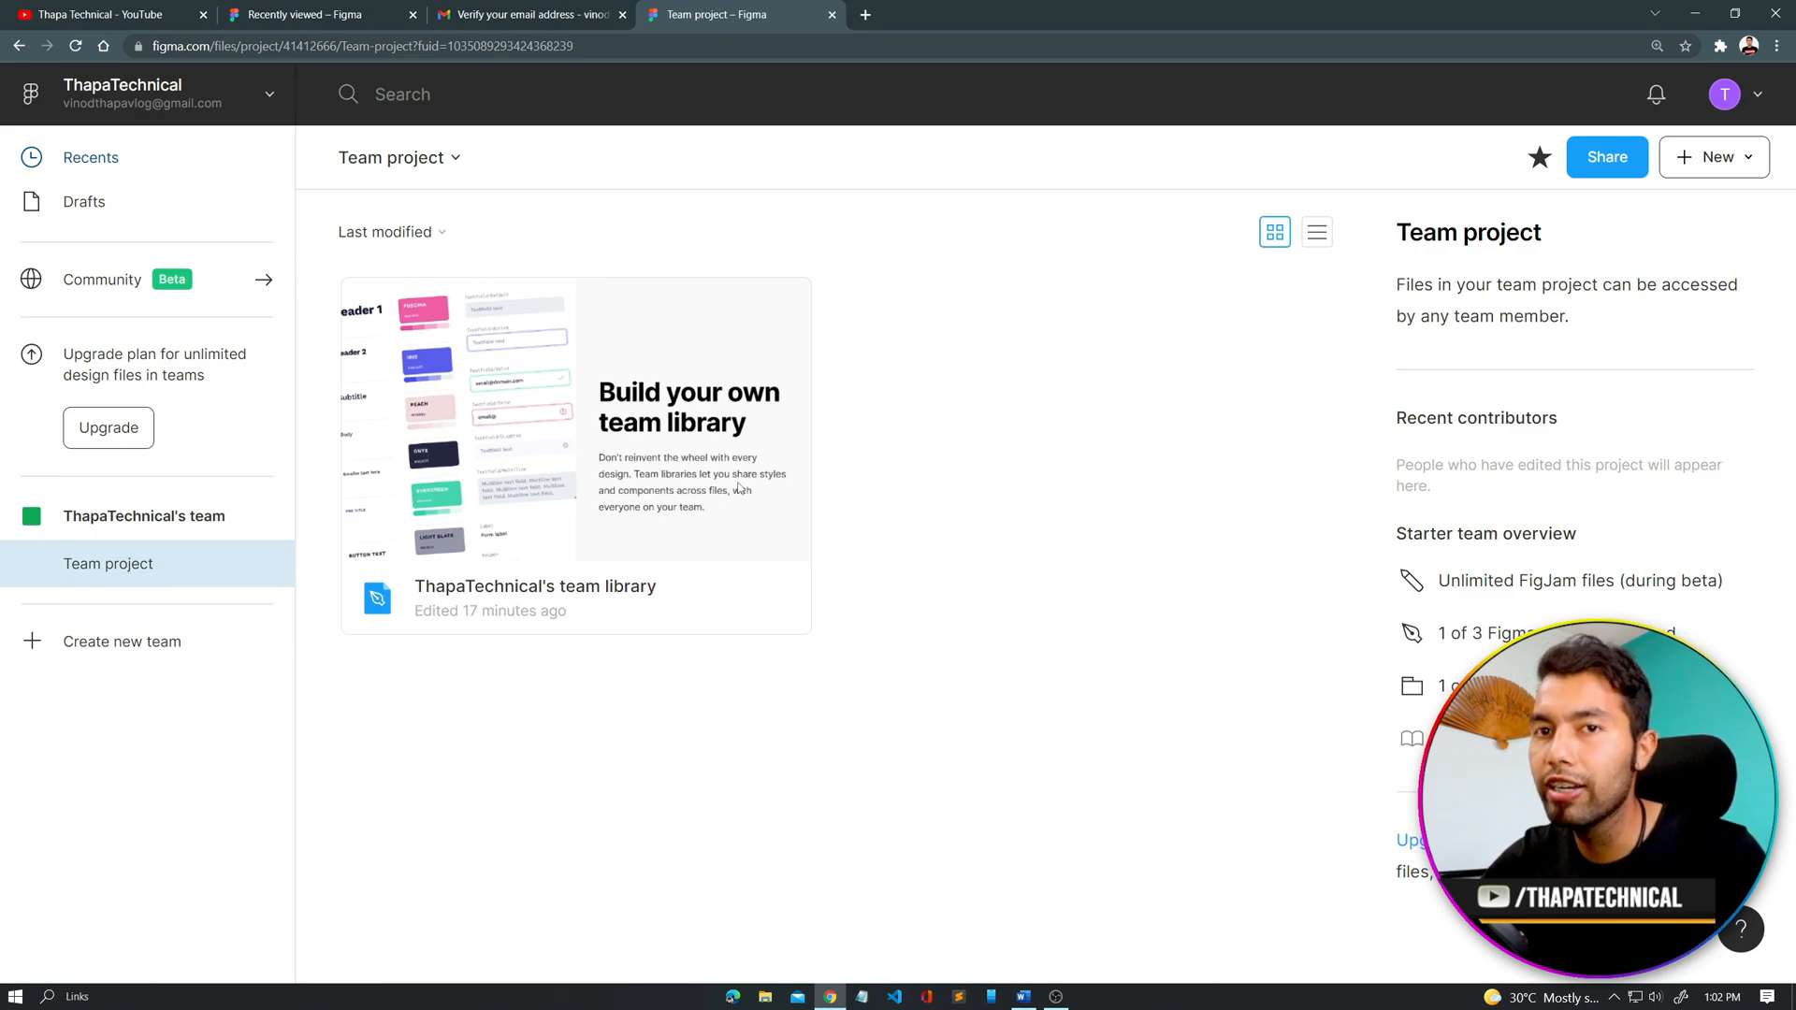
Step: Compare the list and grid views of the team project's files, ending in grid view
{"action": "left_click", "coordinate": [1306, 242]}
{"action": "left_click", "coordinate": [1275, 232]}
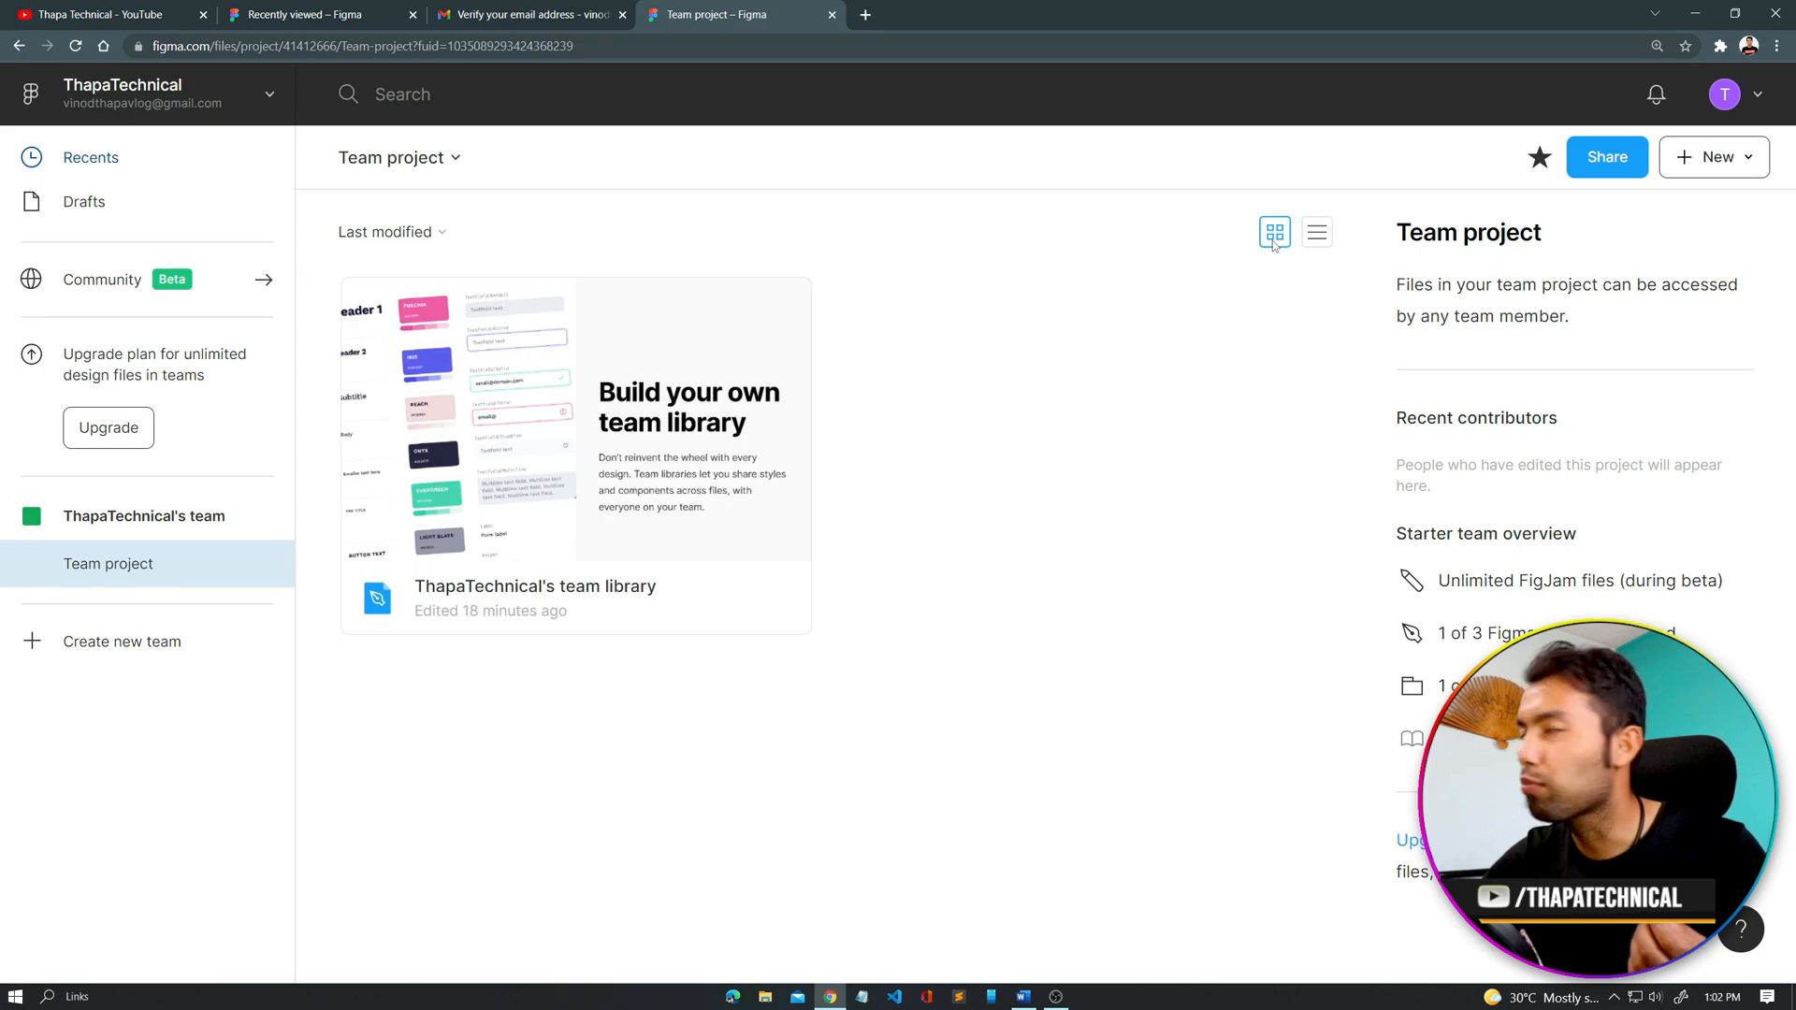
{"action": "left_click", "coordinate": [1316, 240]}
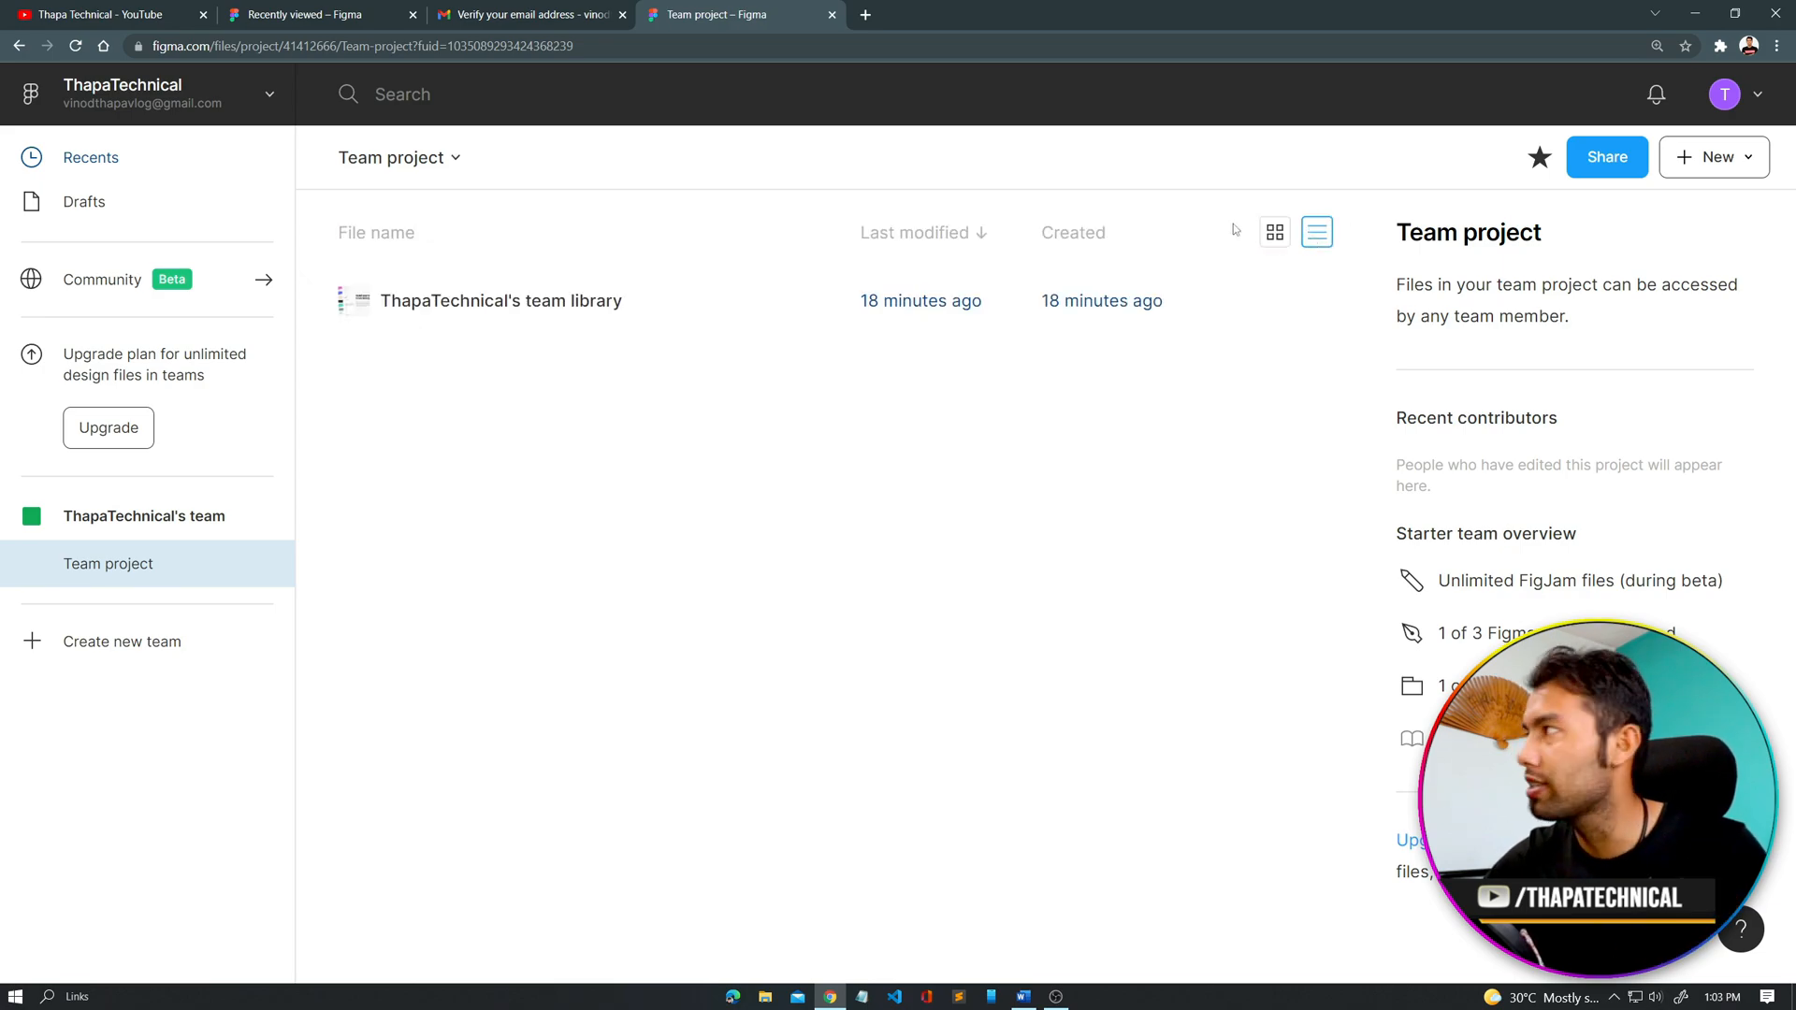
{"action": "left_click", "coordinate": [1276, 235]}
Step: Create a new design file in the team project and decline the quick tour
{"action": "left_click", "coordinate": [1695, 161]}
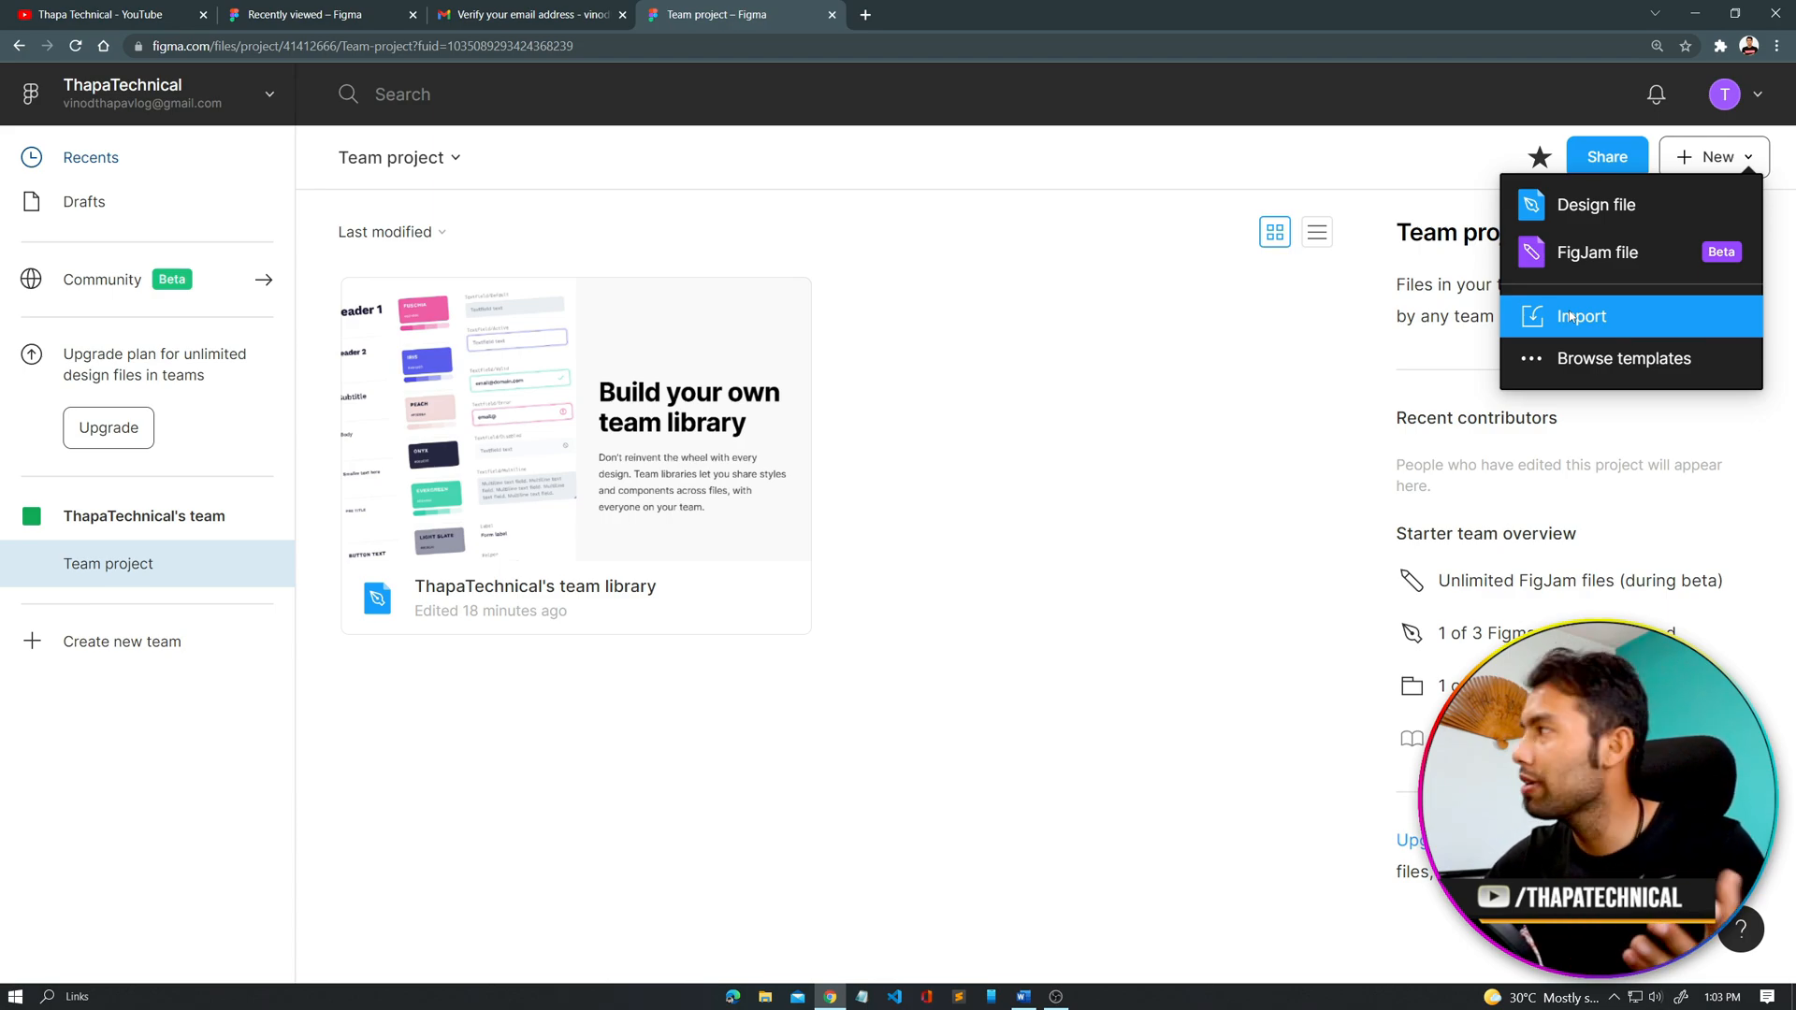
{"action": "left_click", "coordinate": [1585, 211]}
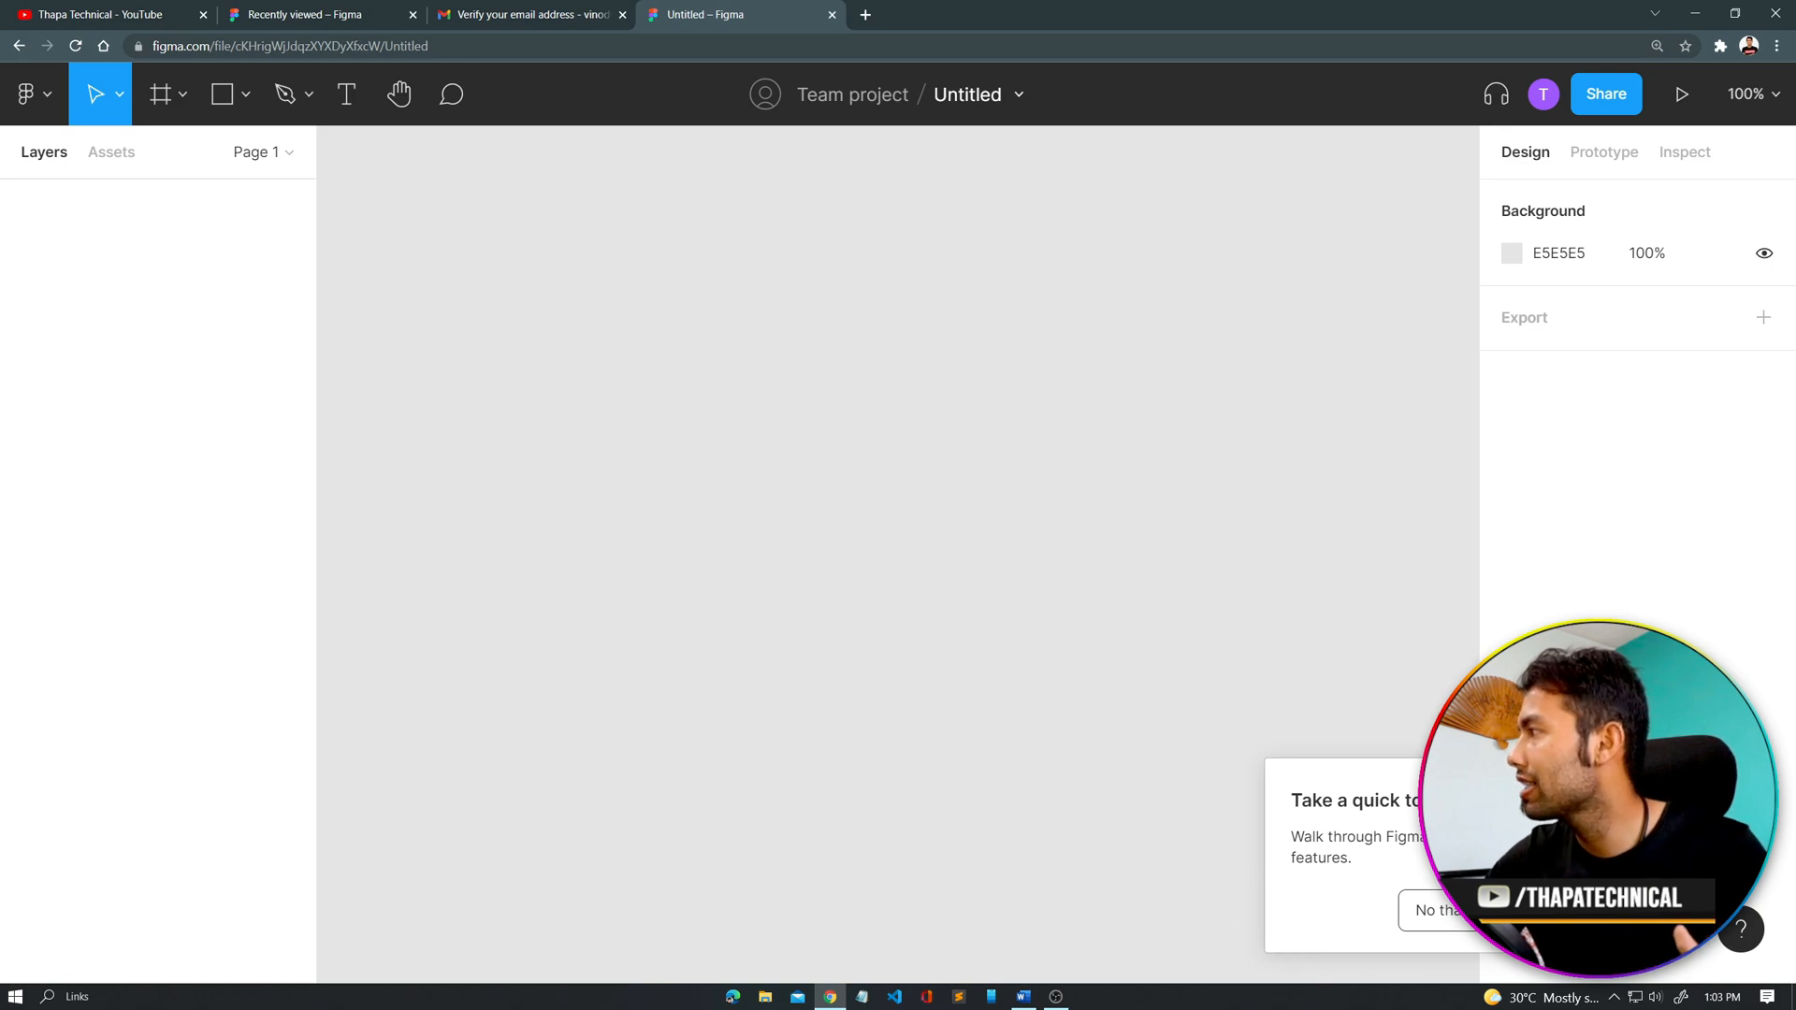
{"action": "left_click", "coordinate": [1429, 910]}
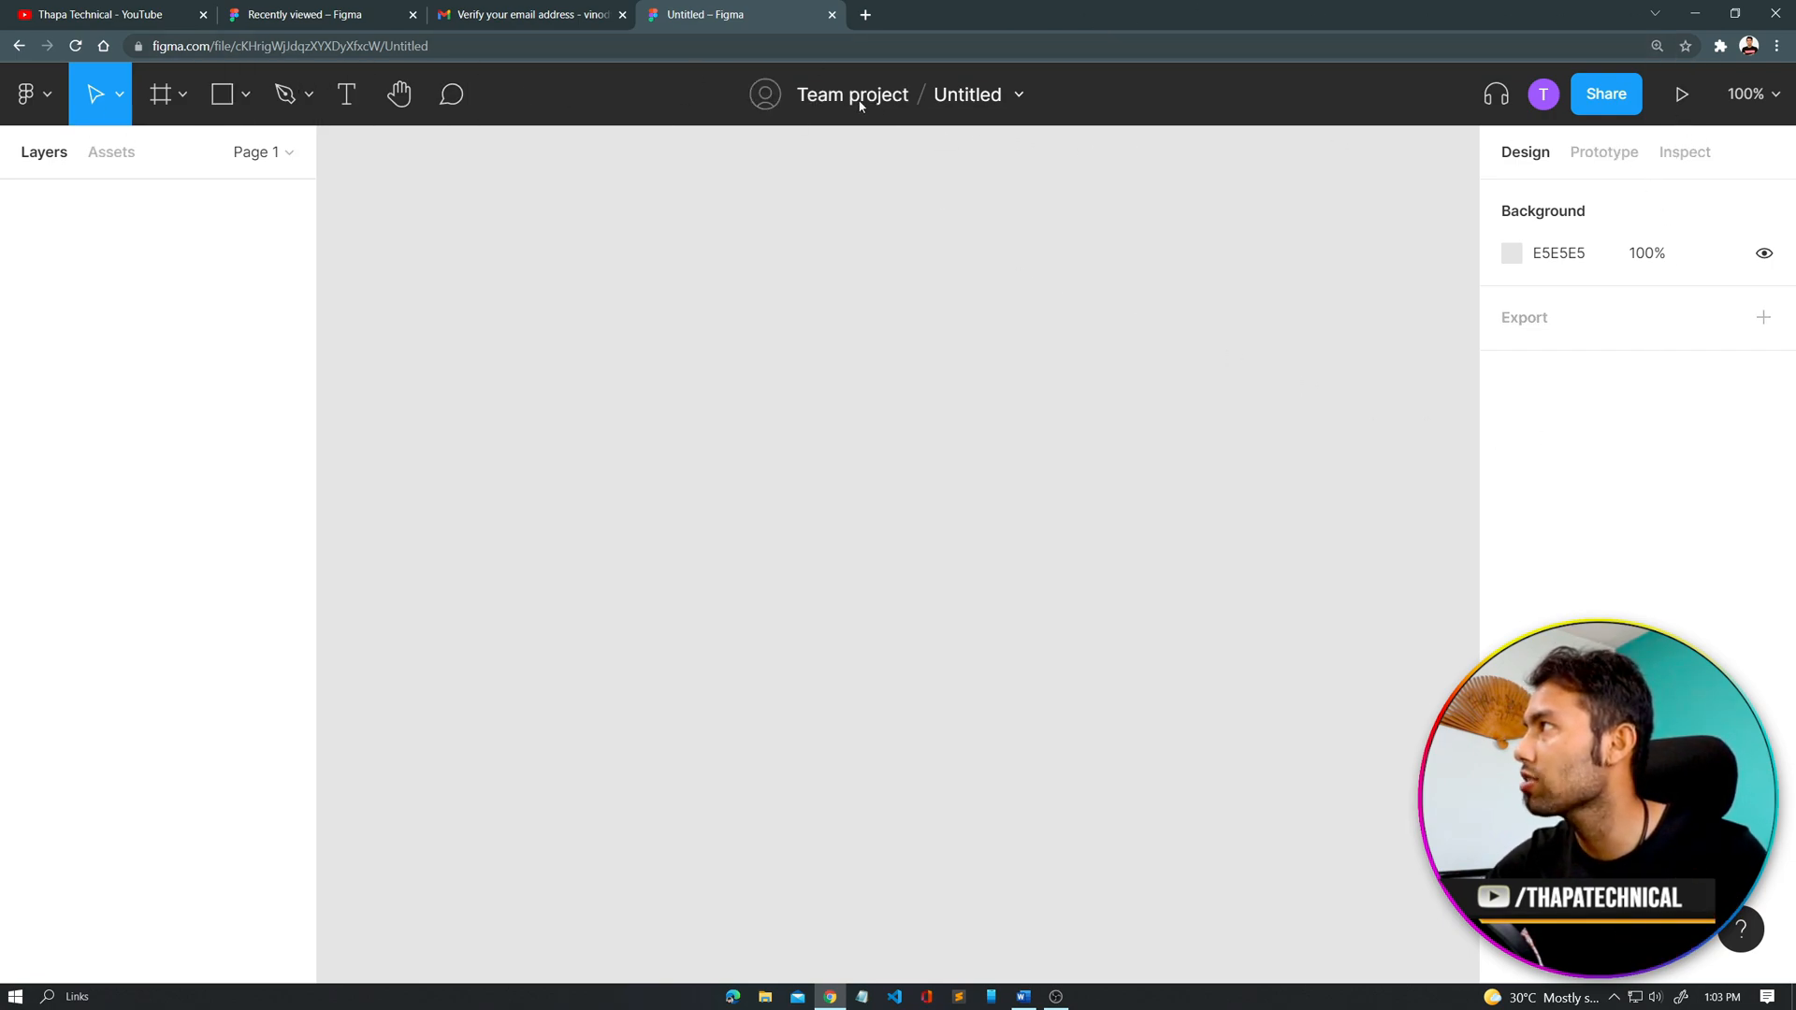
Step: Rename the untitled design file as myFirstFigma
{"action": "left_click", "coordinate": [973, 97]}
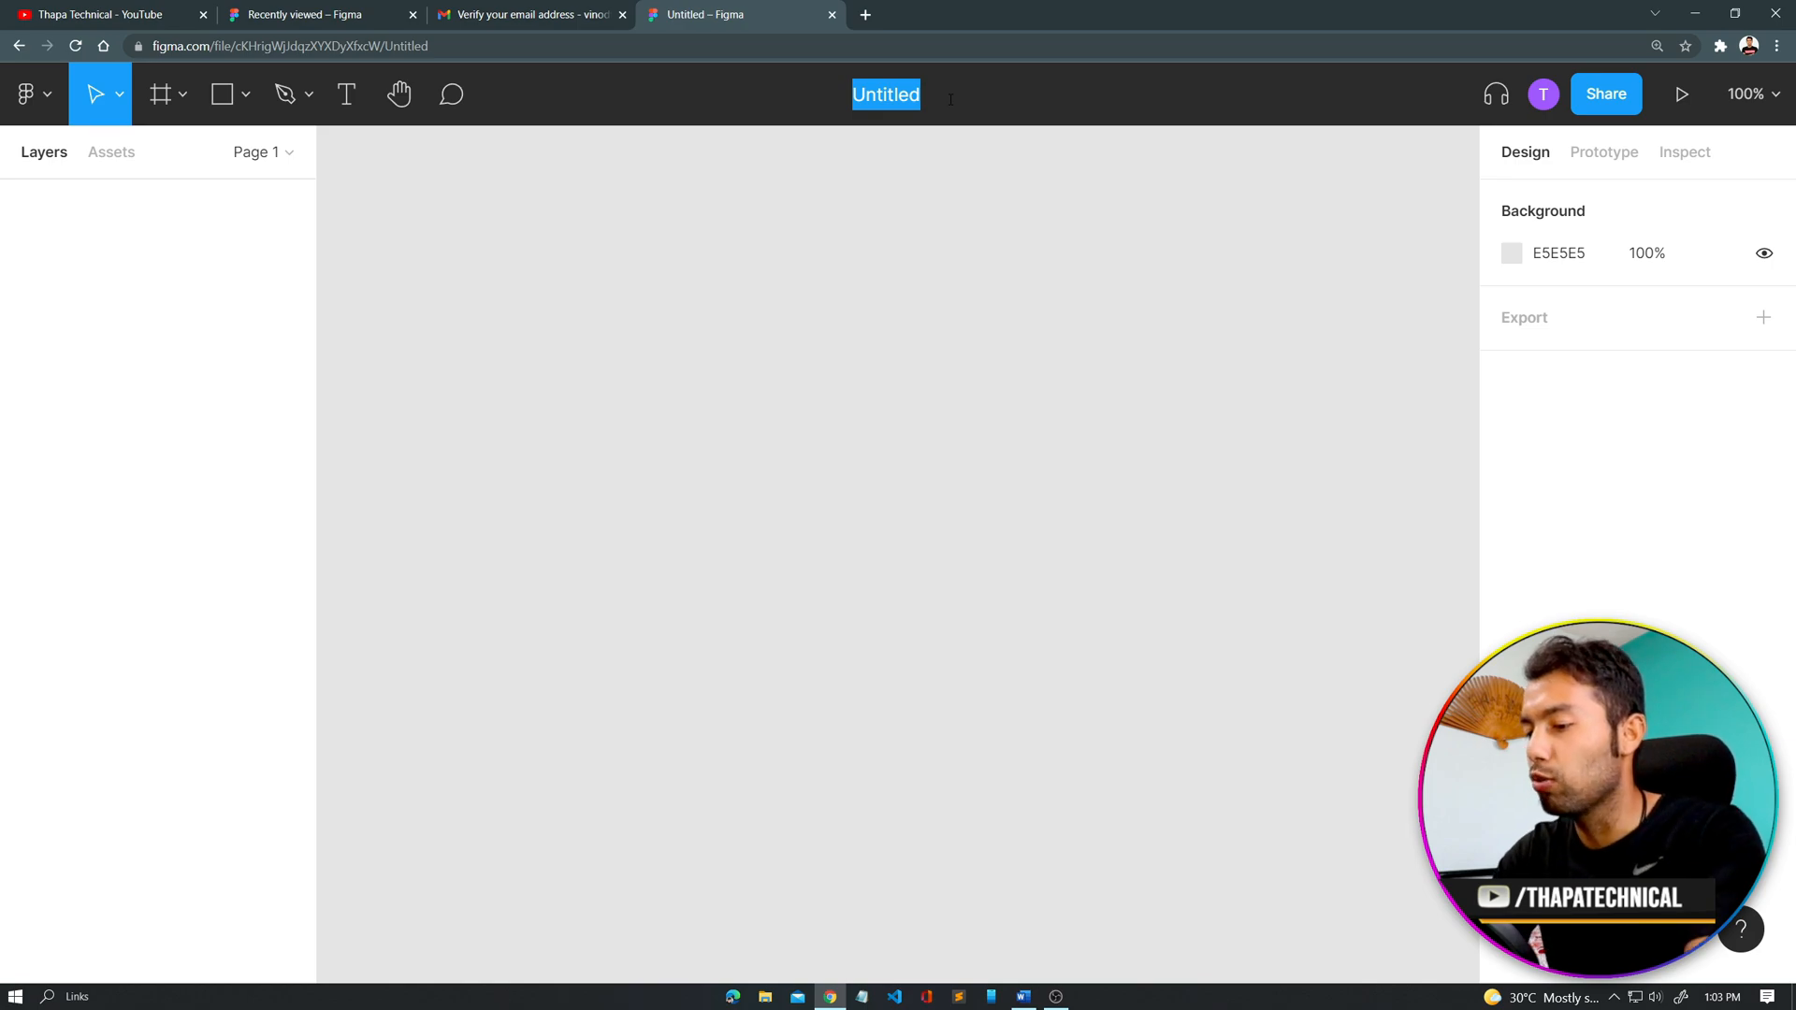
{"action": "type", "text": "myFirstFigam"}
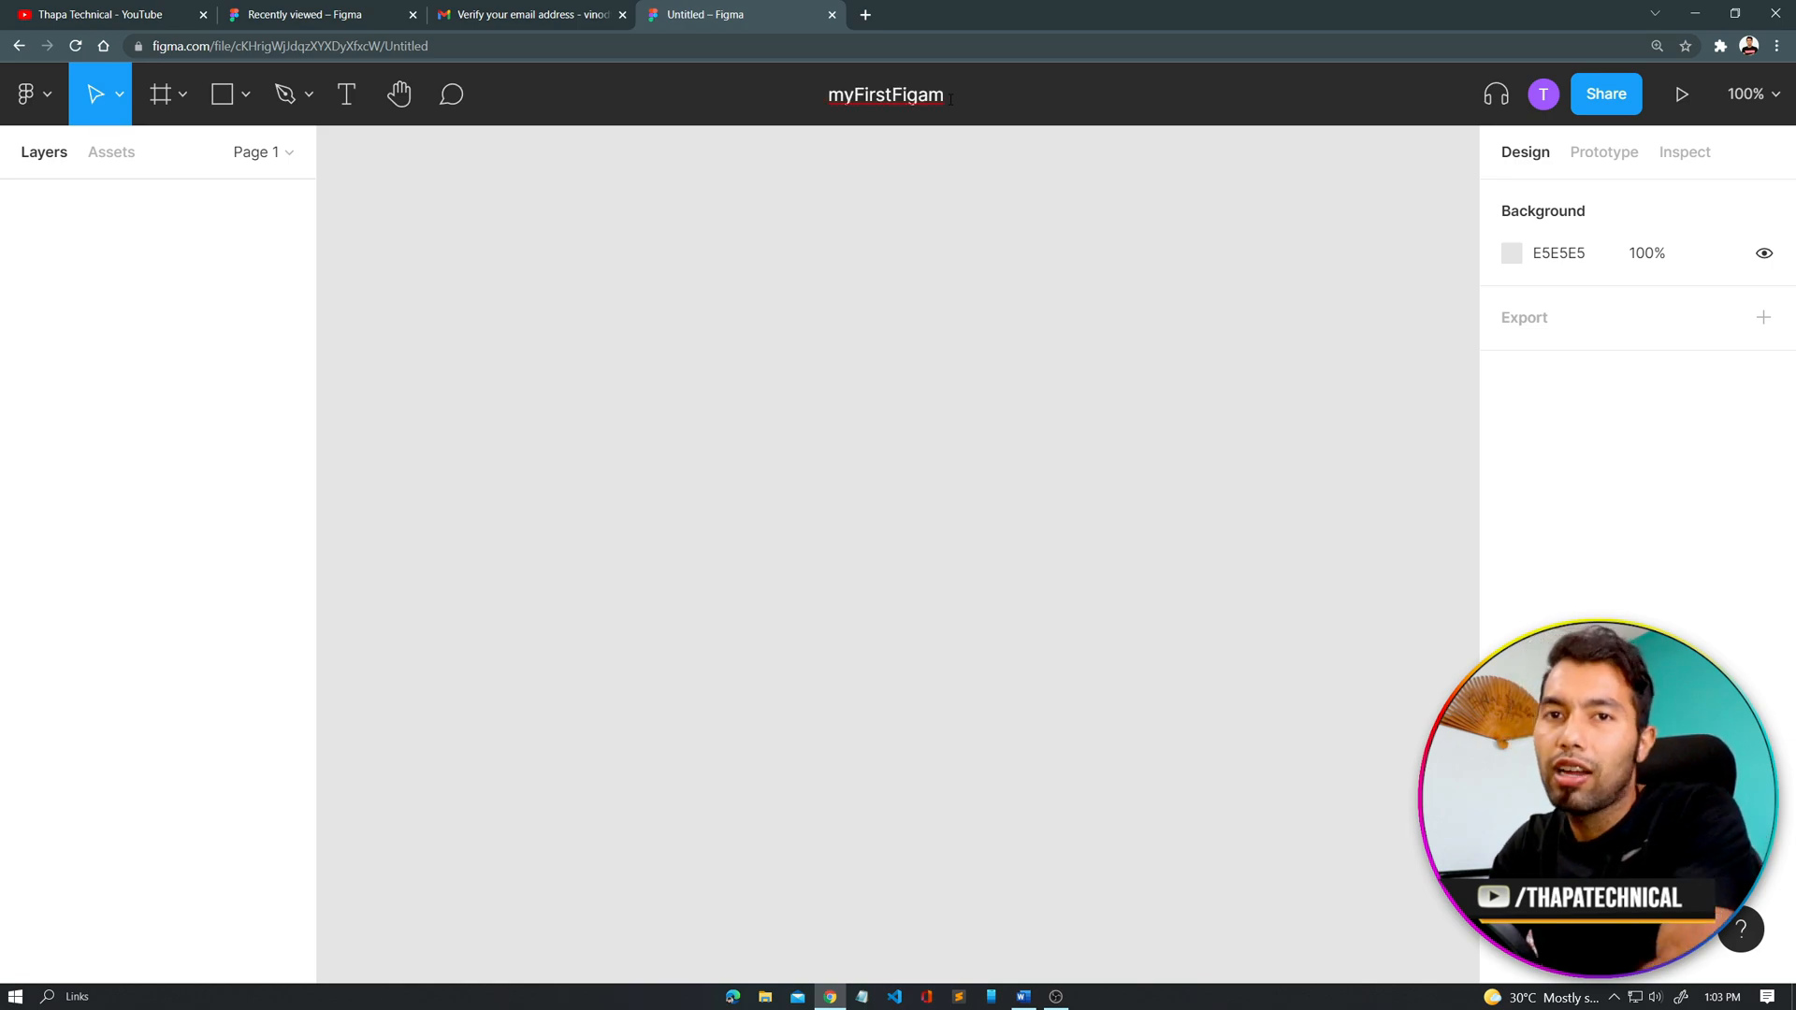
{"action": "key", "text": "BackSpace"}
{"action": "key", "text": "BackSpace"}
{"action": "type", "text": "ma"}
{"action": "key", "text": "Return"}
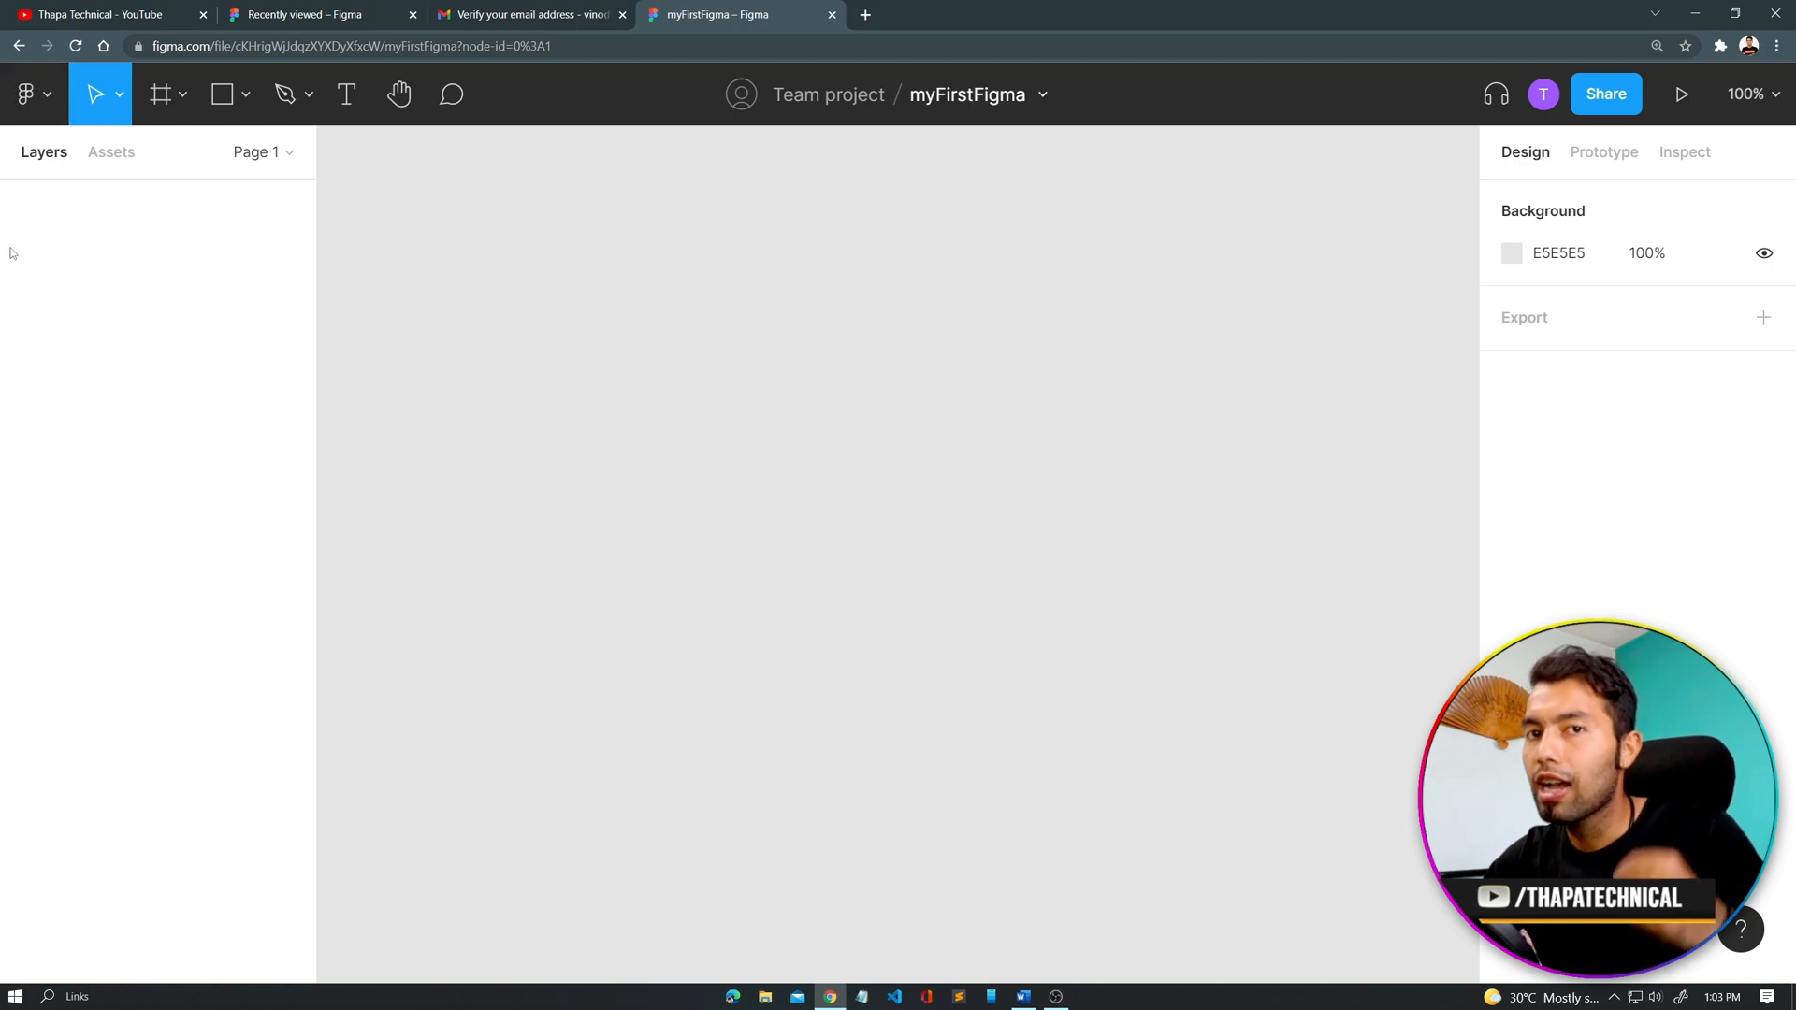
Step: Go back to the file browser, look through Drafts, and reopen myFirstFigma from the Team project
{"action": "left_click", "coordinate": [48, 101]}
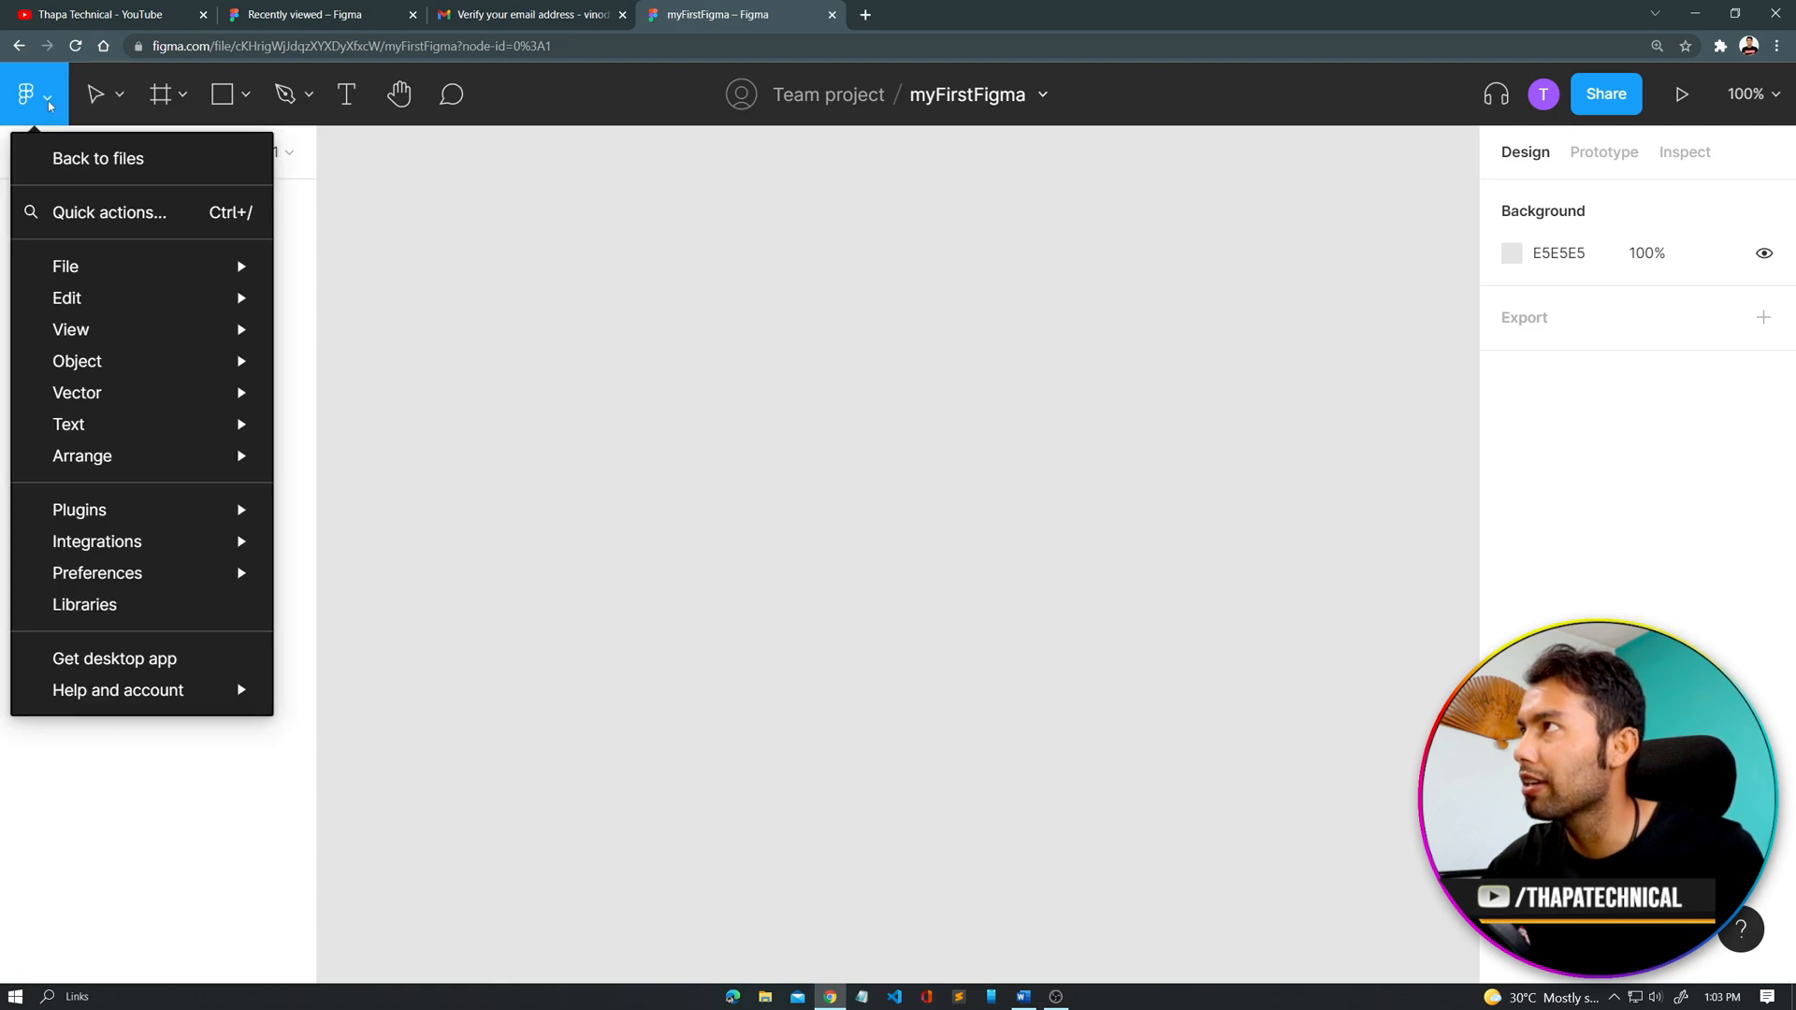
{"action": "left_click", "coordinate": [95, 164]}
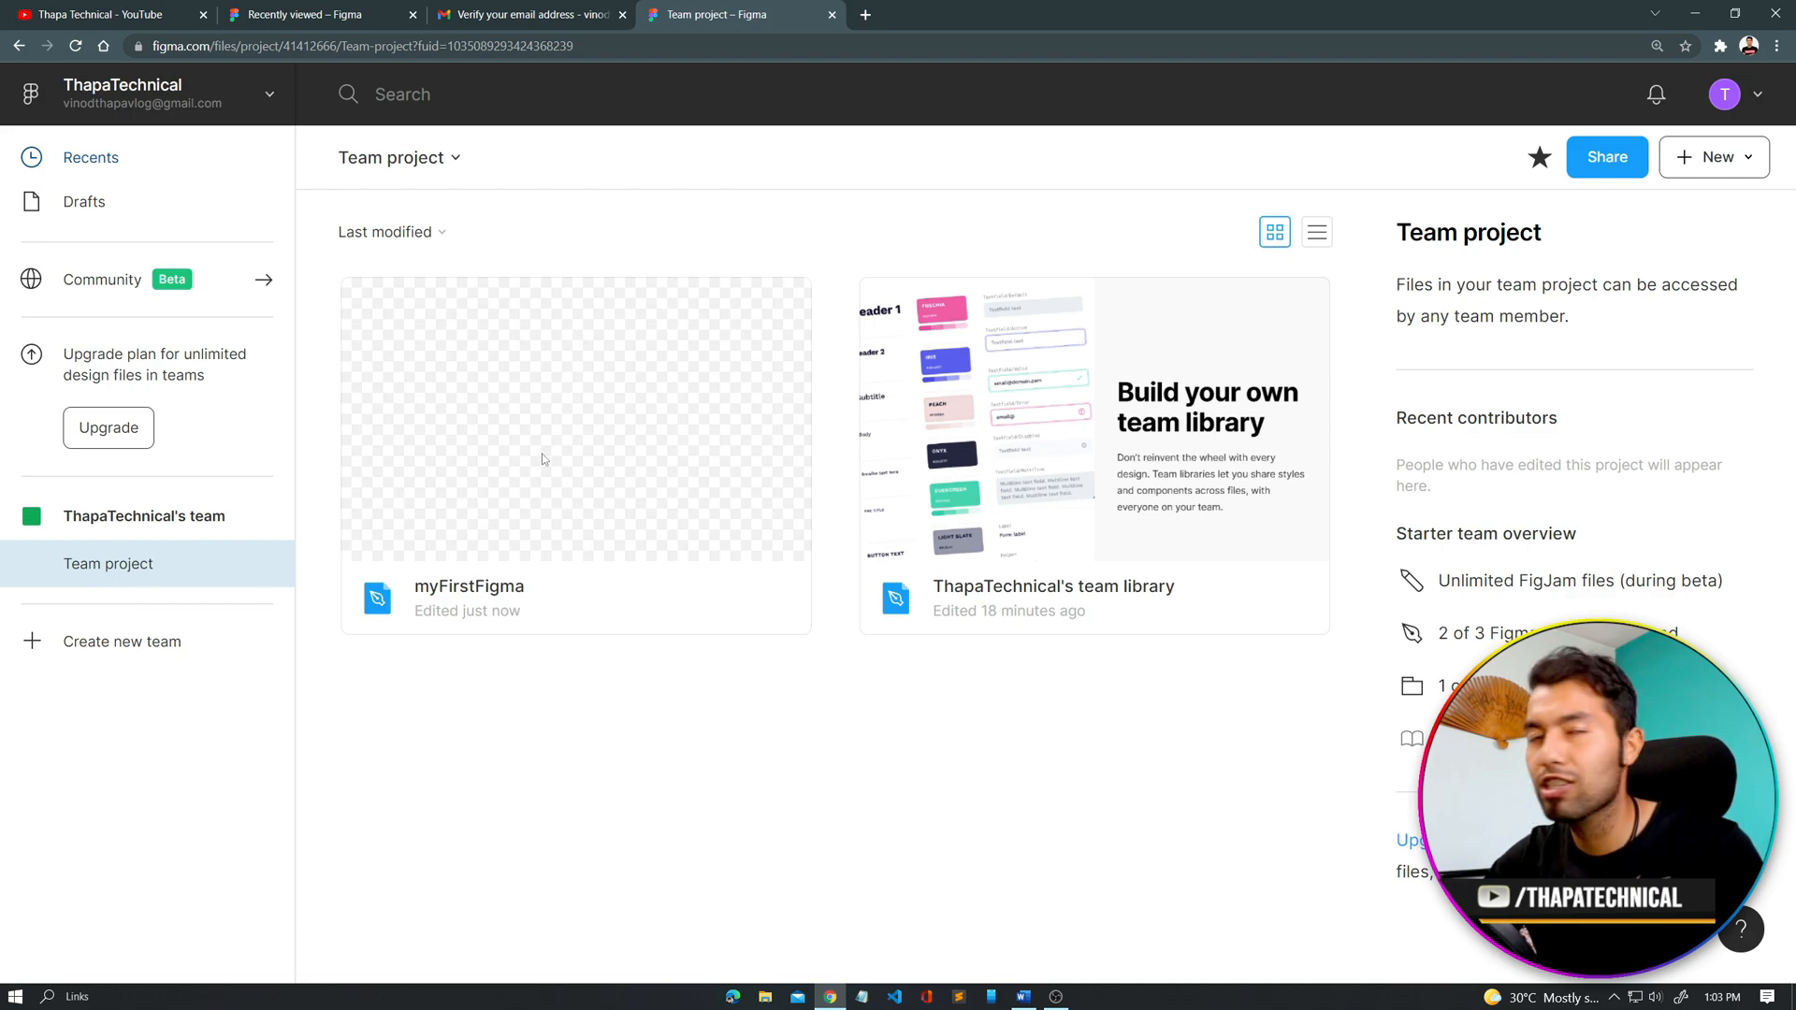
{"action": "left_click", "coordinate": [85, 201]}
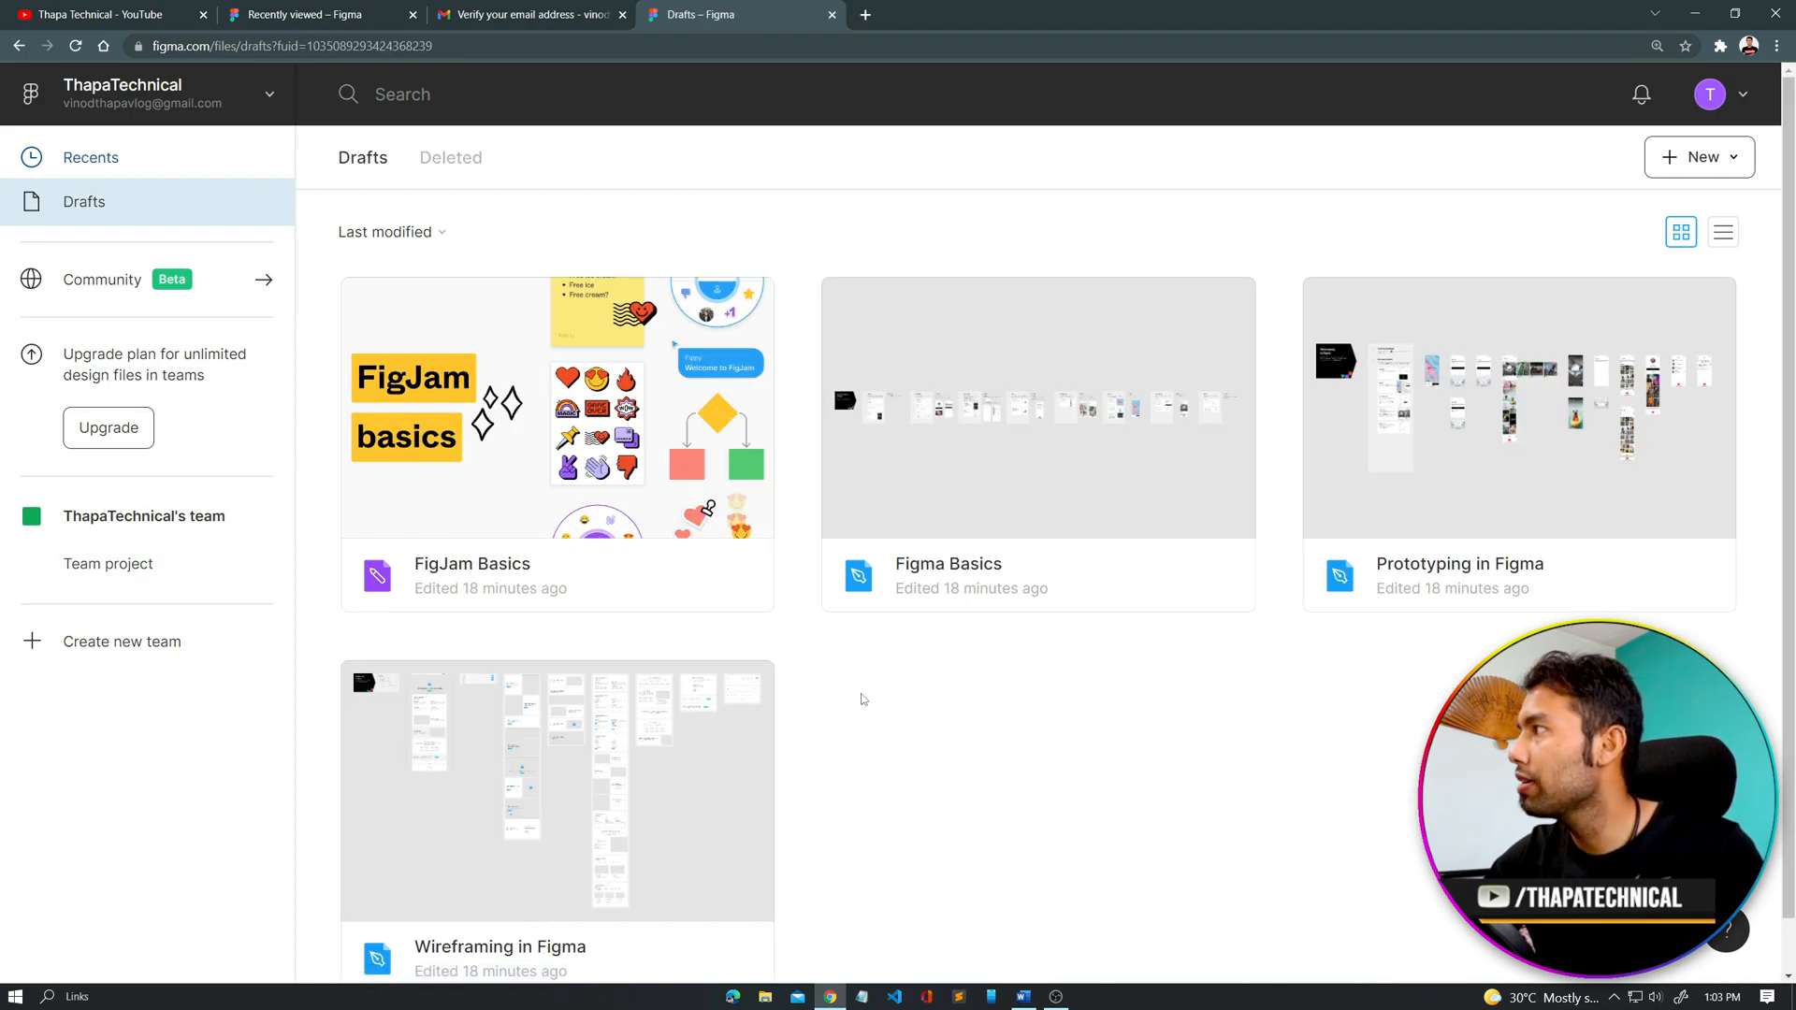
{"action": "scroll", "coordinate": [667, 826], "scroll_direction": "down", "scroll_amount": 1}
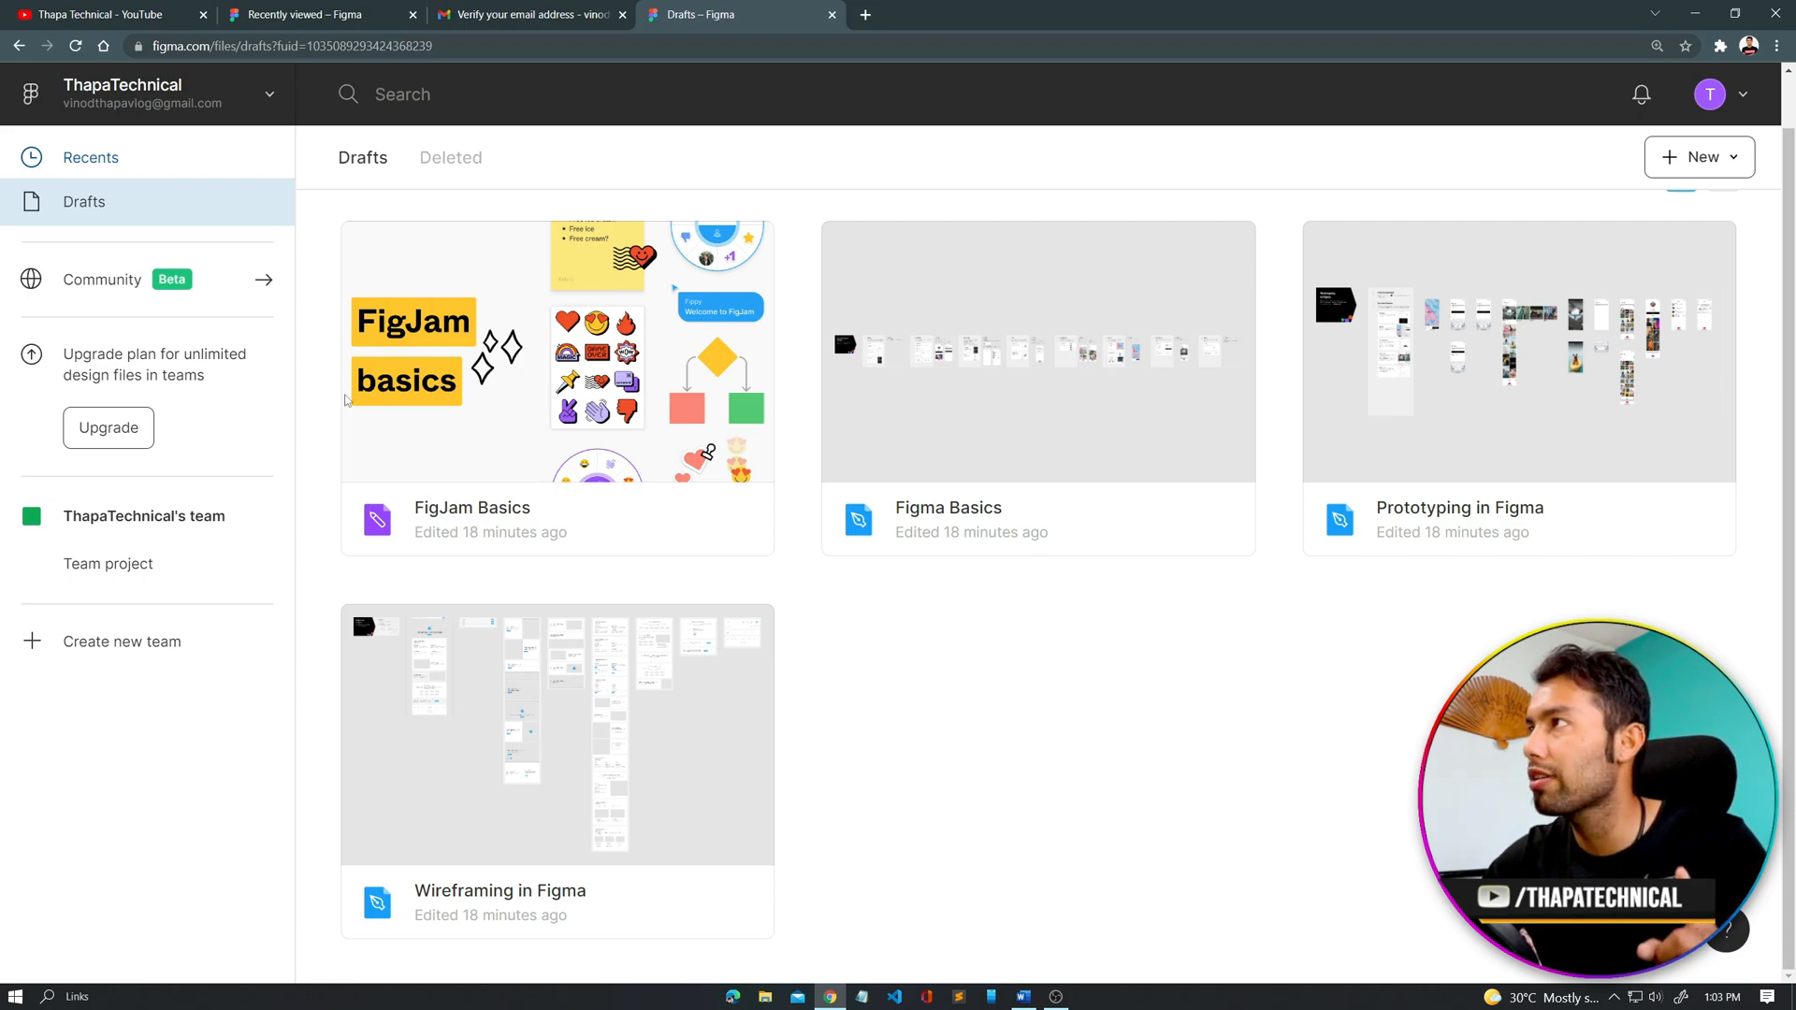
{"action": "left_click", "coordinate": [108, 565]}
{"action": "double_click", "coordinate": [530, 429]}
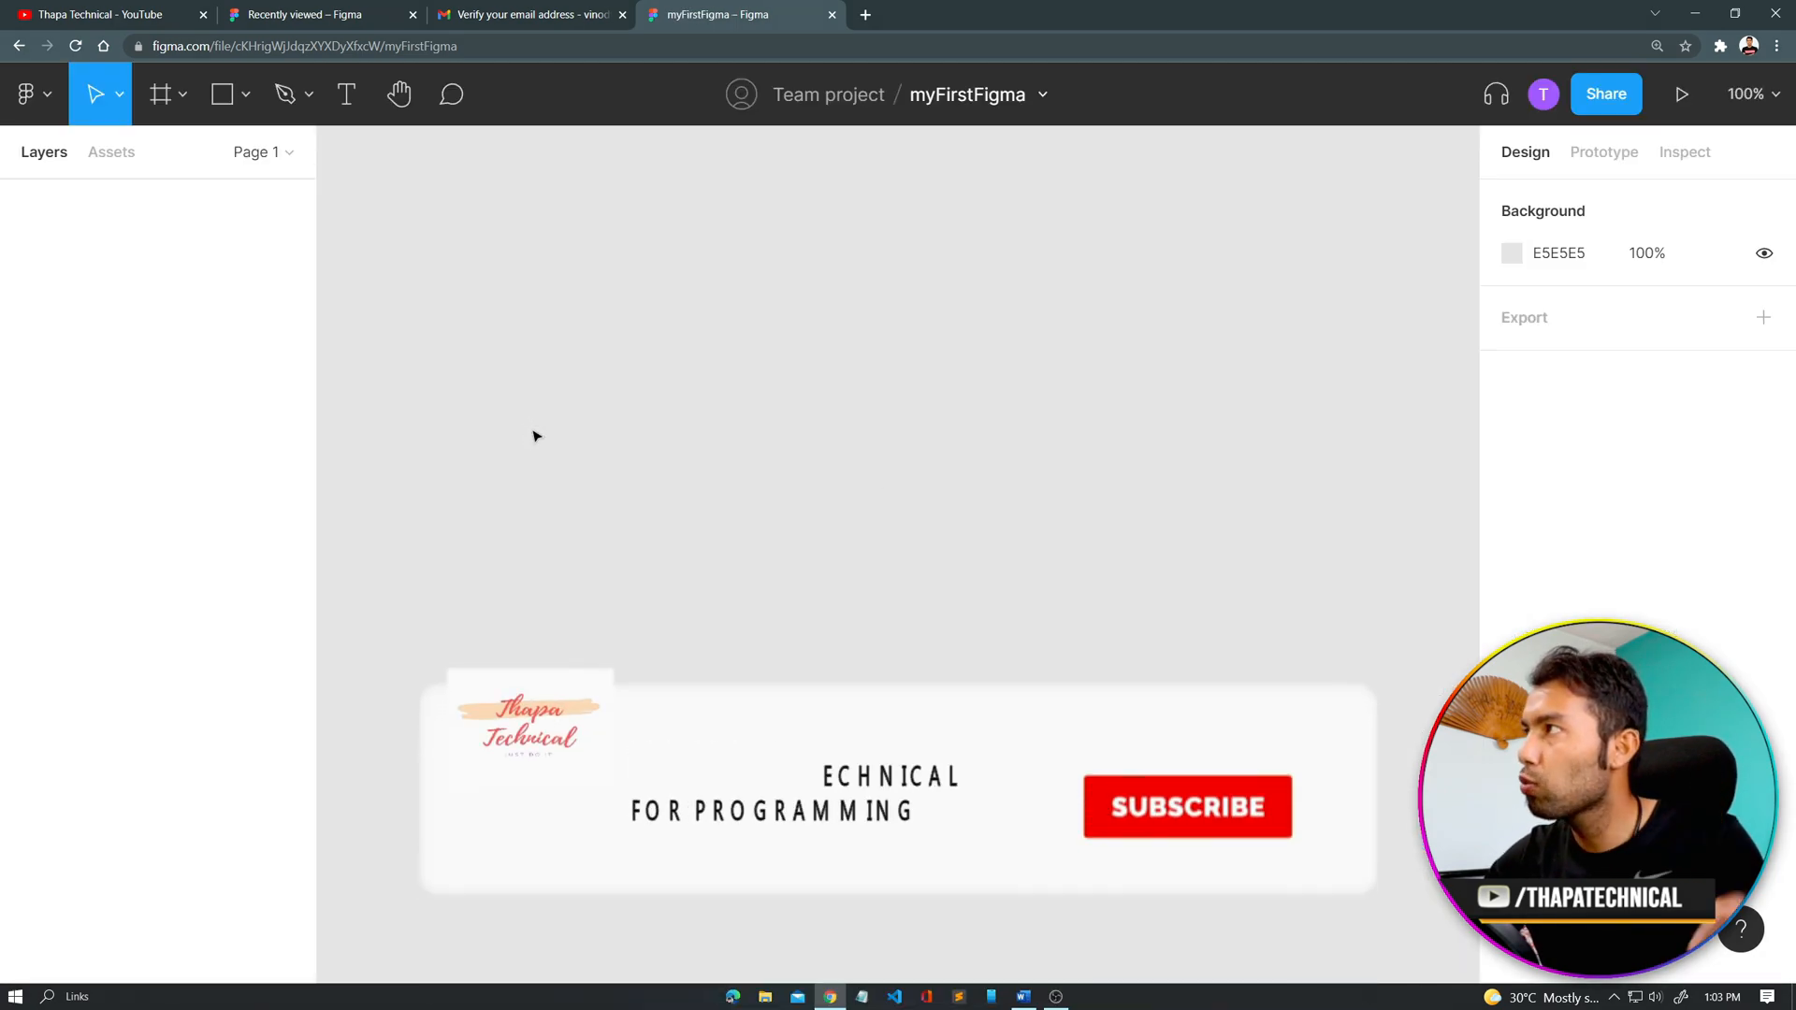
Step: Show the file's page list and add two more pages, Page 2 and Page 3
{"action": "left_click", "coordinate": [280, 149]}
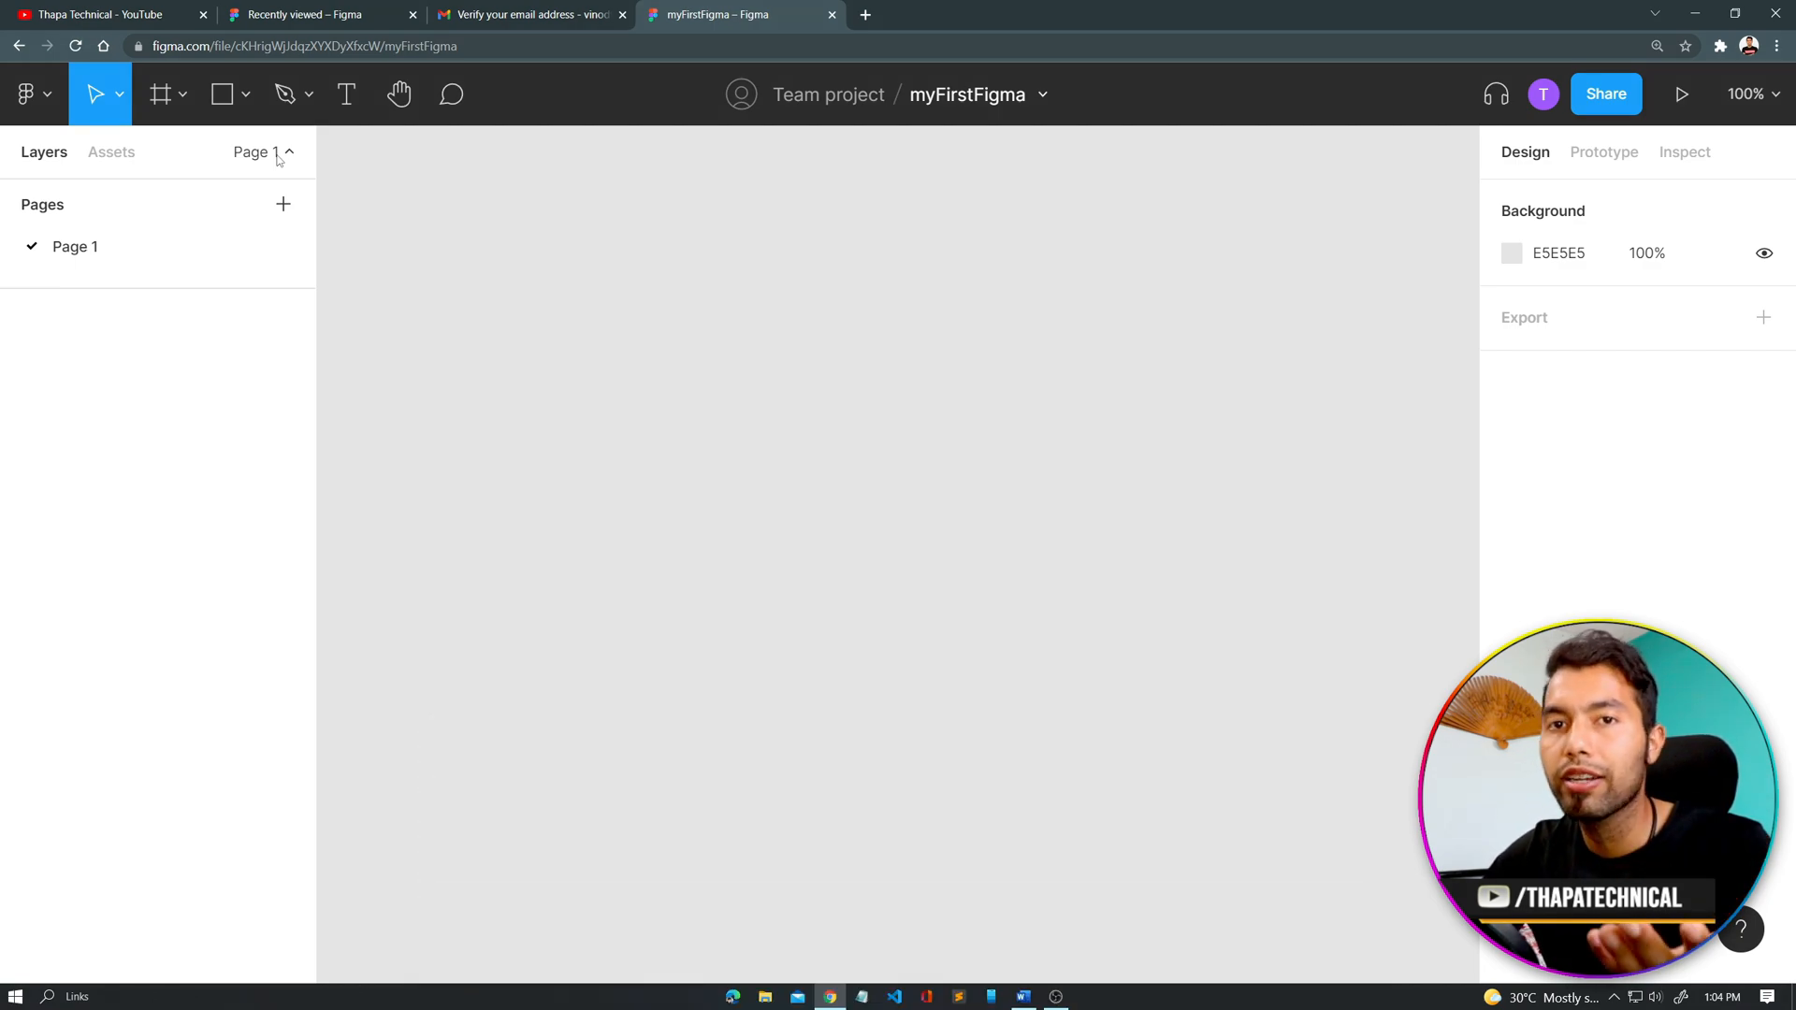
{"action": "left_click", "coordinate": [283, 204]}
{"action": "left_click", "coordinate": [284, 204]}
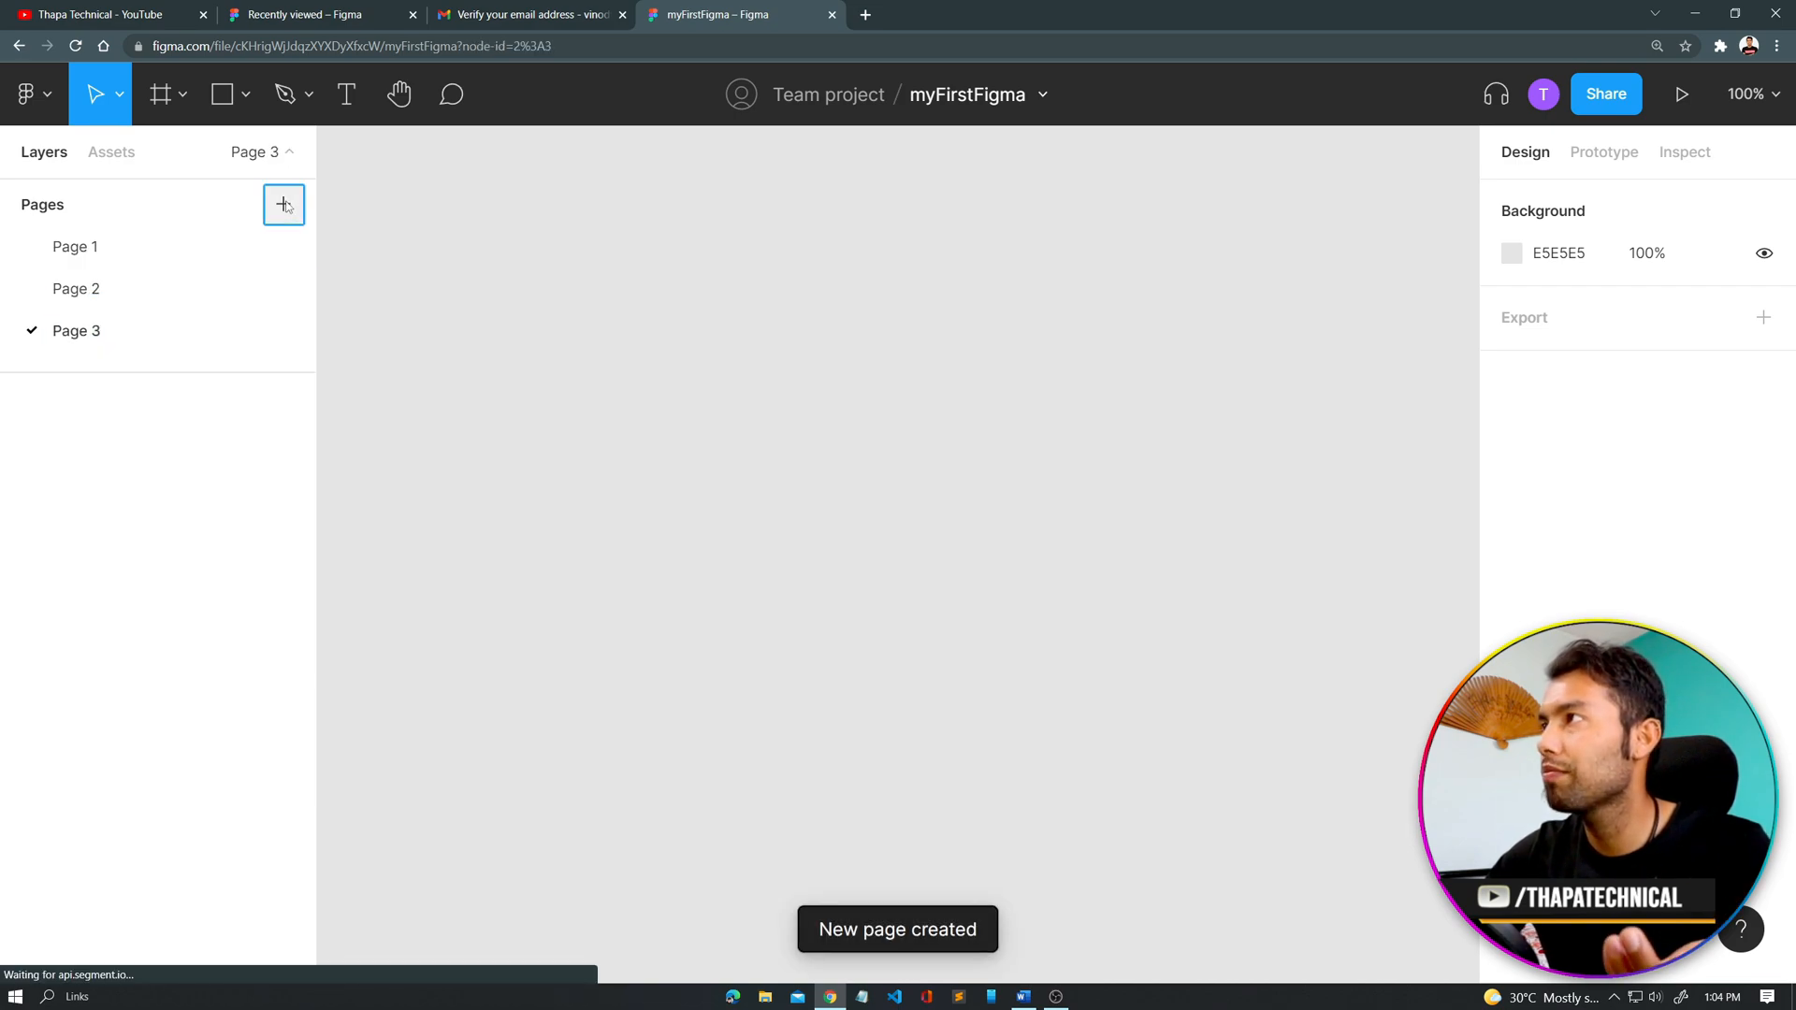
Step: Try to add a fourth page, decline the upgrade, and switch to Page 1
{"action": "left_click", "coordinate": [283, 204]}
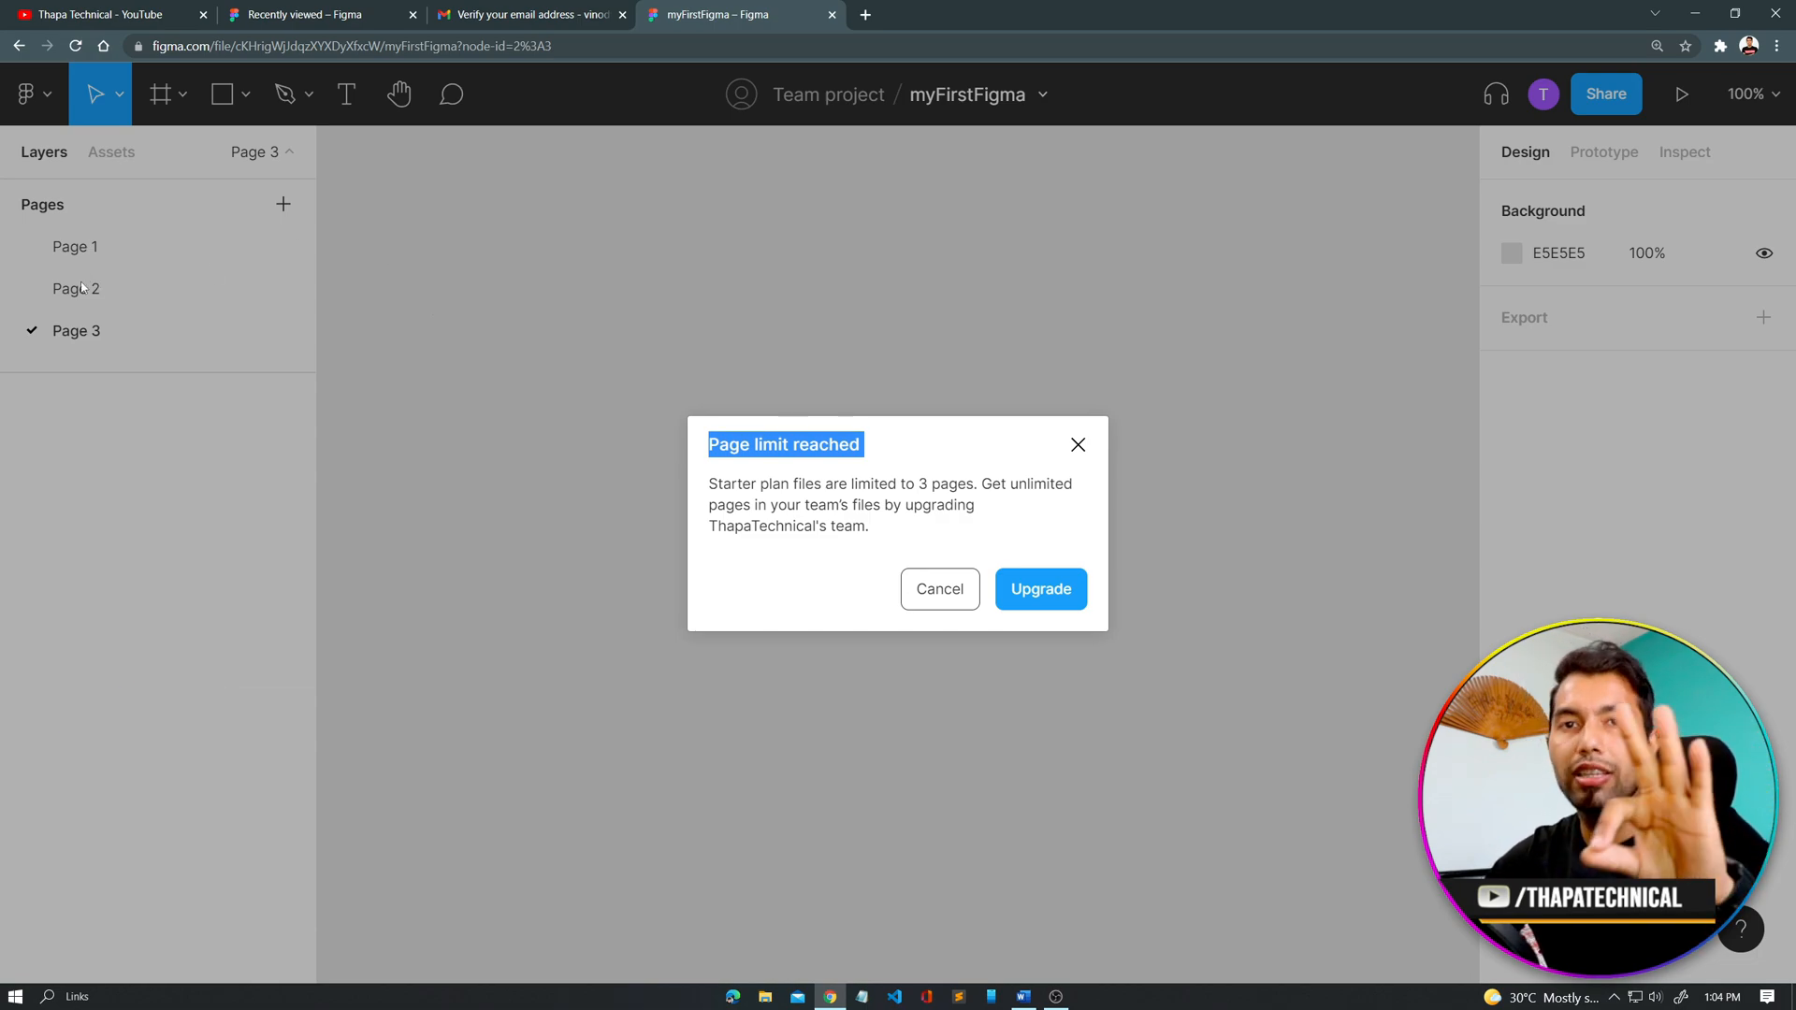
{"action": "left_click", "coordinate": [938, 589]}
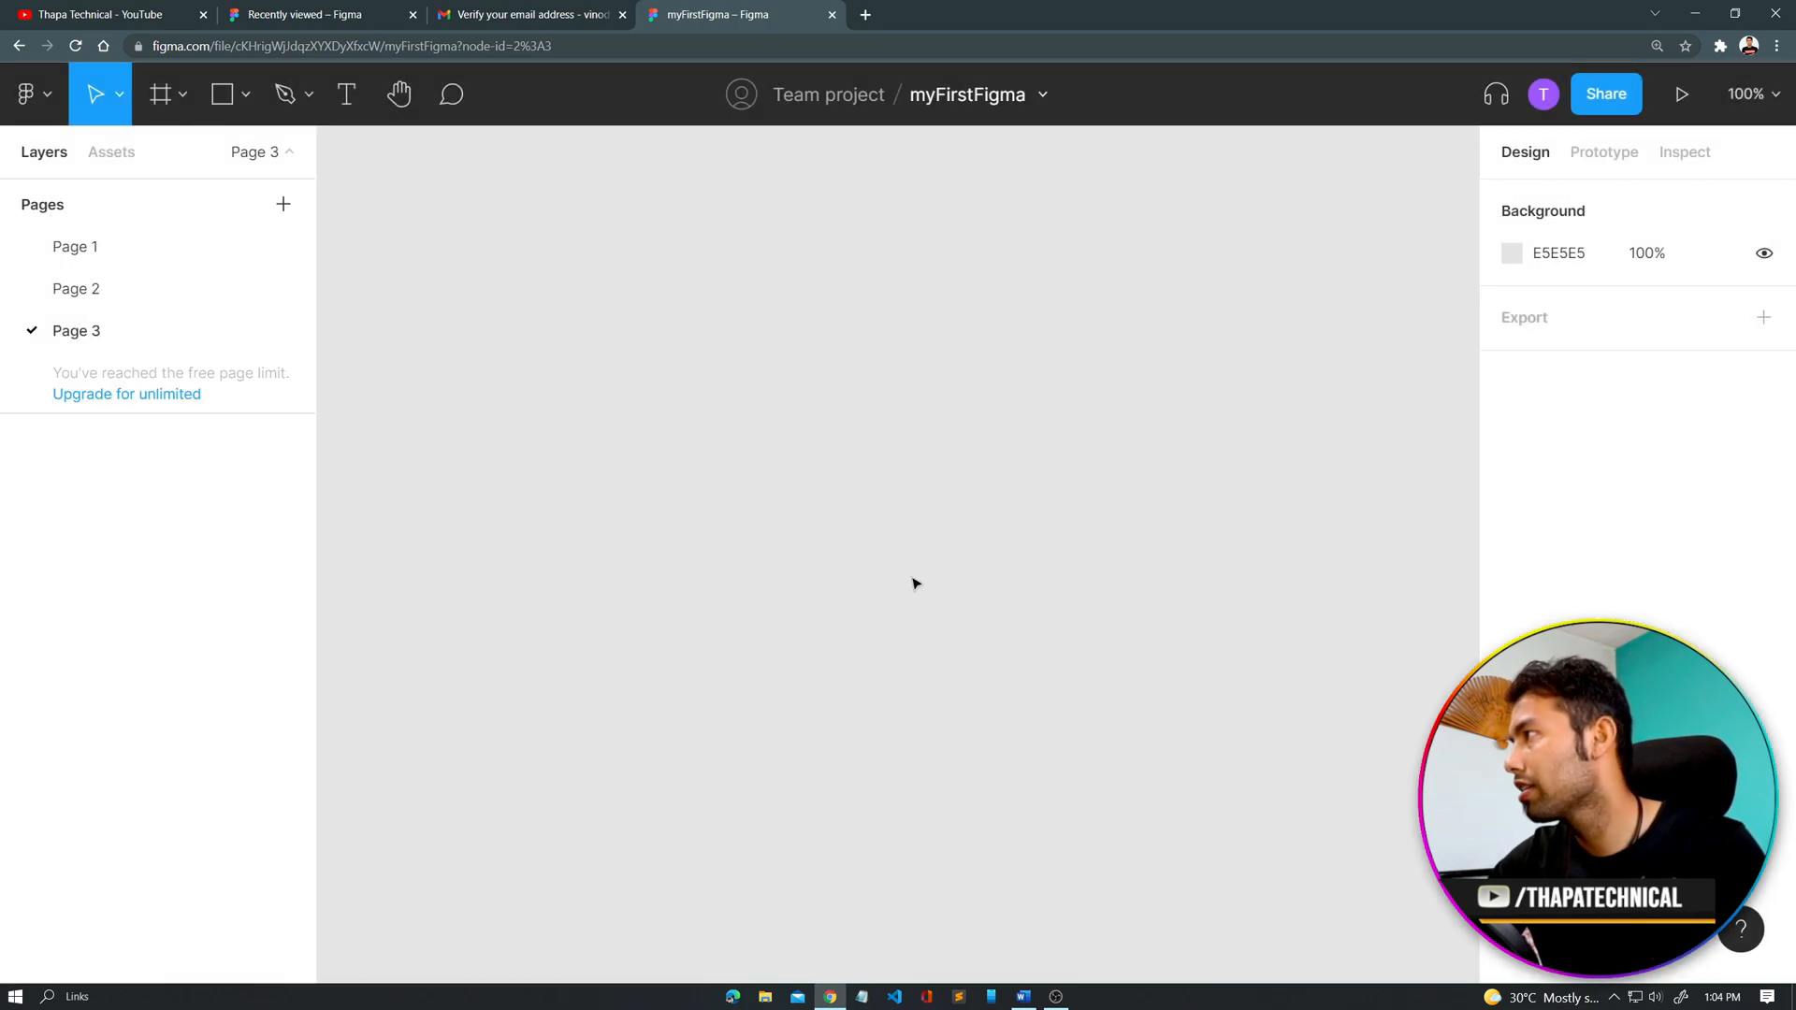
{"action": "left_click", "coordinate": [93, 254]}
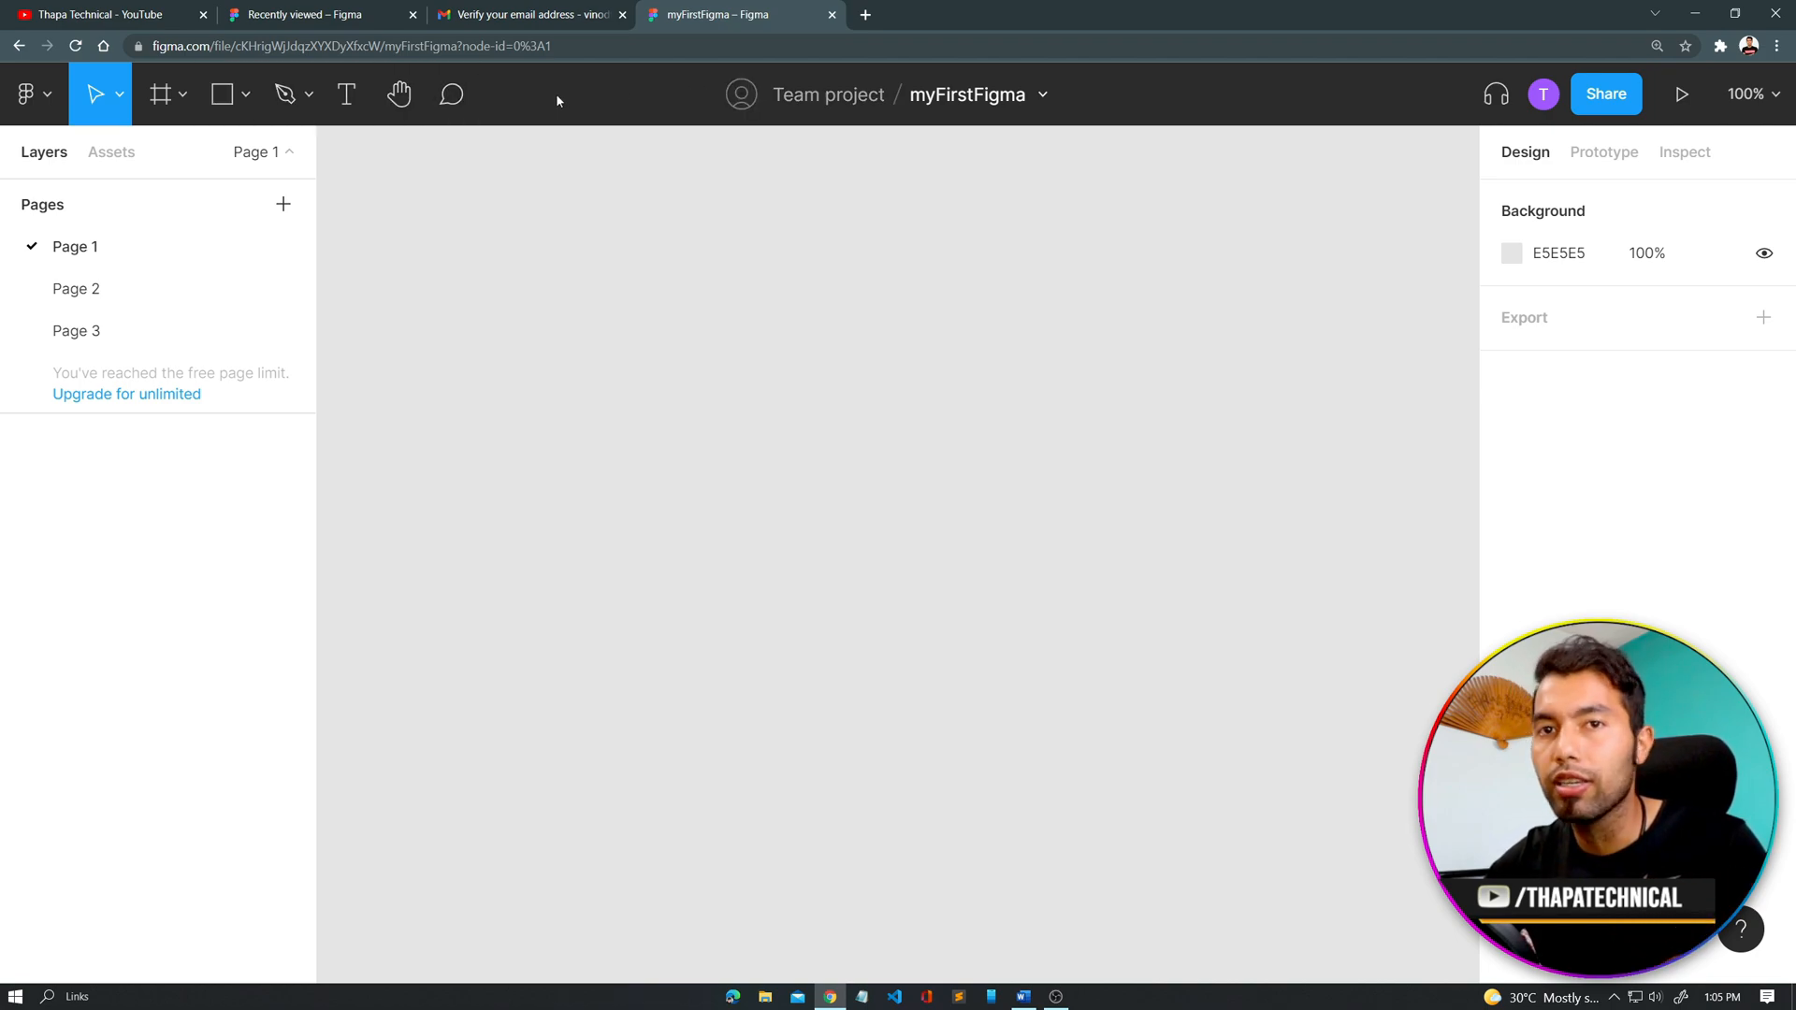
Step: Draw a rectangle about 372 by 245 on the canvas of Page 1
{"action": "left_click", "coordinate": [116, 104]}
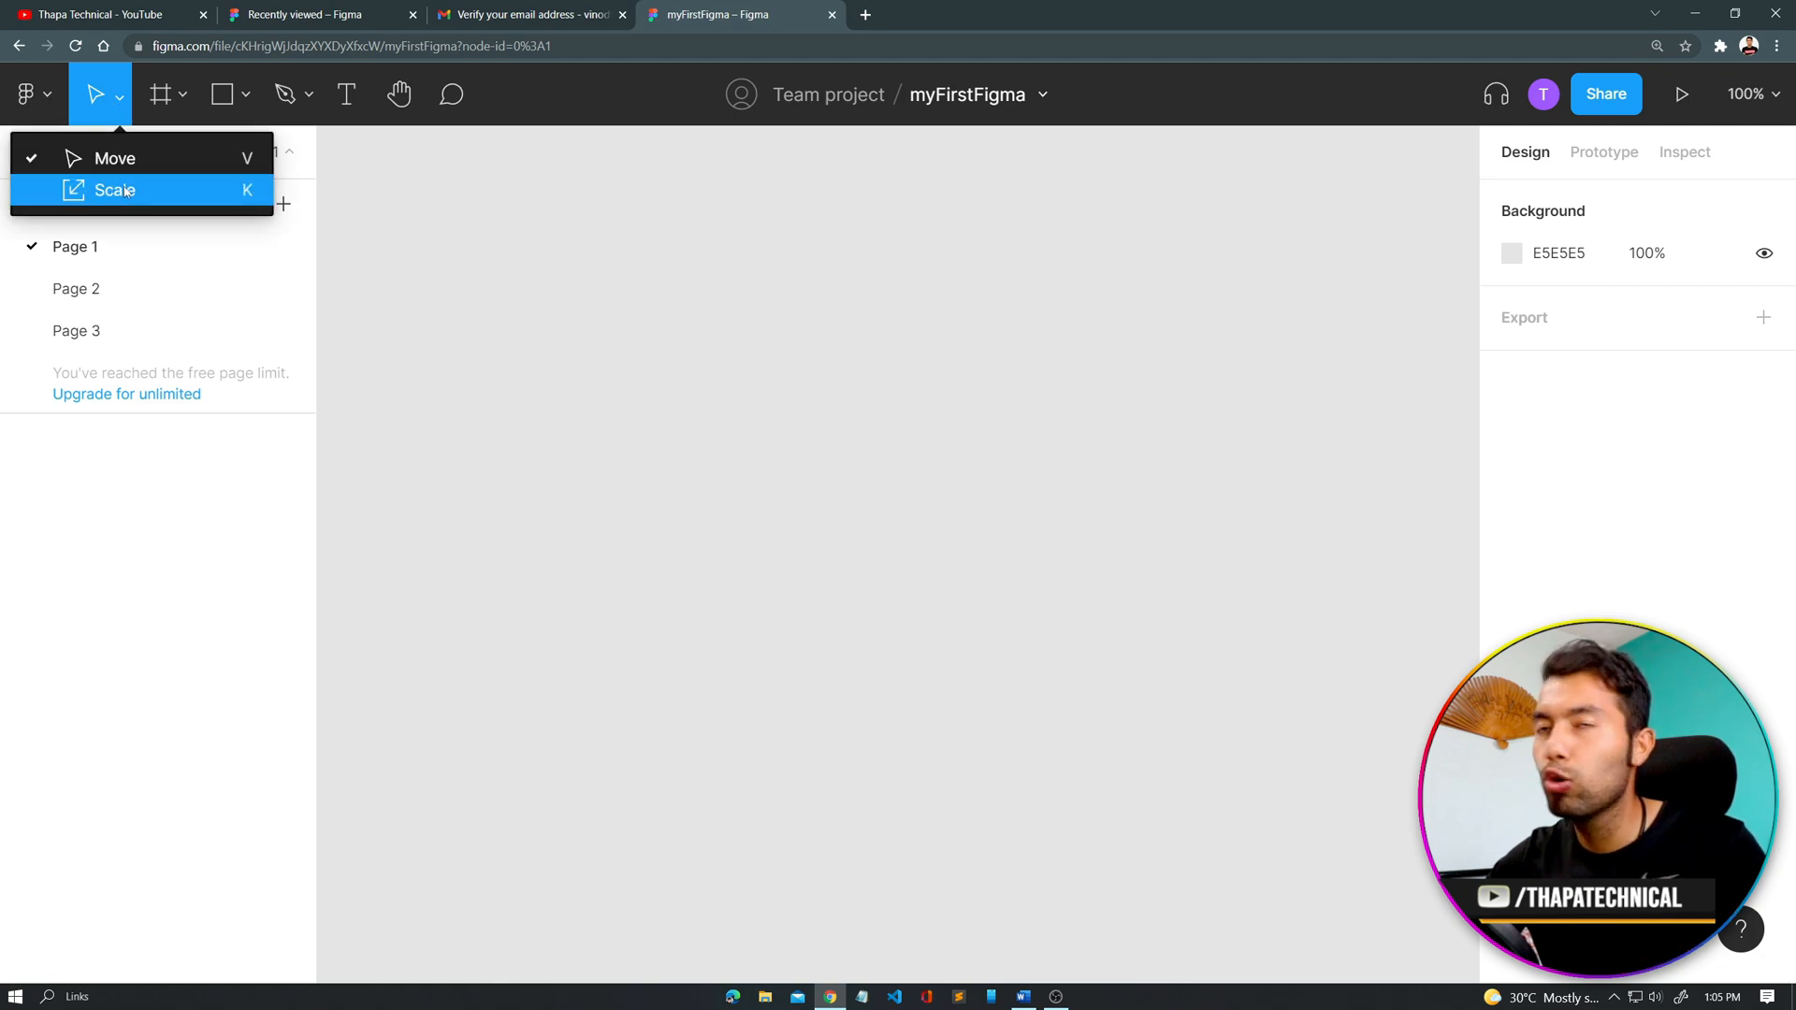
{"action": "left_click", "coordinate": [182, 96]}
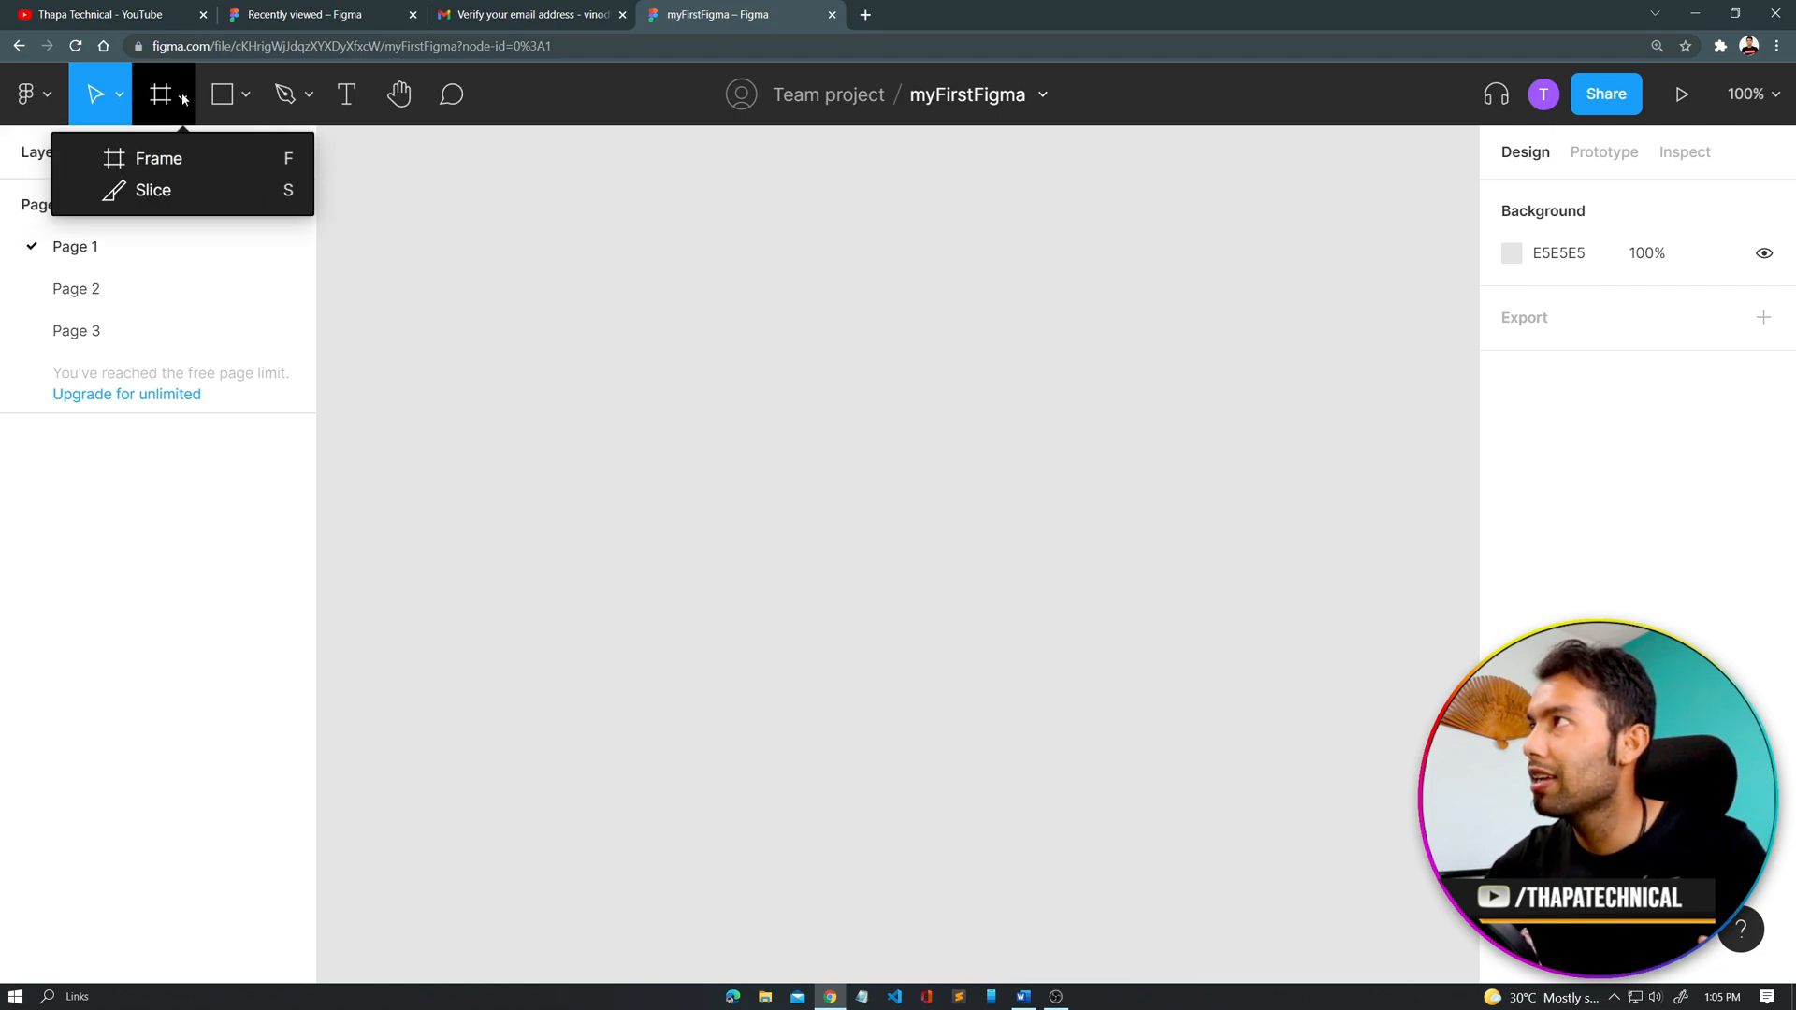
{"action": "left_click", "coordinate": [246, 97]}
{"action": "left_click", "coordinate": [223, 161]}
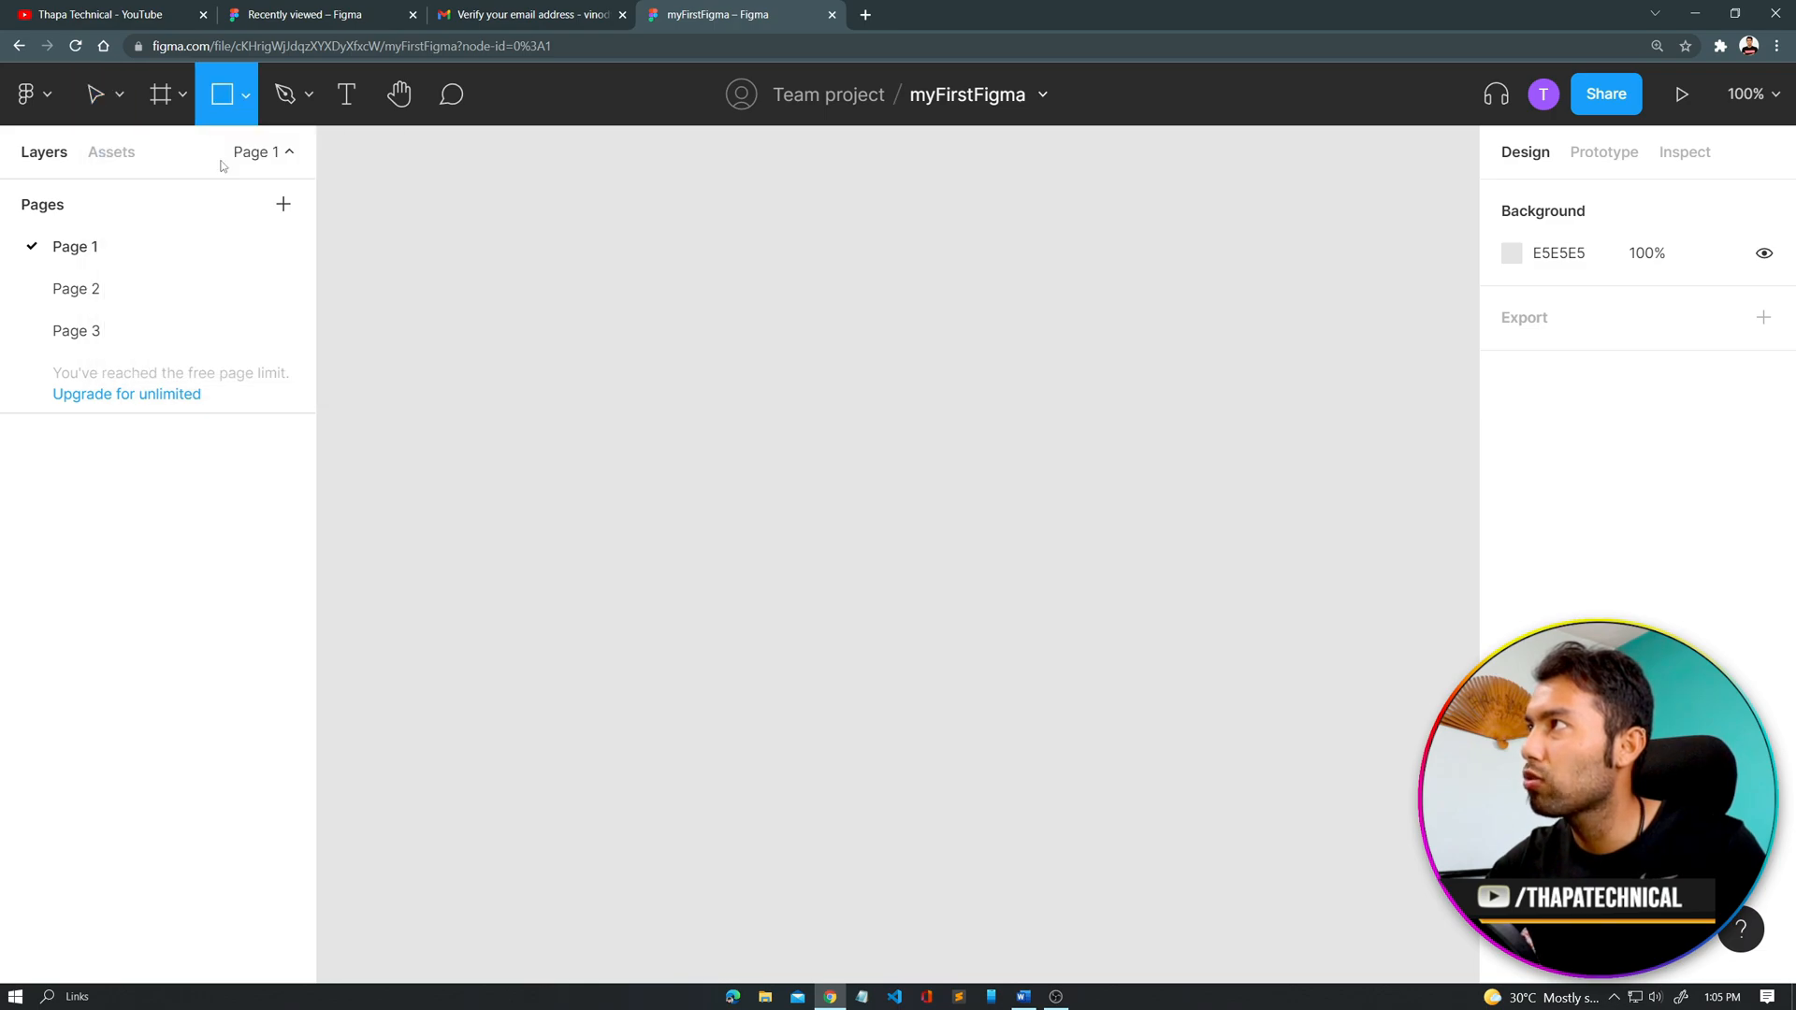
{"action": "left_click_drag", "start_coordinate": [455, 270], "coordinate": [943, 591]}
Step: Draw a large star that overlaps the rectangle's lower-right corner, and deselect it
{"action": "left_click", "coordinate": [245, 97]}
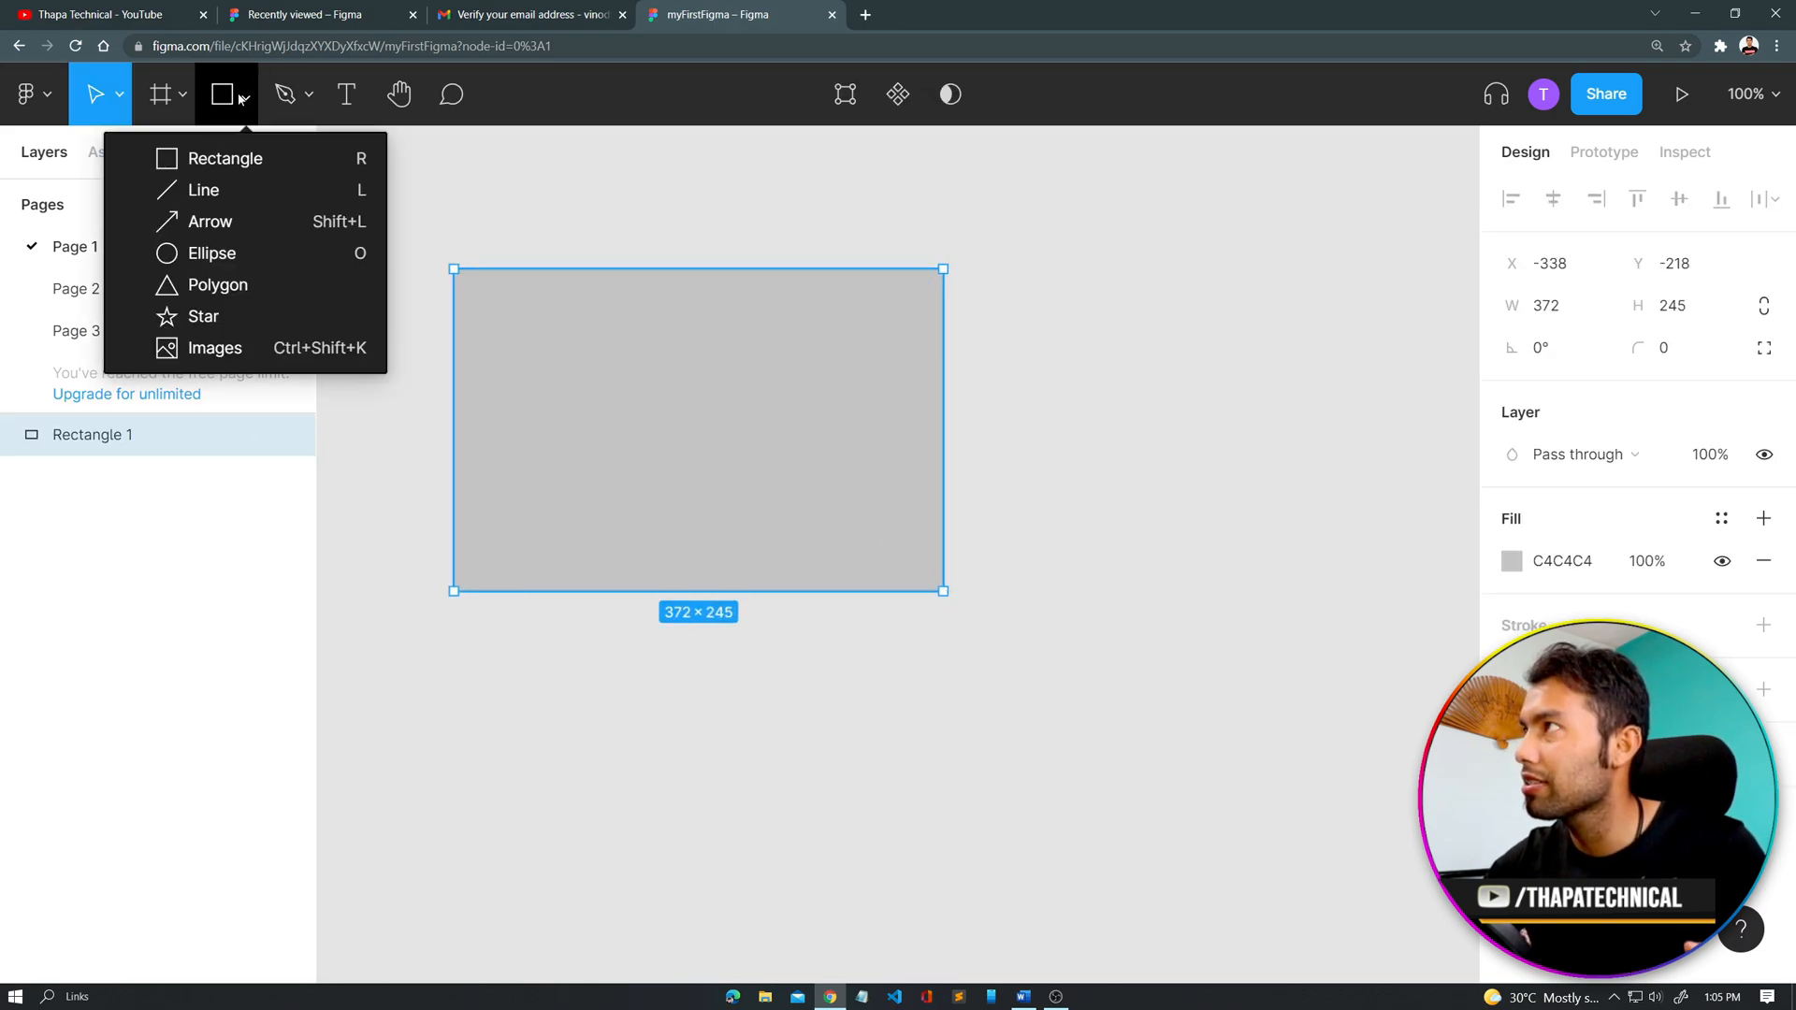
{"action": "left_click", "coordinate": [210, 318]}
{"action": "mouse_move", "coordinate": [831, 409]}
{"action": "left_mouse_down"}
{"action": "mouse_move", "coordinate": [1123, 748]}
{"action": "mouse_move", "coordinate": [1215, 782]}
{"action": "left_mouse_up"}
{"action": "left_click", "coordinate": [1302, 532]}
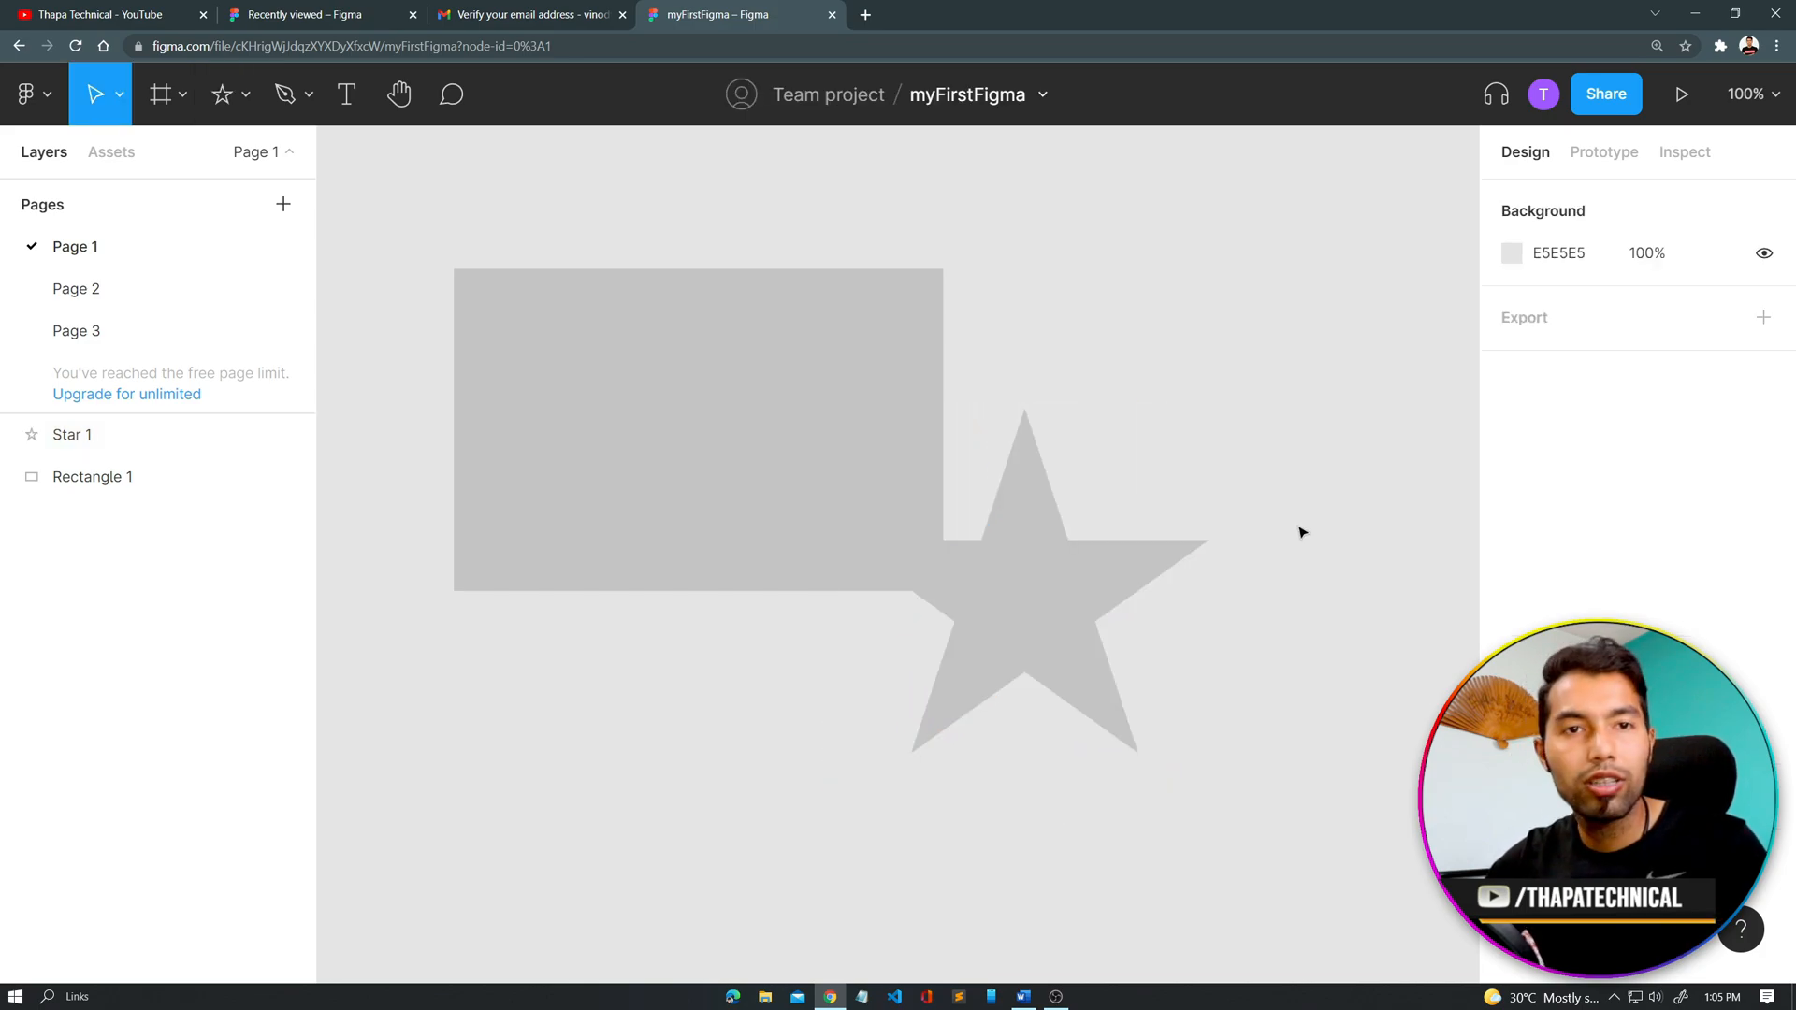
Step: Draw a frame around both the rectangle and the star so that it contains them
{"action": "left_click", "coordinate": [183, 93]}
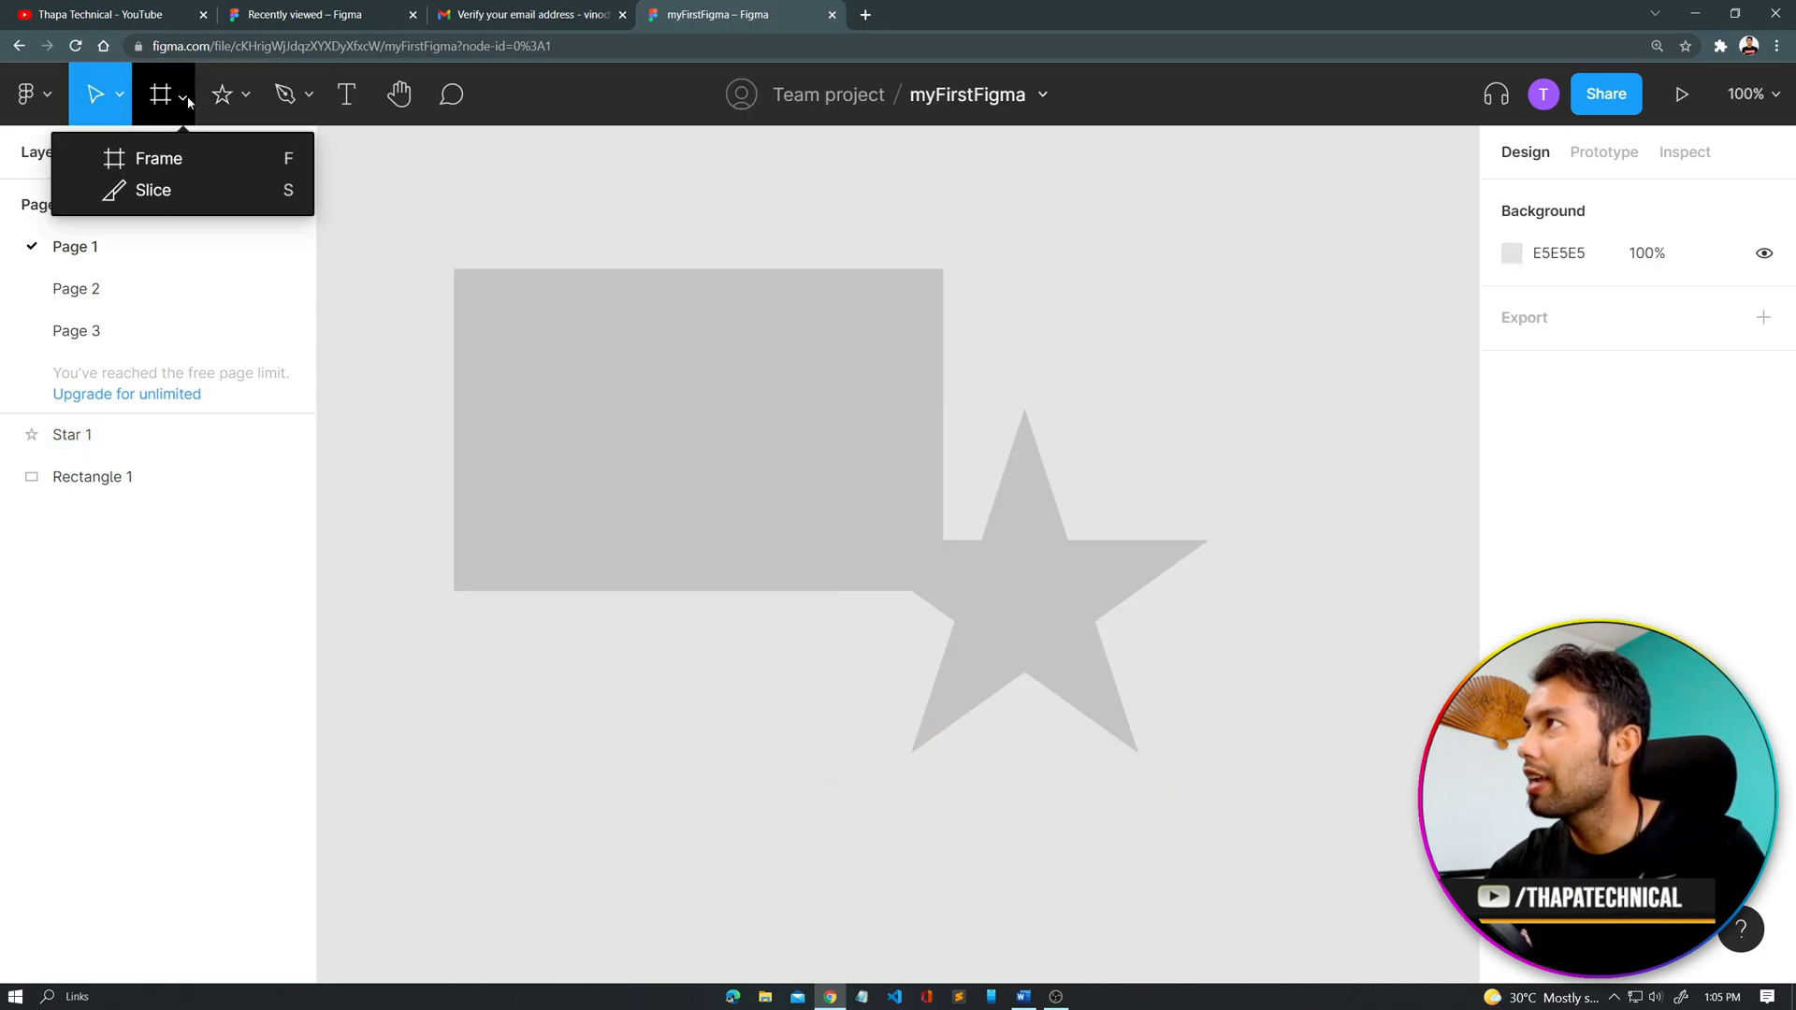
{"action": "left_click", "coordinate": [404, 216]}
{"action": "key", "text": "f"}
{"action": "left_click_drag", "start_coordinate": [418, 192], "coordinate": [1424, 892]}
{"action": "left_click", "coordinate": [1291, 621]}
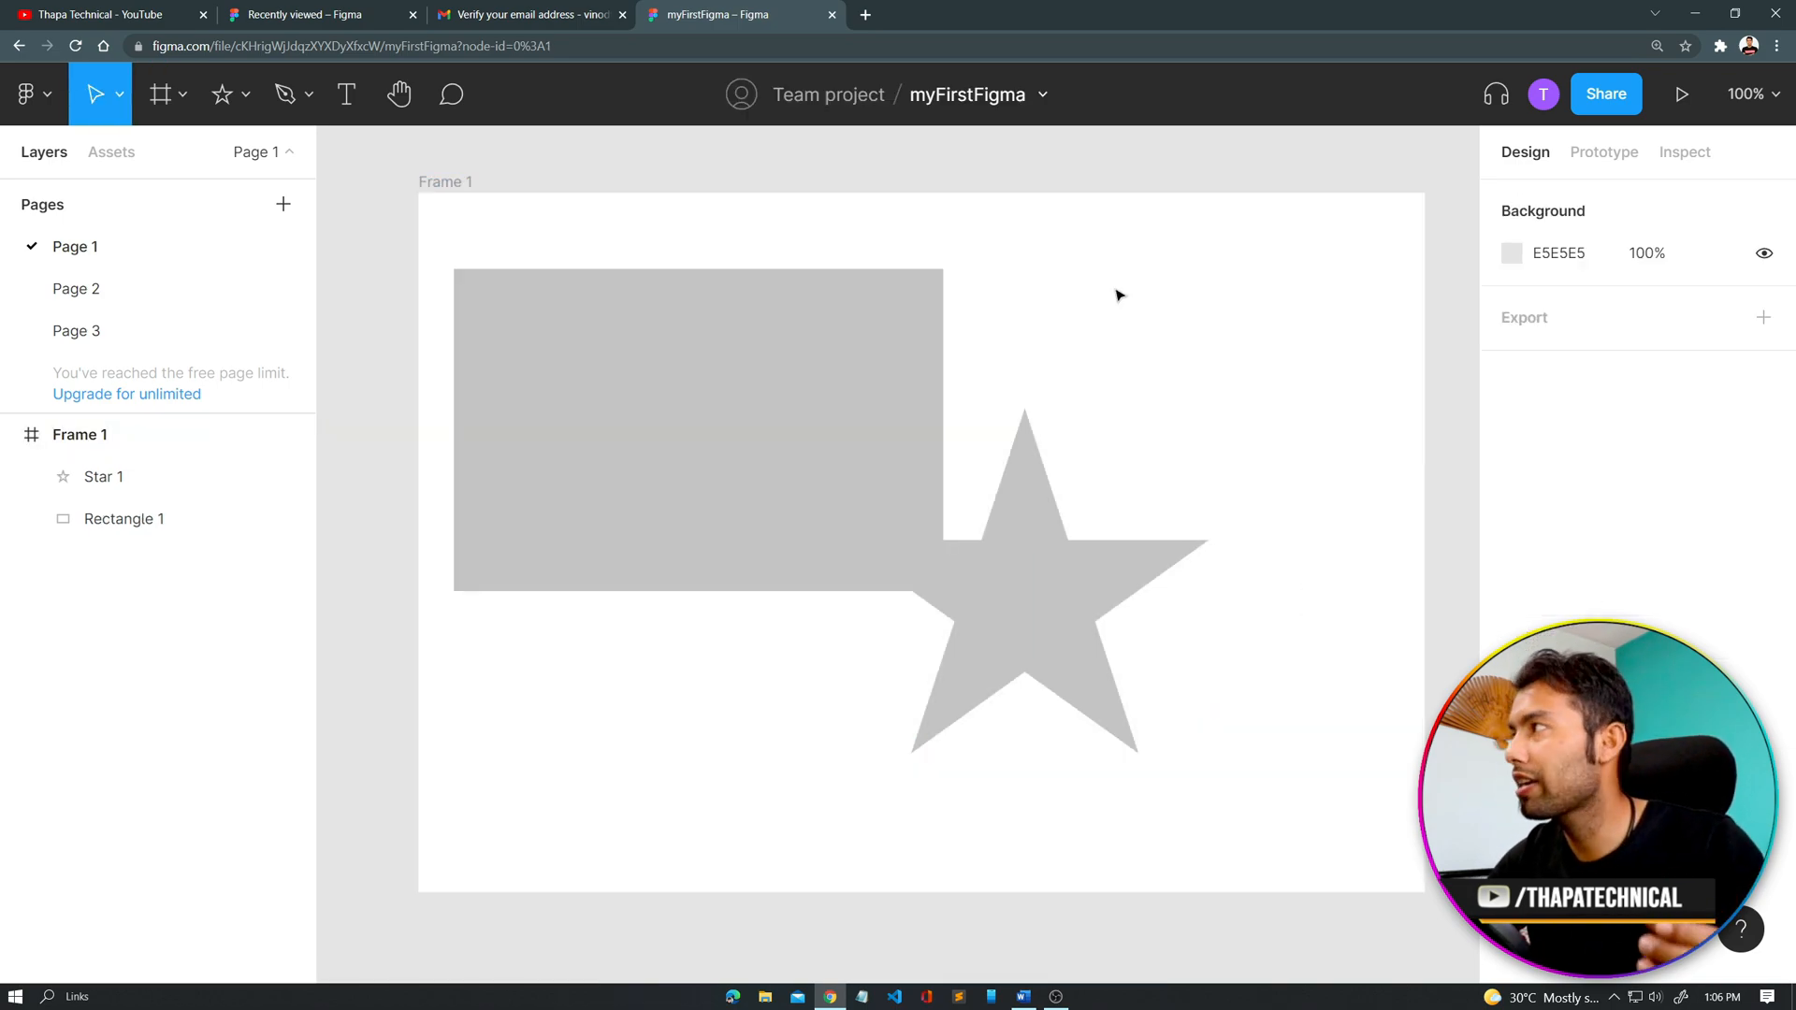
Step: Draw a closed four-point shape with one curved side, about 177 by 138, inside the rectangle with the Pen tool
{"action": "left_click", "coordinate": [311, 99]}
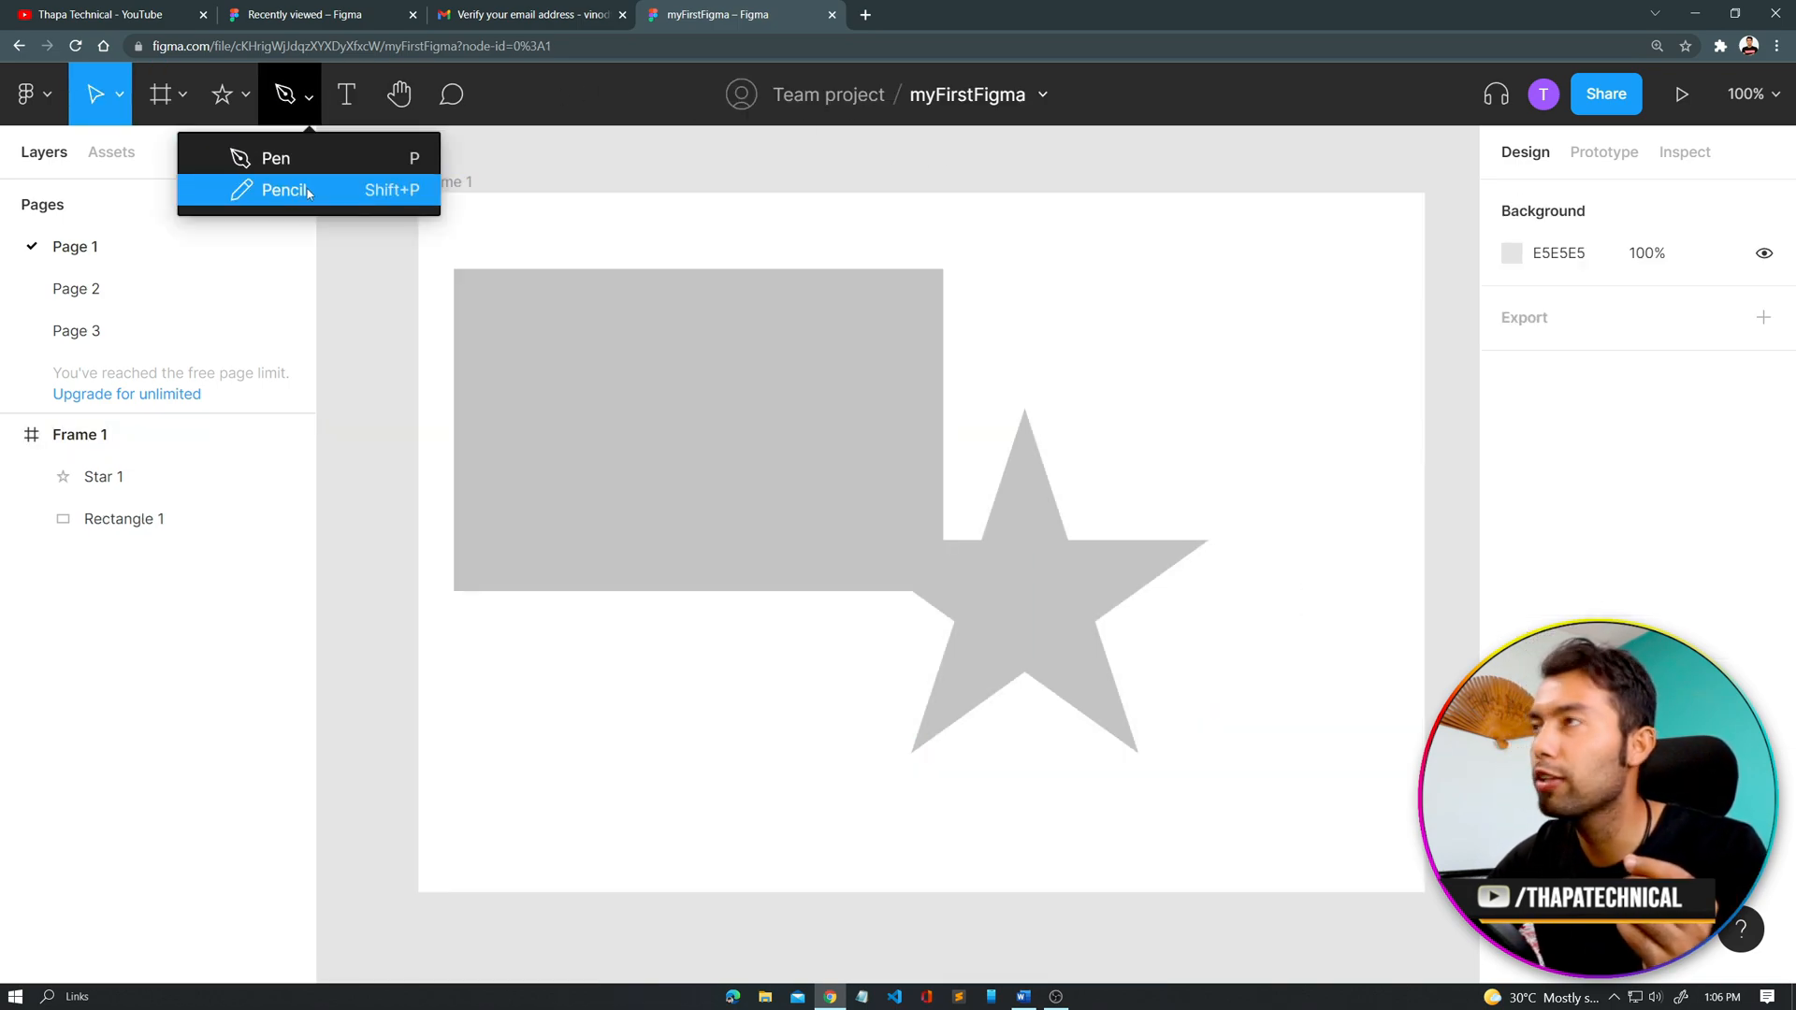
{"action": "left_click", "coordinate": [271, 159]}
{"action": "left_click", "coordinate": [603, 393]}
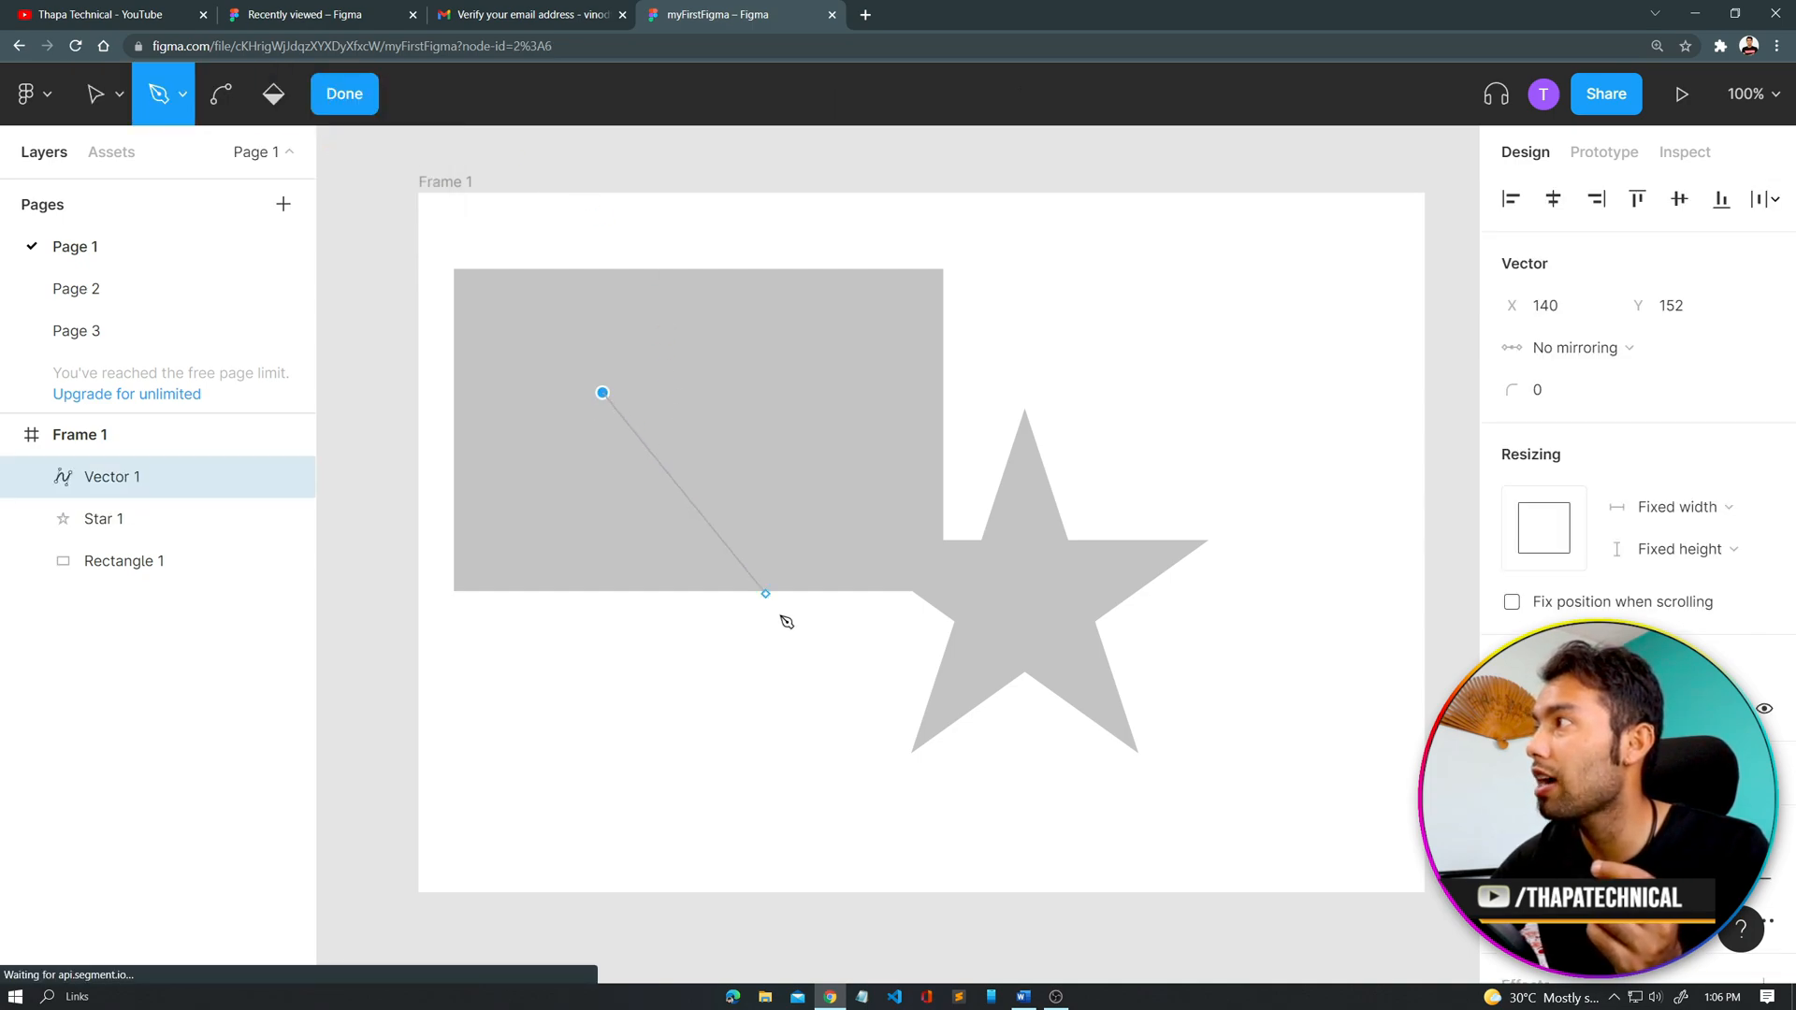
{"action": "left_click_drag", "start_coordinate": [735, 574], "coordinate": [701, 580]}
{"action": "left_click", "coordinate": [527, 536]}
{"action": "left_click", "coordinate": [585, 405]}
{"action": "left_click", "coordinate": [603, 393]}
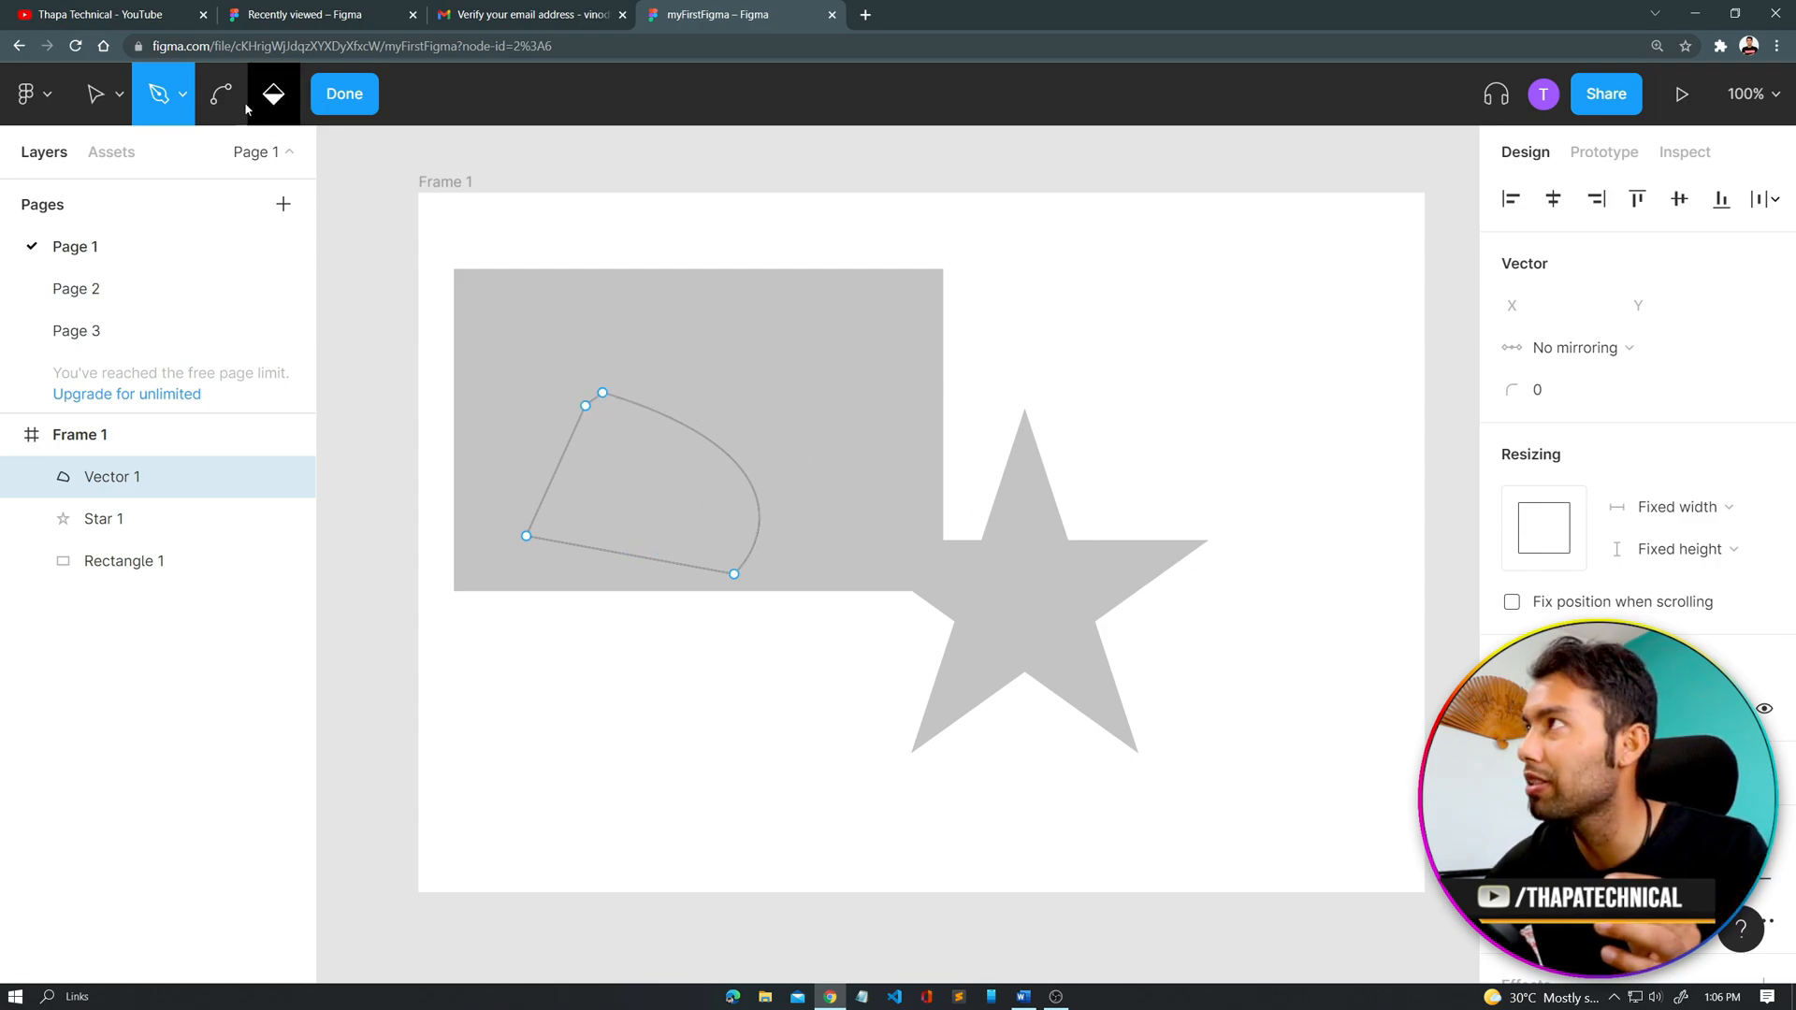
{"action": "left_click", "coordinate": [344, 94]}
Step: Add a text box about 141 by 68 above the star containing "susbsribe"
{"action": "left_click", "coordinate": [347, 108]}
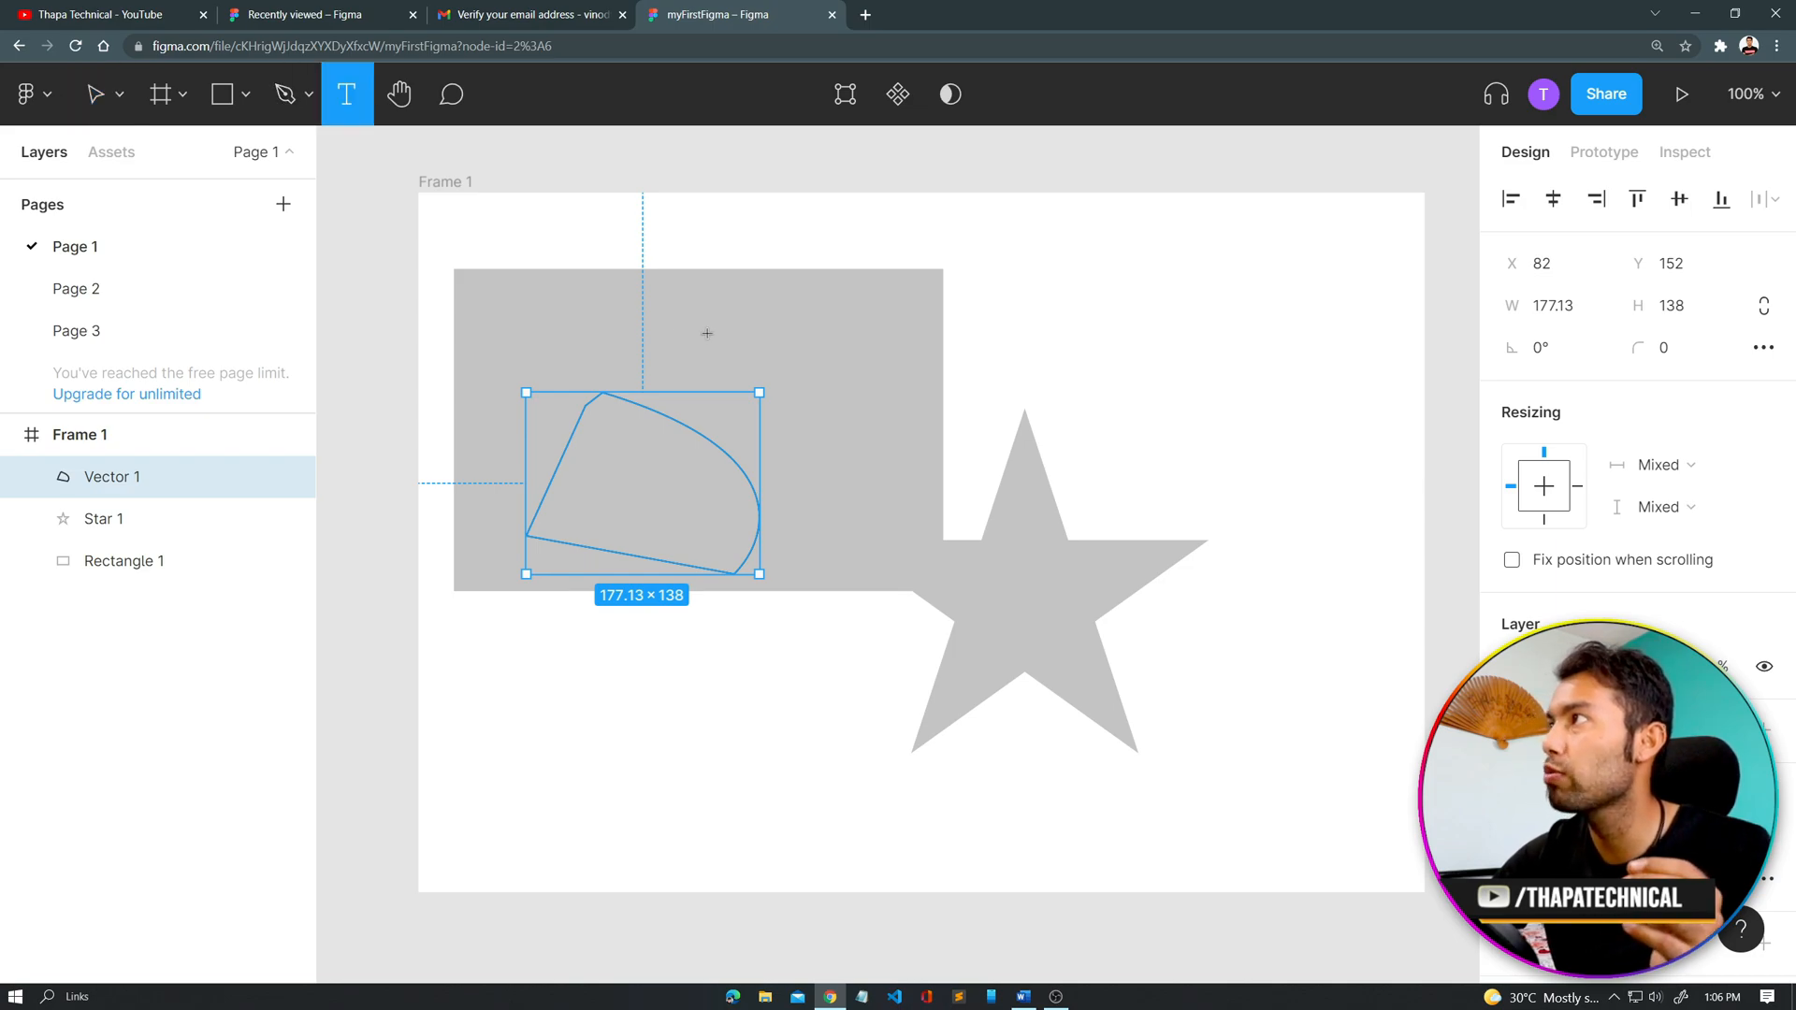
{"action": "left_click_drag", "start_coordinate": [1054, 266], "coordinate": [1242, 356]}
{"action": "type", "text": "susbsri"}
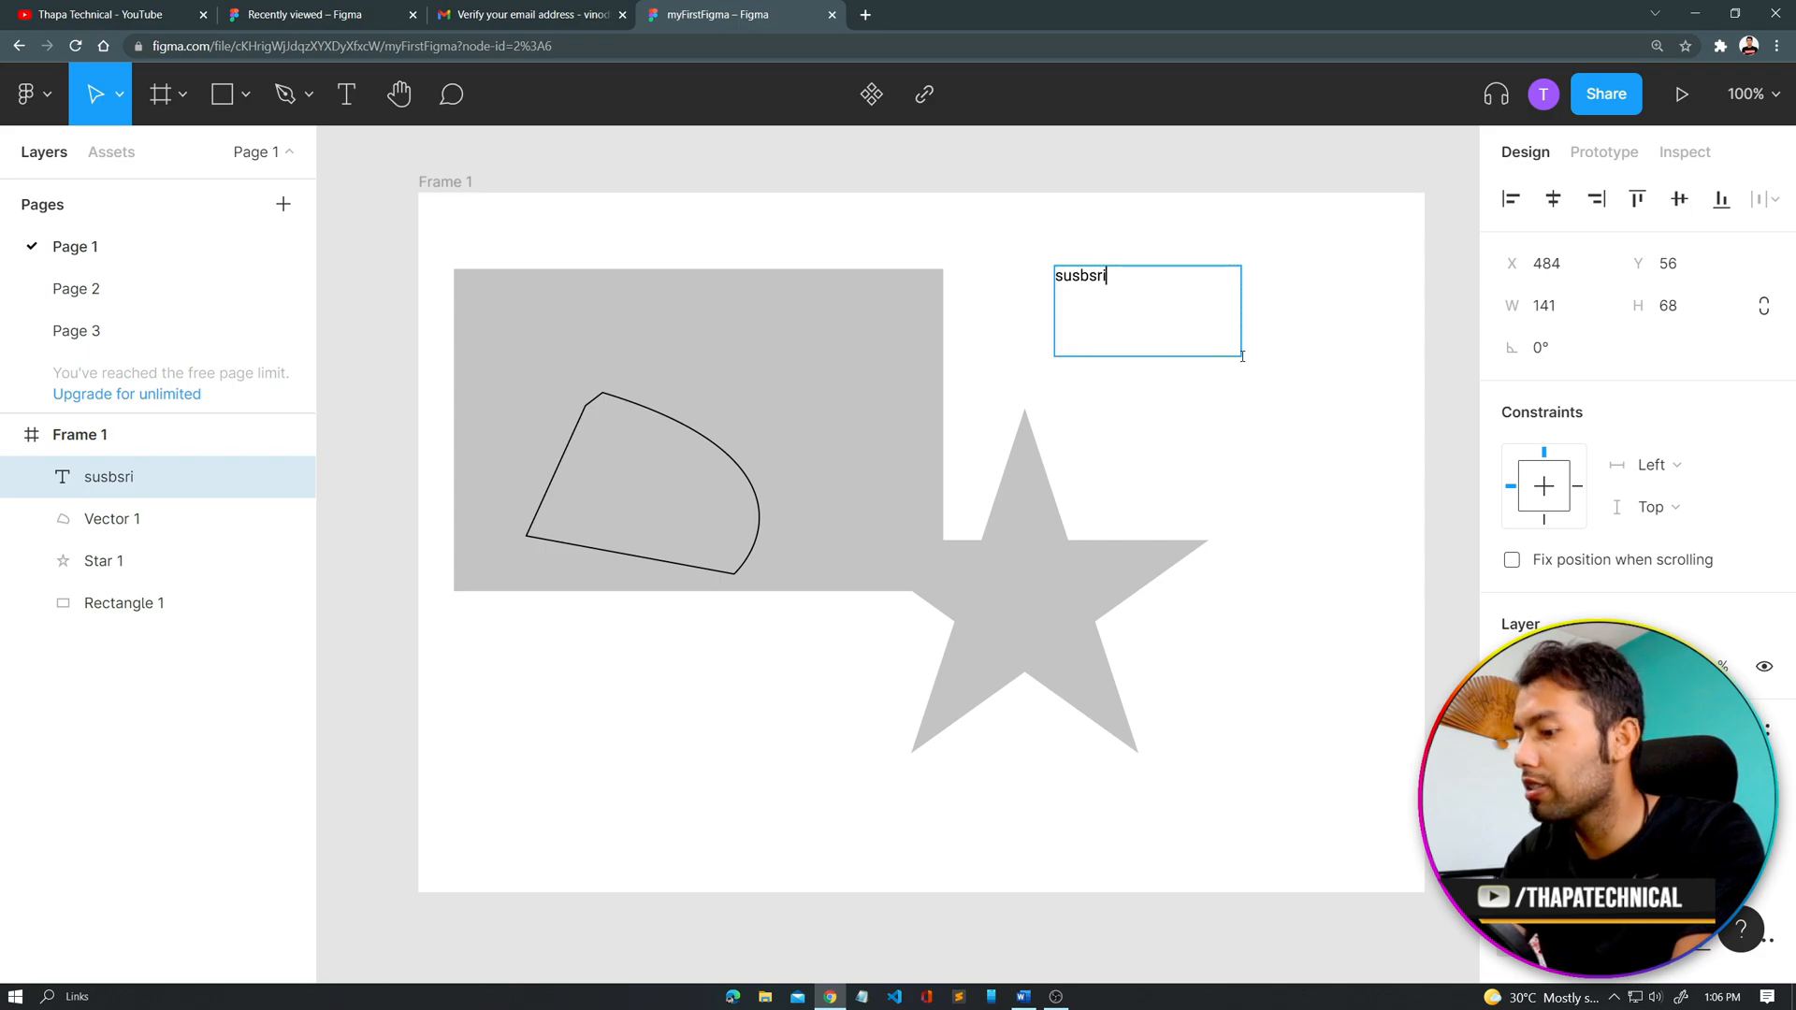
{"action": "type", "text": "ube"}
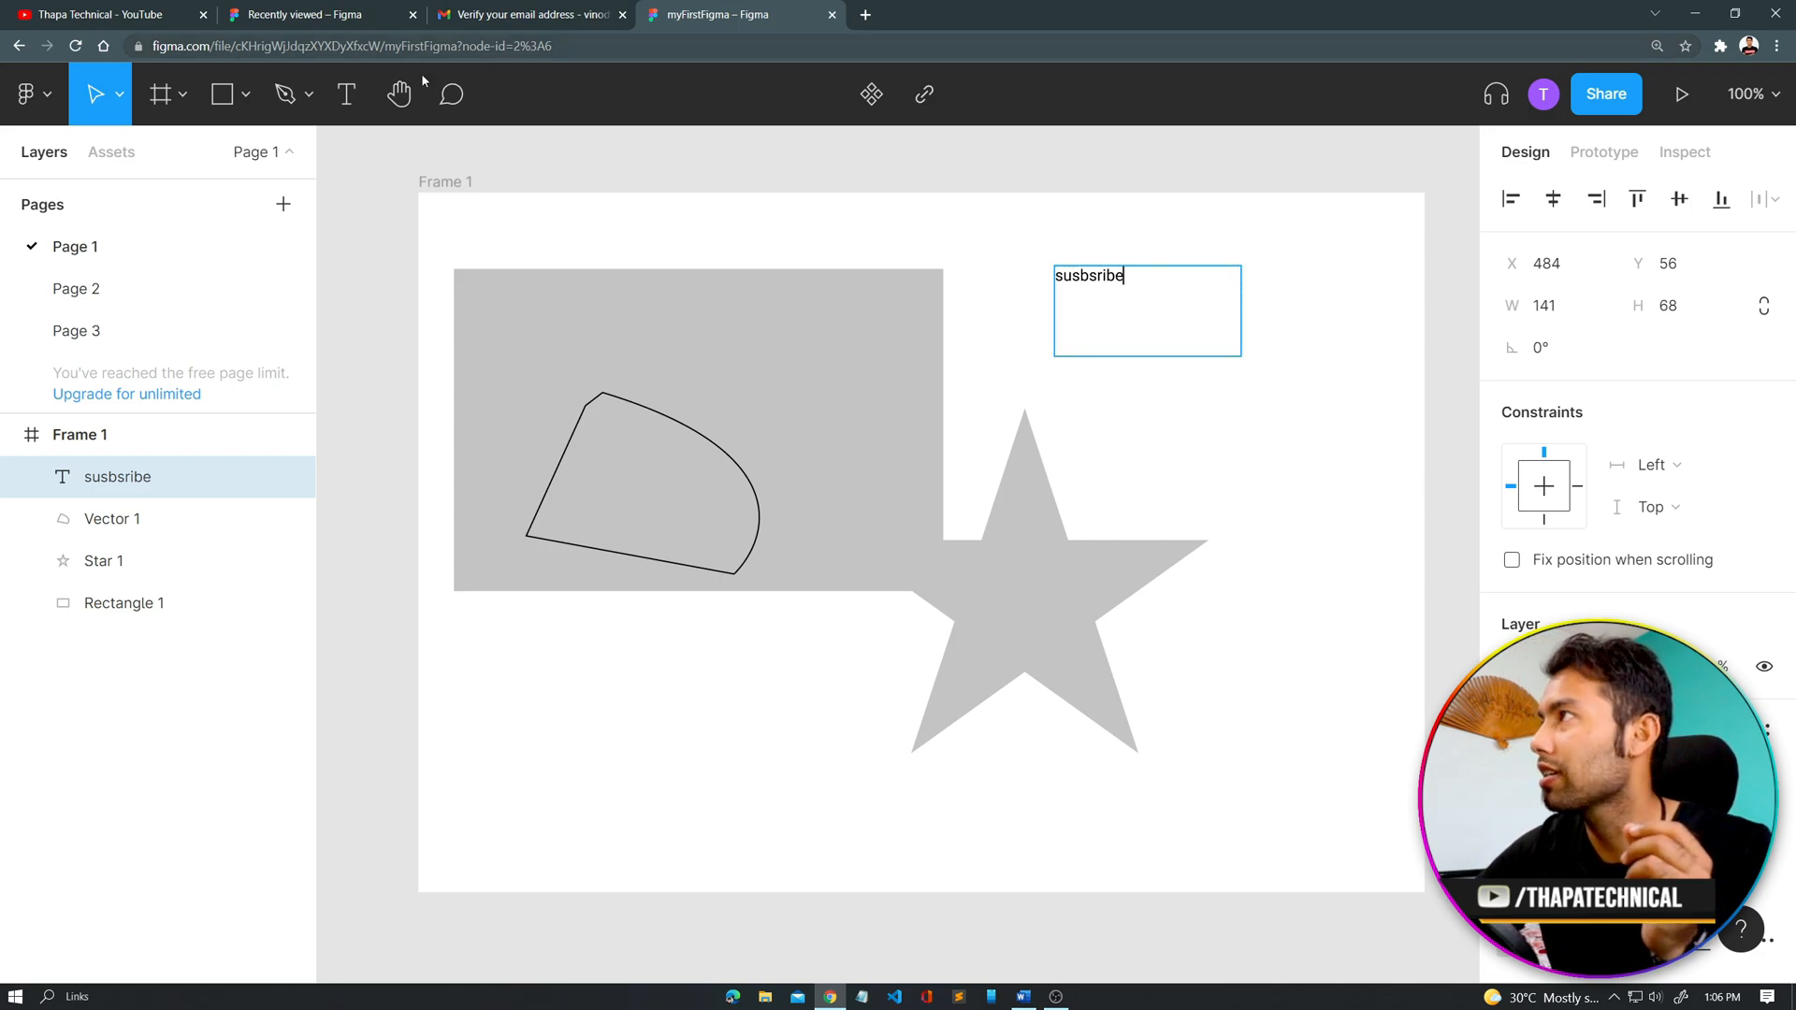
{"action": "left_click", "coordinate": [392, 101]}
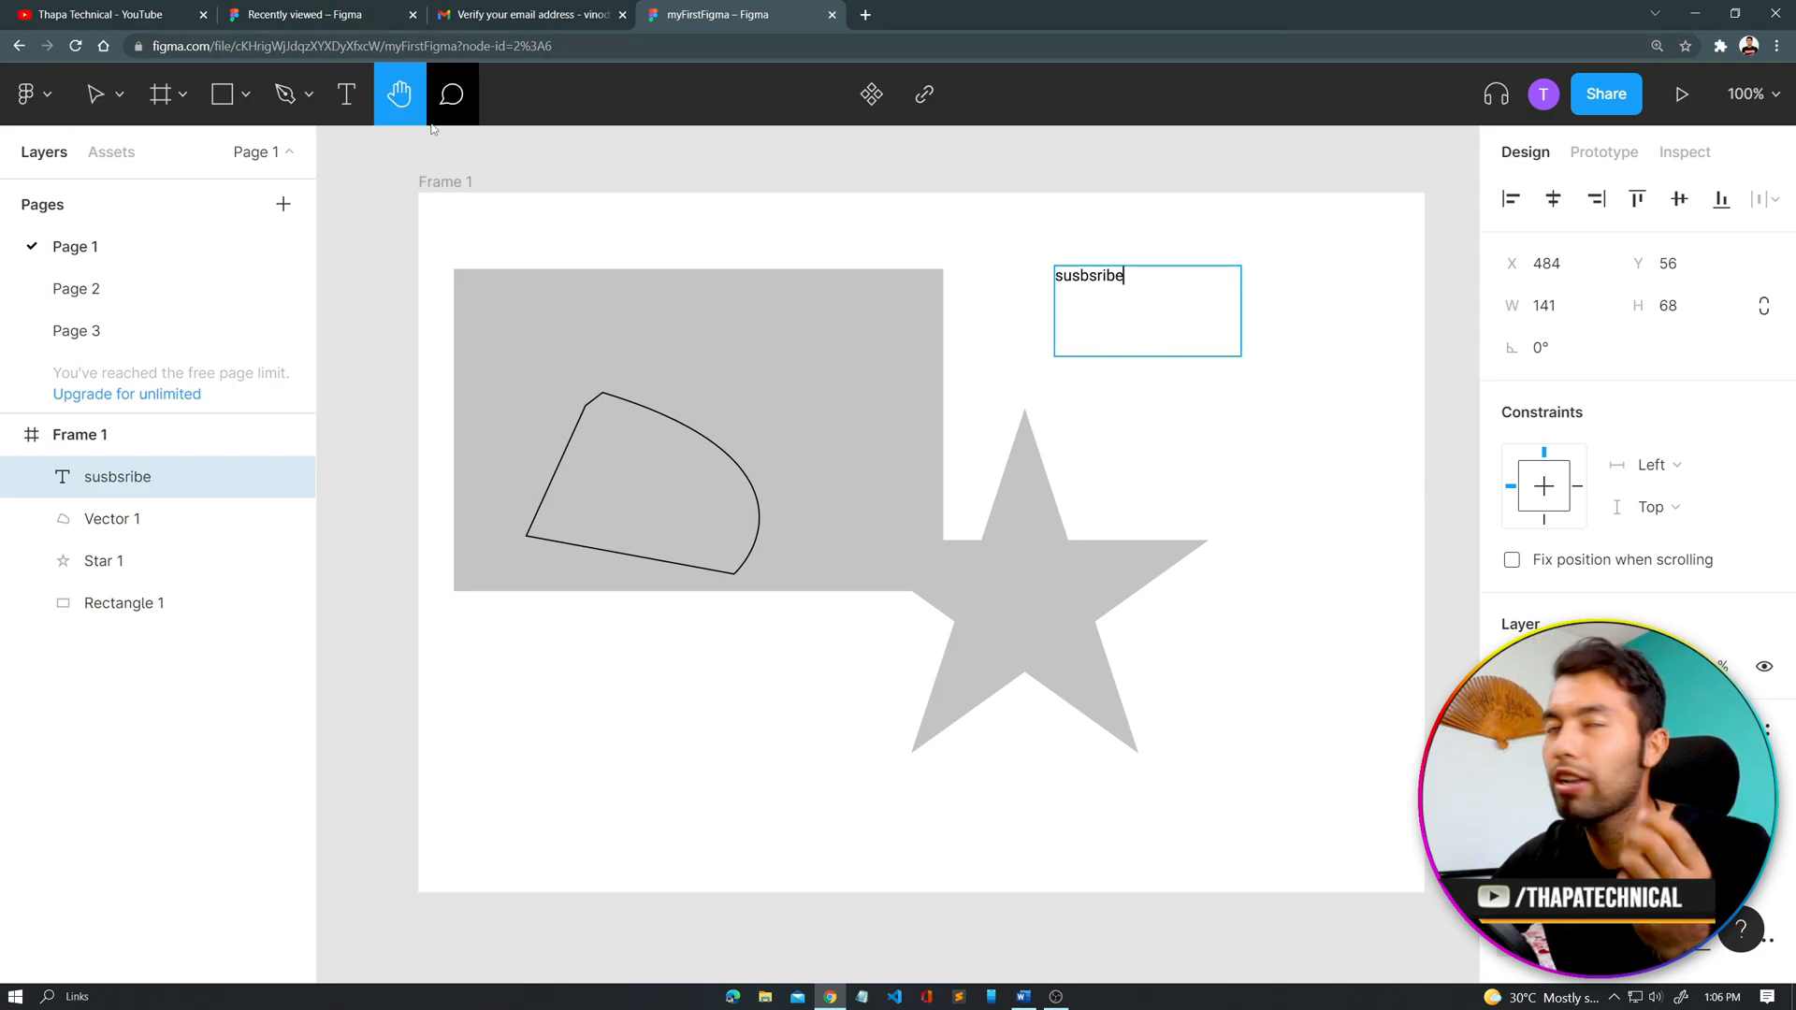
Step: Post the comment "wowo awesome" on the curved vector shape and close the comment thread
{"action": "left_click", "coordinate": [473, 106]}
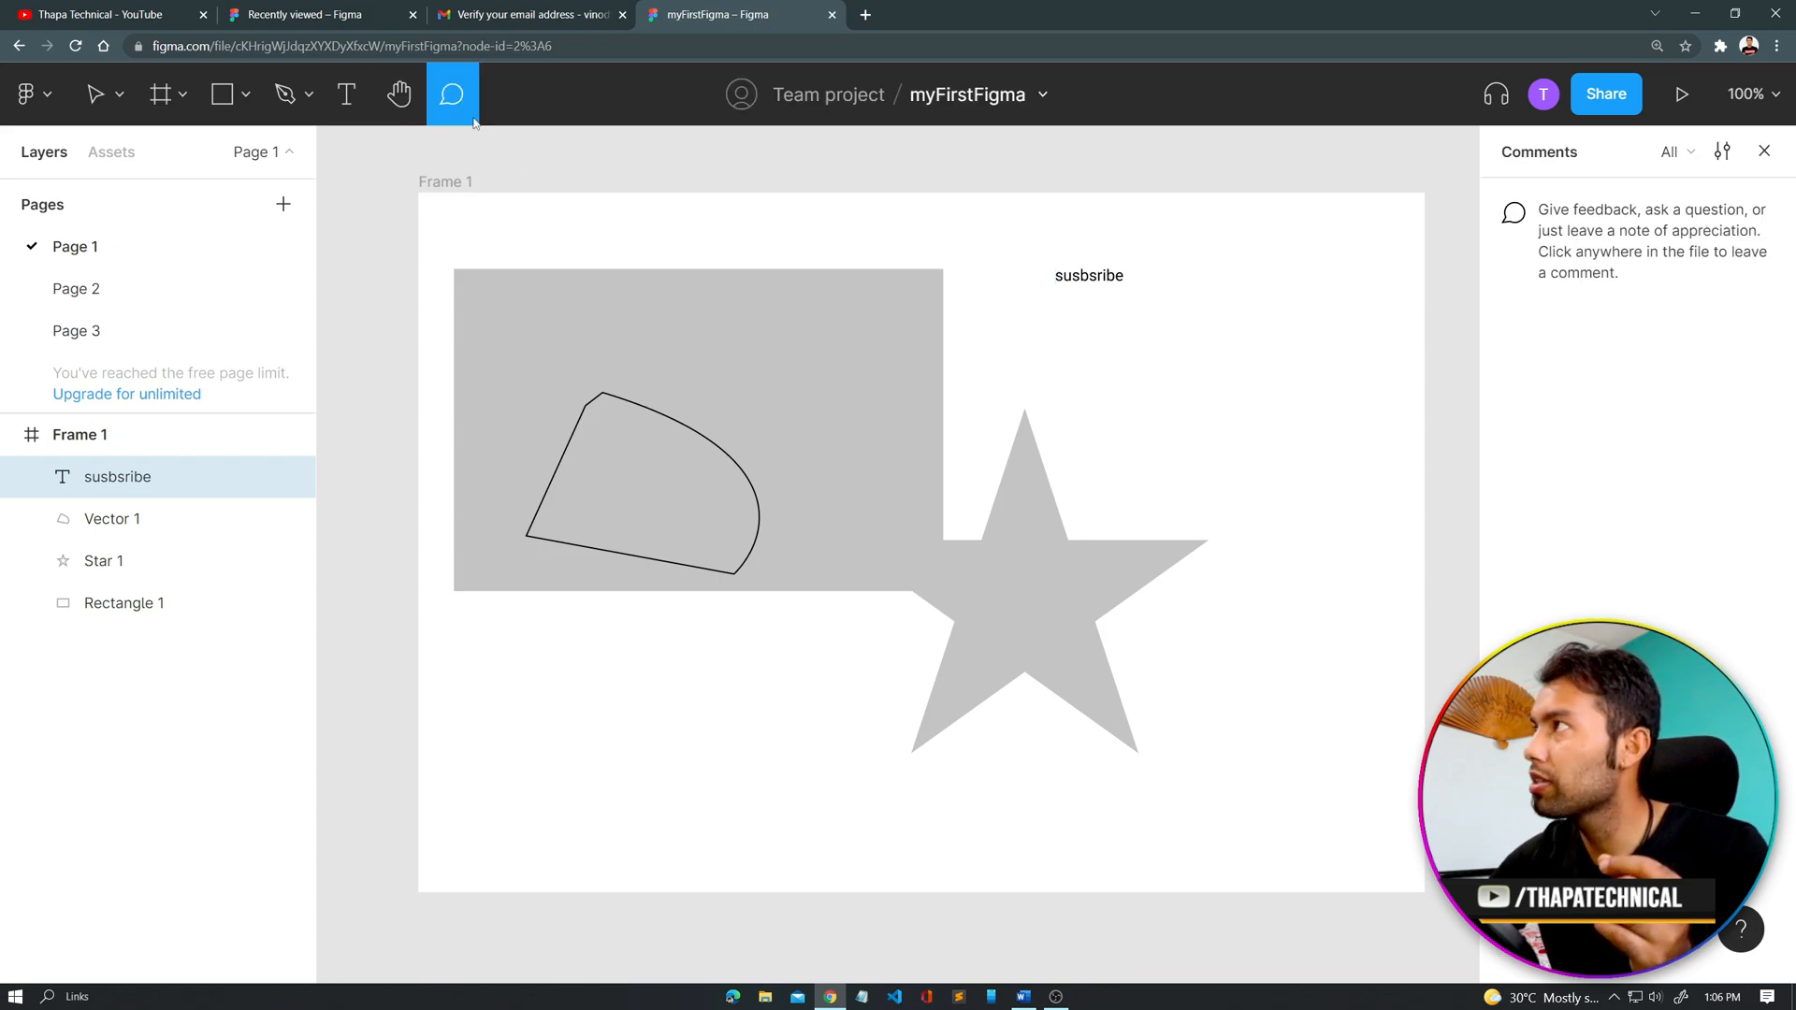
{"action": "left_click", "coordinate": [699, 487]}
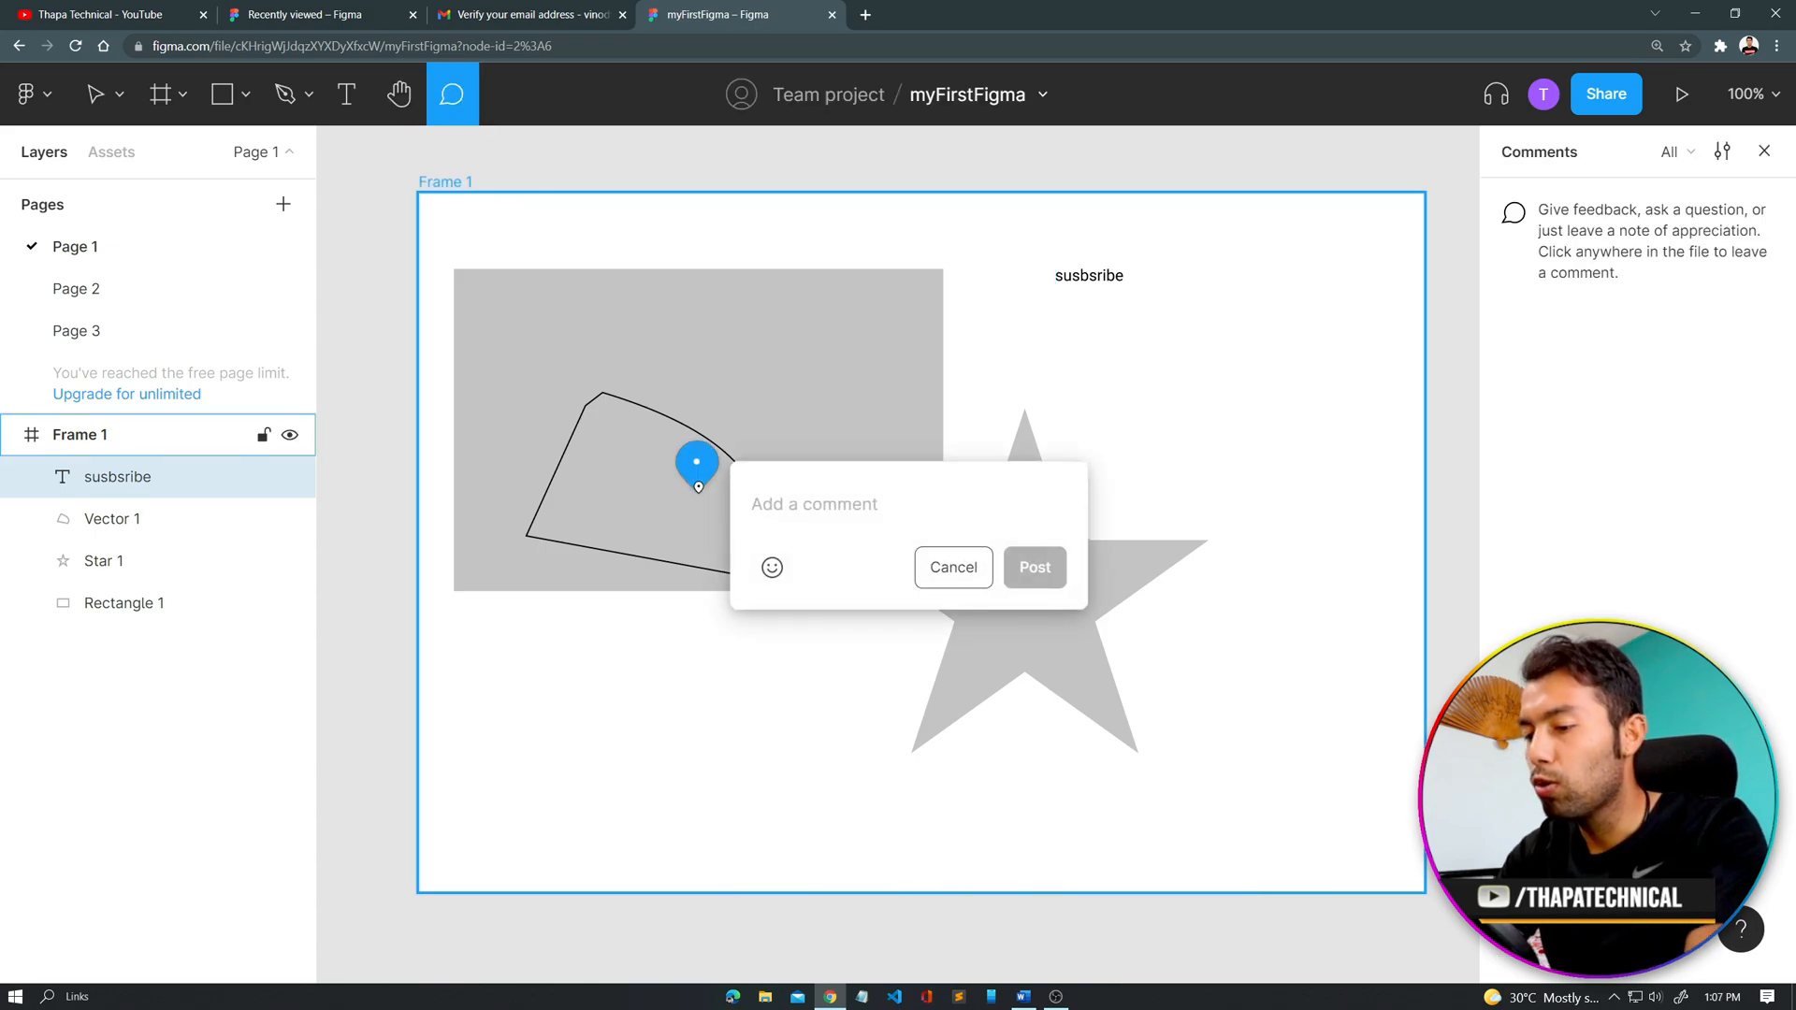
{"action": "type", "text": "wowo awesome"}
{"action": "left_click", "coordinate": [1029, 567]}
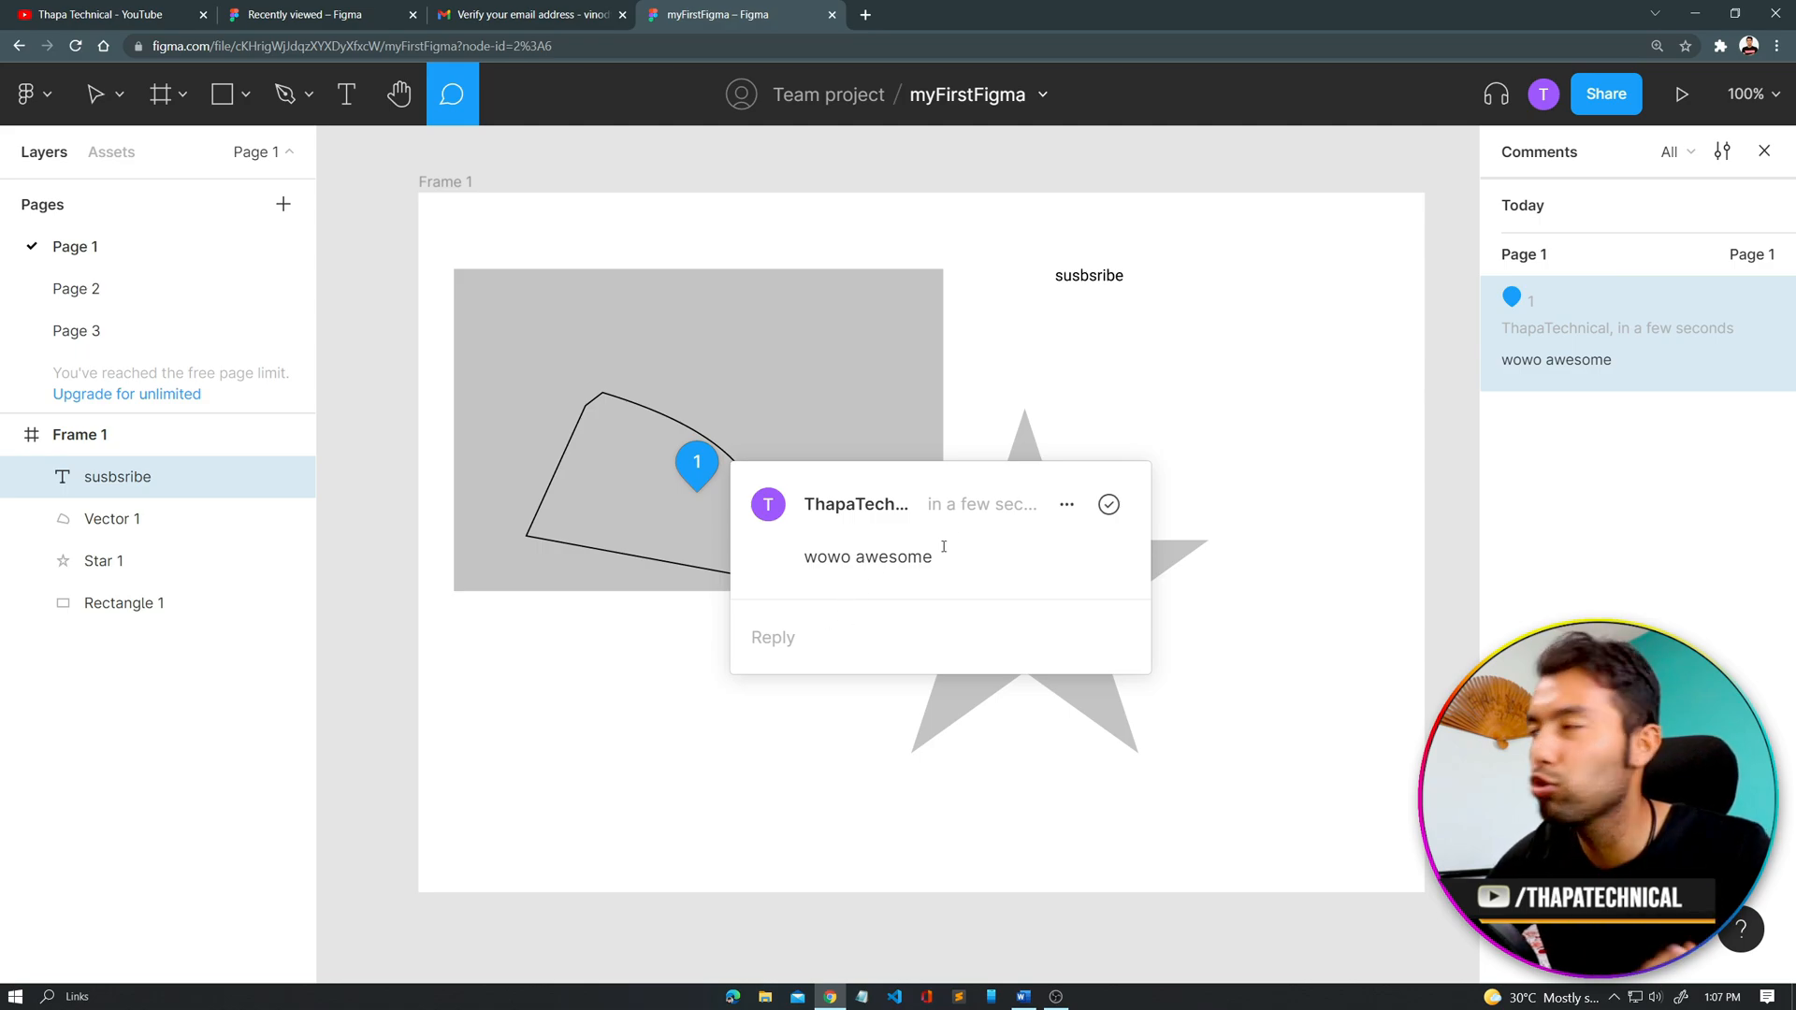
{"action": "left_click", "coordinate": [1189, 433]}
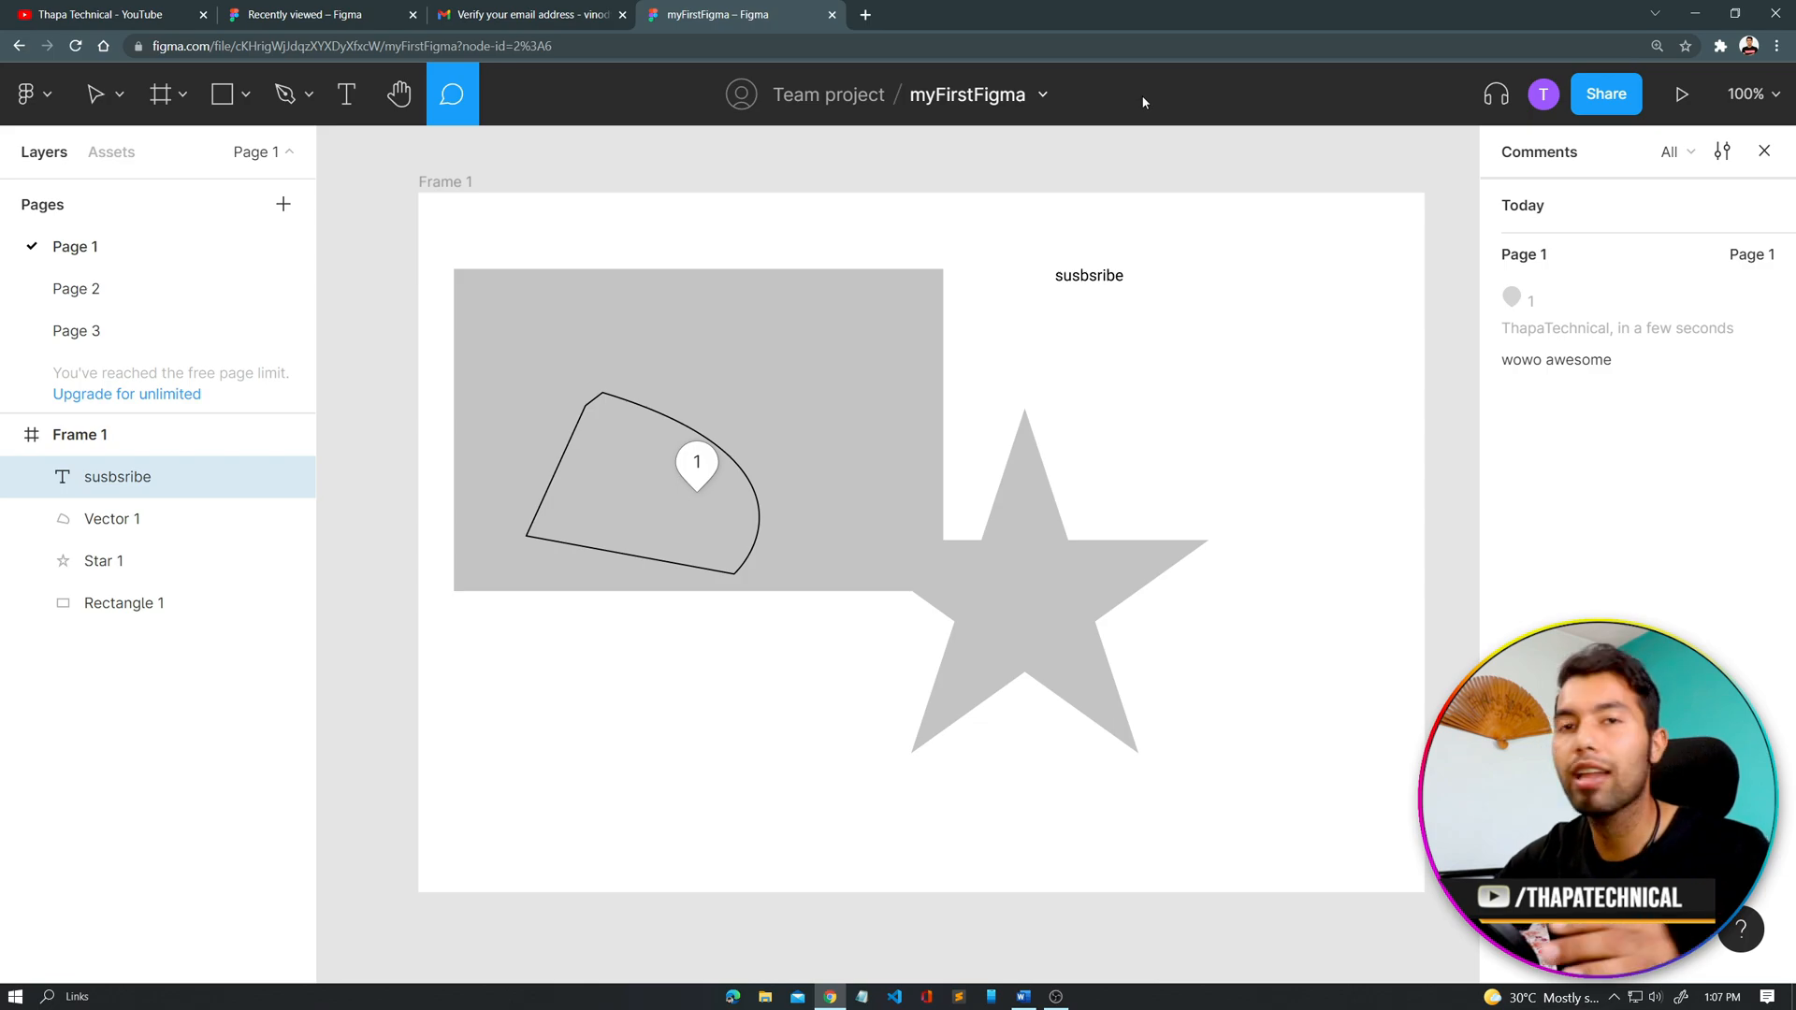
Step: Hide the pixel grid and check the other zoom and view options
{"action": "left_click", "coordinate": [1751, 97]}
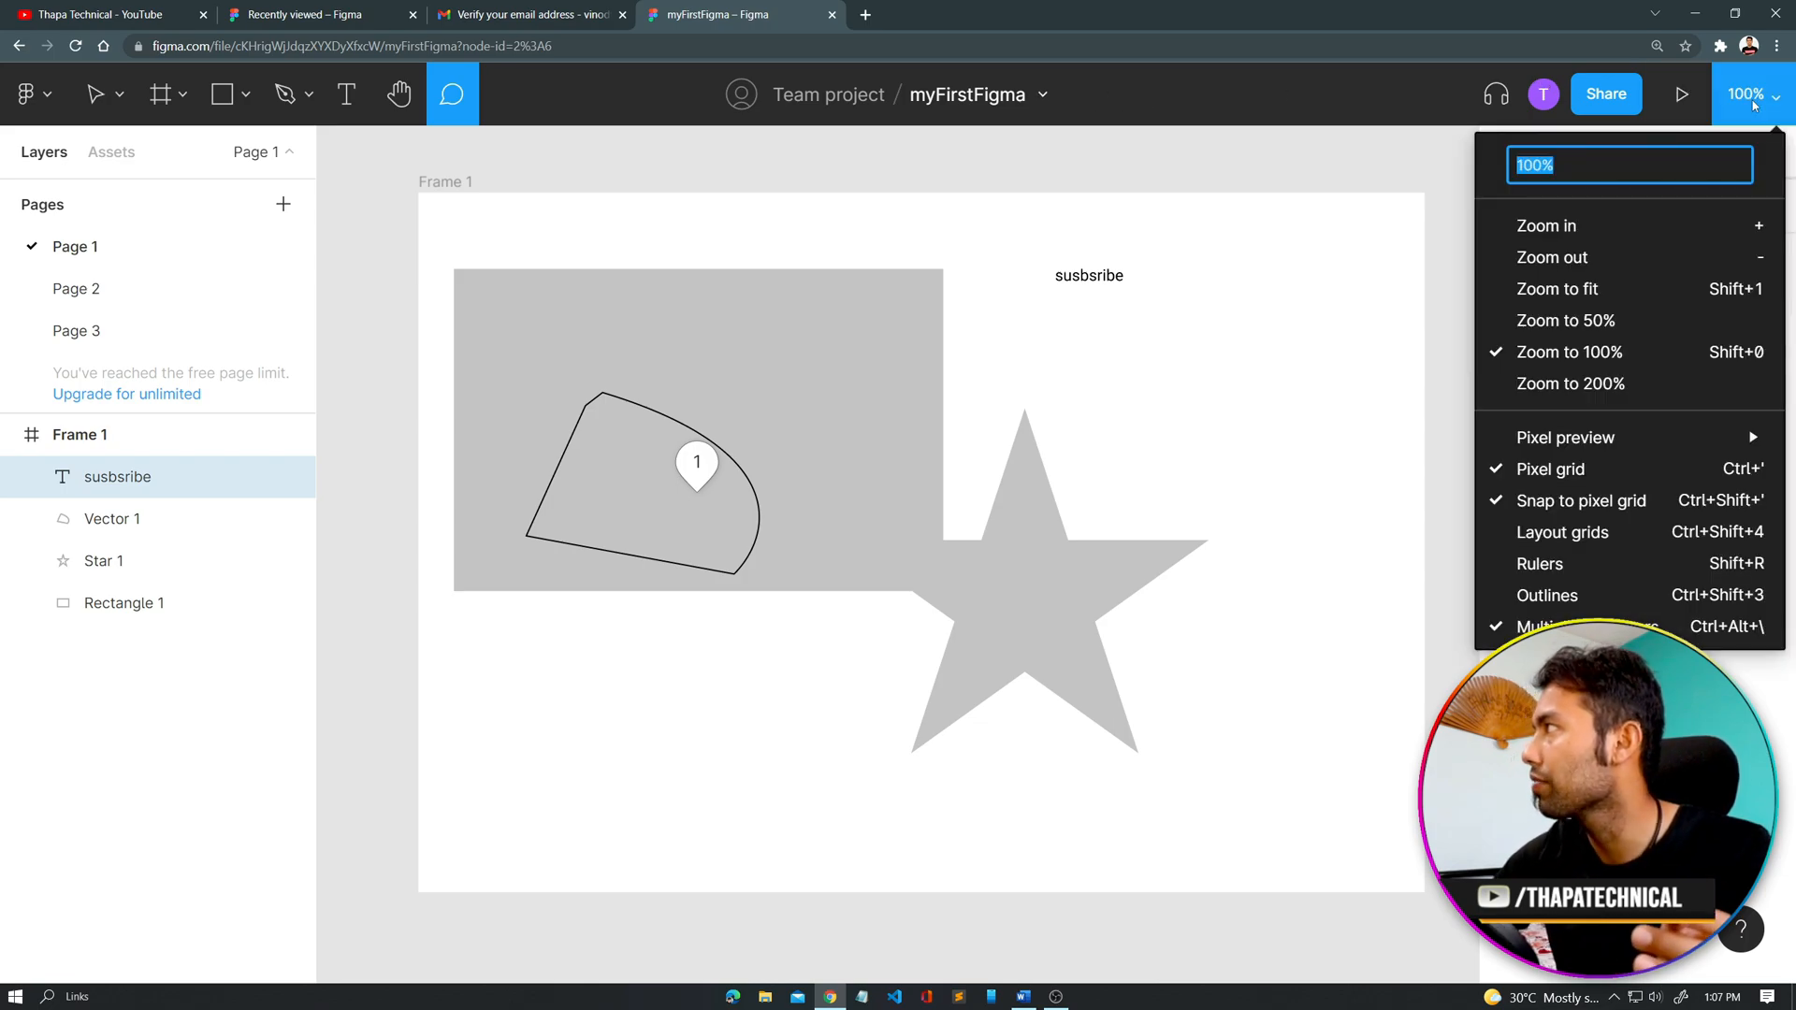
{"action": "left_click", "coordinate": [1559, 477]}
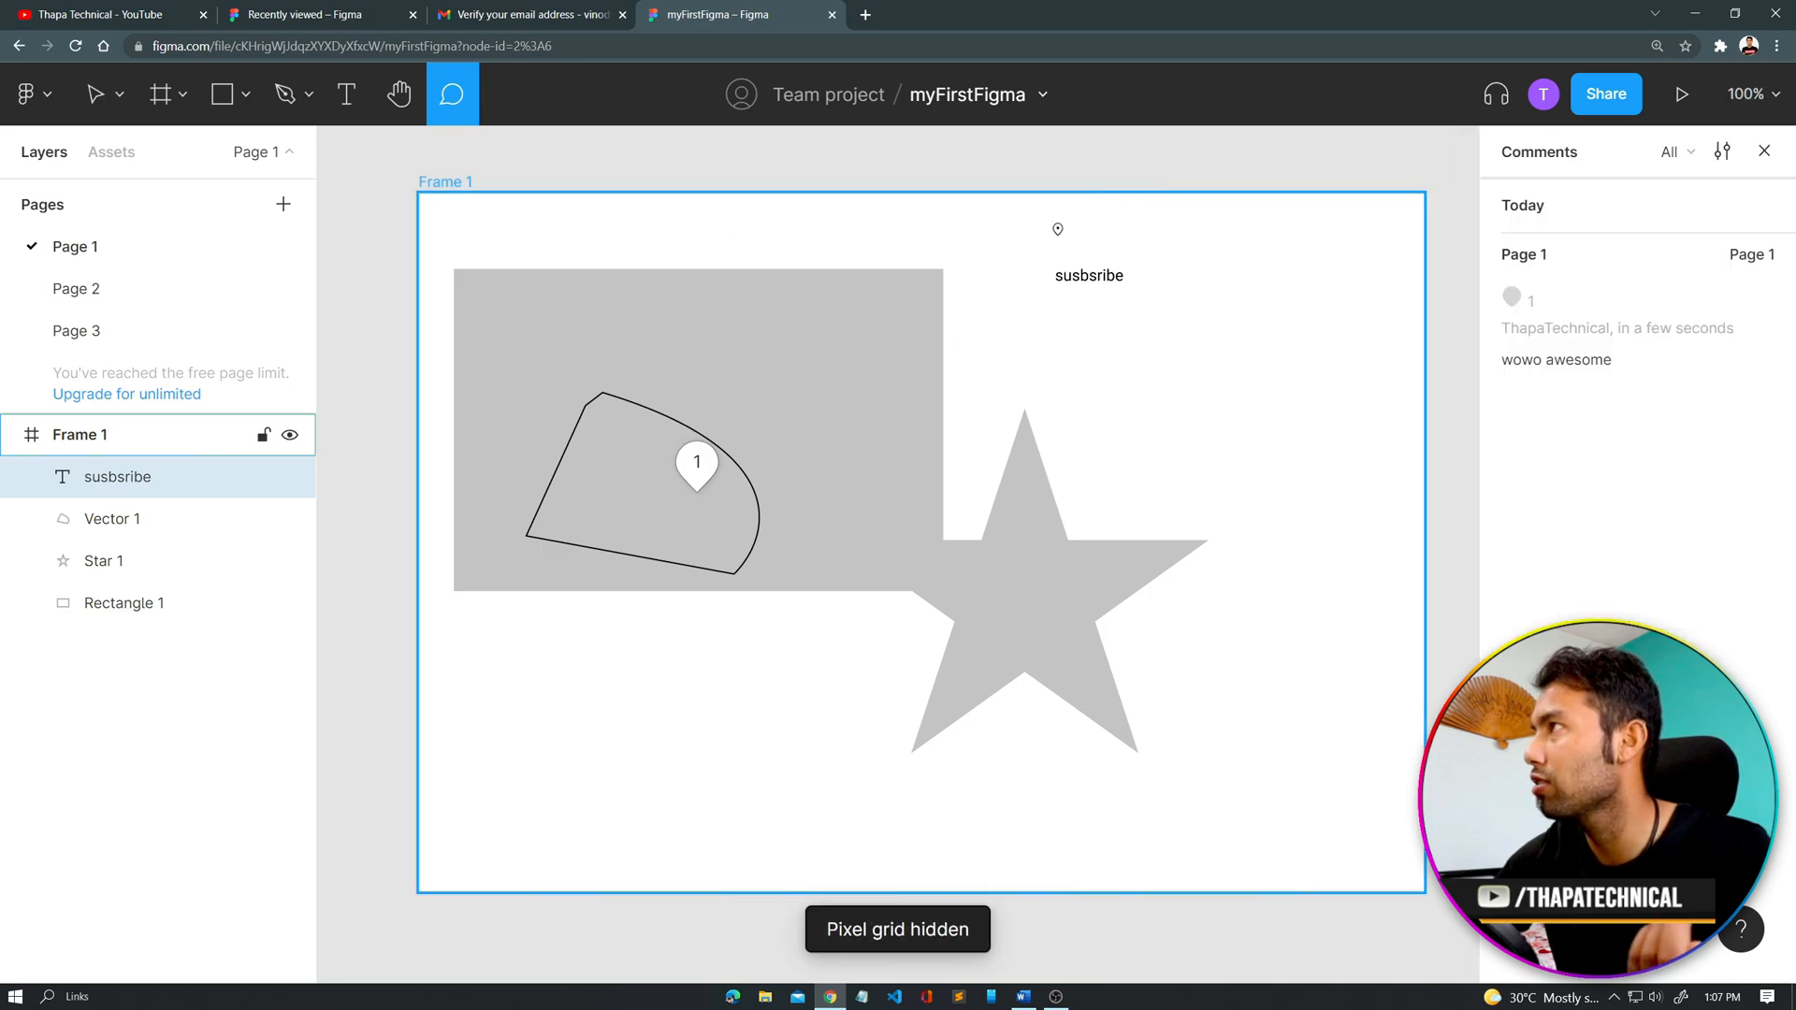
{"action": "left_click", "coordinate": [1751, 94]}
{"action": "left_click", "coordinate": [1520, 525]}
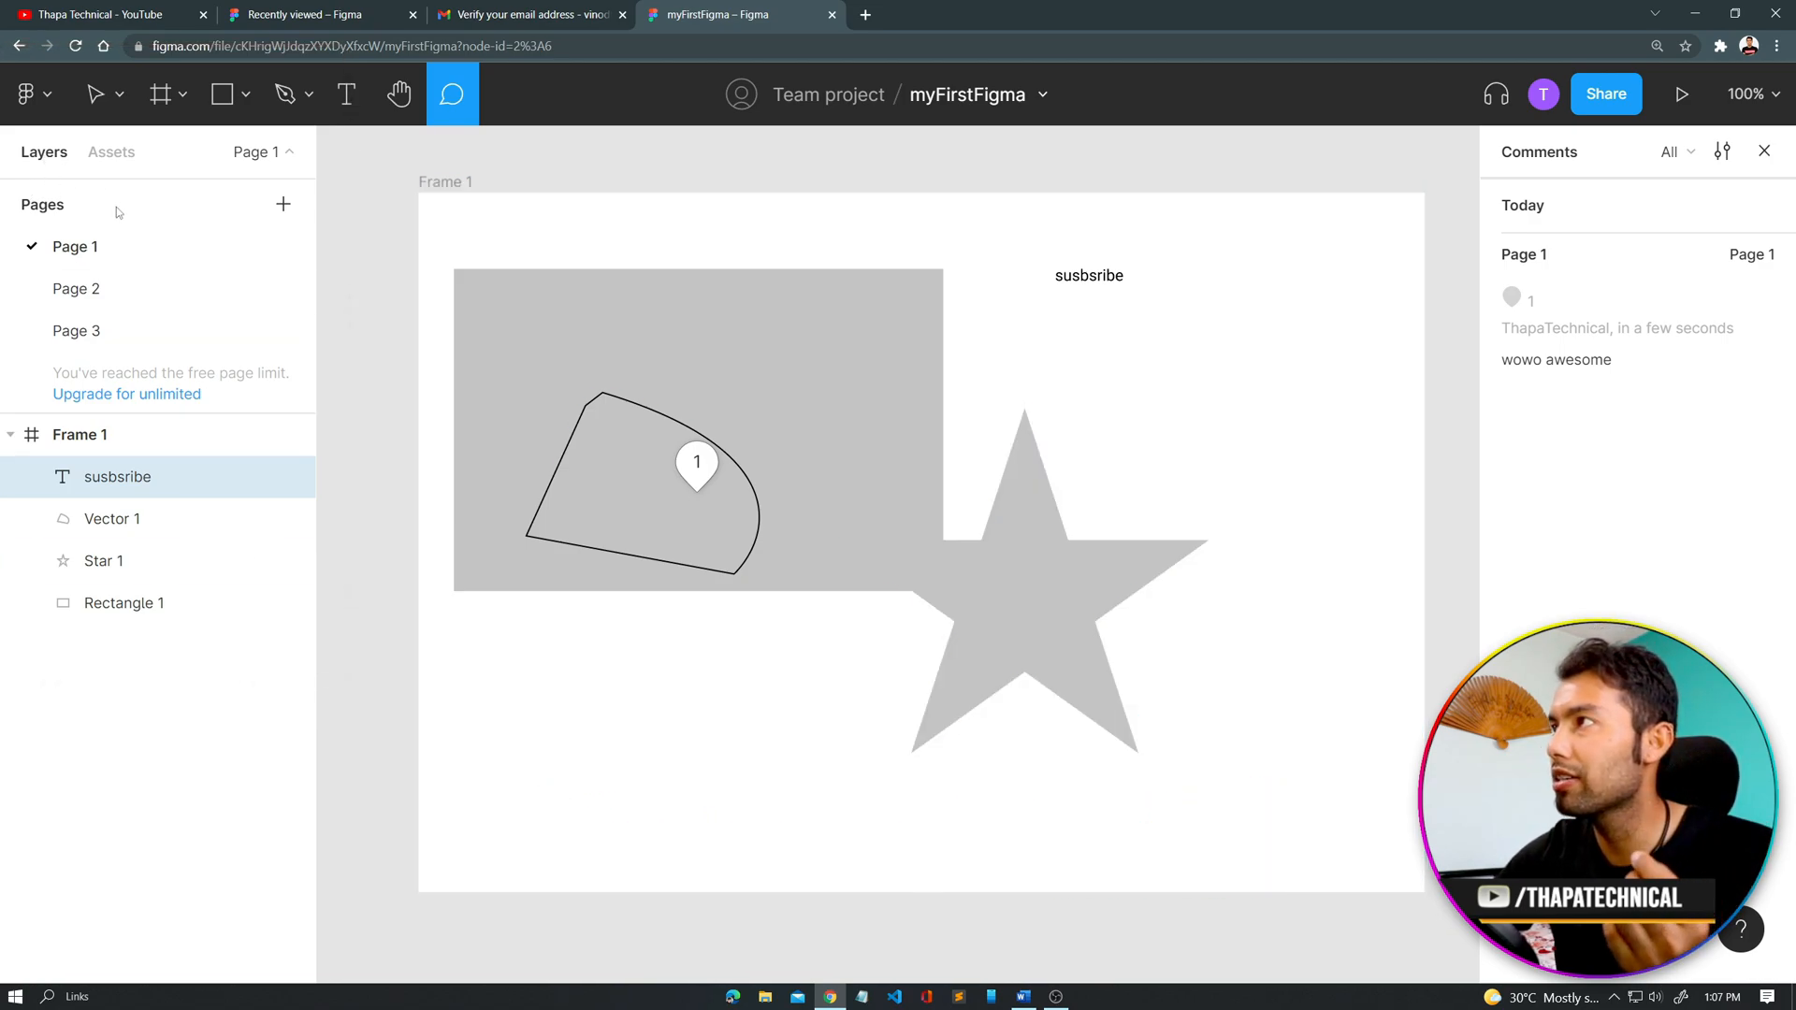
Step: Look through the layers, the component assets and the contents of Pages 2 and 3, ending on Page 1
{"action": "left_click", "coordinate": [64, 443]}
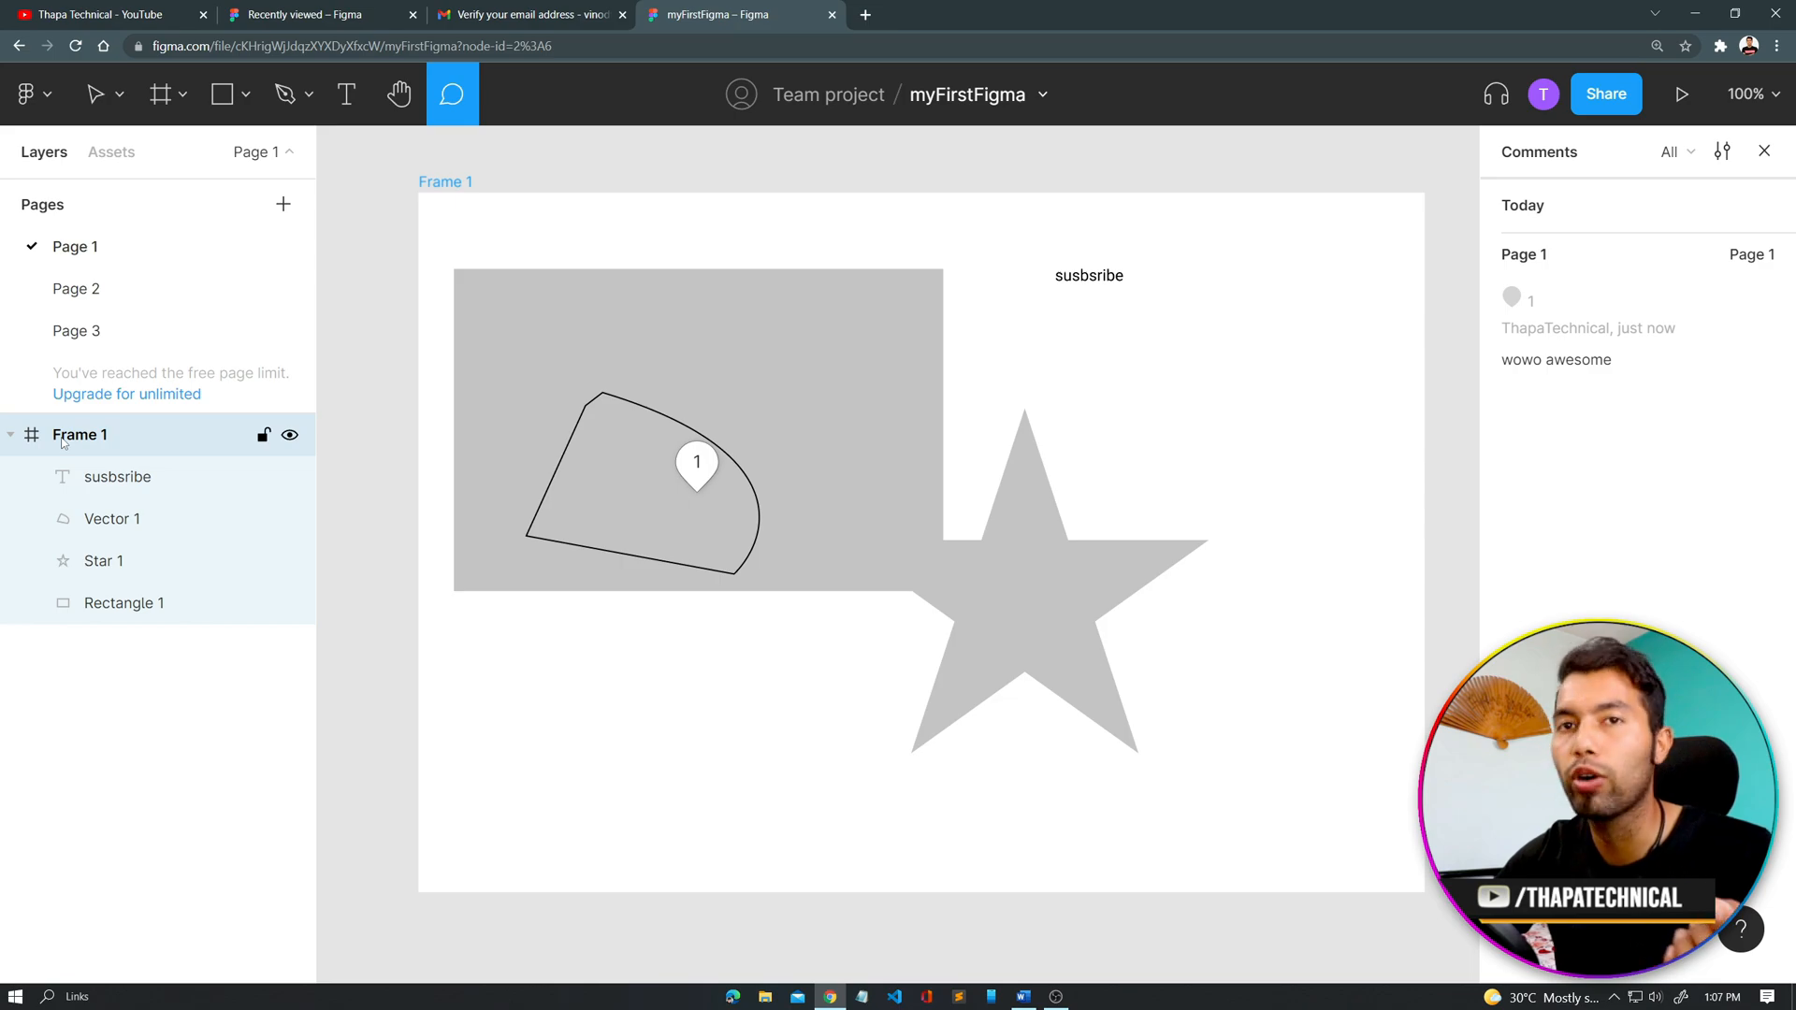
{"action": "left_click", "coordinate": [112, 161]}
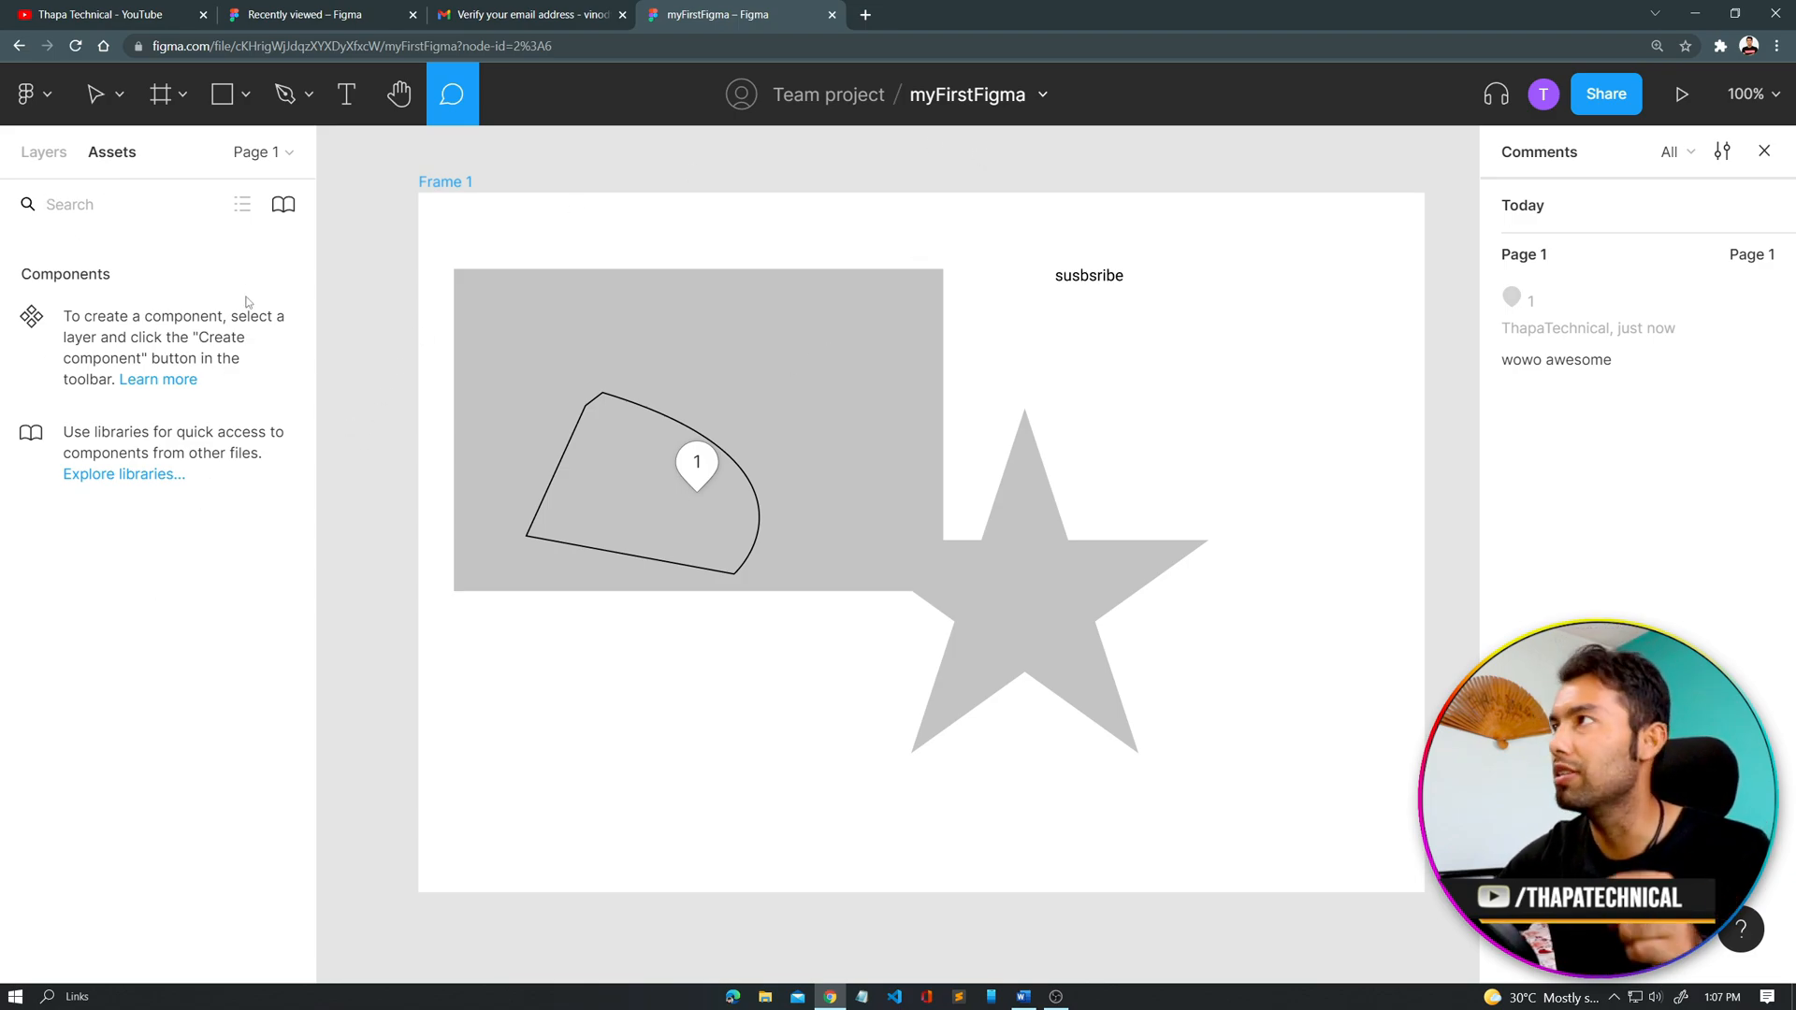
{"action": "left_click", "coordinate": [262, 155]}
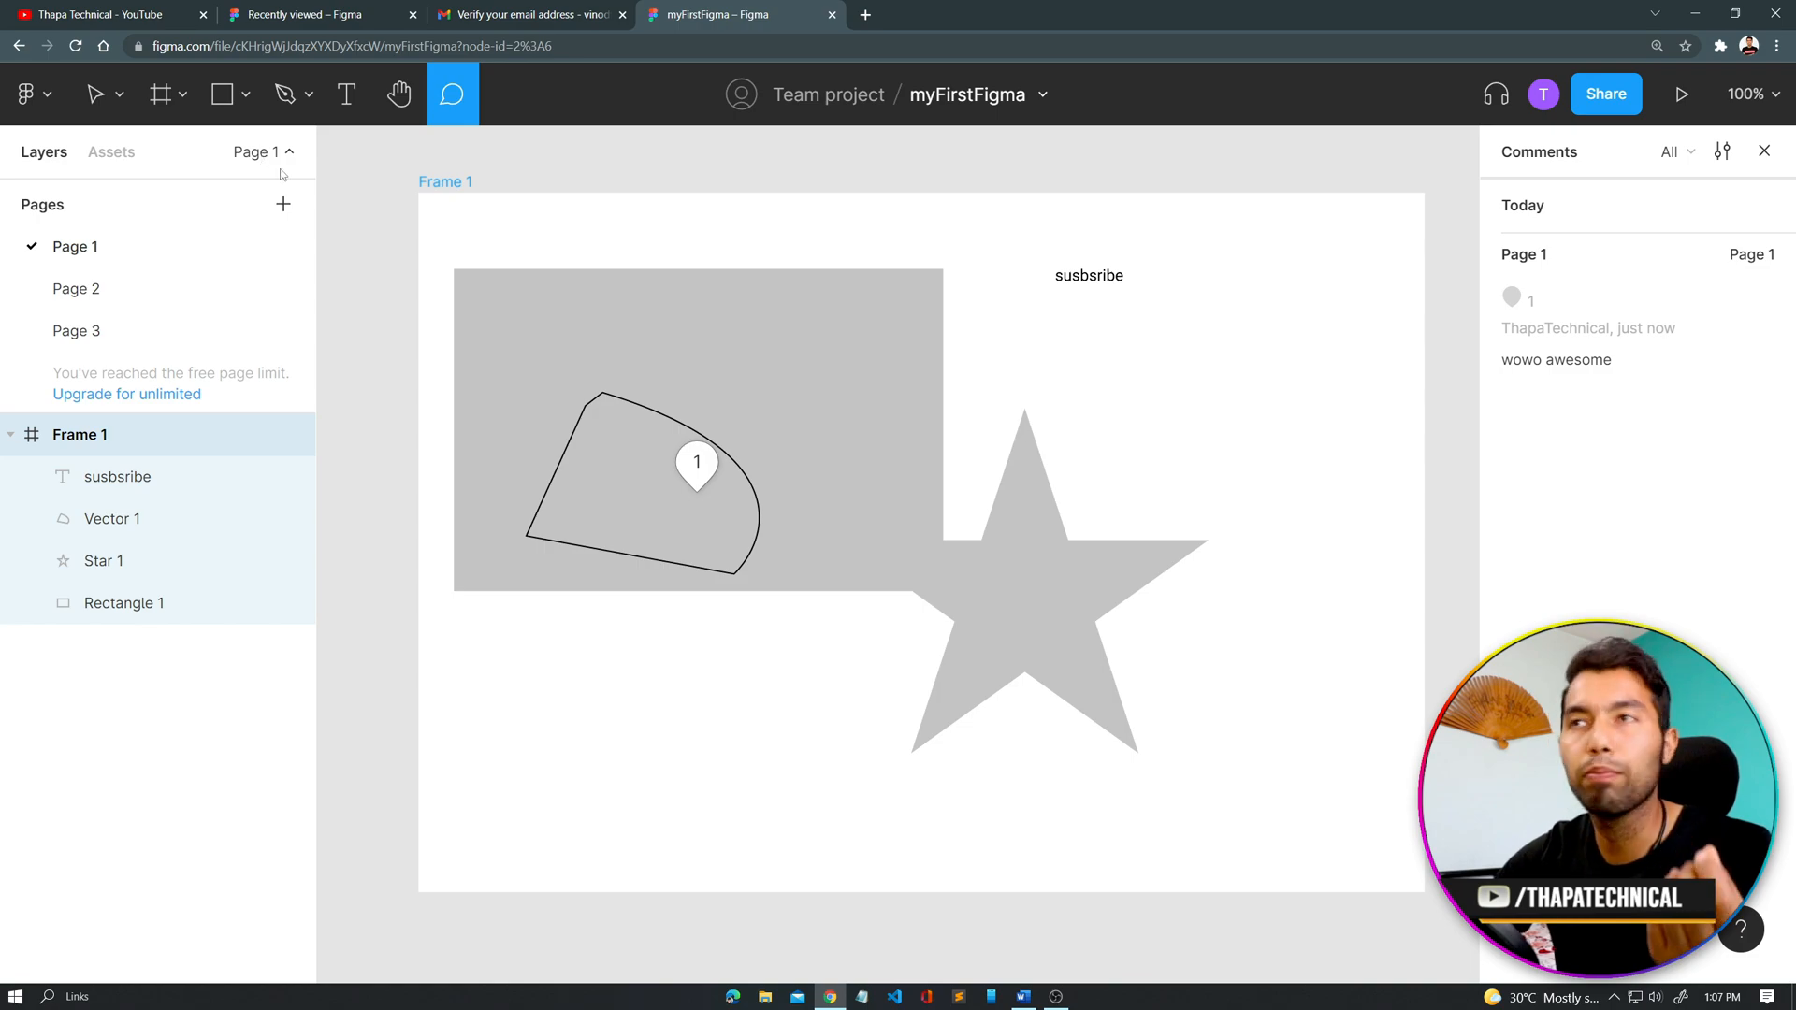
{"action": "left_click", "coordinate": [288, 154]}
{"action": "left_click", "coordinate": [288, 155]}
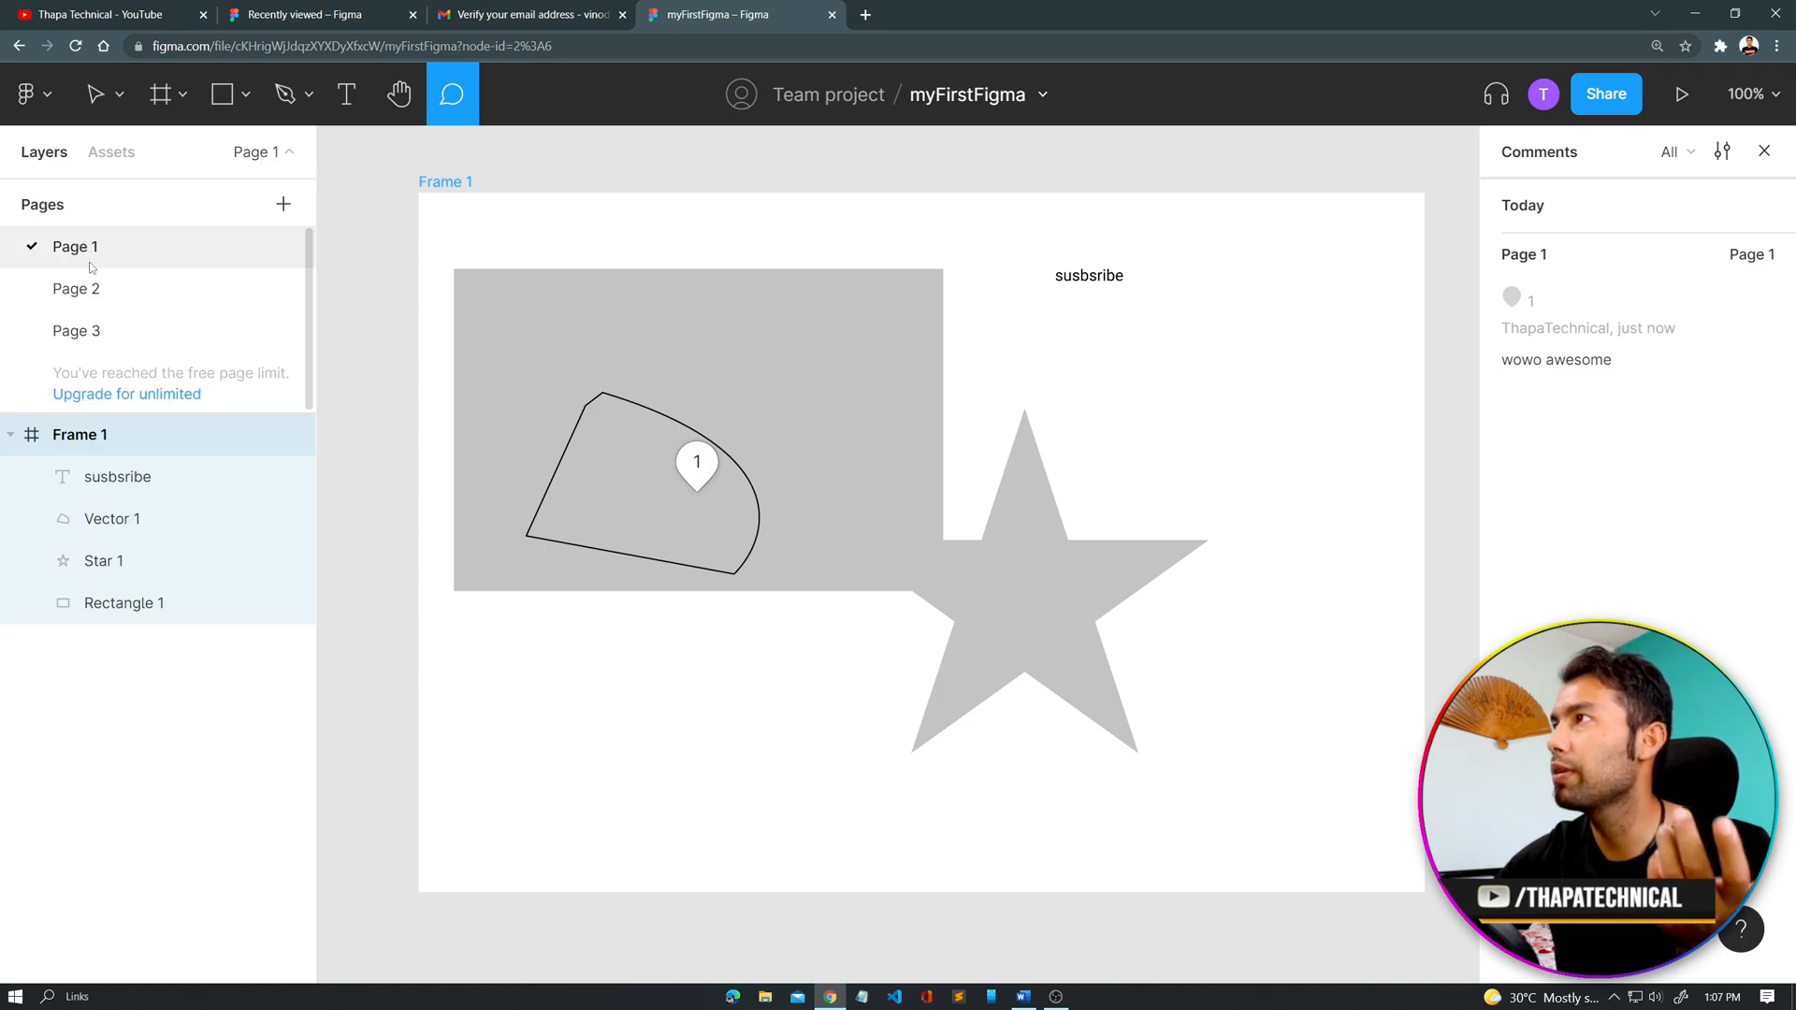
{"action": "left_click", "coordinate": [82, 290]}
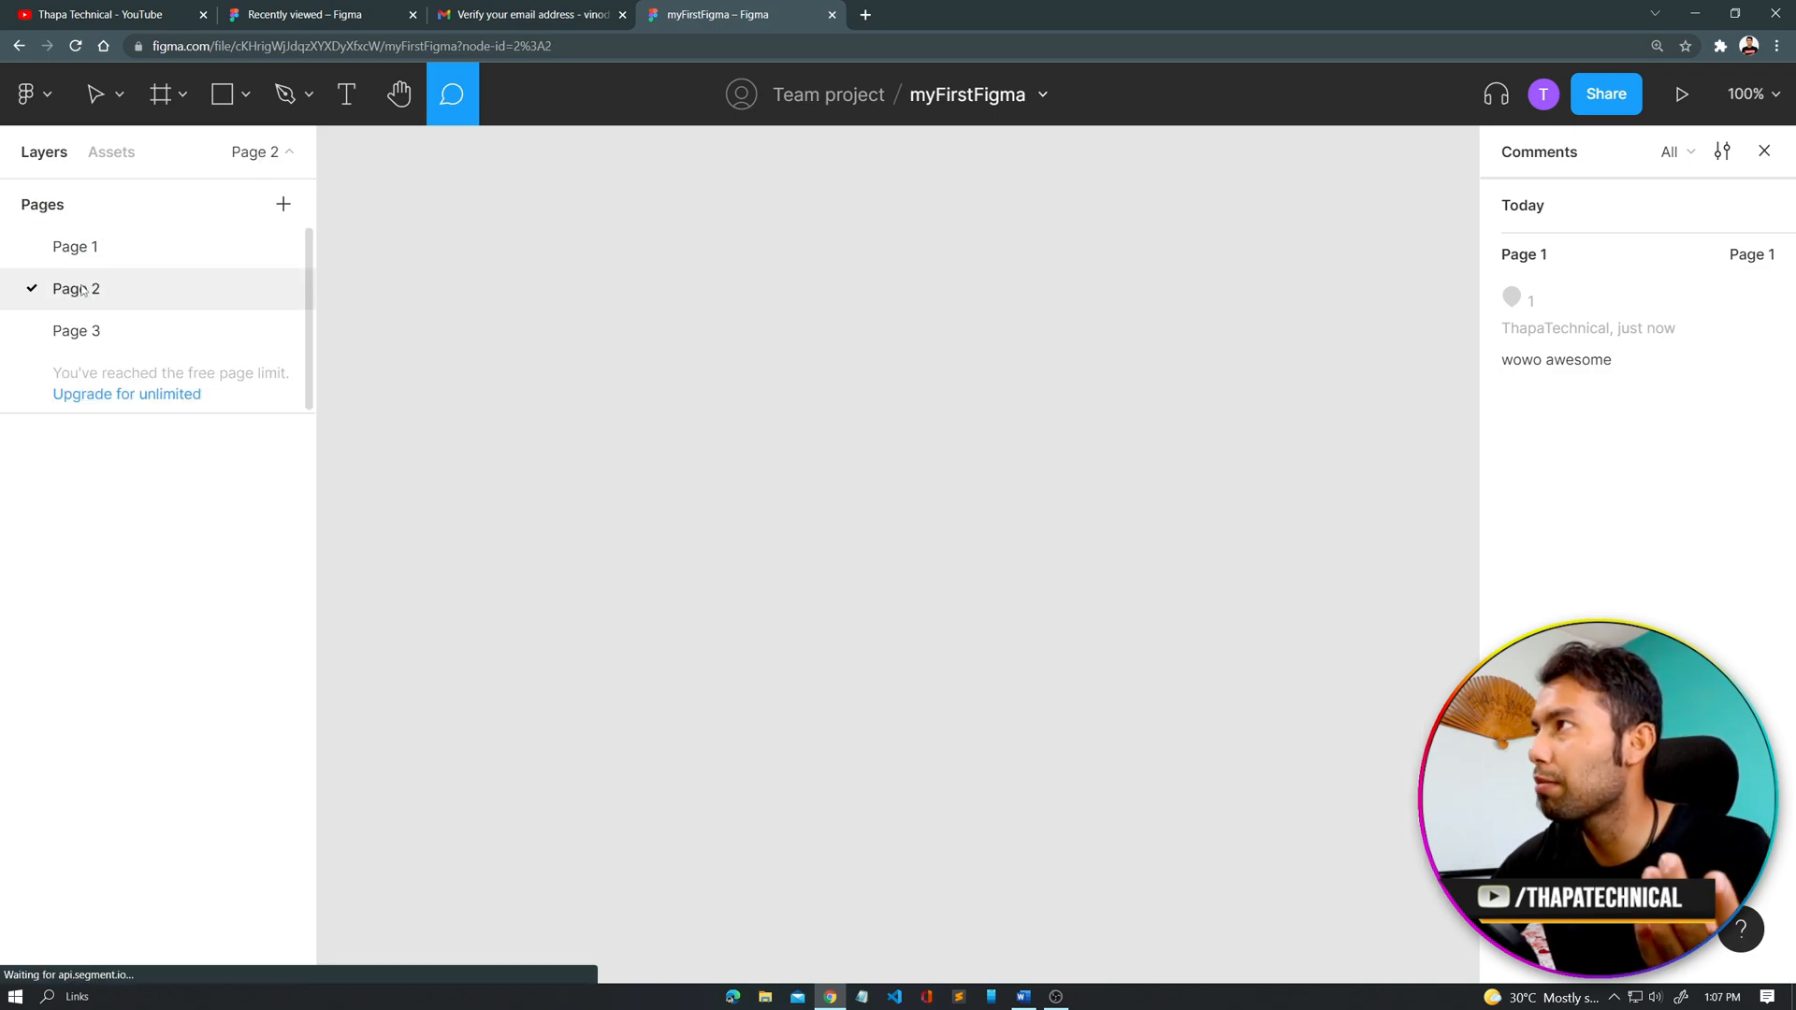
{"action": "left_click", "coordinate": [83, 333]}
{"action": "left_click", "coordinate": [91, 246]}
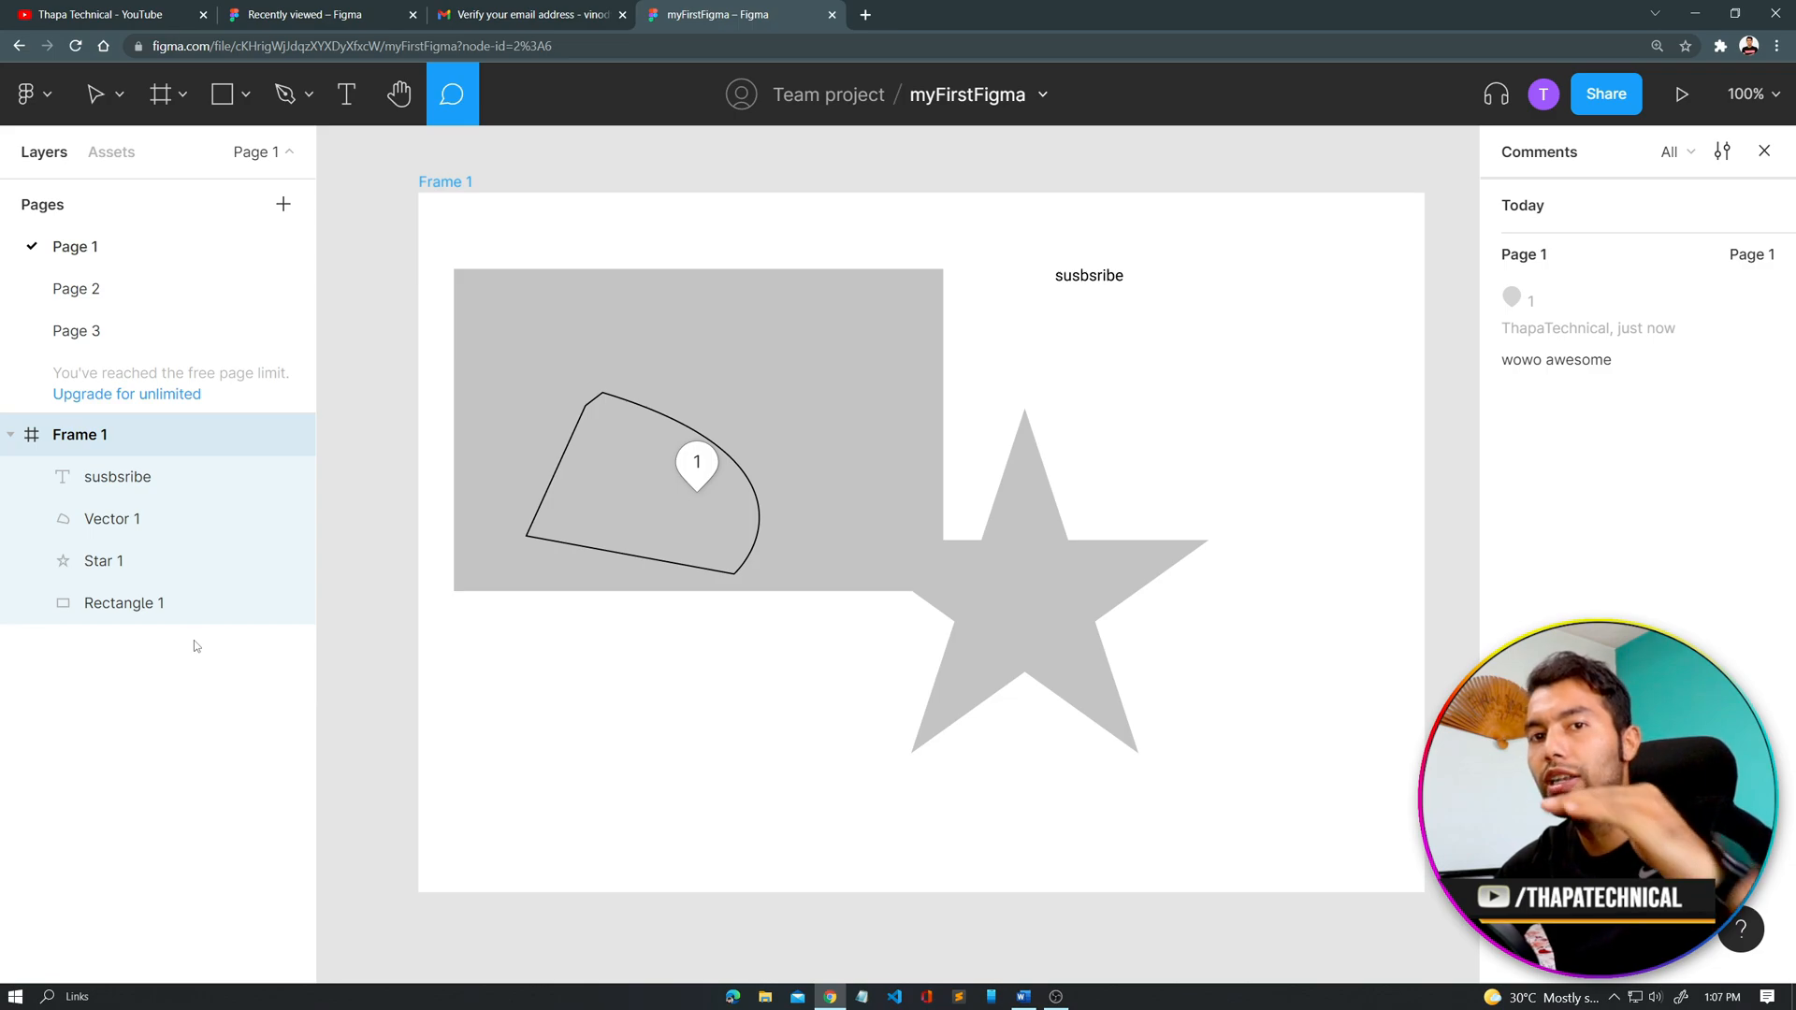
Step: Collapse Frame 1 in the layer list, switch from commenting to the Move tool and clear the selection
{"action": "left_click", "coordinate": [11, 435]}
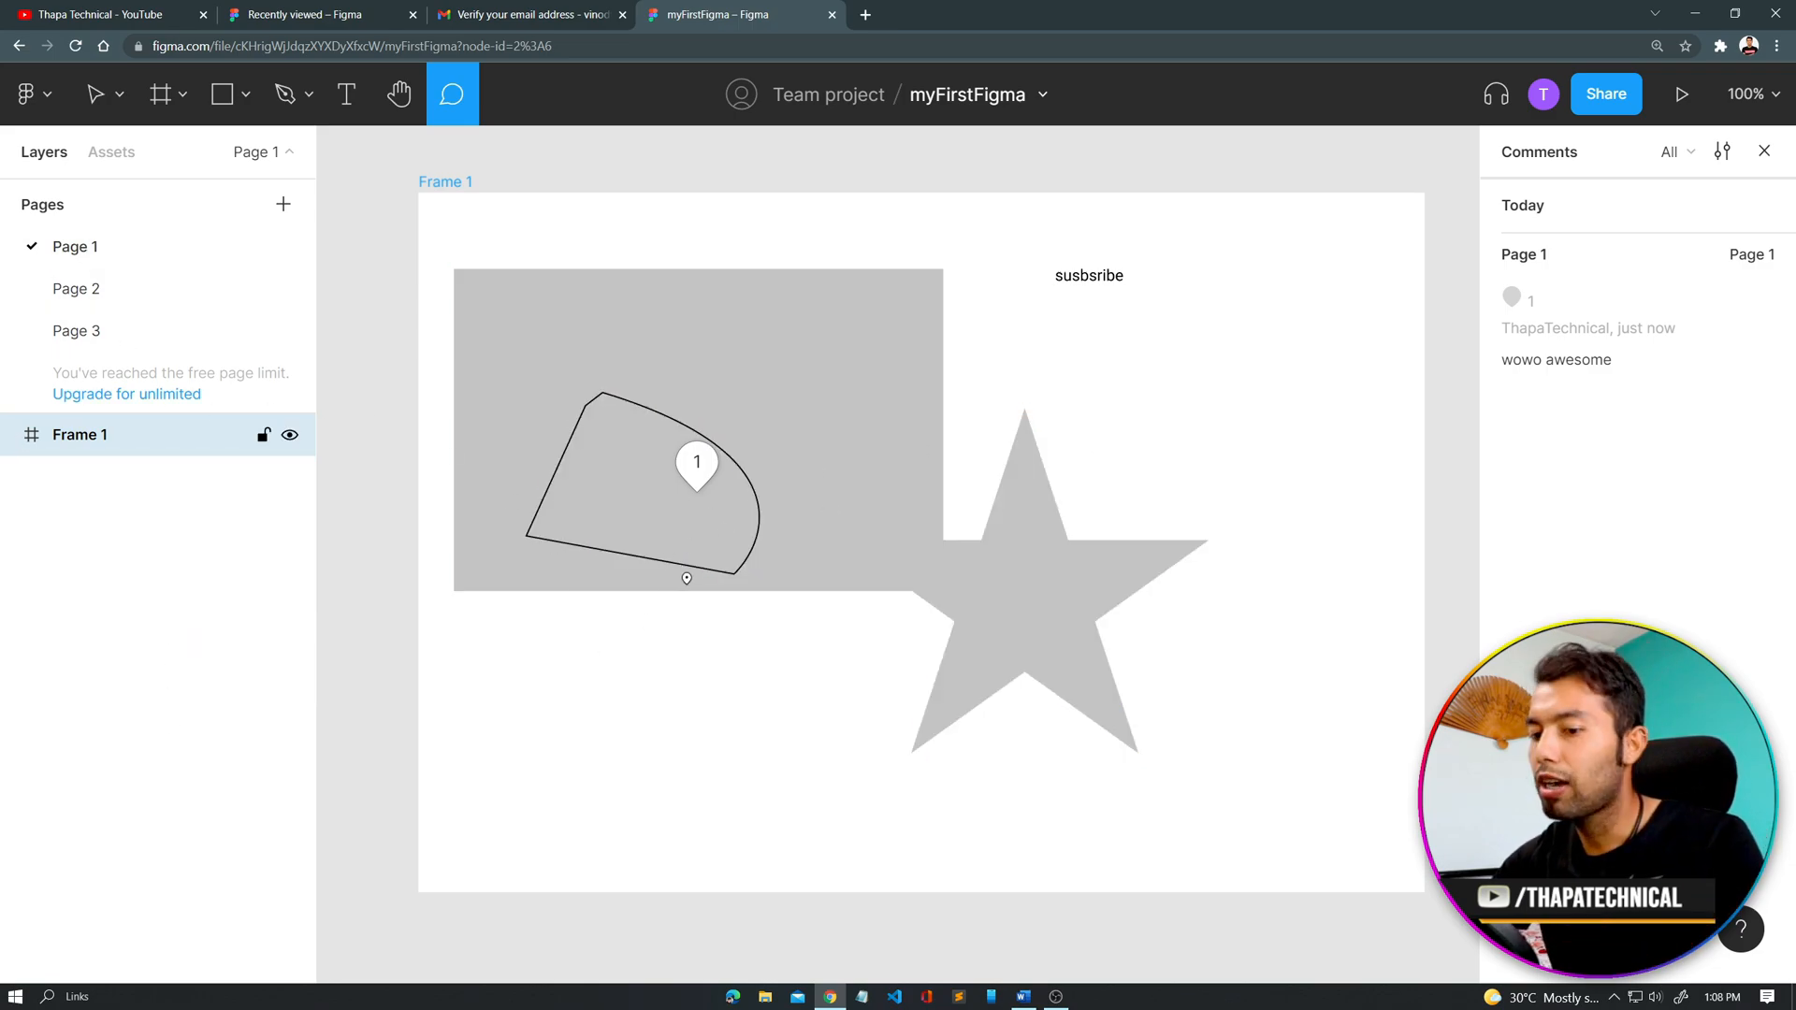
{"action": "scroll", "coordinate": [686, 578], "scroll_direction": "down", "scroll_amount": 5}
{"action": "scroll", "coordinate": [678, 599], "scroll_direction": "up", "scroll_amount": 5}
{"action": "scroll", "coordinate": [678, 599], "scroll_direction": "down", "scroll_amount": 2}
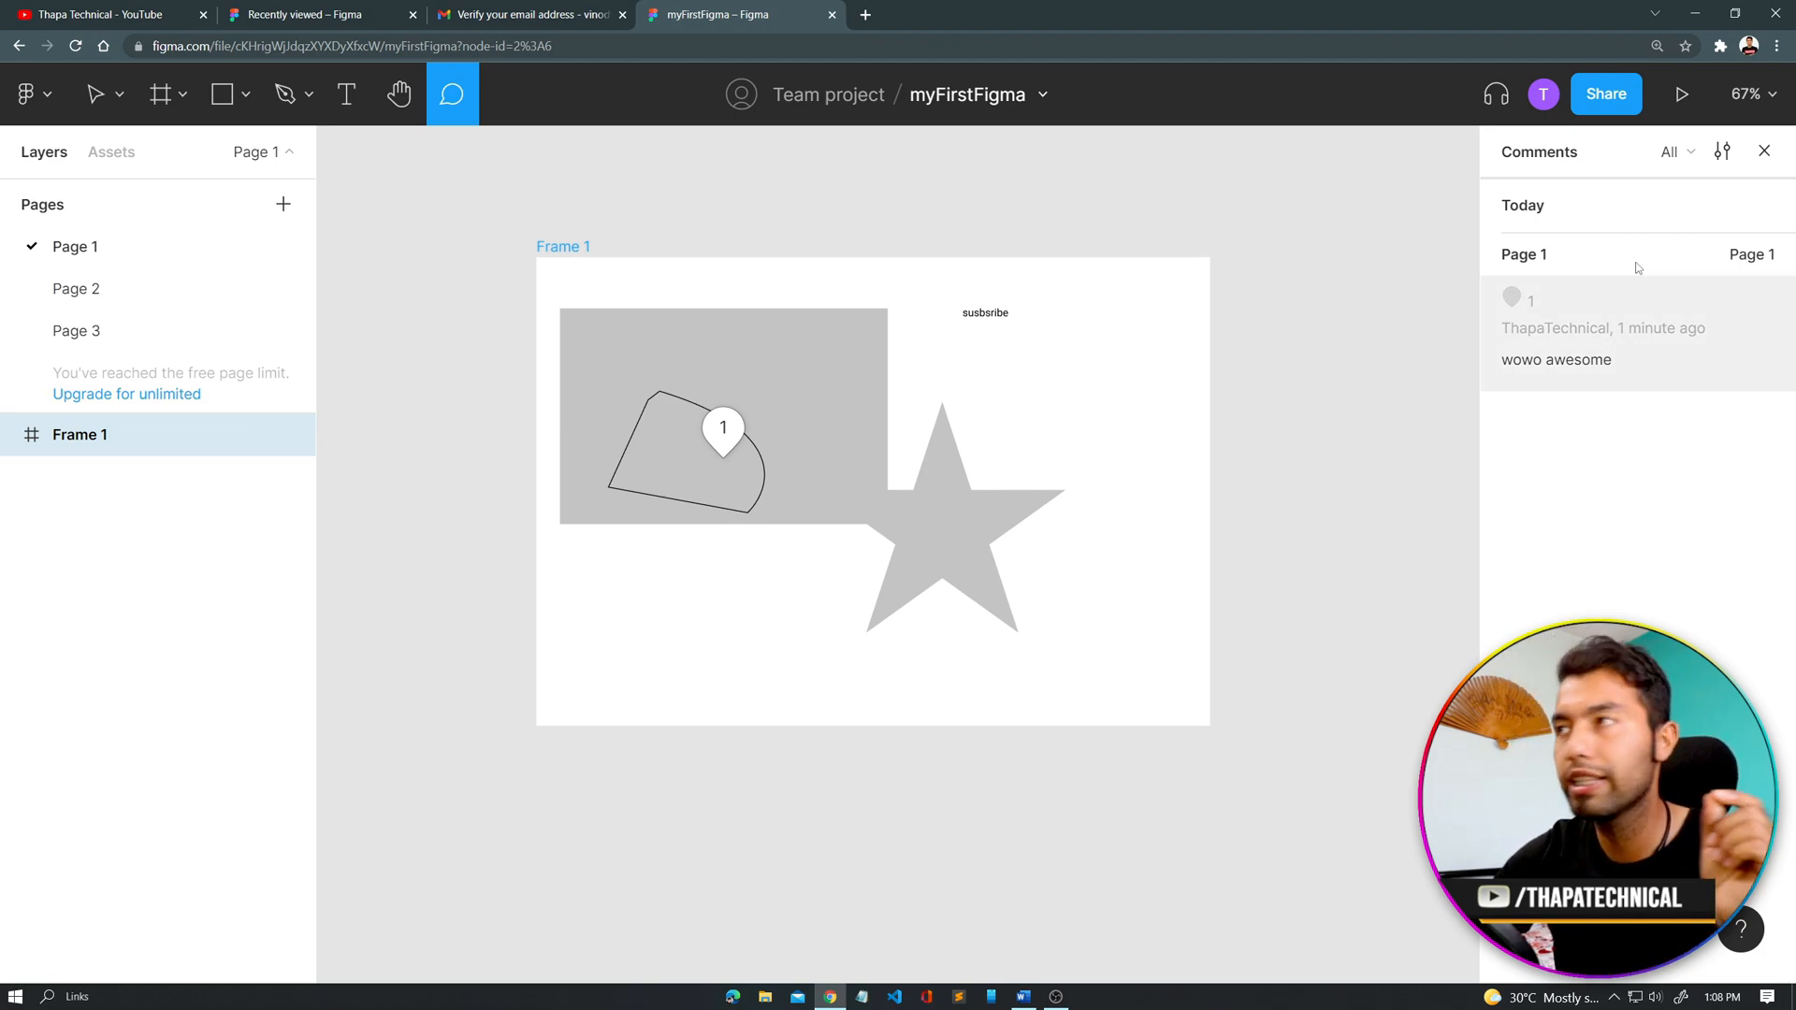
{"action": "left_click", "coordinate": [100, 94]}
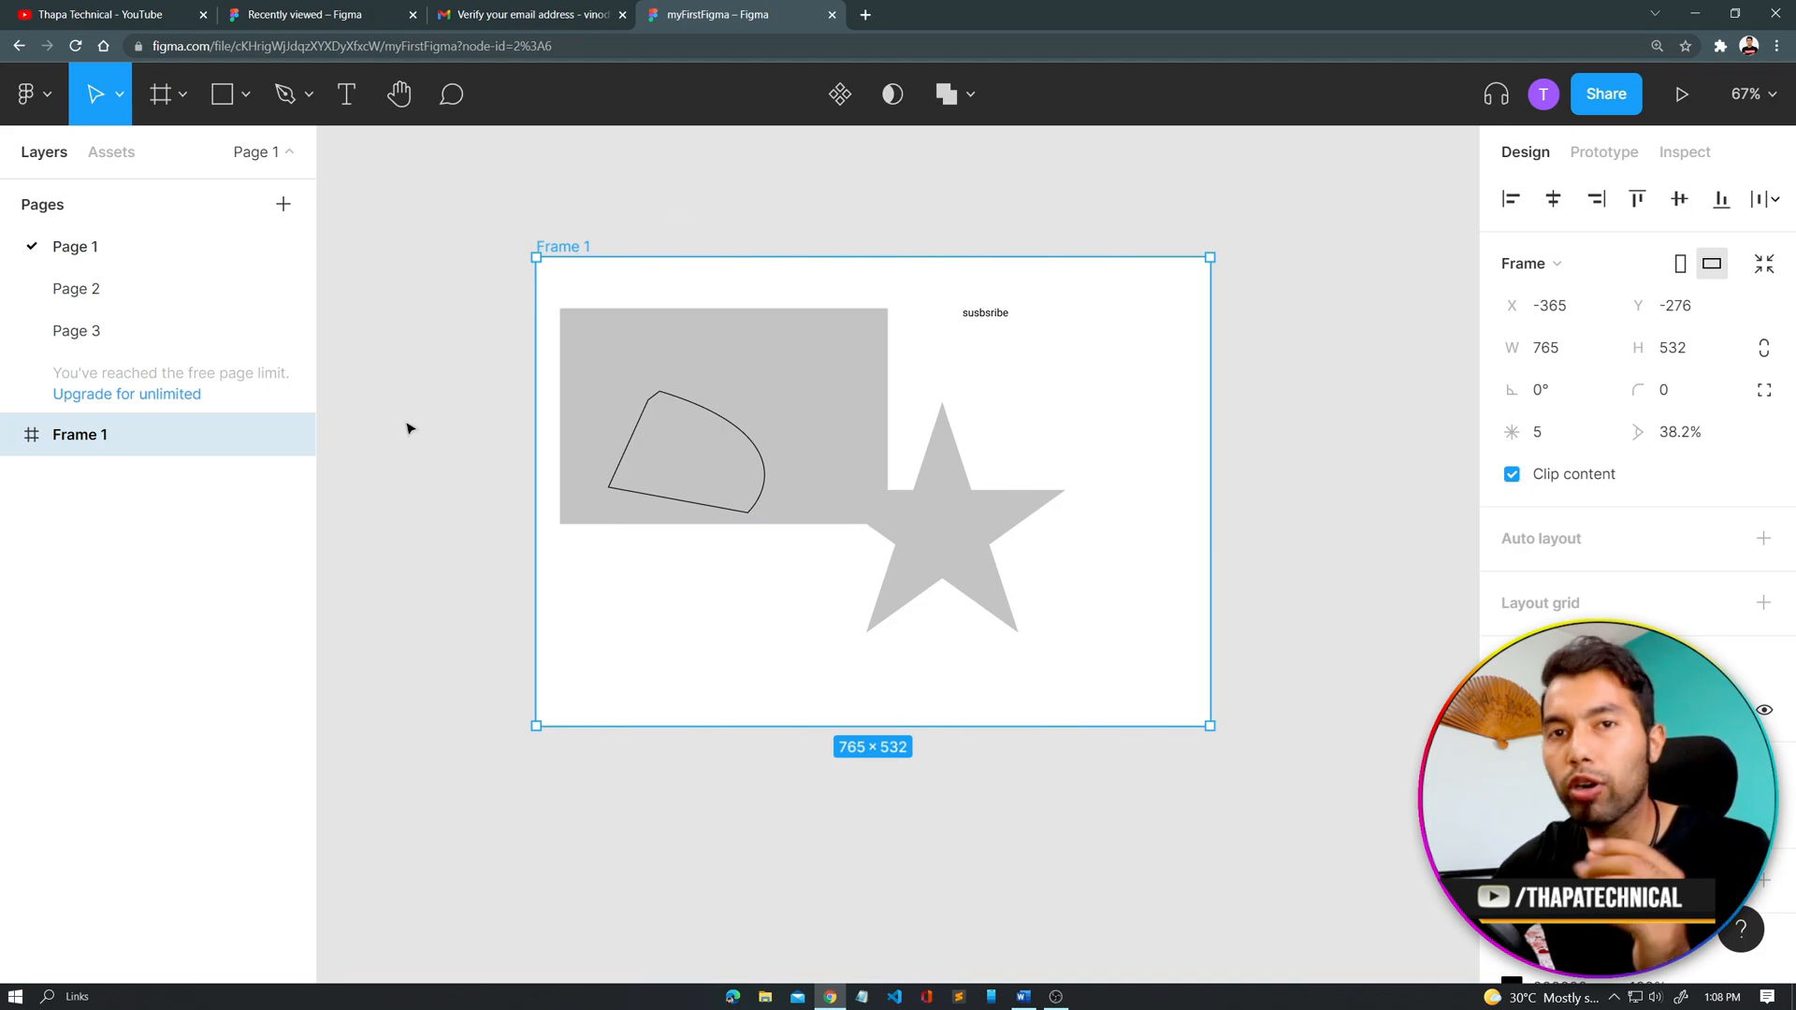
{"action": "left_click", "coordinate": [391, 398]}
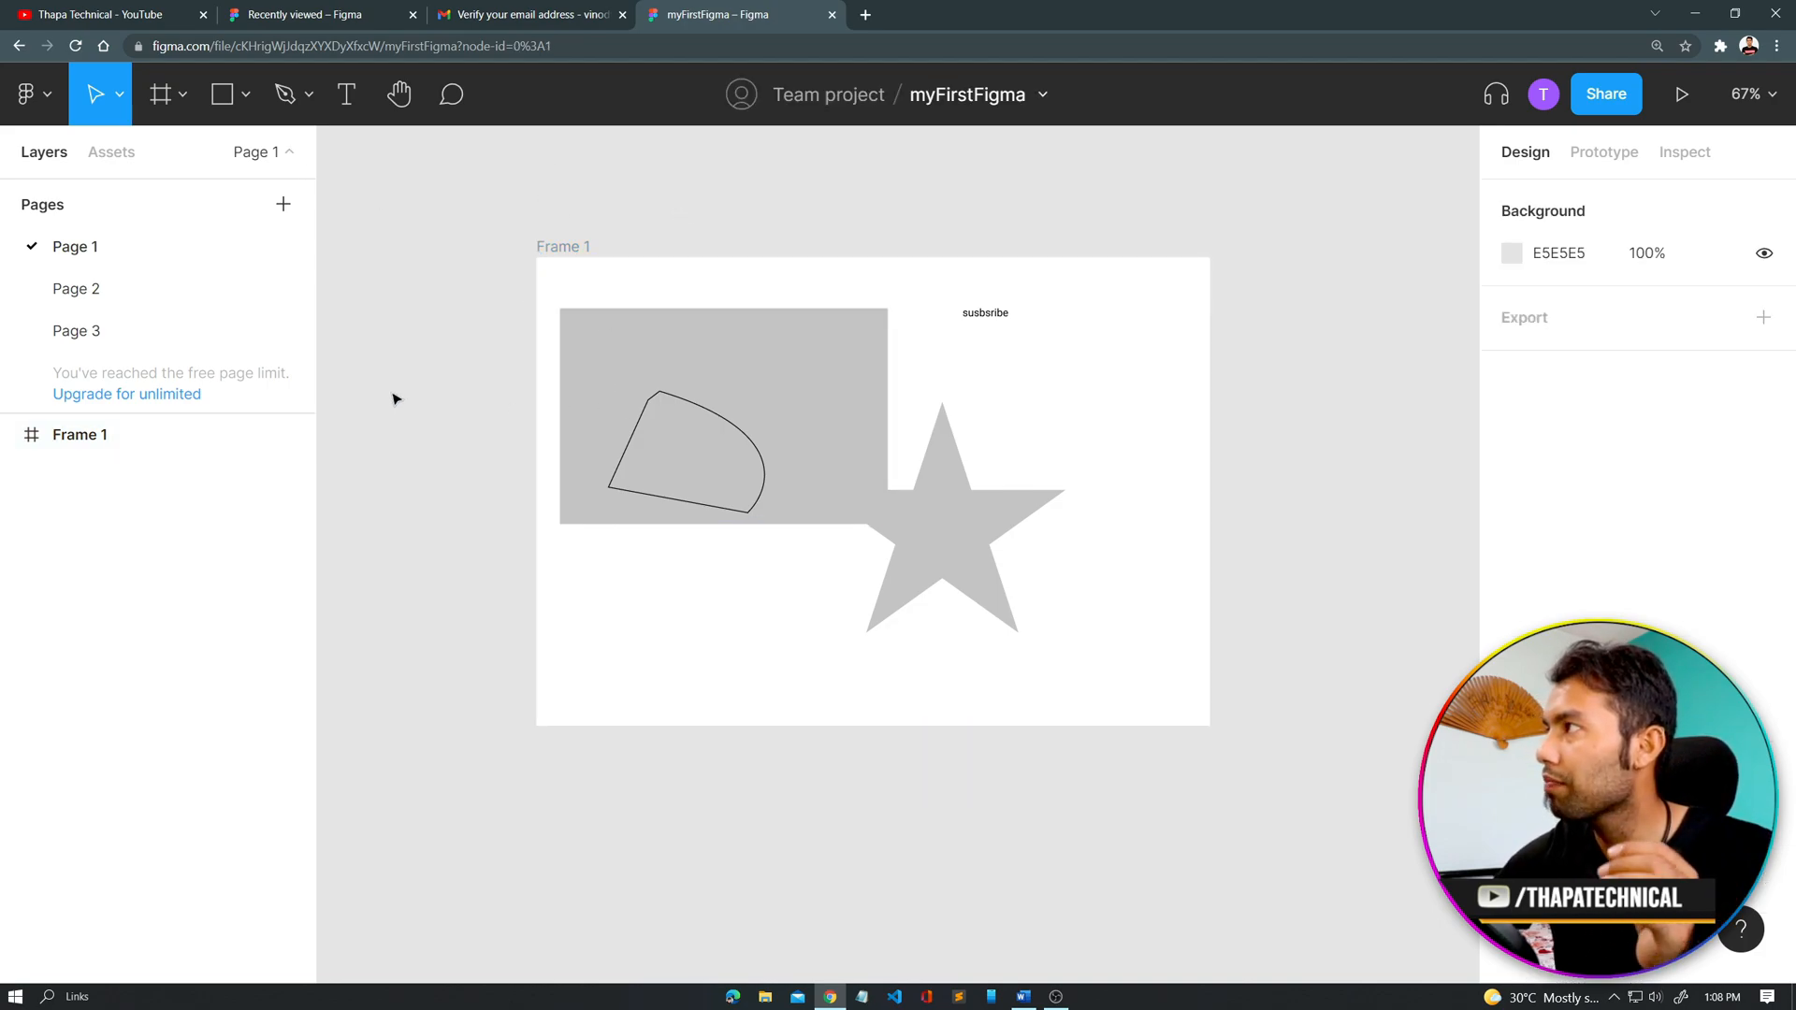
Step: Fill the large rectangle in the frame with the solid red colour CA4646
{"action": "left_click", "coordinate": [640, 347]}
{"action": "scroll", "coordinate": [1593, 524], "scroll_direction": "down", "scroll_amount": 1}
{"action": "scroll", "coordinate": [1590, 421], "scroll_direction": "up", "scroll_amount": 2}
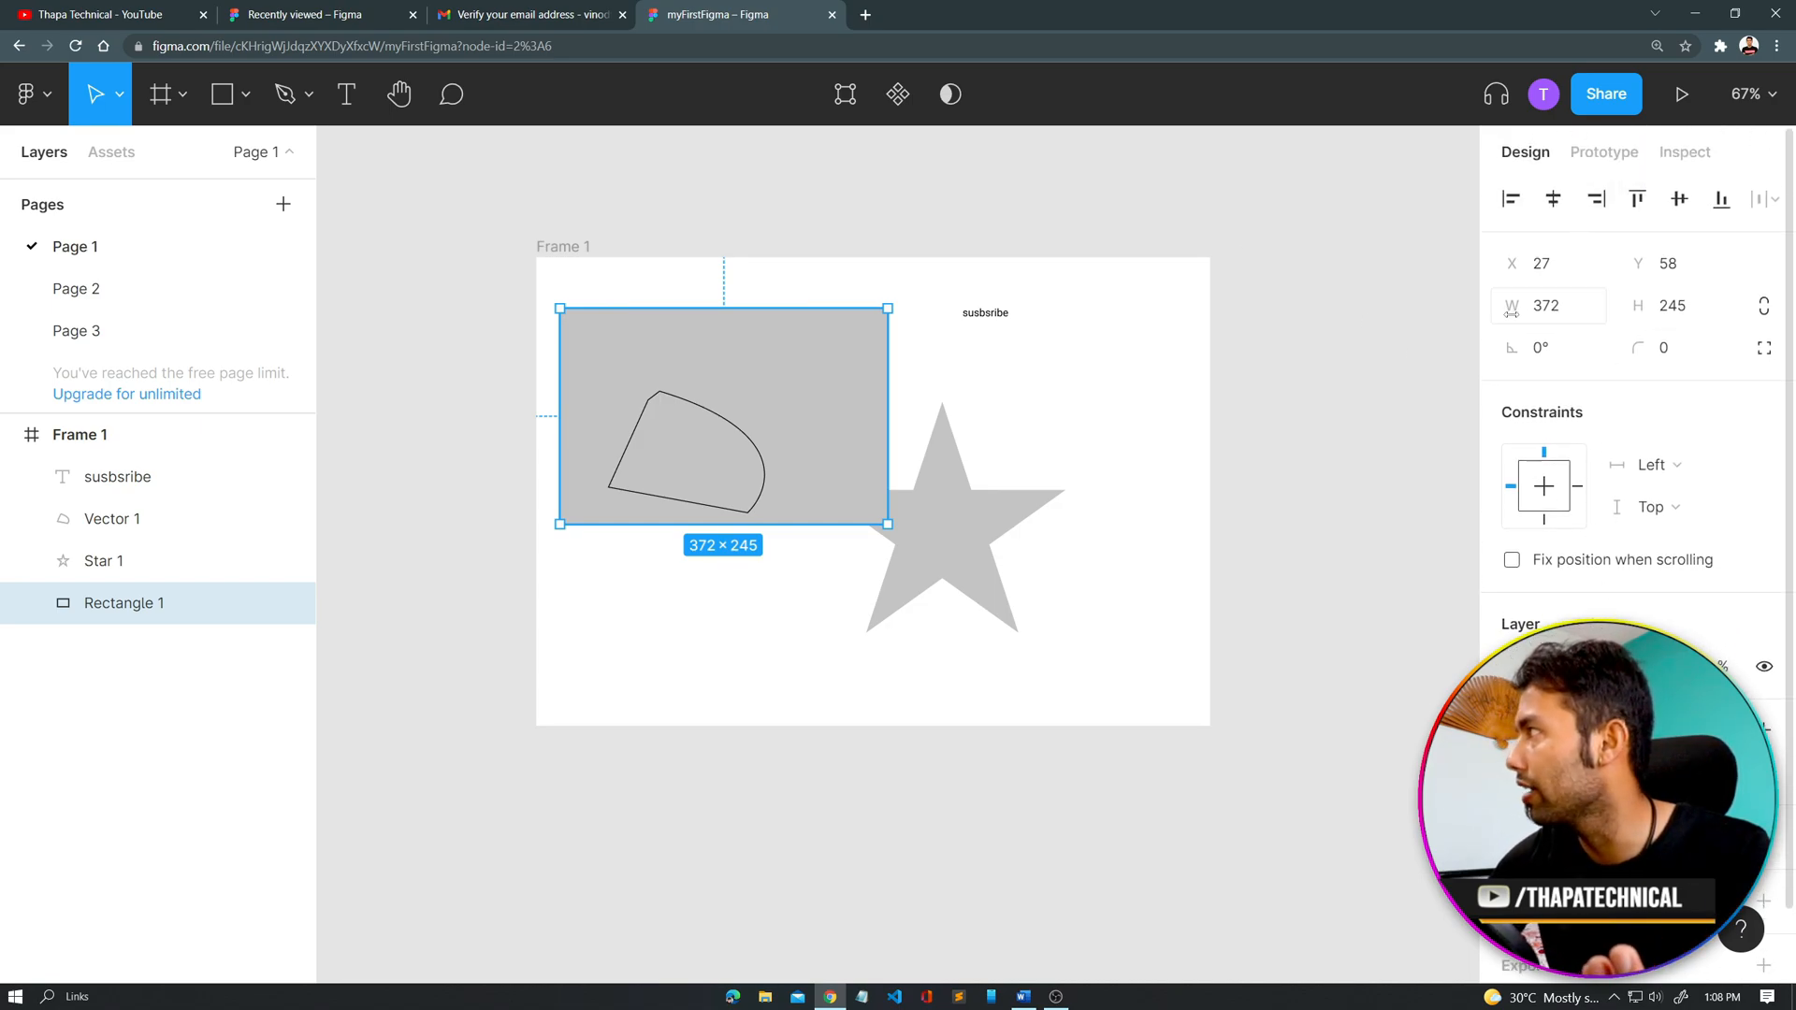
{"action": "scroll", "coordinate": [1657, 620], "scroll_direction": "down", "scroll_amount": 1}
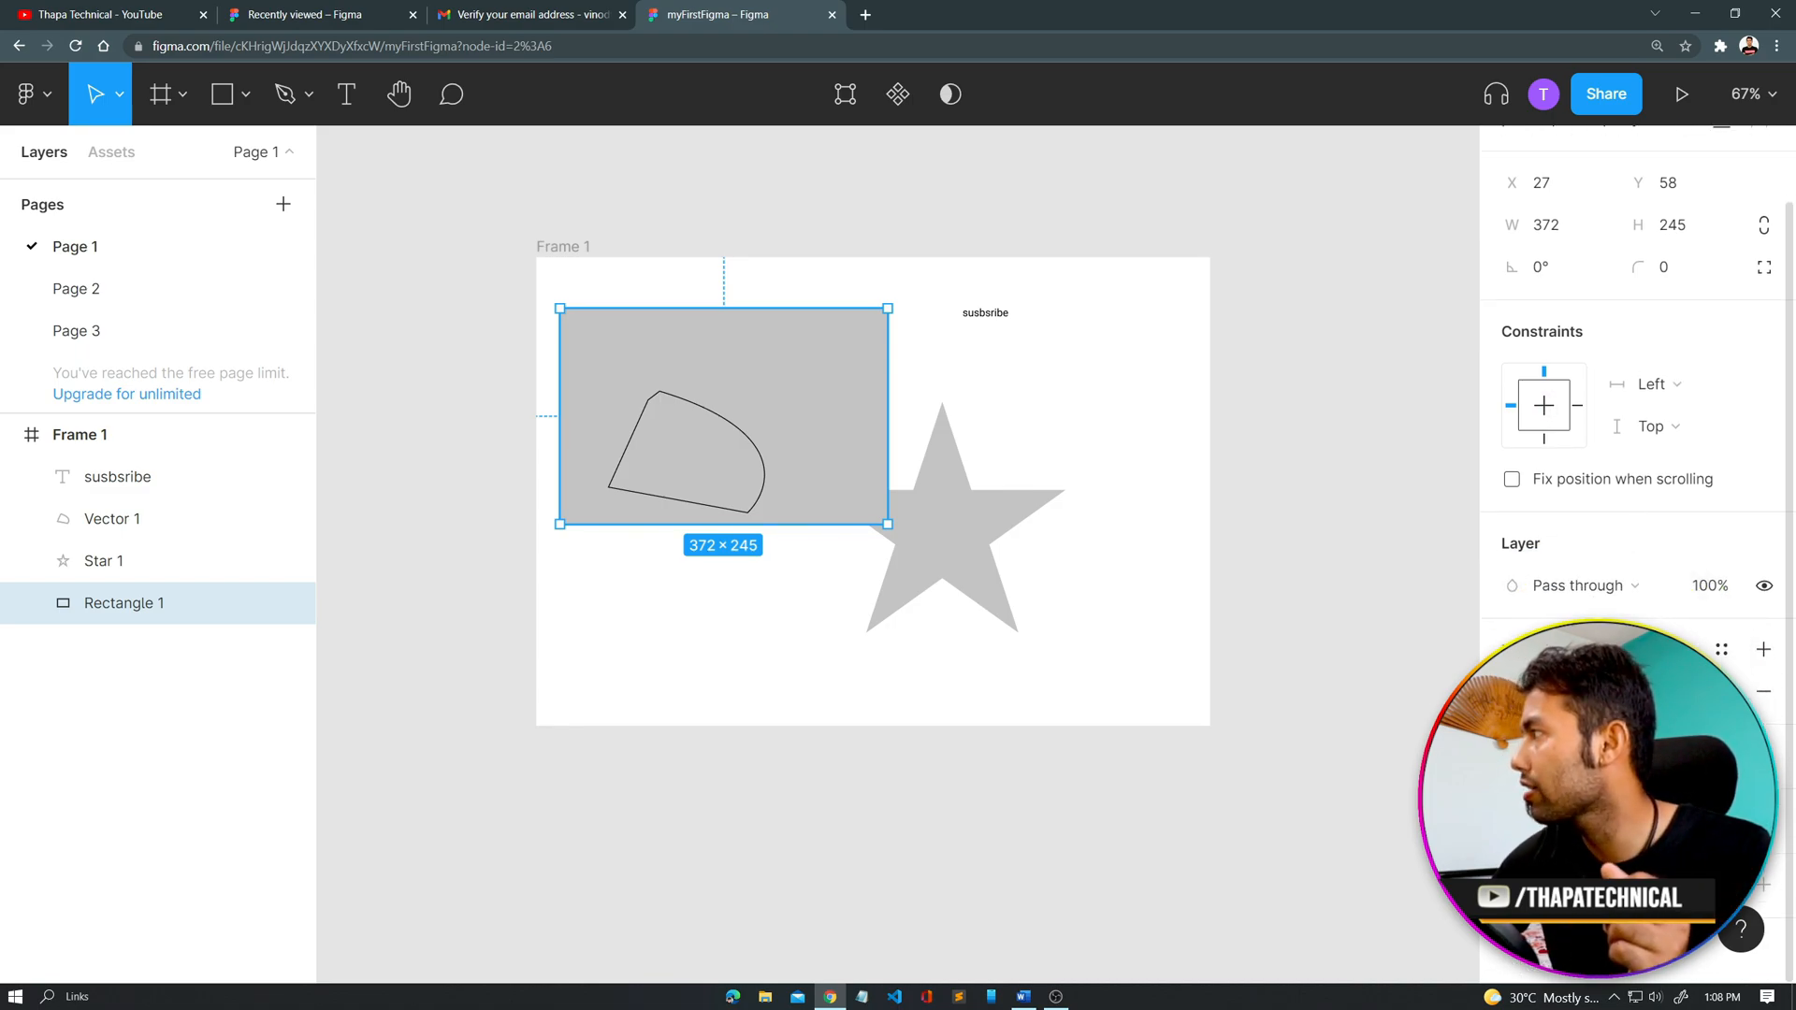
{"action": "left_click", "coordinate": [1513, 691]}
{"action": "left_click", "coordinate": [1201, 690]}
{"action": "left_click", "coordinate": [1435, 352]}
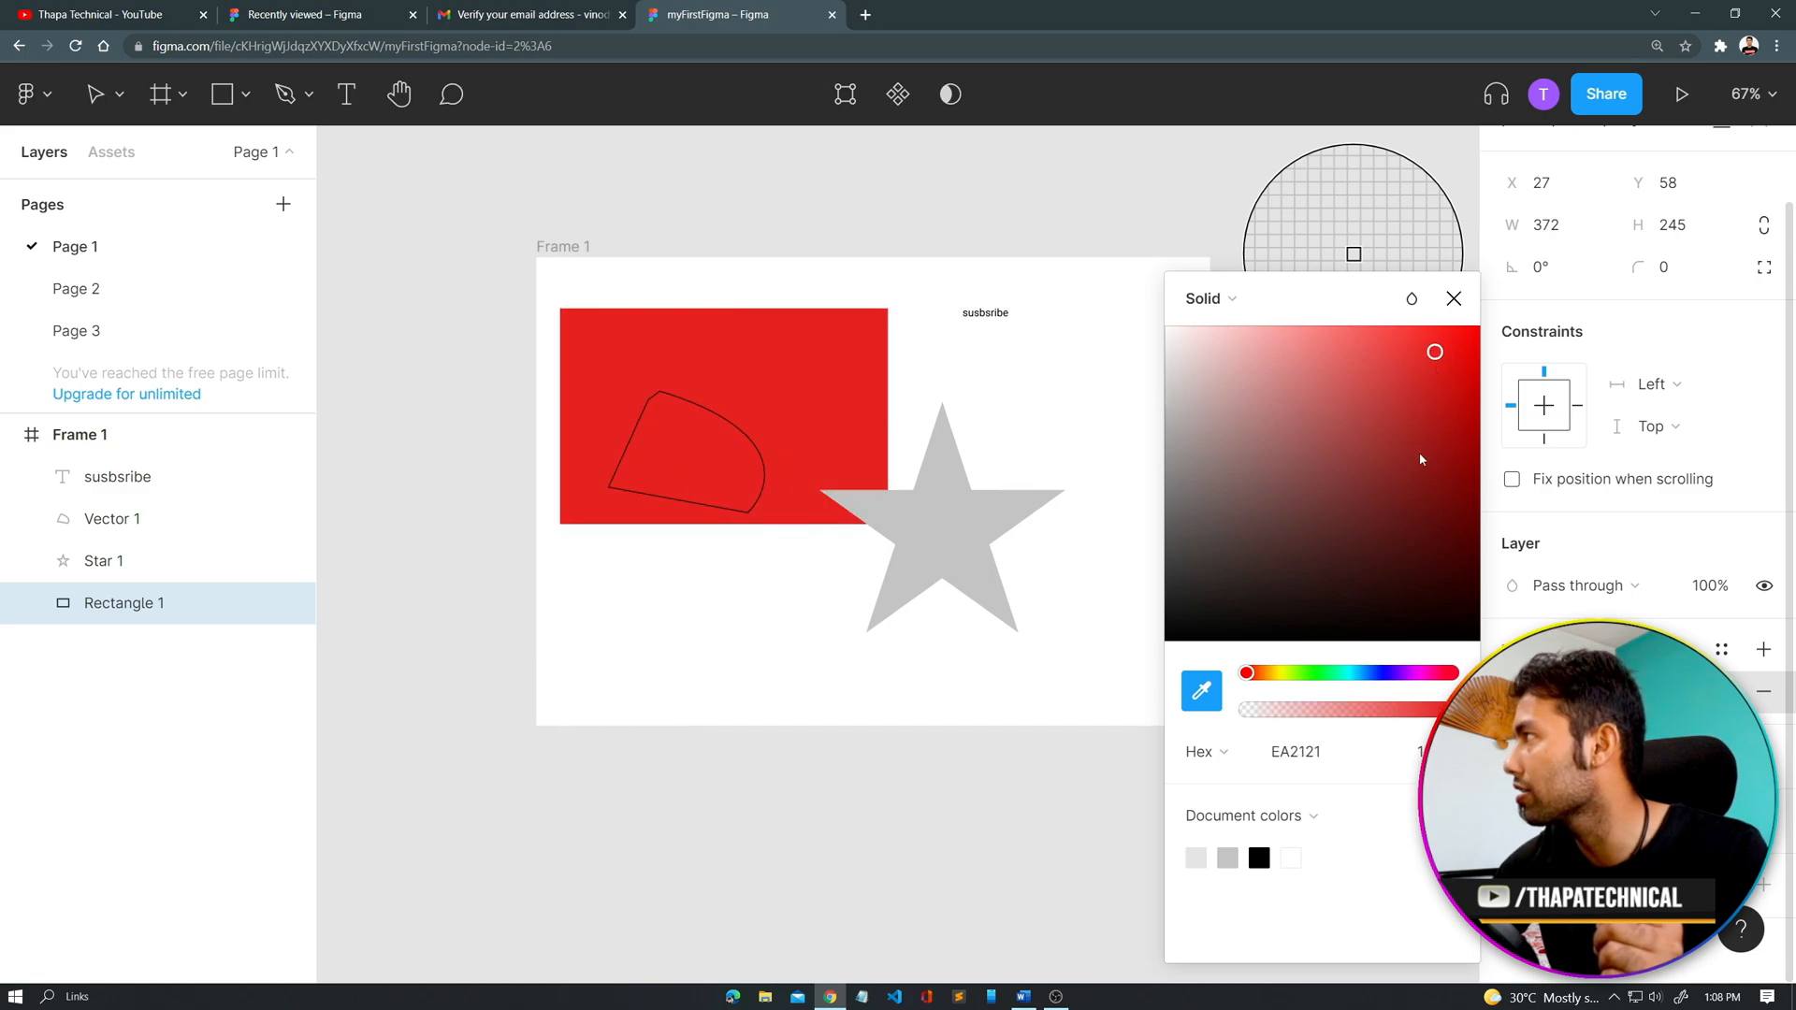
{"action": "key", "text": "Escape"}
{"action": "left_click", "coordinate": [1371, 391]}
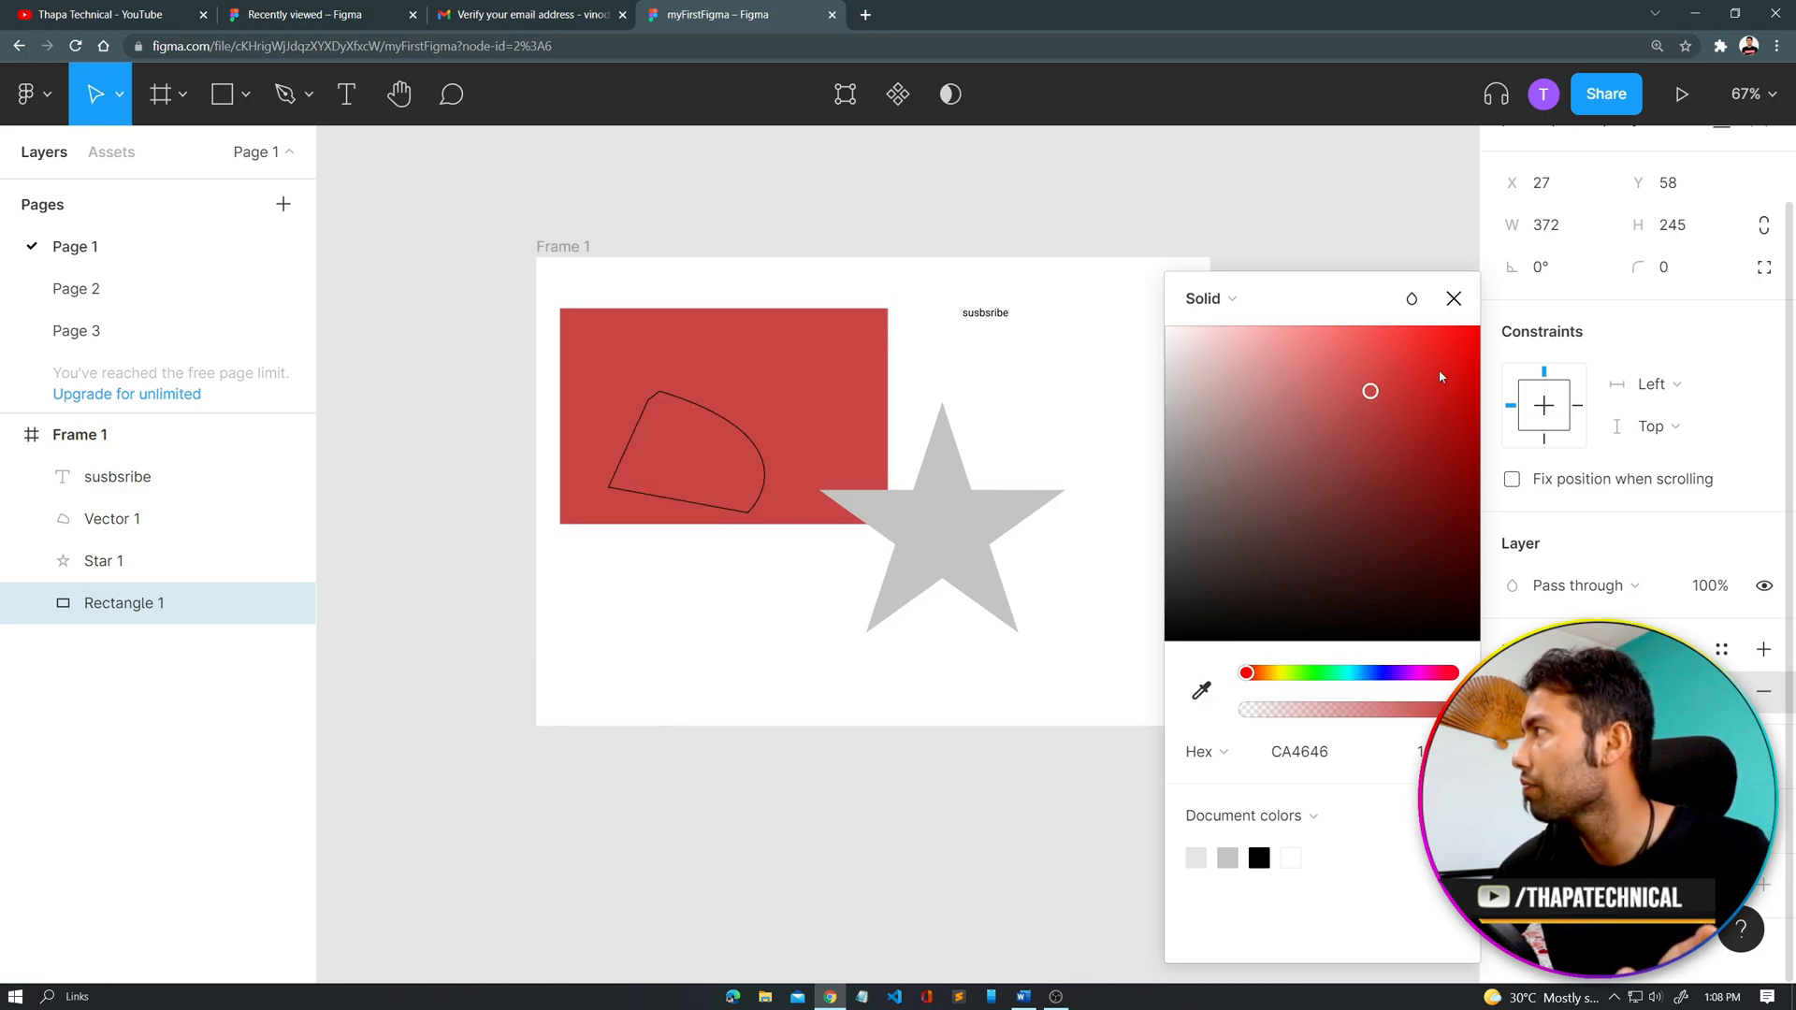
{"action": "left_click", "coordinate": [1454, 298]}
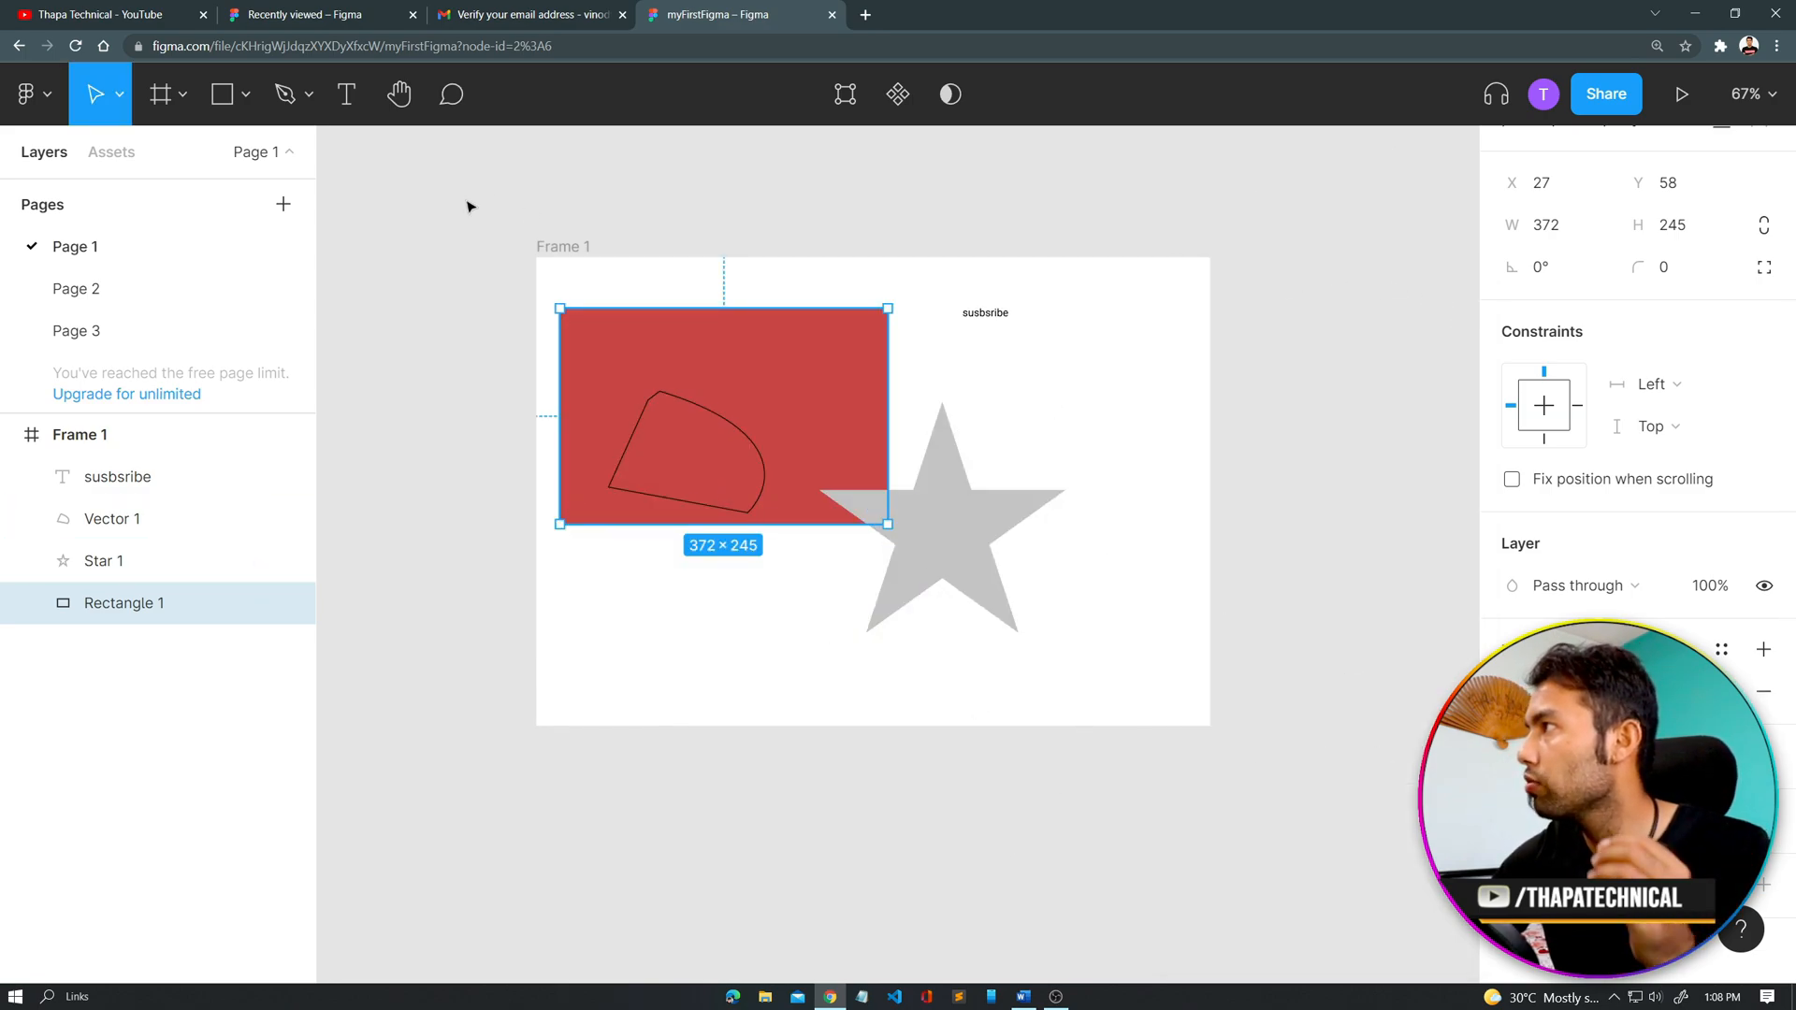
Step: Change the font of the "susbsribe" text to Romanesco
{"action": "left_click", "coordinate": [1007, 345]}
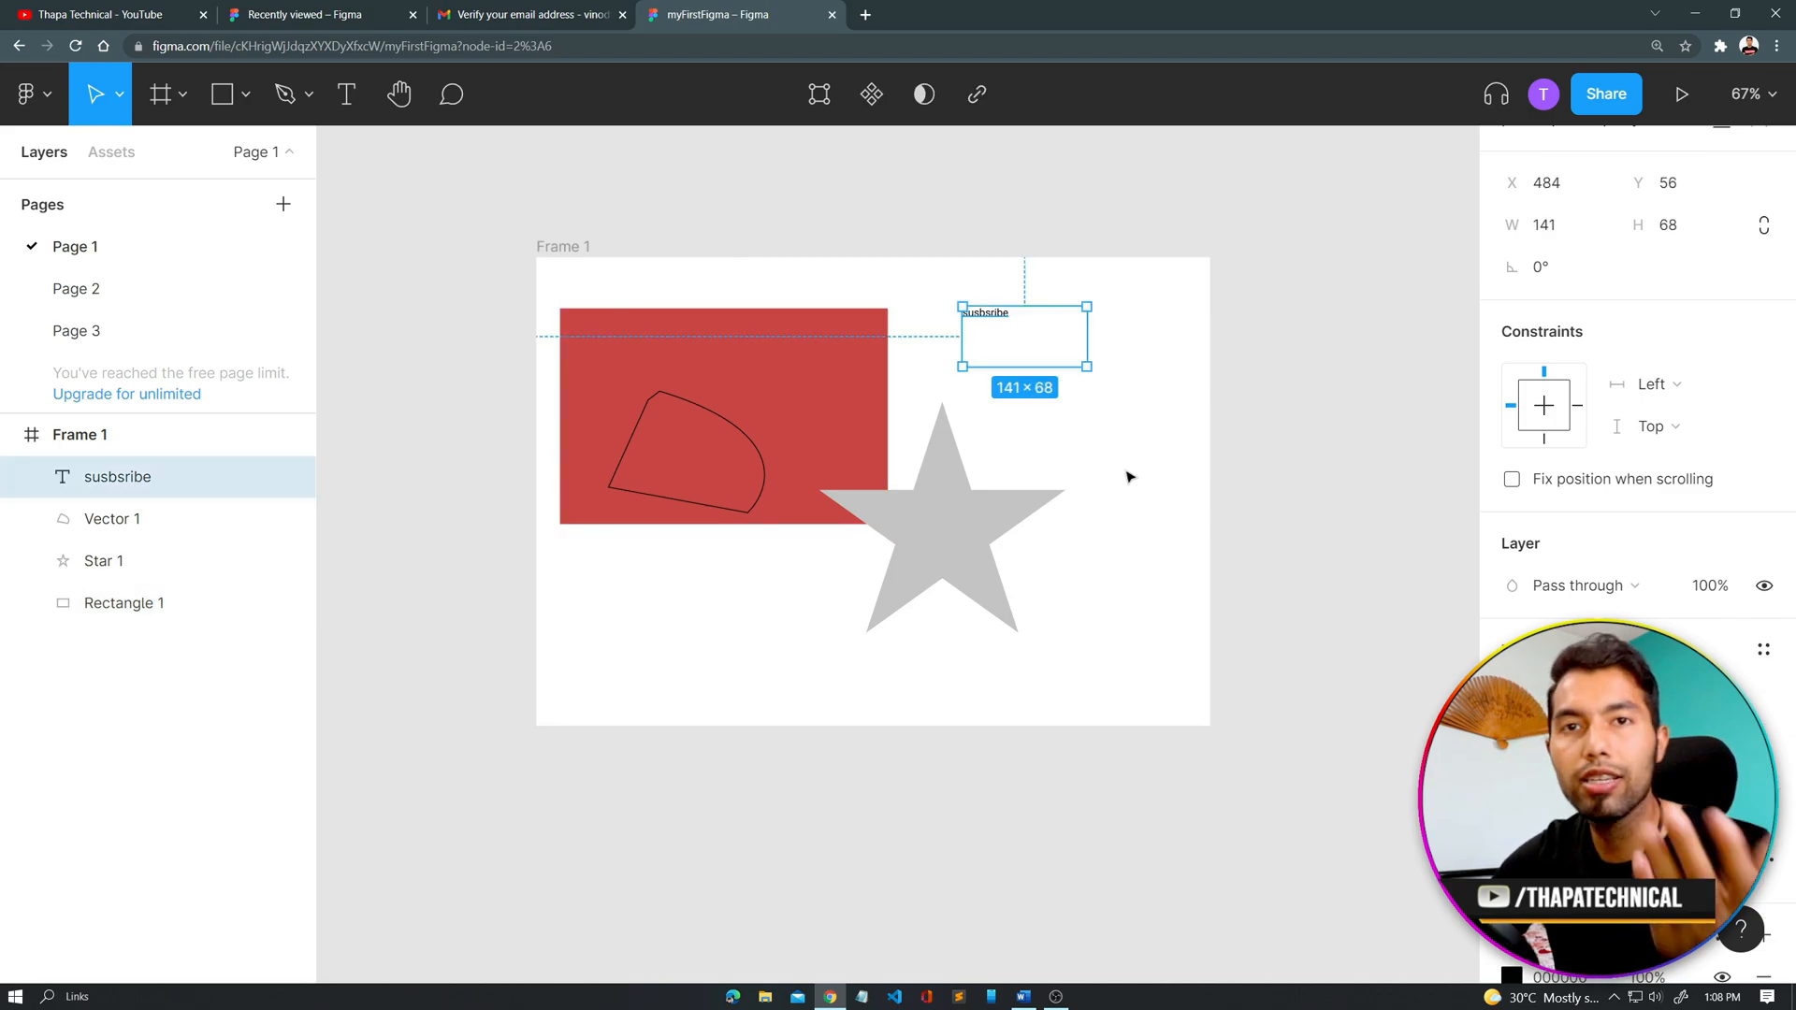
{"action": "scroll", "coordinate": [1611, 421], "scroll_direction": "down", "scroll_amount": 3}
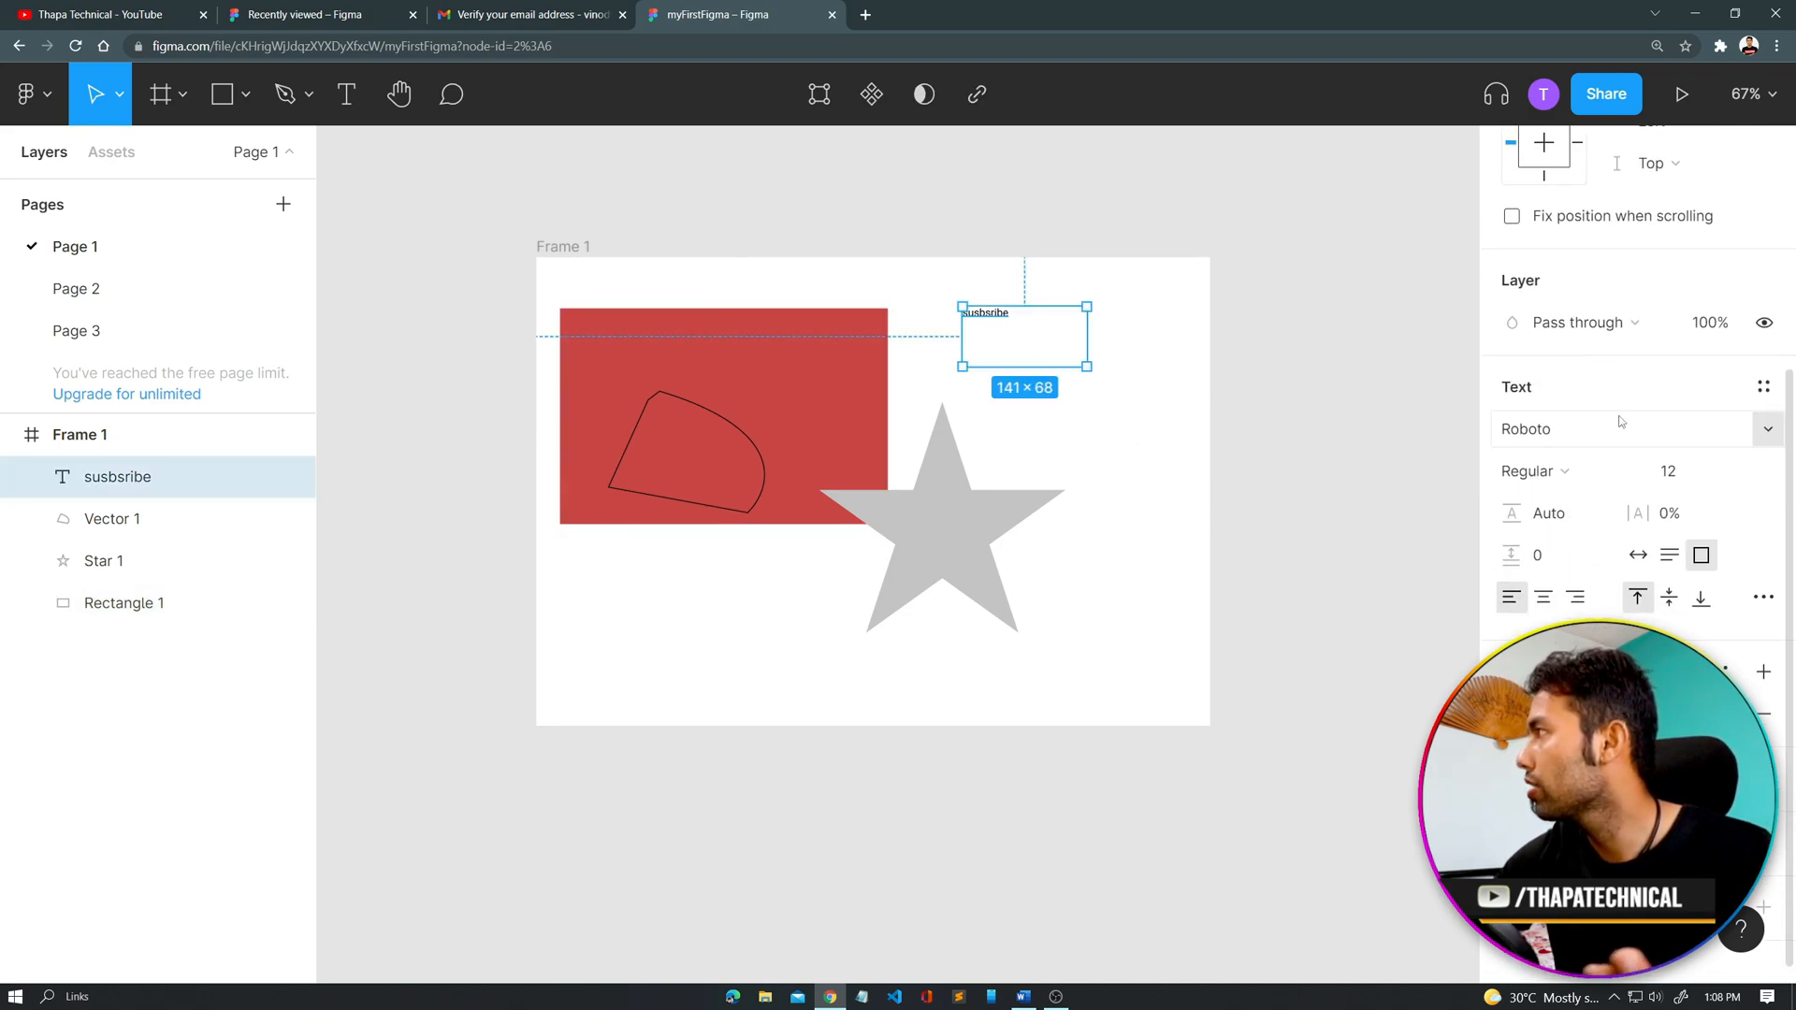
{"action": "left_click", "coordinate": [1681, 441]}
{"action": "left_click", "coordinate": [1767, 429]}
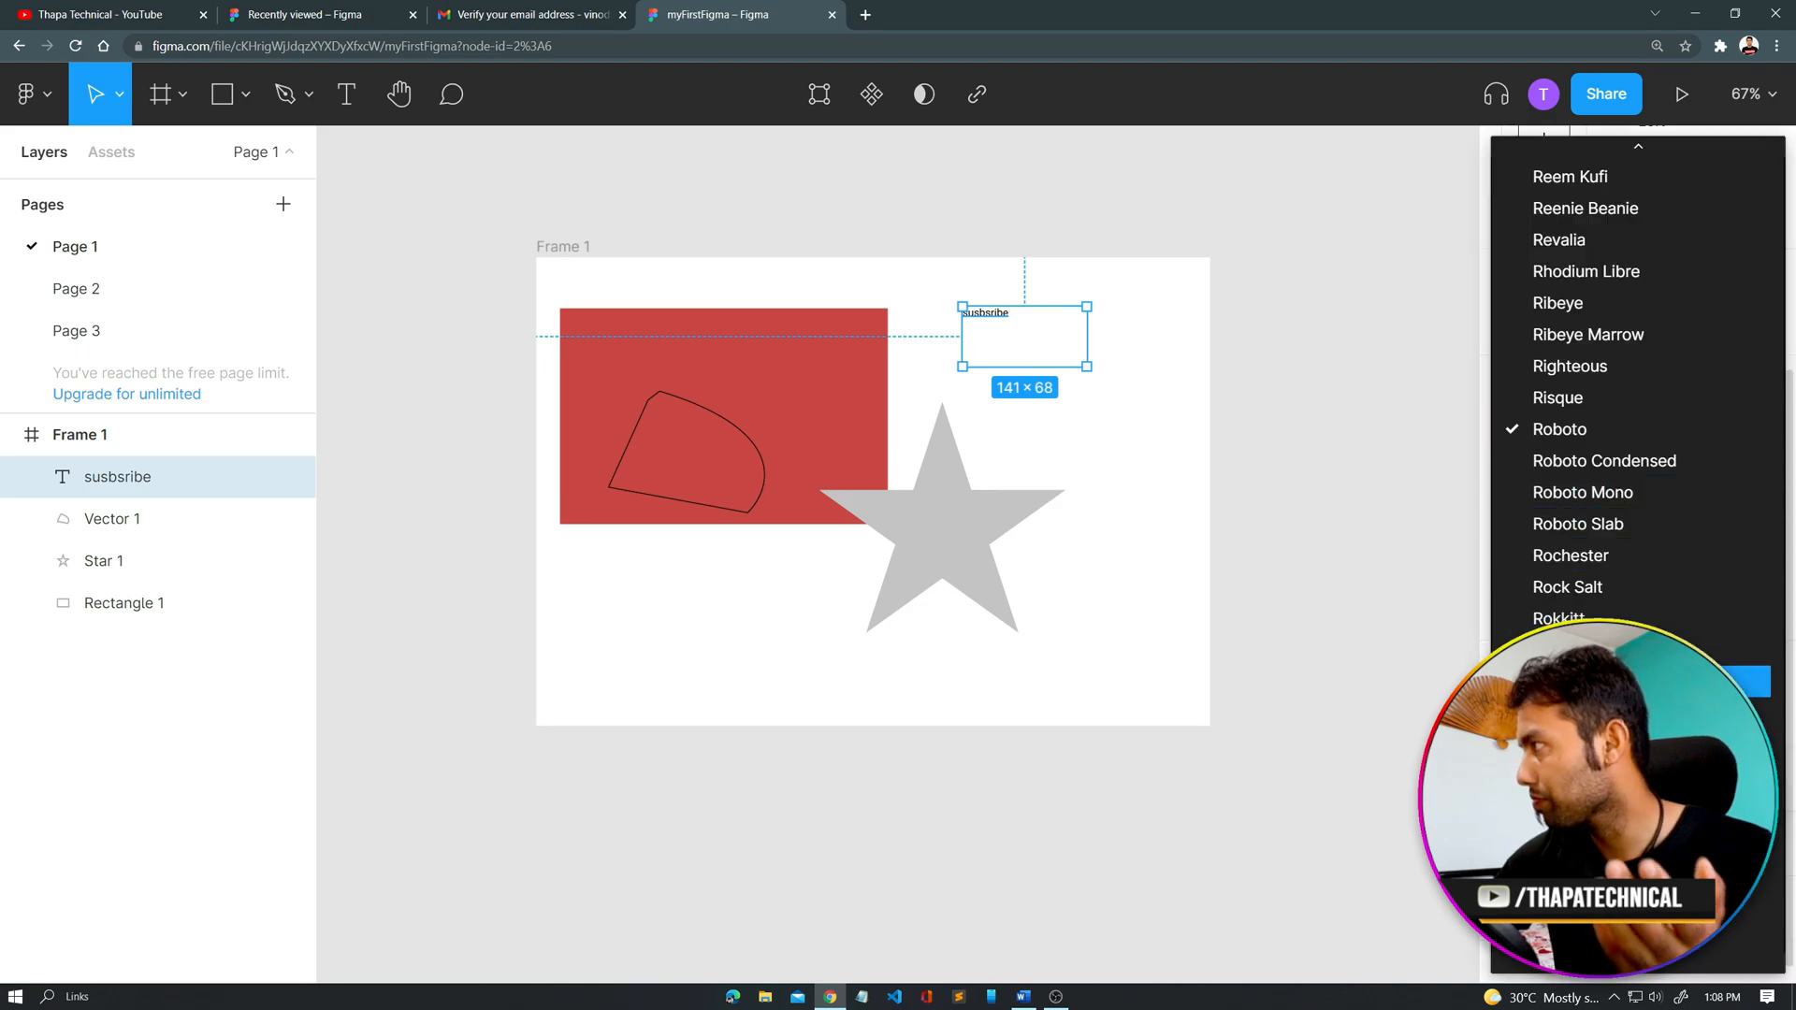
{"action": "left_click", "coordinate": [1548, 622]}
Step: Right-align the "susbsribe" text and set its text box to auto width
{"action": "left_click", "coordinate": [1574, 514]}
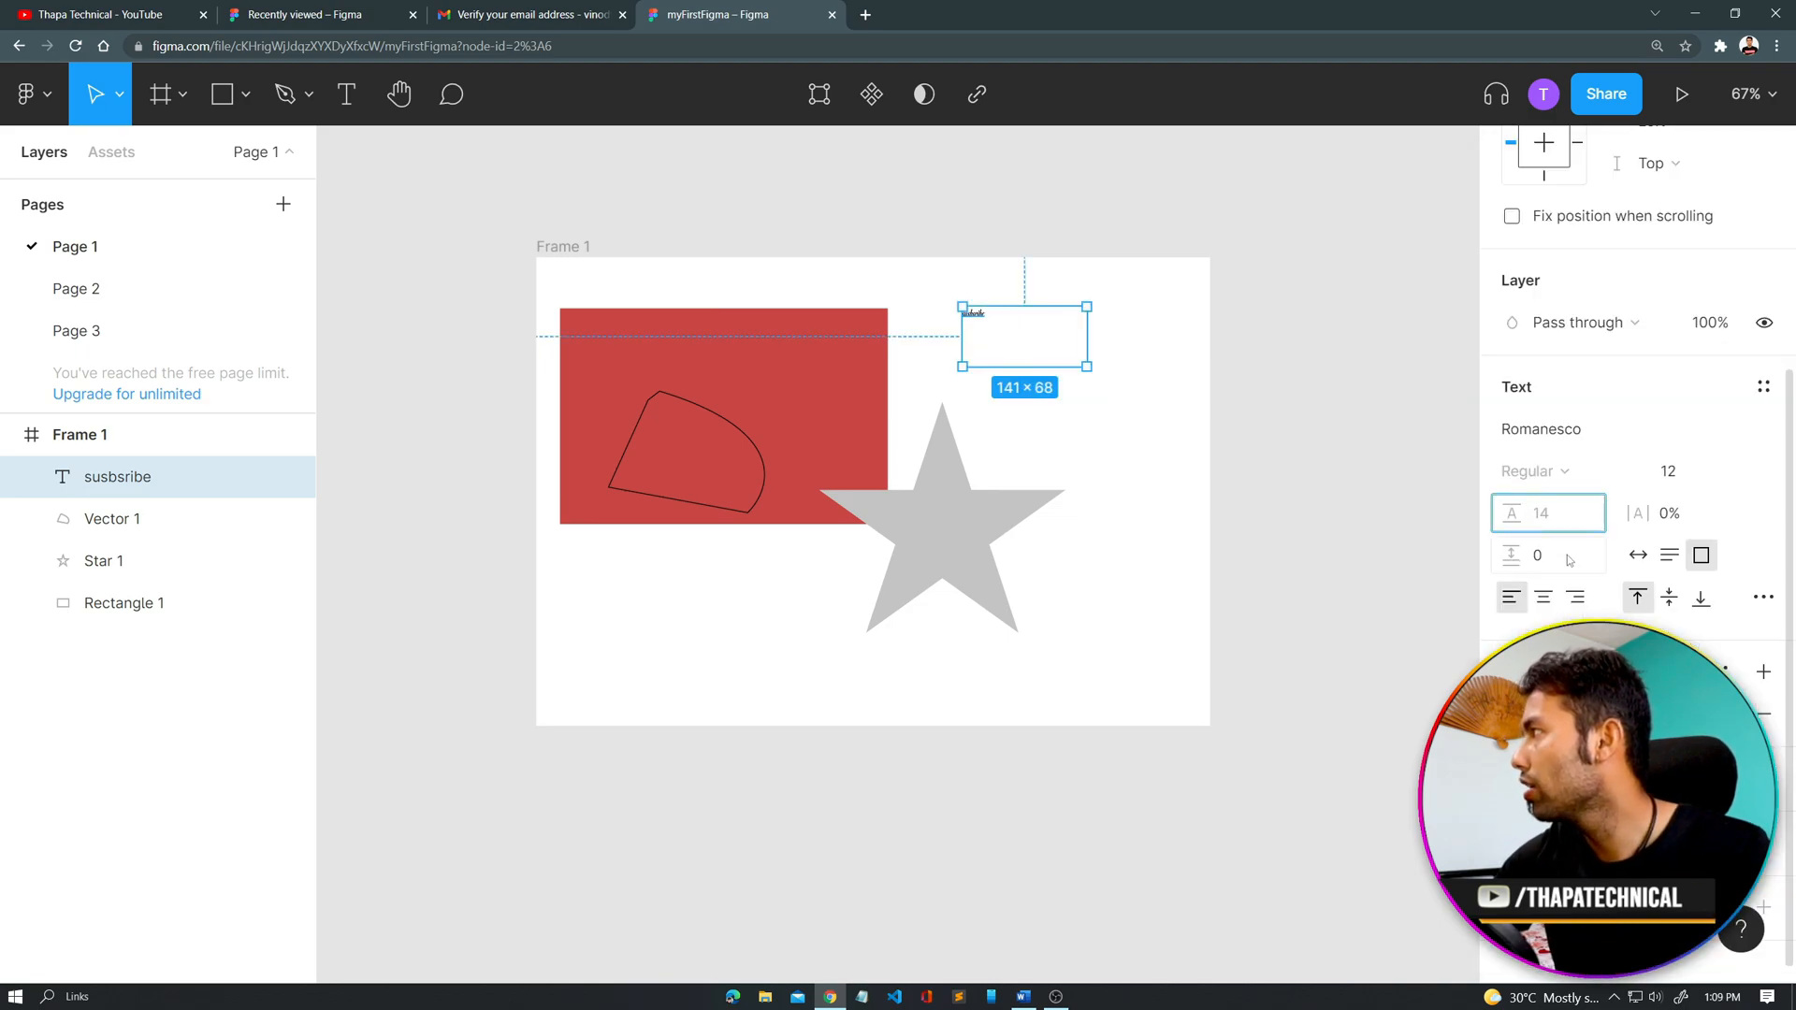
{"action": "left_click", "coordinate": [1552, 605]}
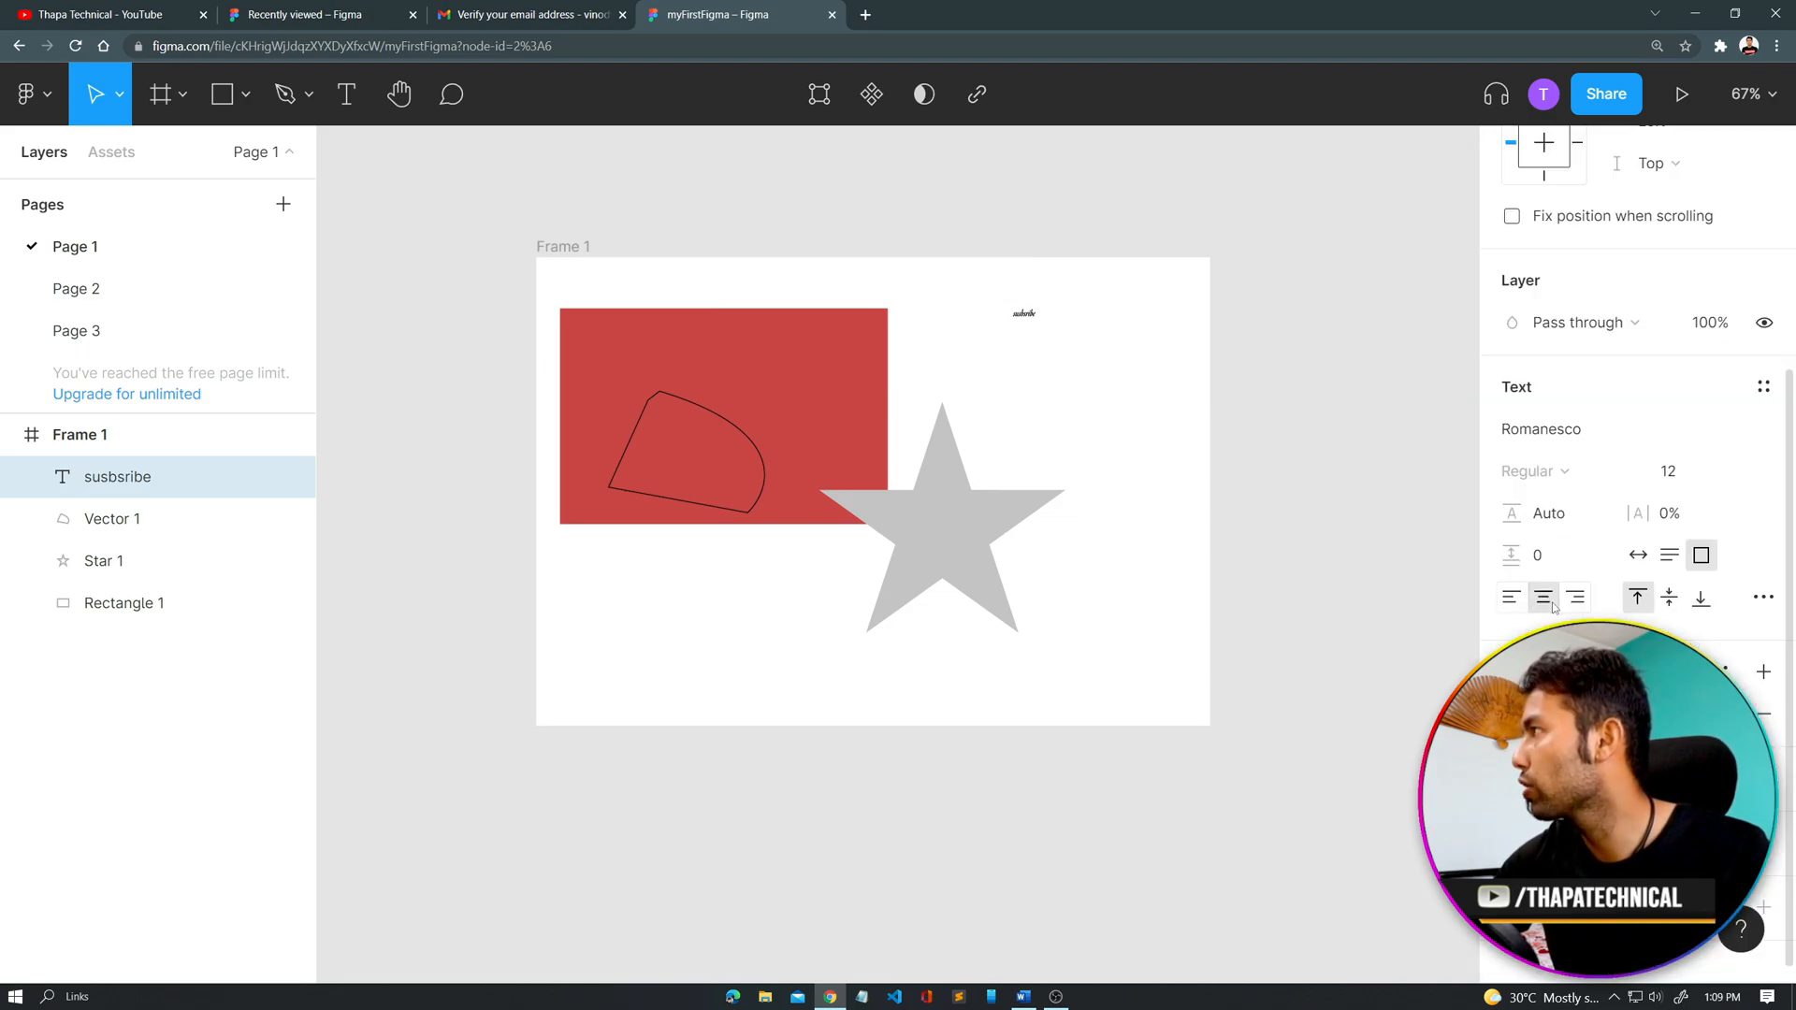
{"action": "left_click", "coordinate": [1638, 556]}
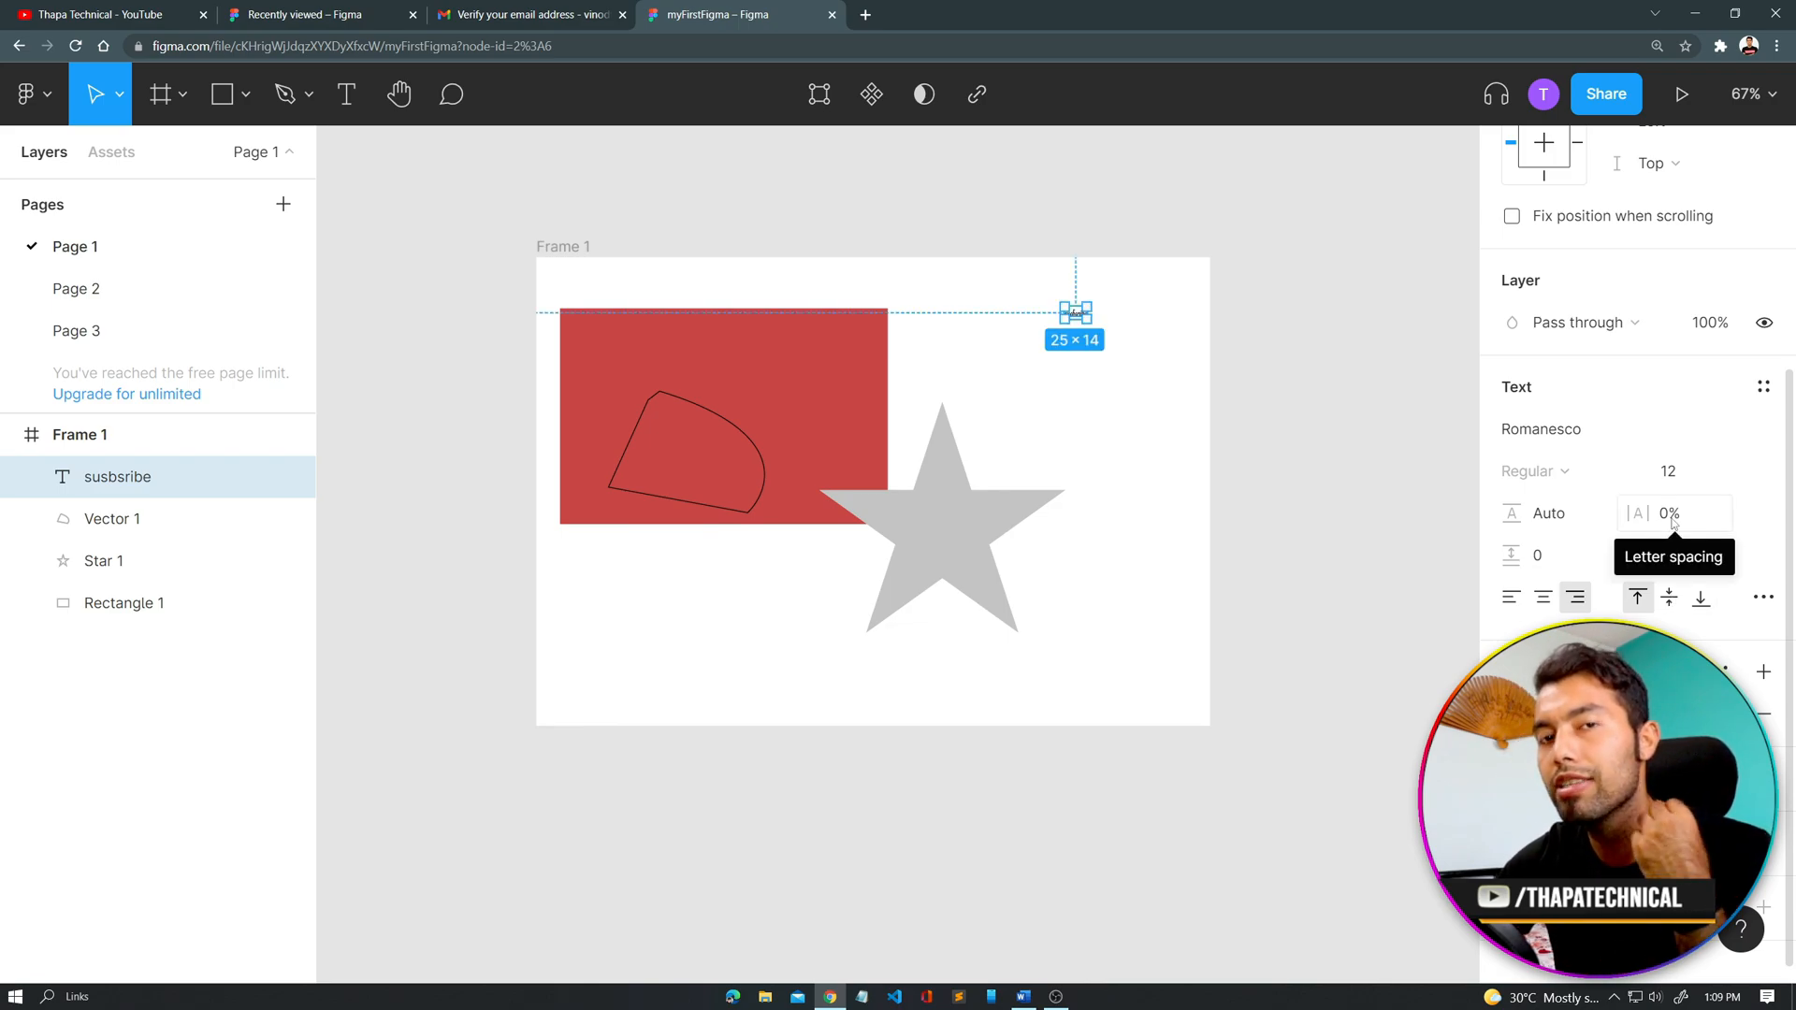
Step: Show the red rectangle's independent corner radii and nudge the rectangle up 9 px to Y 49
{"action": "scroll", "coordinate": [1673, 523], "scroll_direction": "up", "scroll_amount": 4}
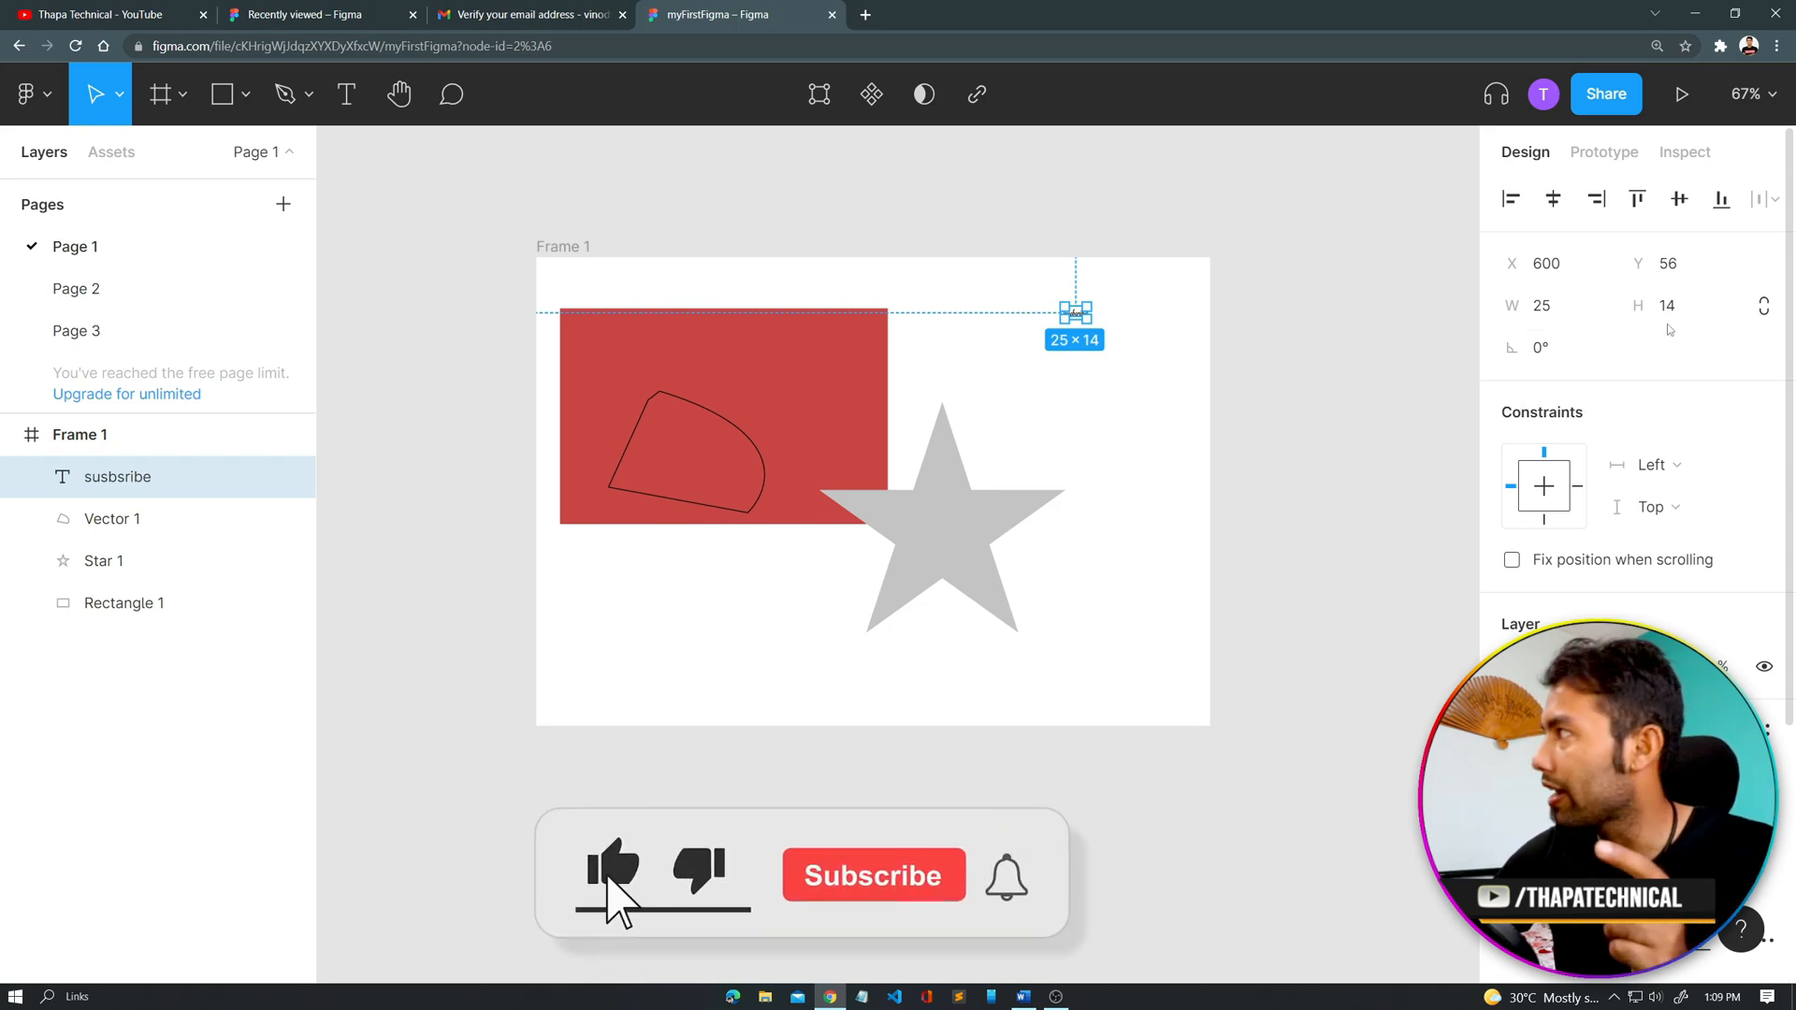
{"action": "left_click", "coordinate": [671, 349]}
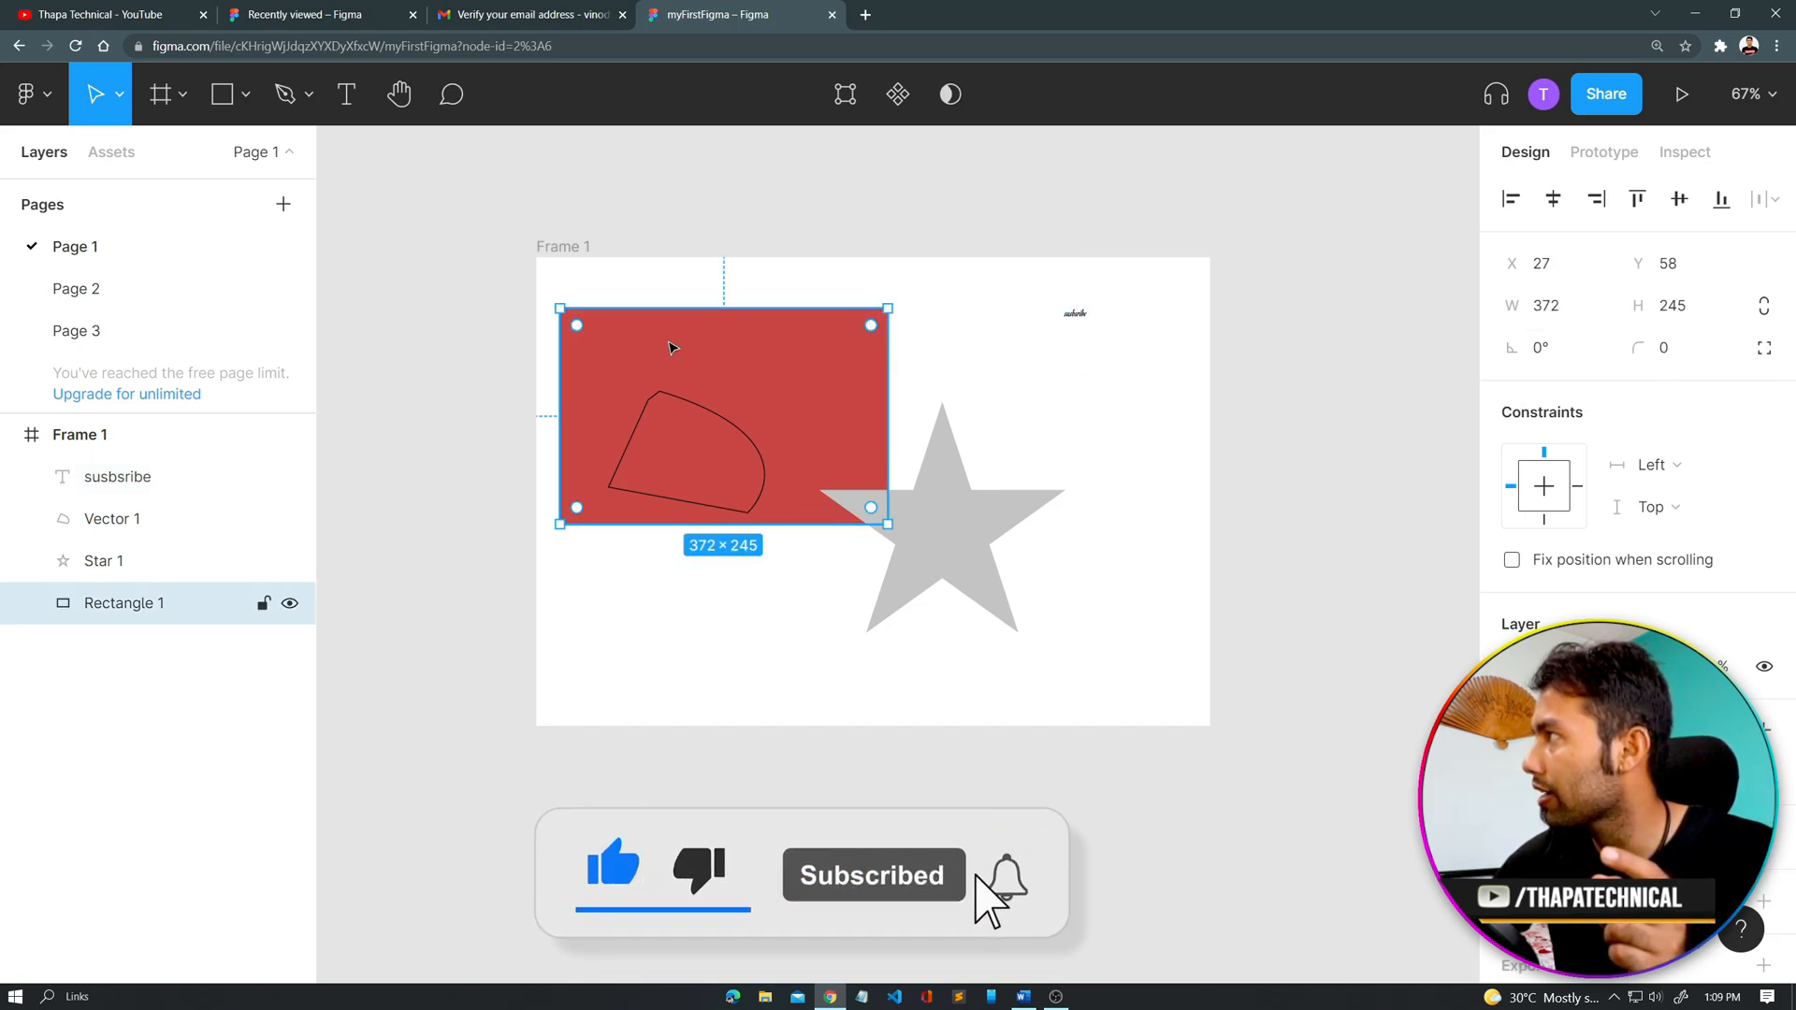
{"action": "left_click", "coordinate": [1674, 349]}
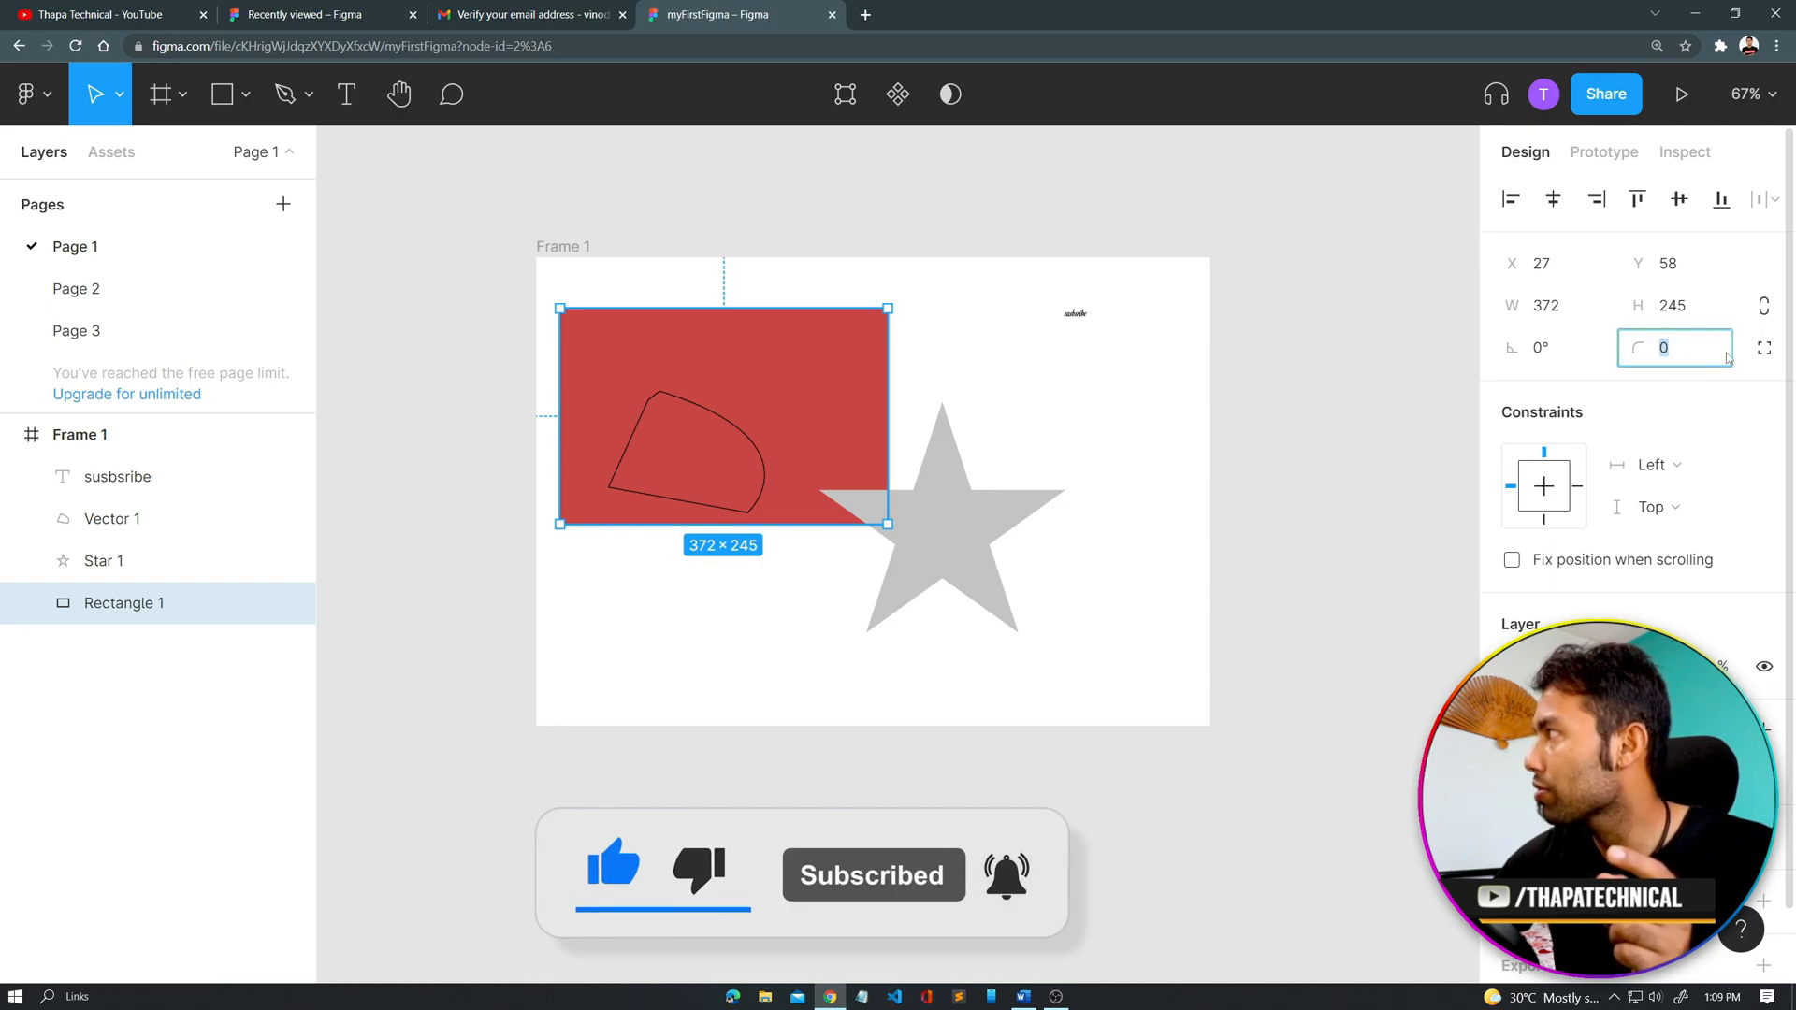
{"action": "left_click", "coordinate": [1764, 350]}
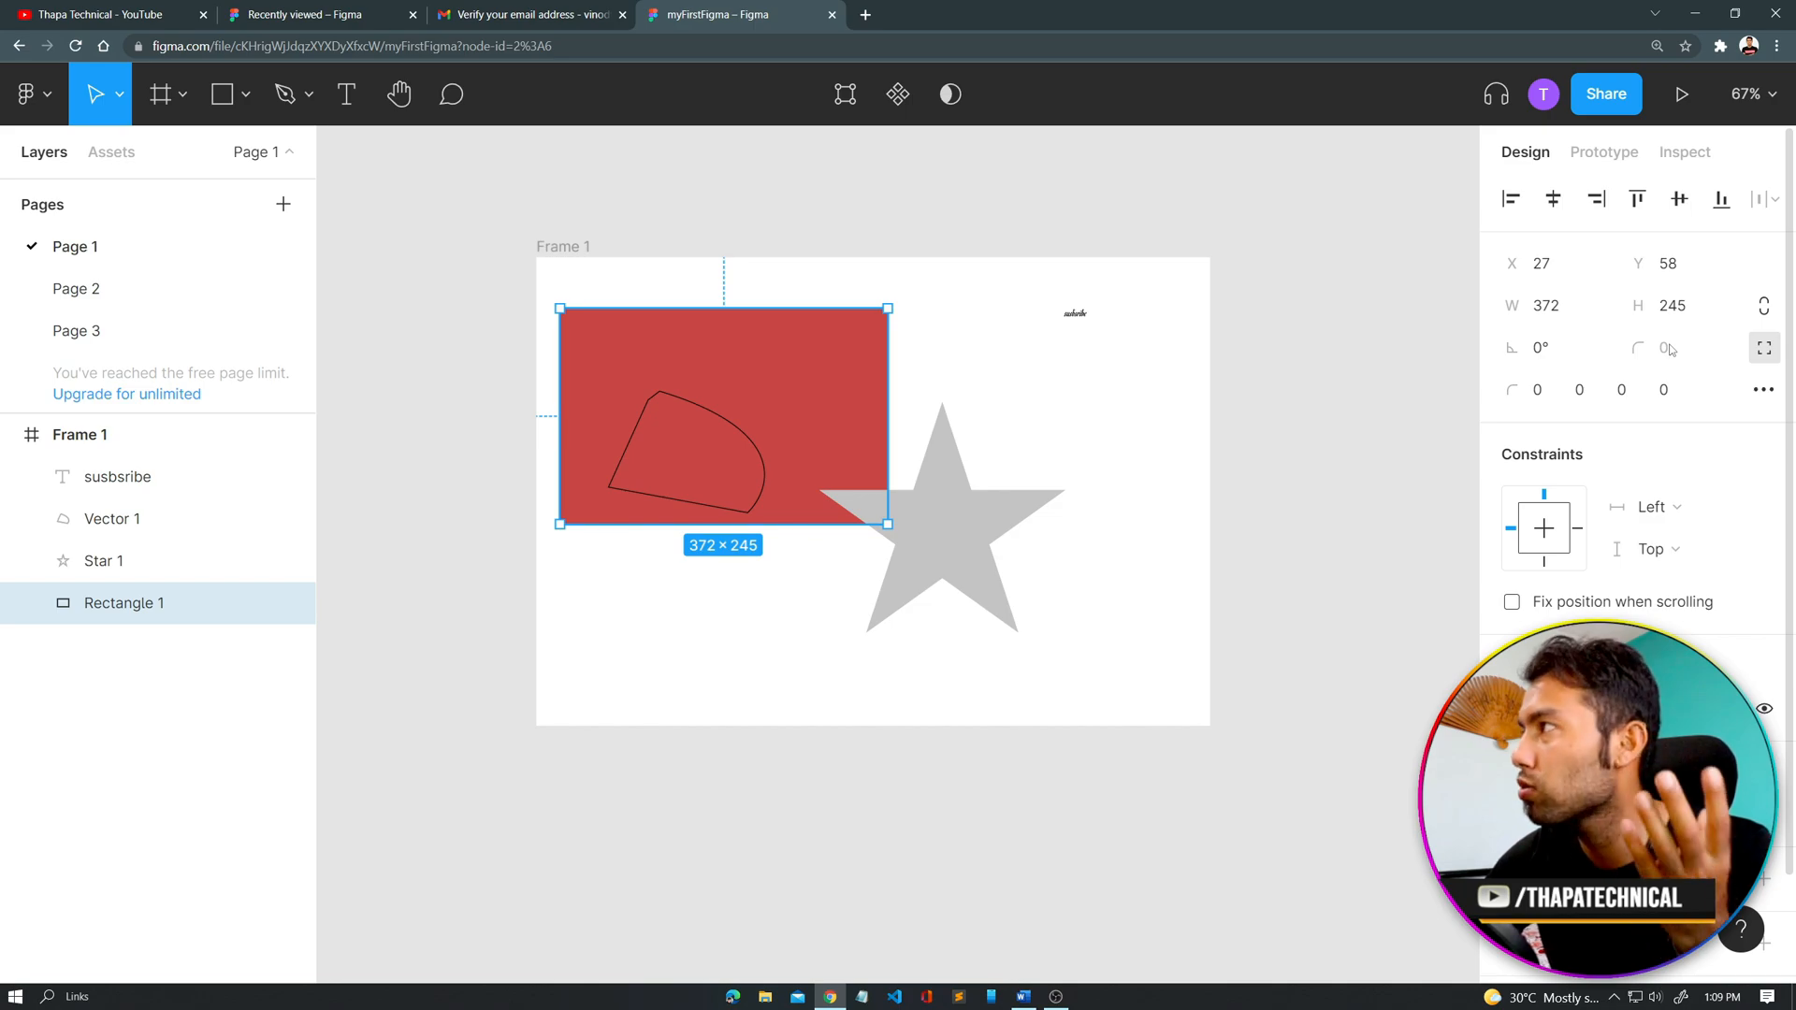
{"action": "key", "text": "Up"}
{"action": "key", "text": "Up"}
{"action": "key", "text": "Up"}
{"action": "key", "text": "Up"}
{"action": "key", "text": "Up"}
{"action": "key", "text": "Up"}
{"action": "key", "text": "Up"}
{"action": "key", "text": "Up"}
{"action": "key", "text": "Up"}
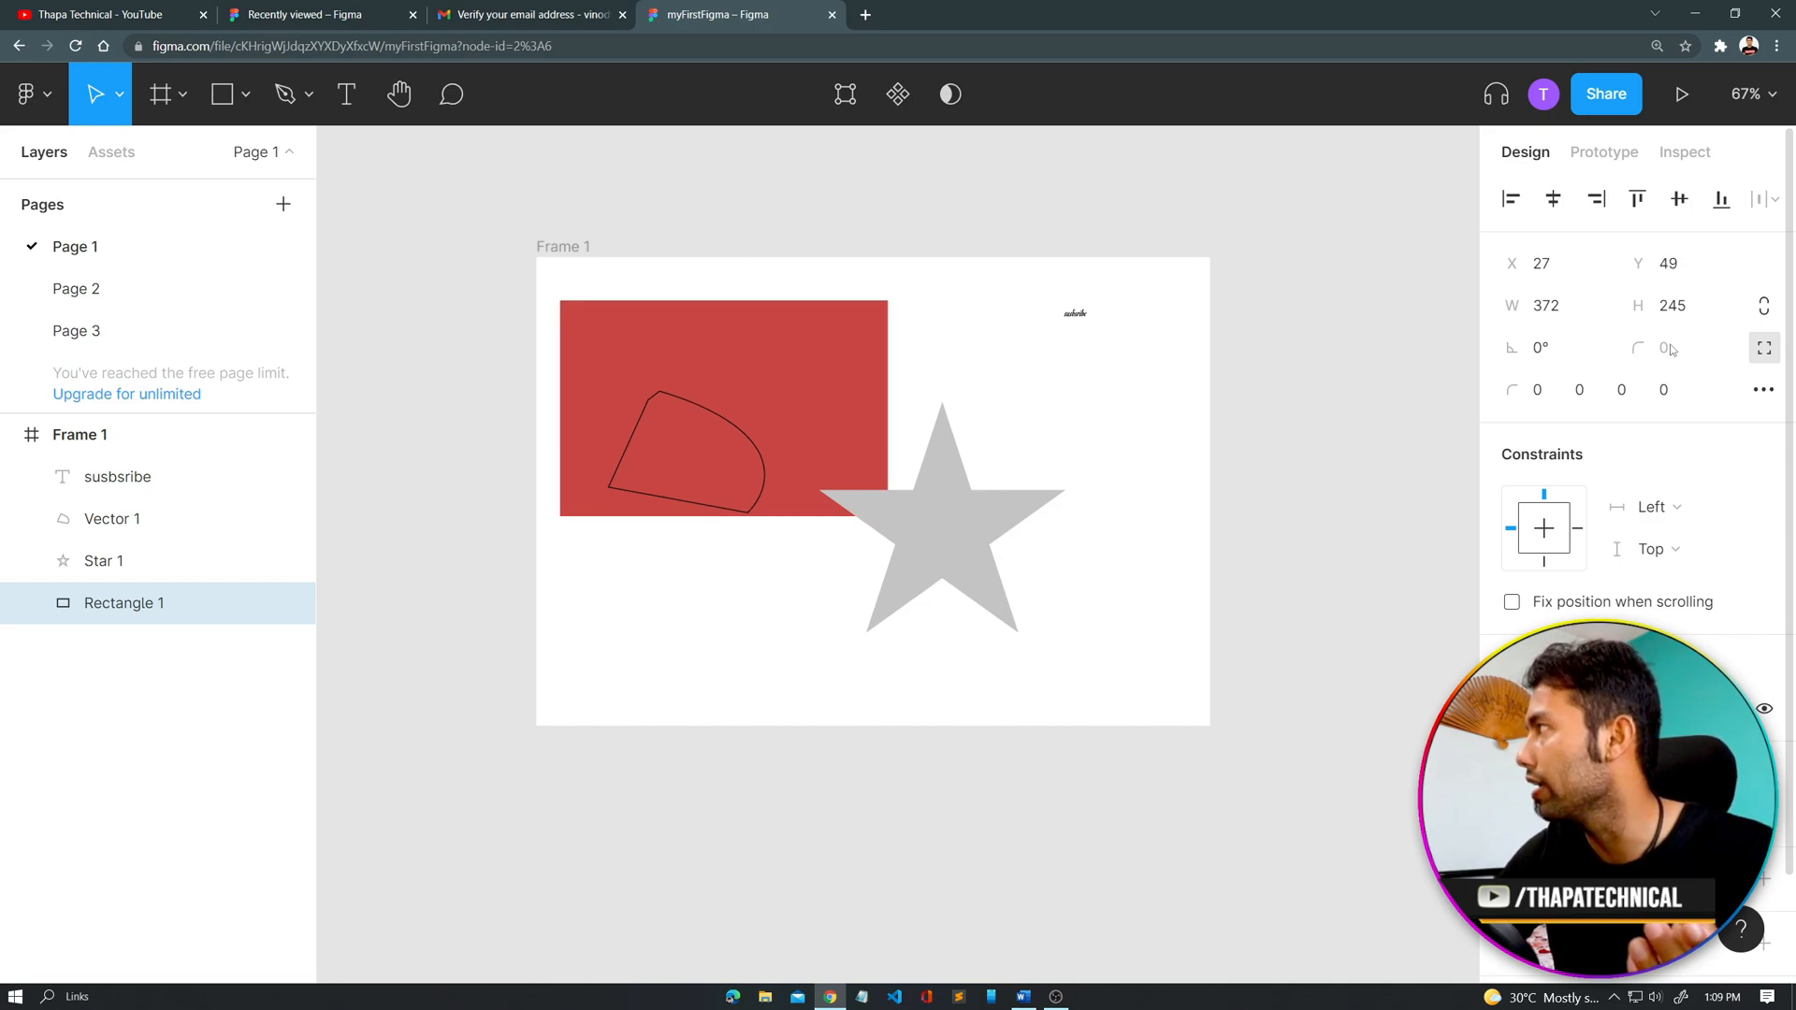
Step: Return the red rectangle to one shared corner radius and round its corners to 122.5
{"action": "left_click", "coordinate": [1763, 389]}
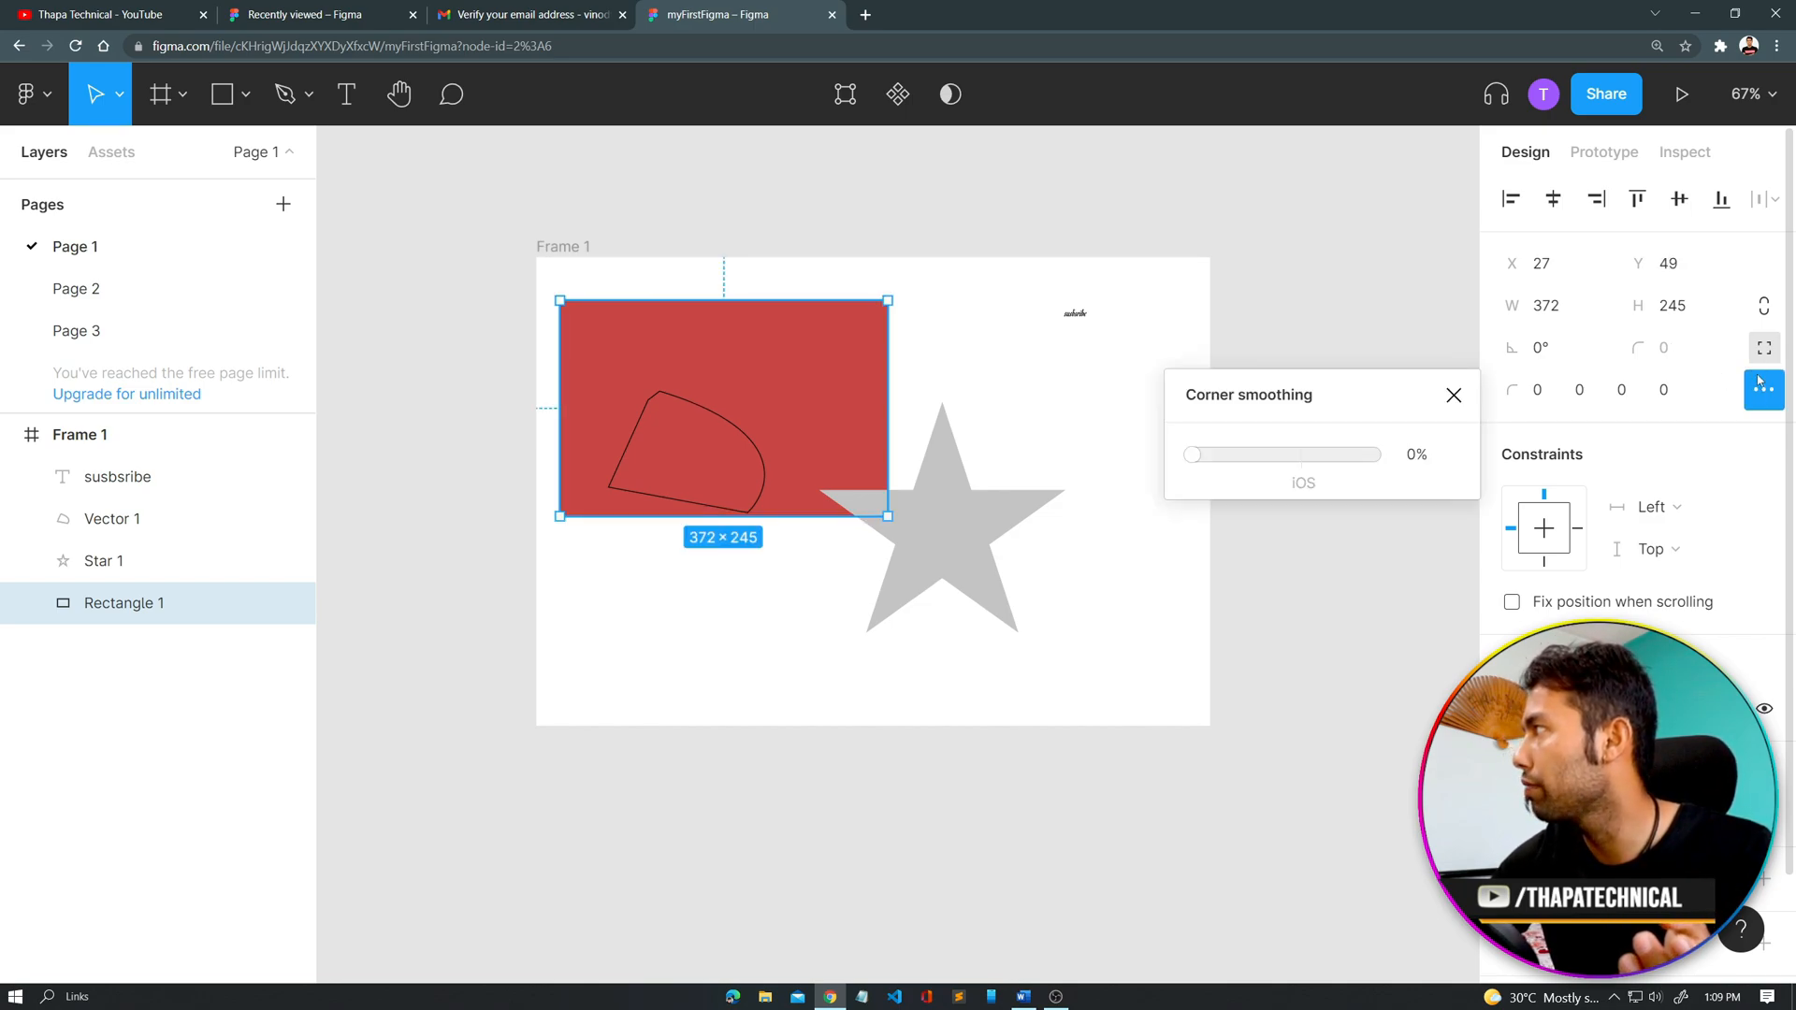
{"action": "left_click", "coordinate": [1763, 349]}
{"action": "type", "text": "11"}
{"action": "key", "text": "Return"}
{"action": "key", "text": "shift+Up"}
{"action": "key", "text": "shift+Up"}
{"action": "key", "text": "shift+Up"}
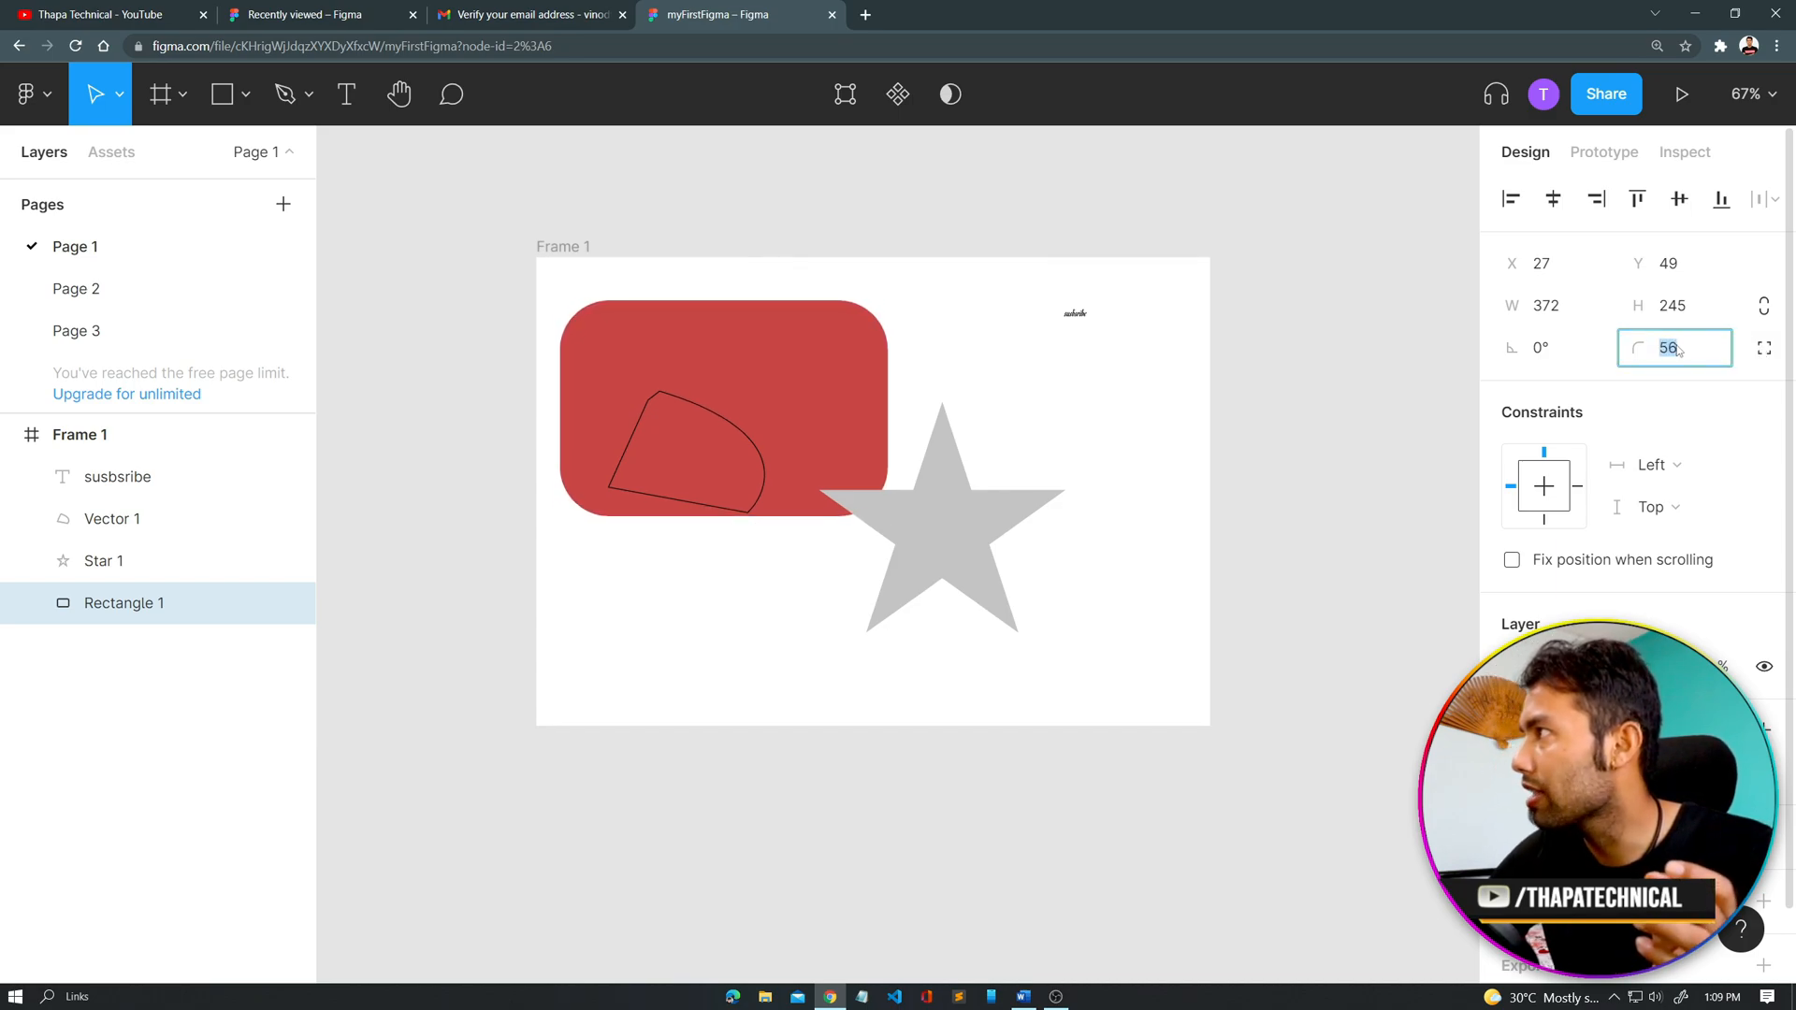
{"action": "key", "text": "Up"}
{"action": "key", "text": "Up"}
{"action": "key", "text": "Up"}
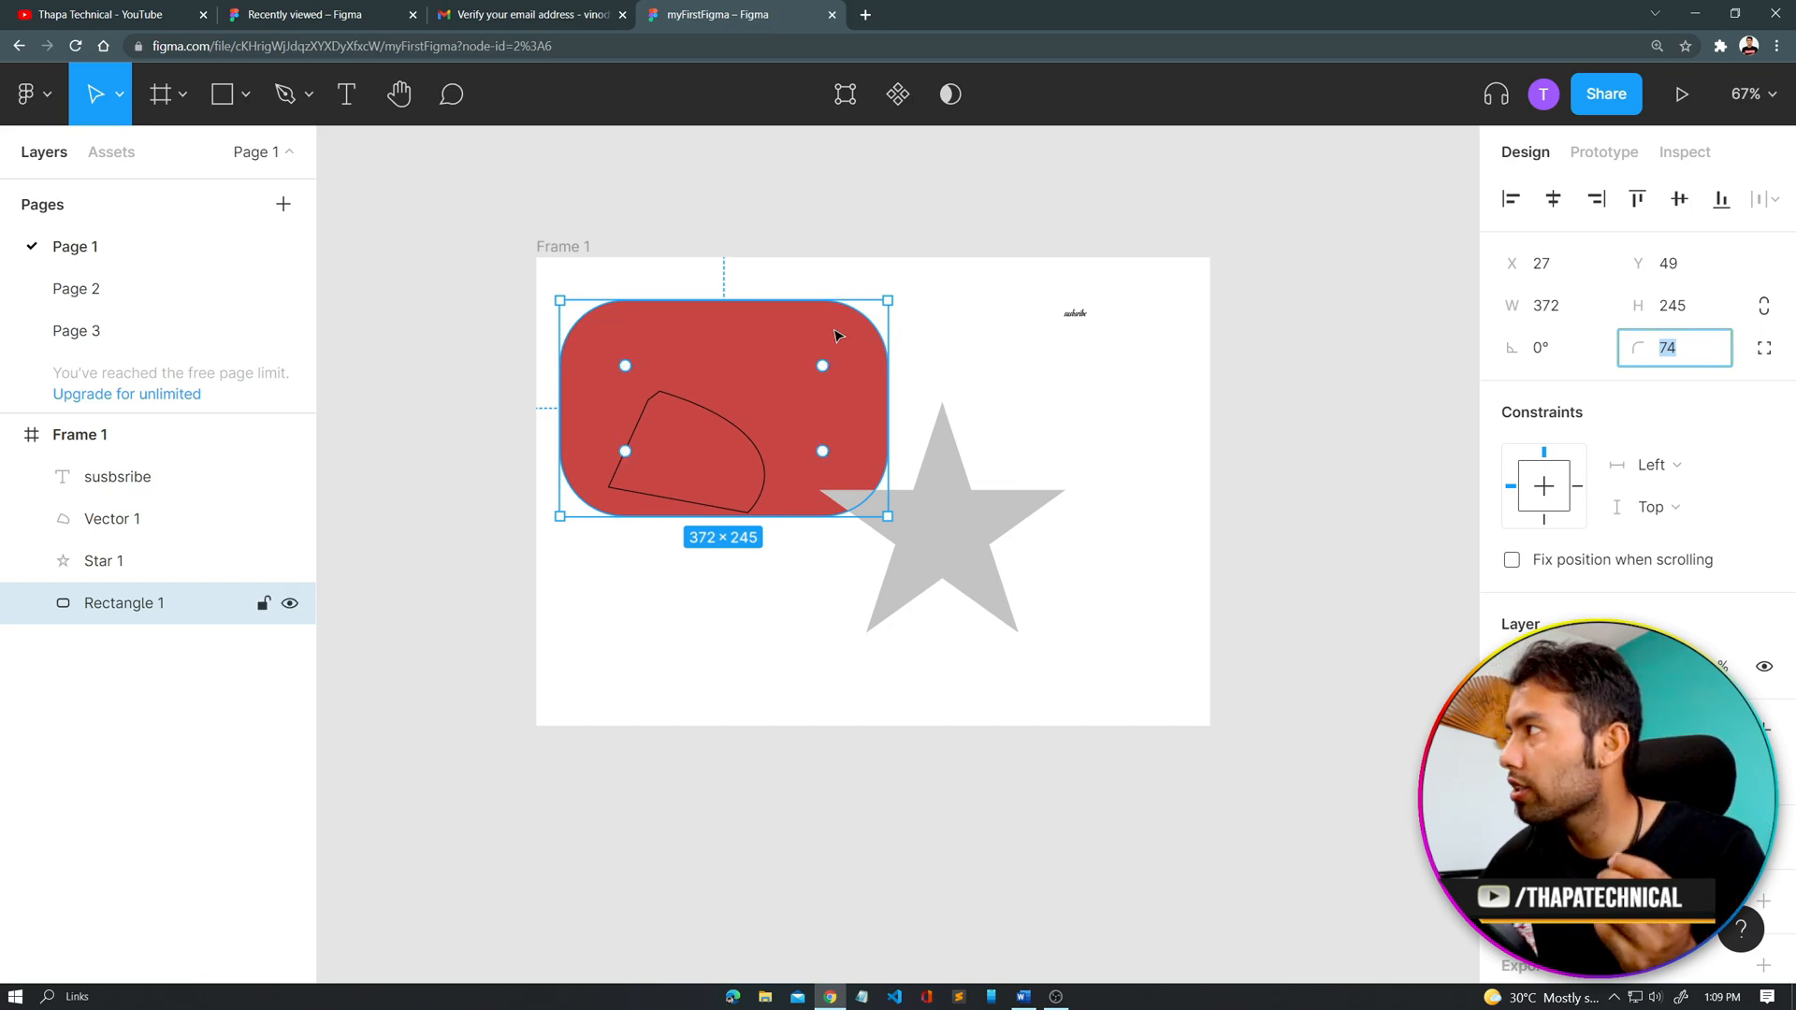
{"action": "left_click_drag", "start_coordinate": [822, 366], "coordinate": [719, 393]}
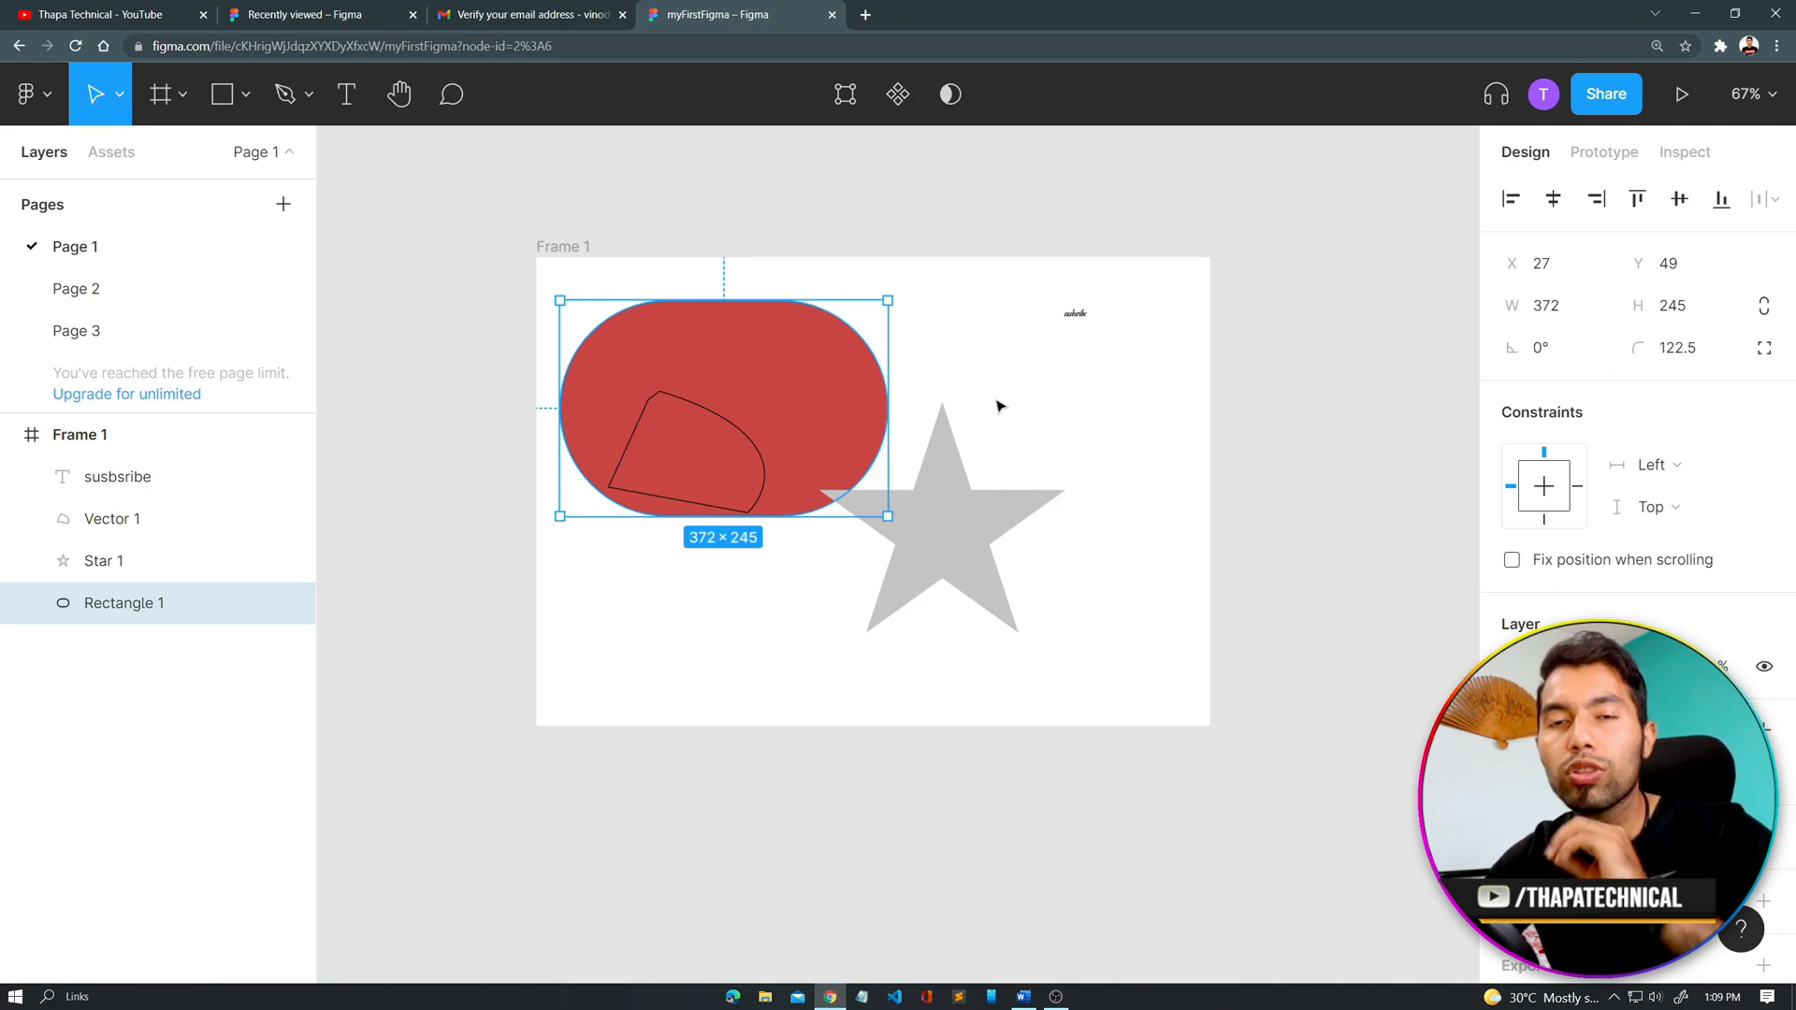
Step: Check the star's prototype options and inspect the rounded rectangle's properties and CSS code, including its border-radius line
{"action": "left_click", "coordinate": [973, 549]}
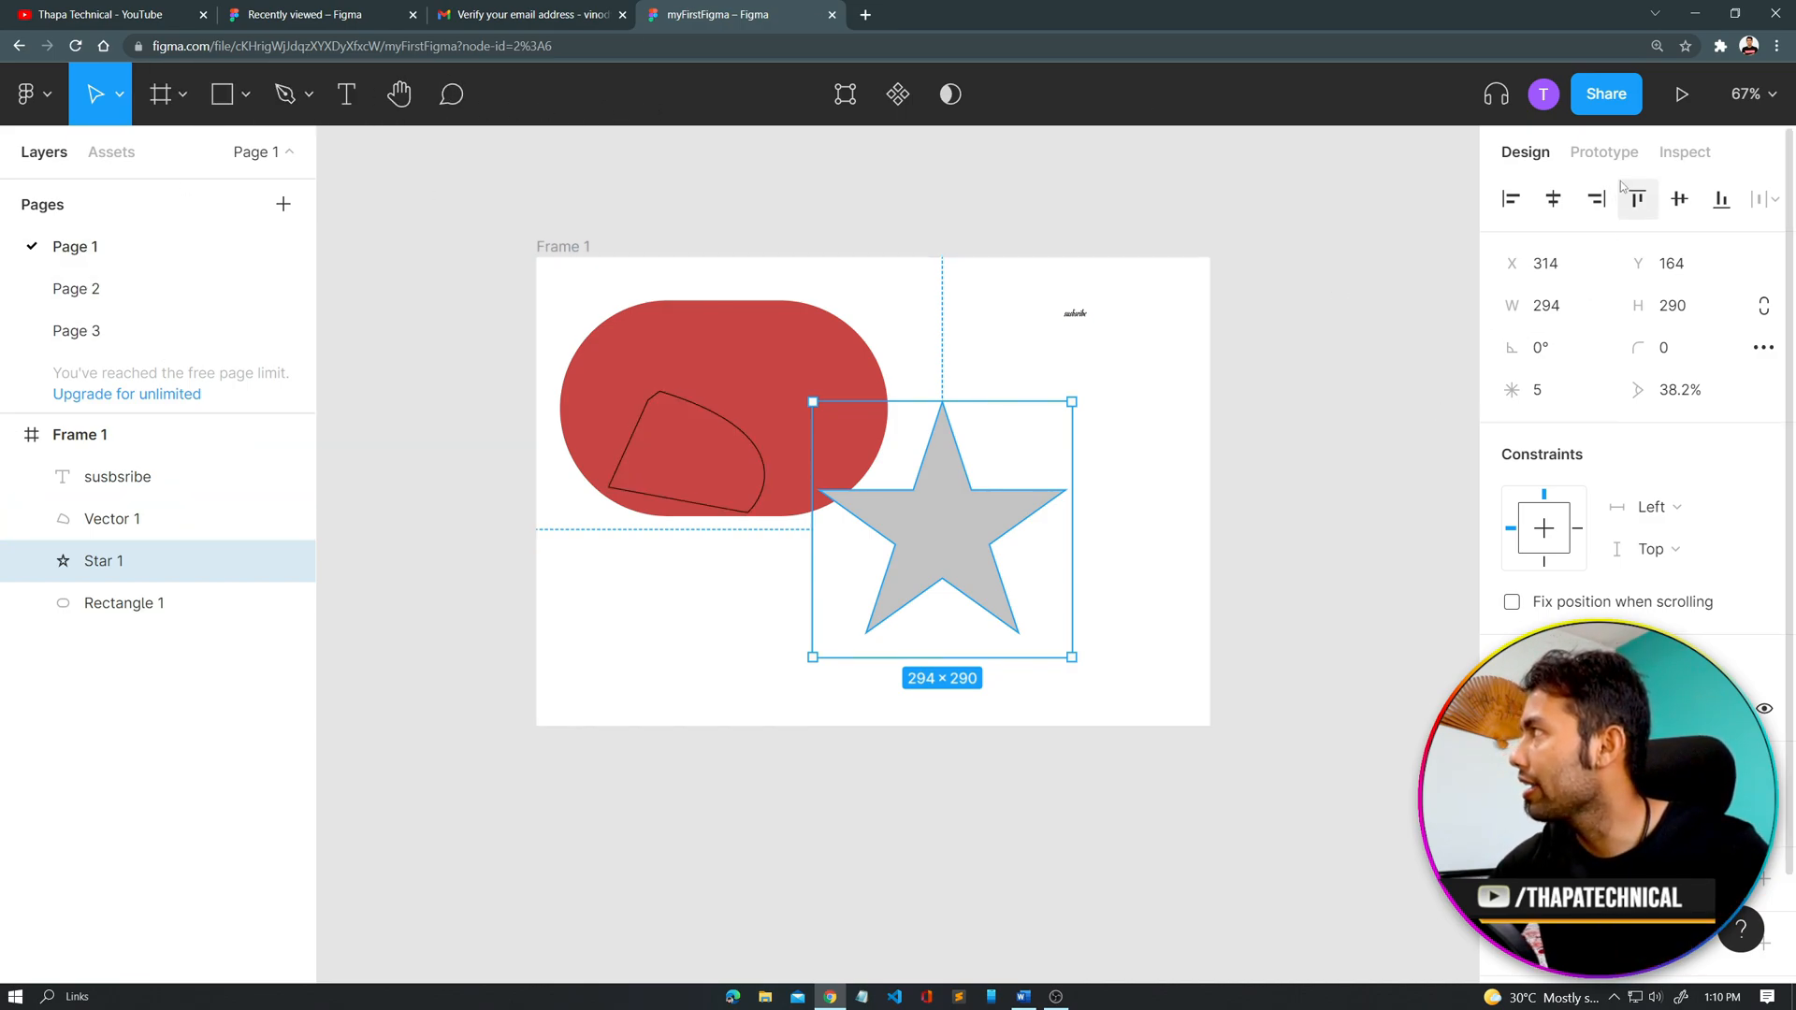
{"action": "left_click", "coordinate": [1607, 154]}
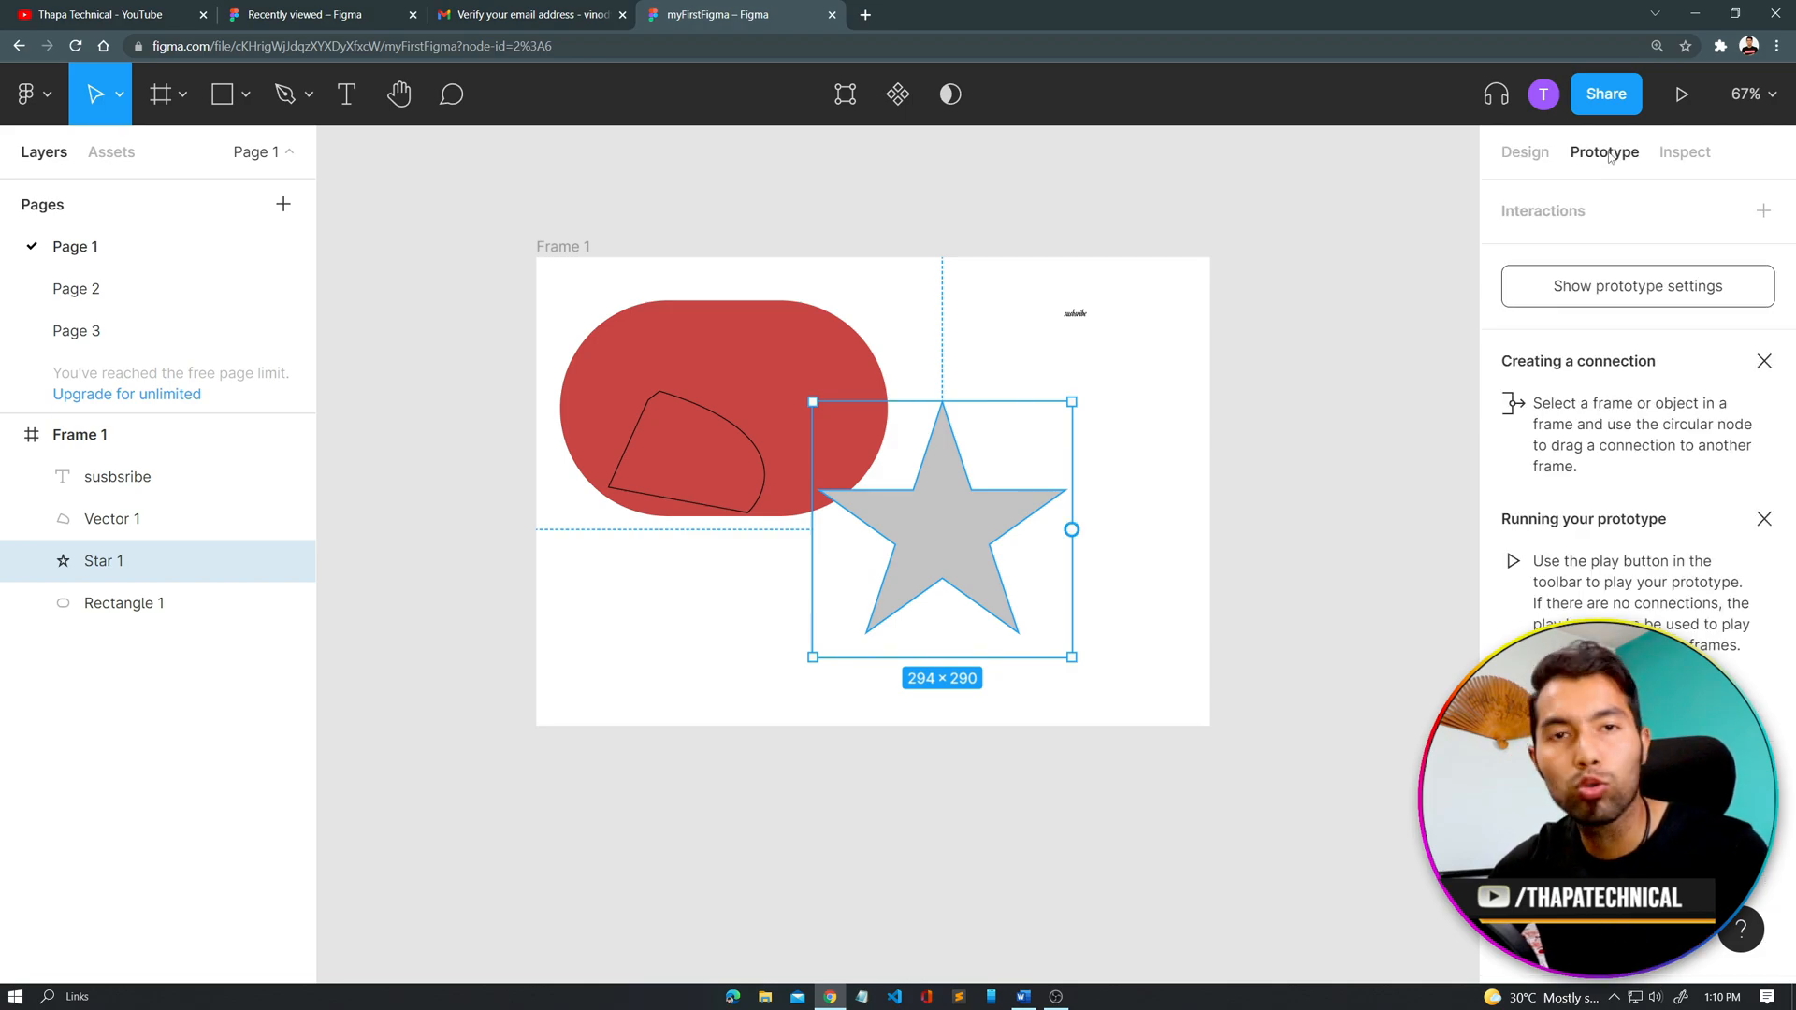
{"action": "left_click", "coordinate": [1683, 152]}
{"action": "left_click", "coordinate": [762, 341]}
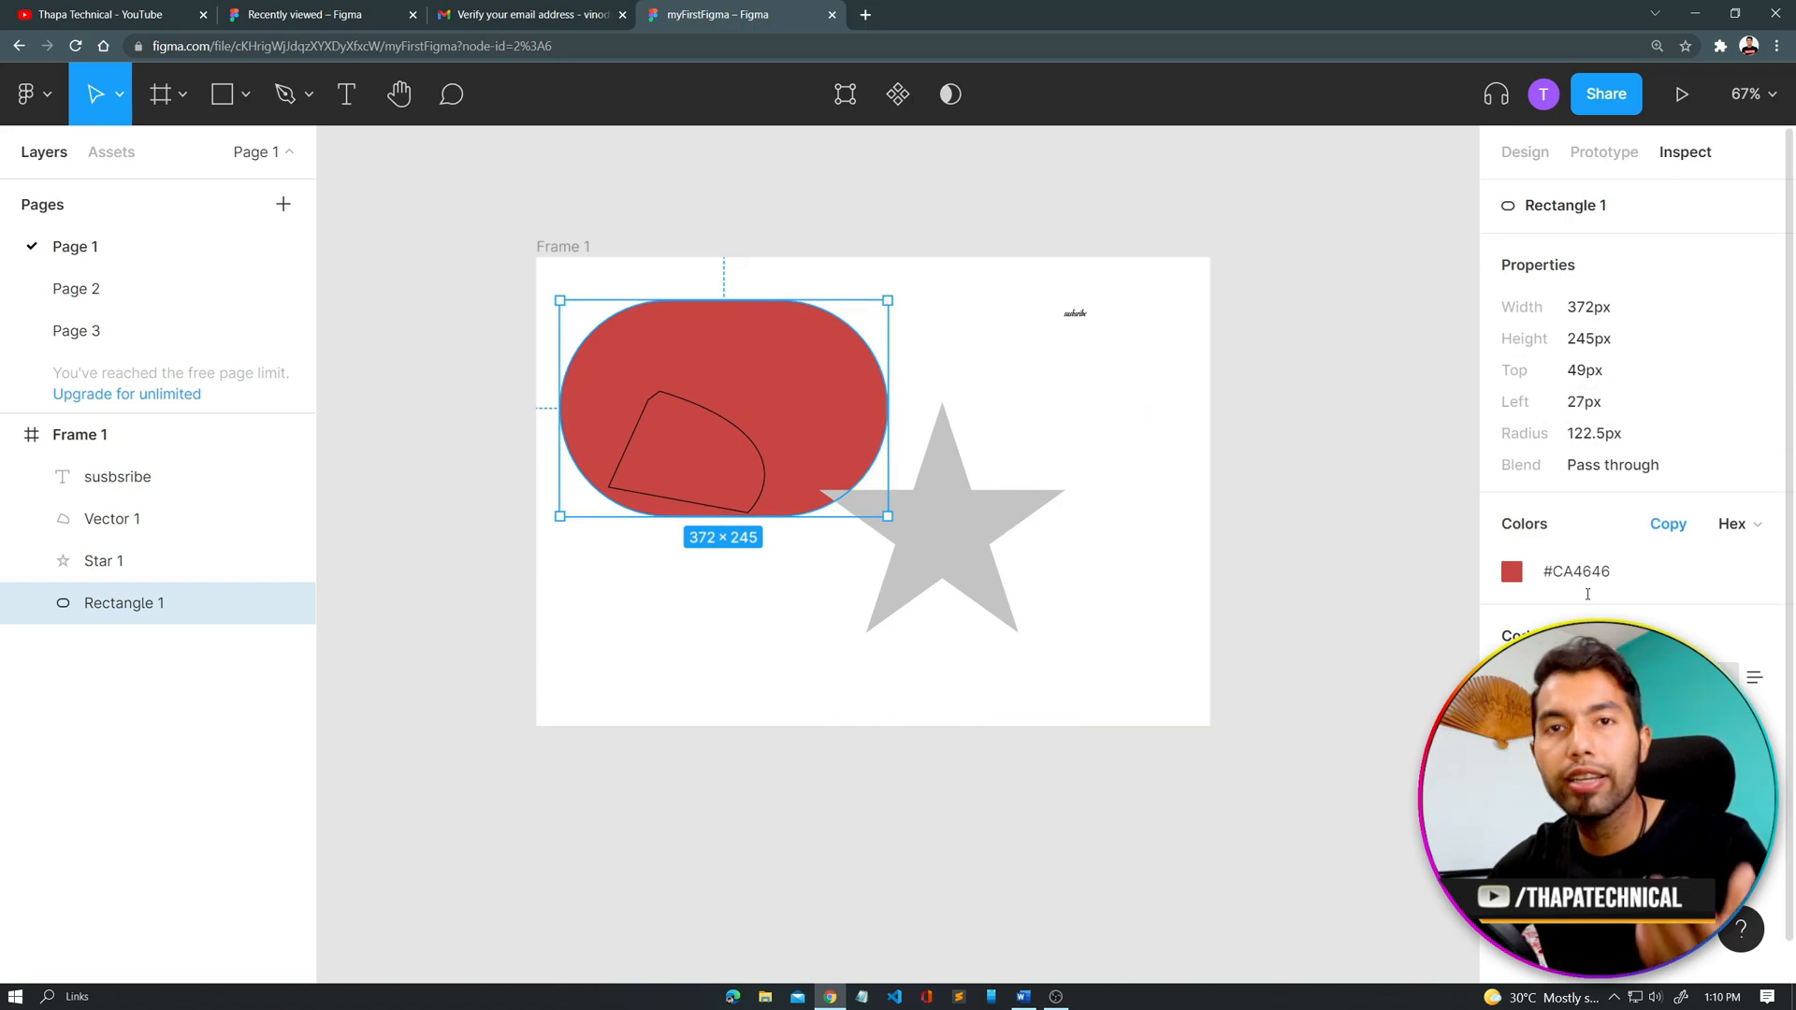
{"action": "scroll", "coordinate": [1534, 589], "scroll_direction": "down", "scroll_amount": 1}
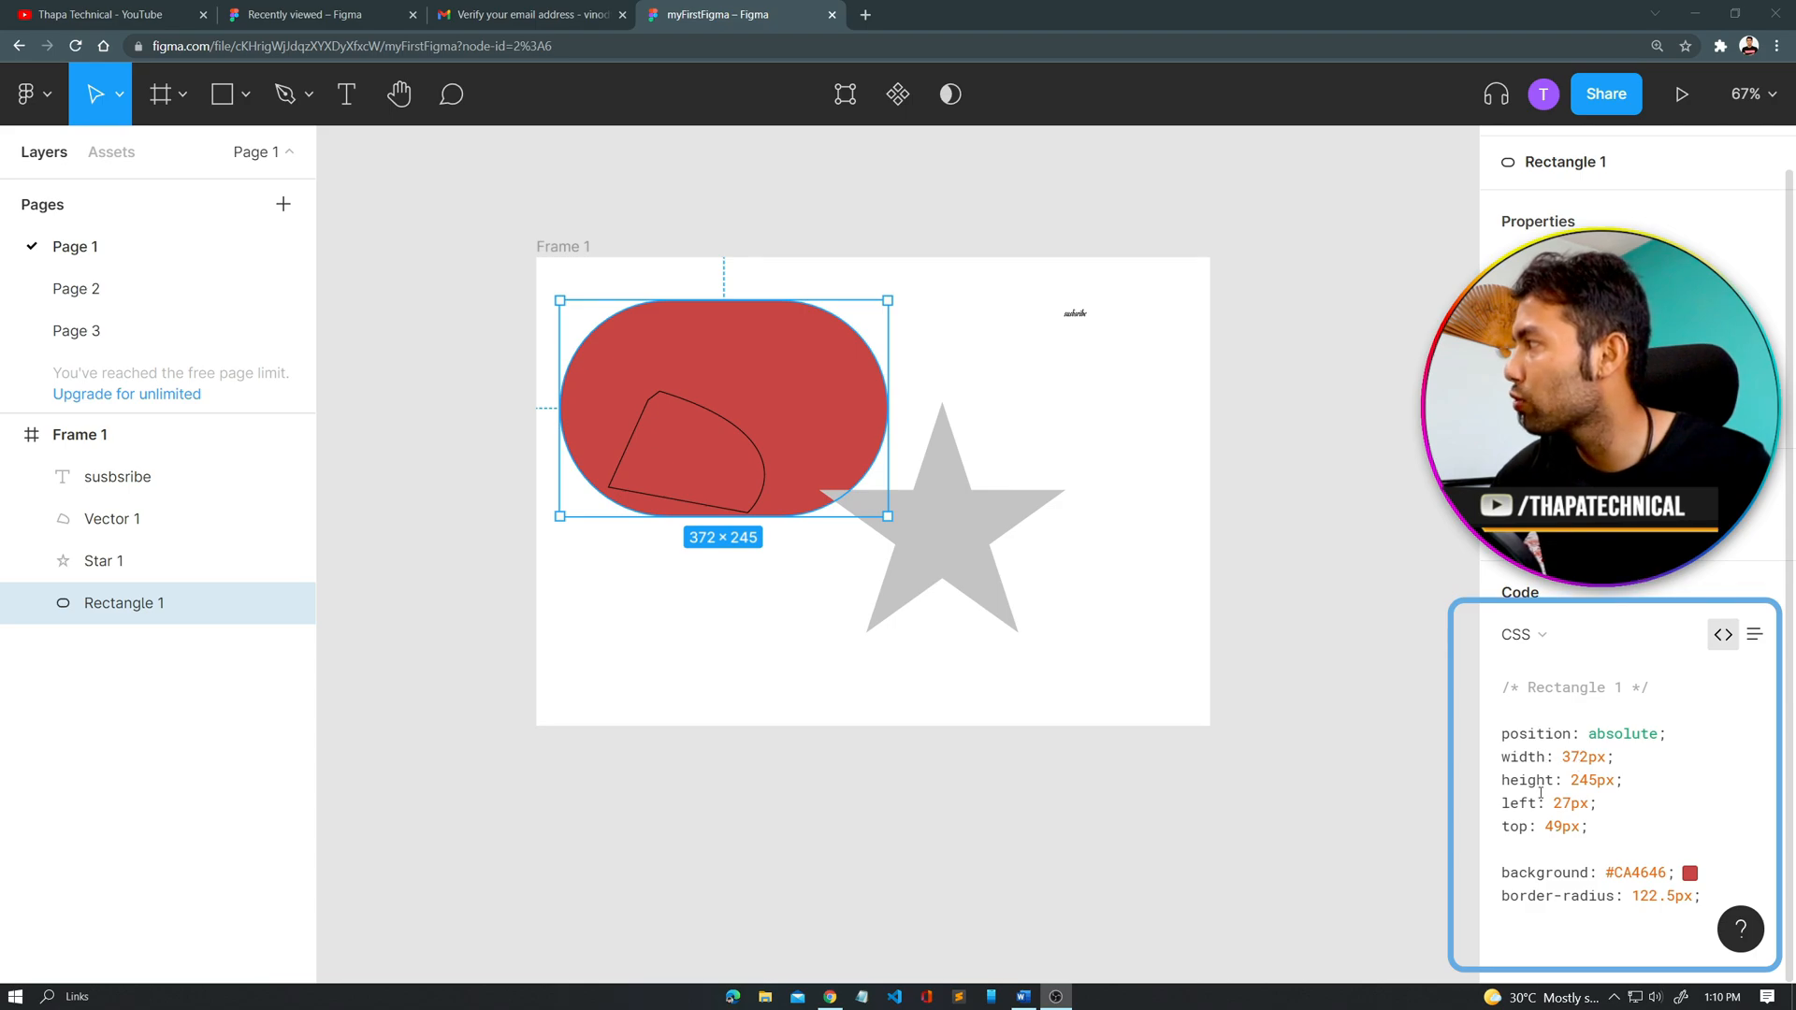
{"action": "left_click_drag", "start_coordinate": [1507, 898], "coordinate": [1690, 898]}
{"action": "left_click", "coordinate": [1639, 894]}
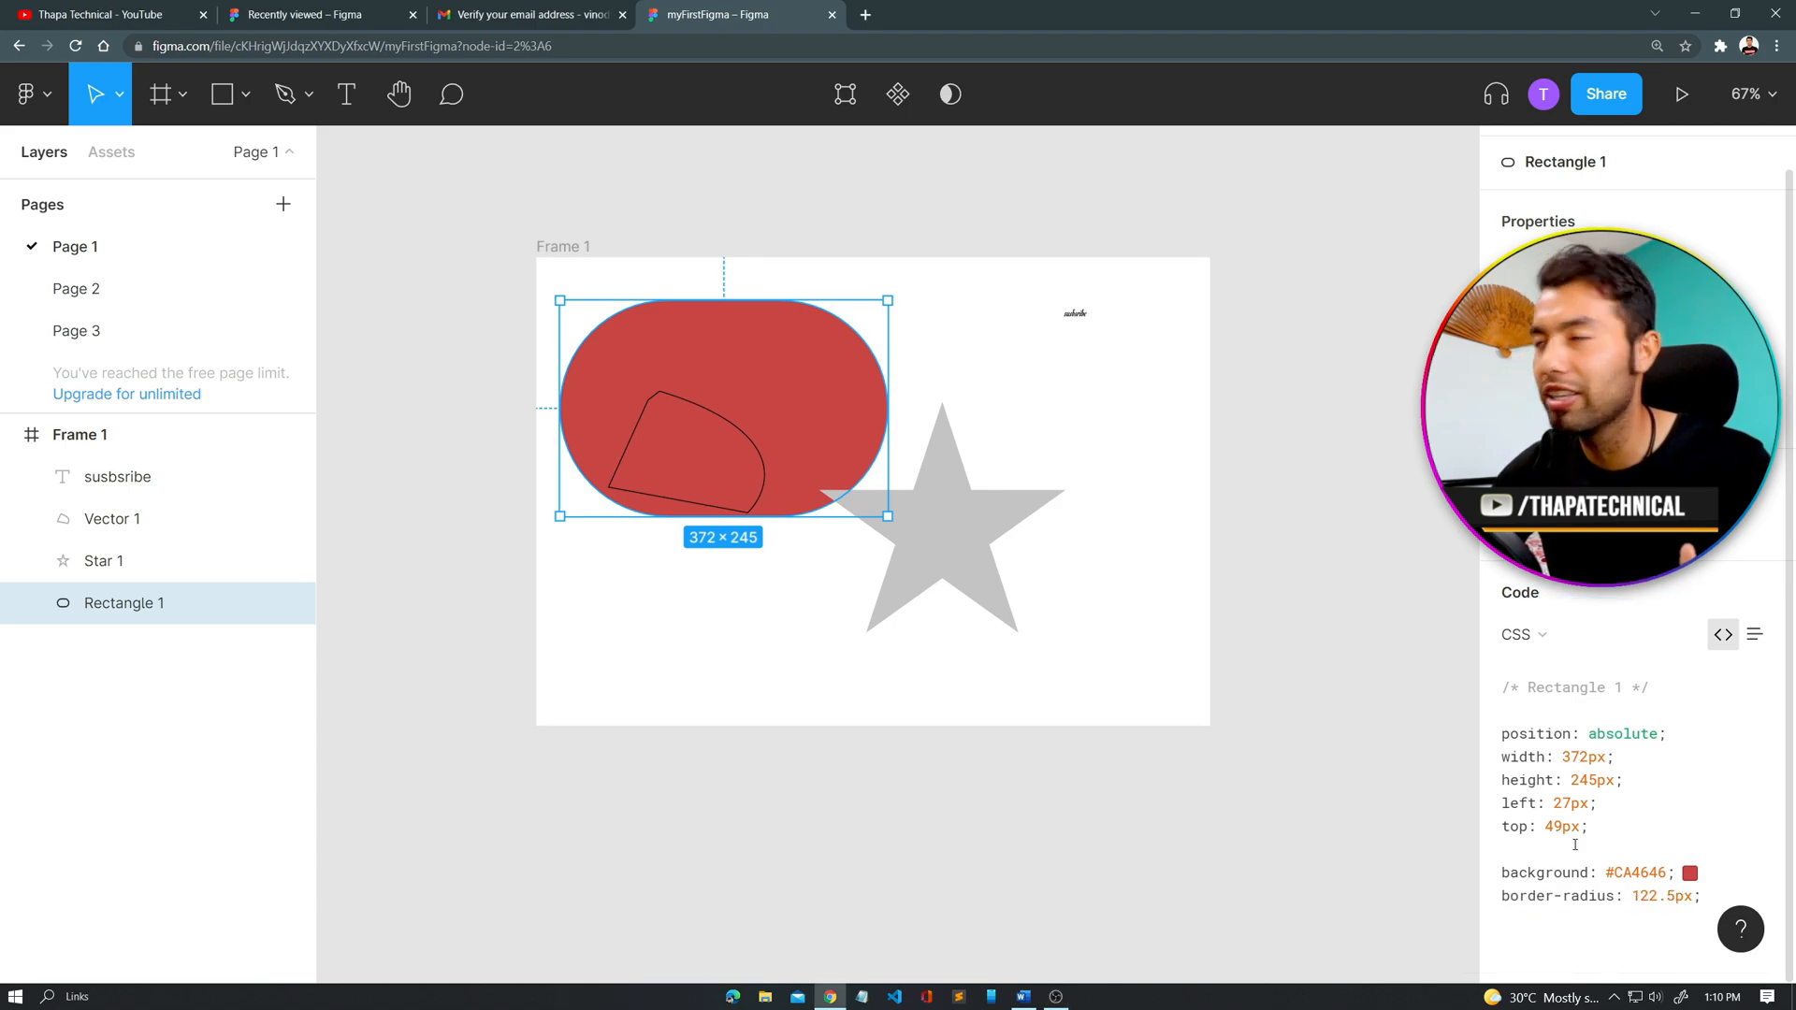
Step: Highlight the red rectangle's CSS code, then view its code as iOS and as Android
{"action": "left_click_drag", "start_coordinate": [1501, 733], "coordinate": [1753, 887]}
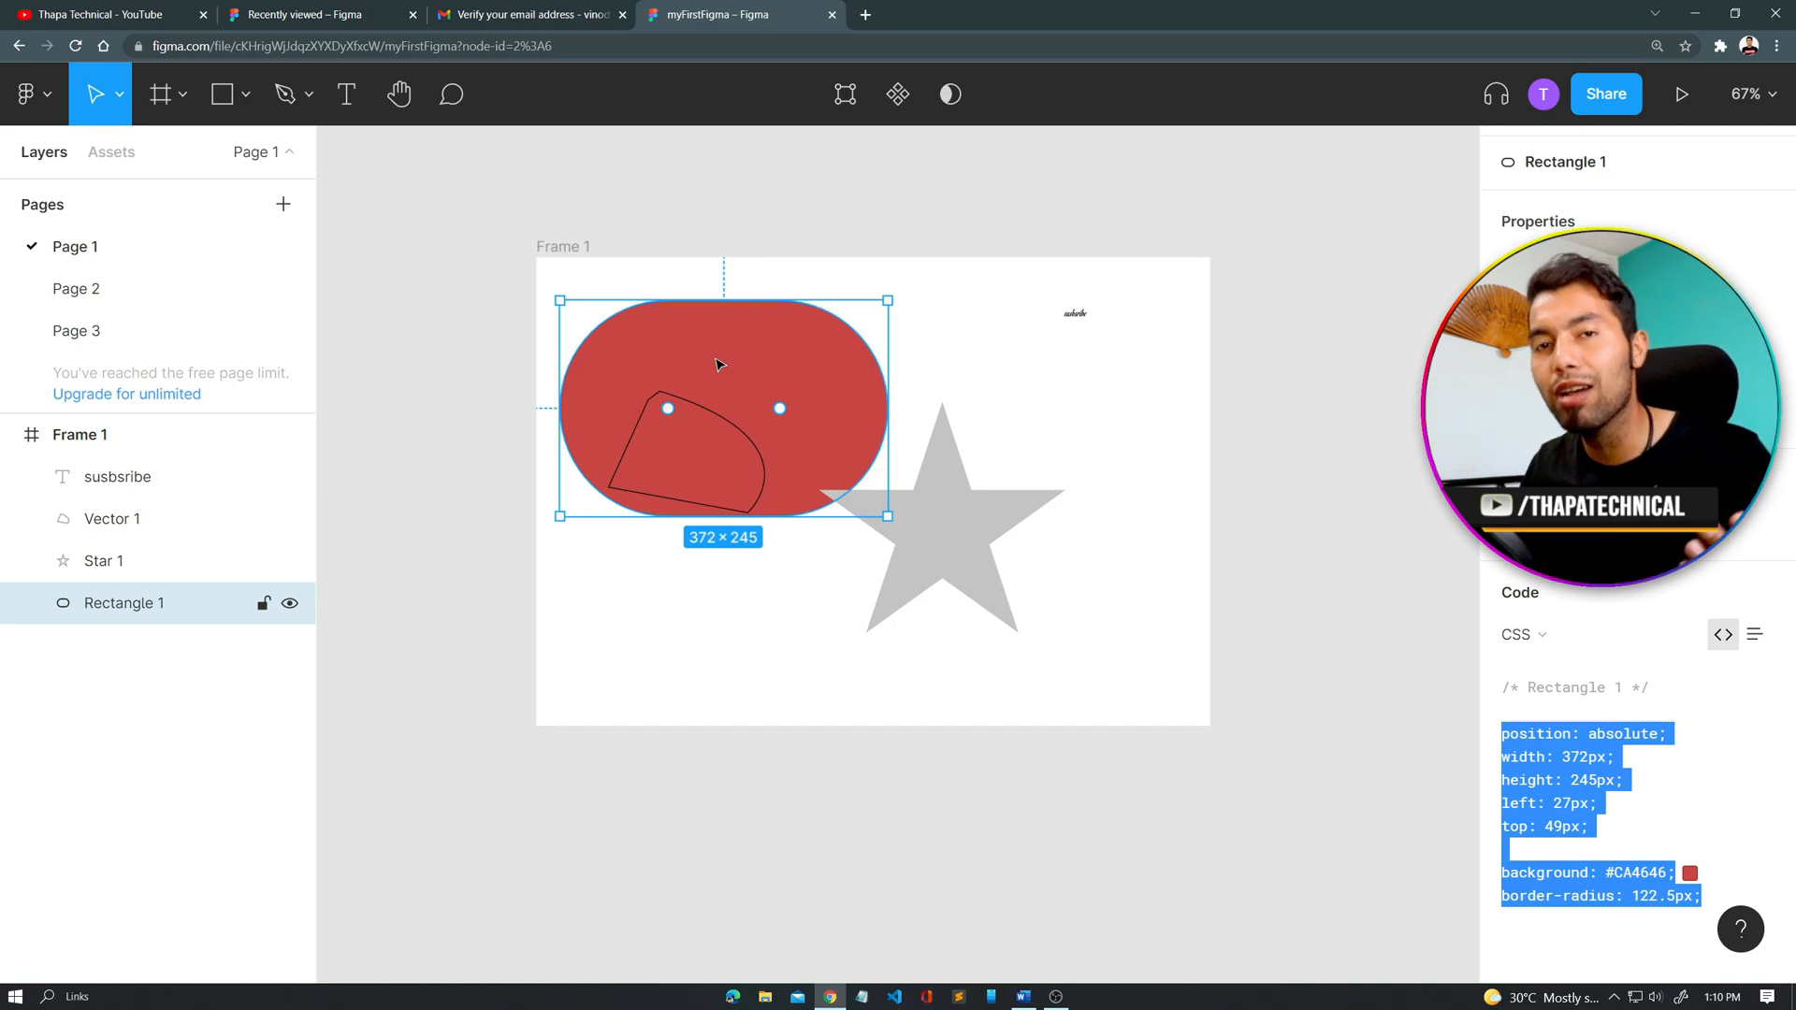
{"action": "left_click", "coordinate": [1594, 644]}
{"action": "left_click", "coordinate": [1560, 666]}
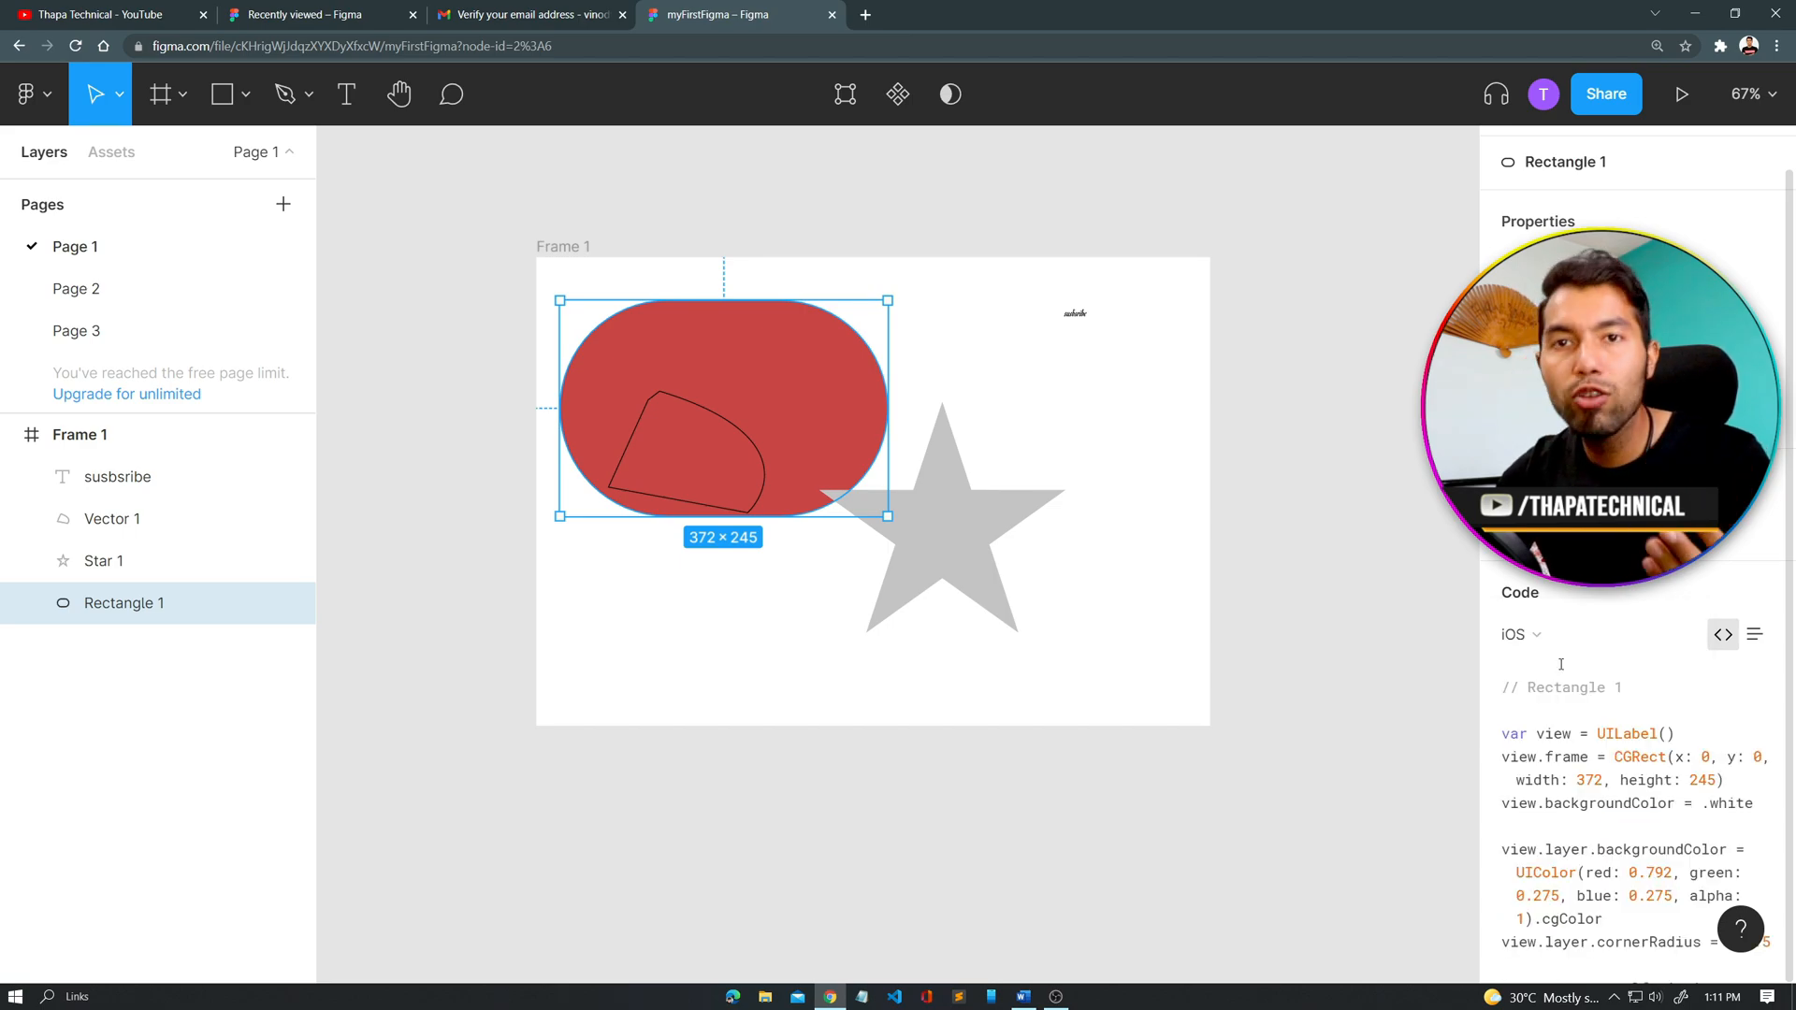
{"action": "left_click", "coordinate": [1626, 639]}
{"action": "left_click", "coordinate": [1598, 666]}
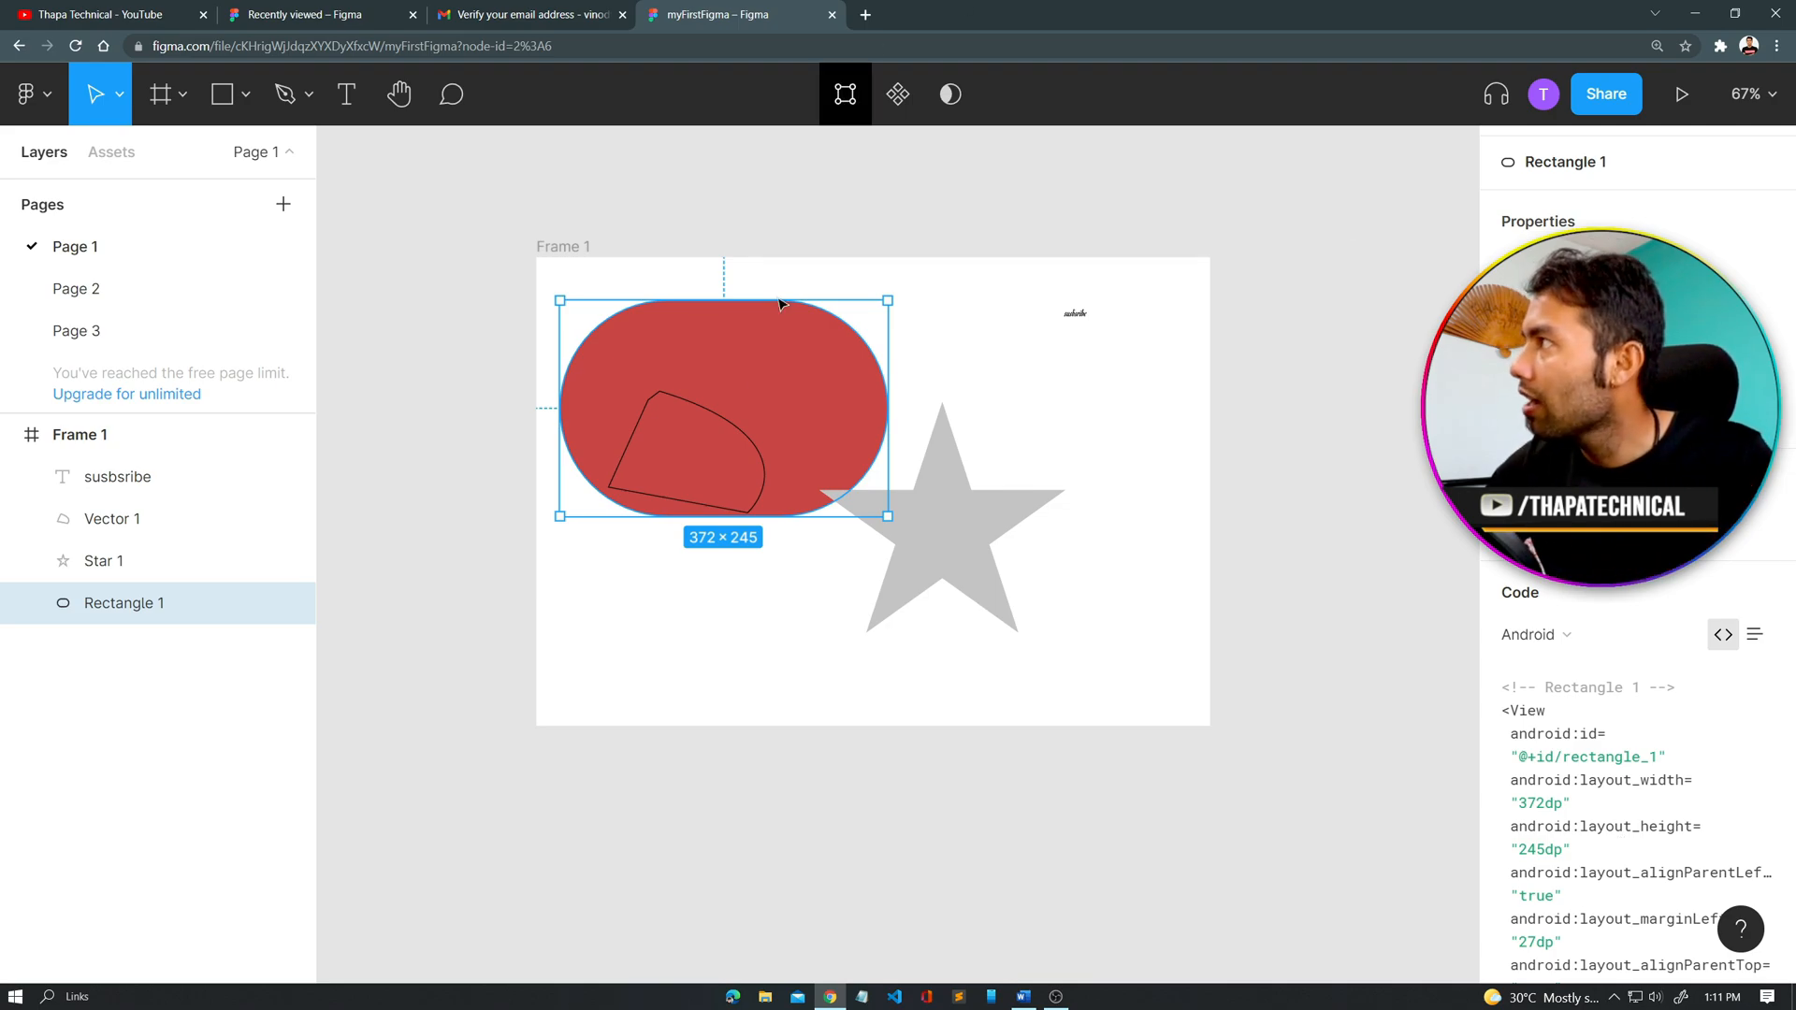
Step: Delete Frame 1 with all its contents from Page 1
{"action": "key", "text": "alt"}
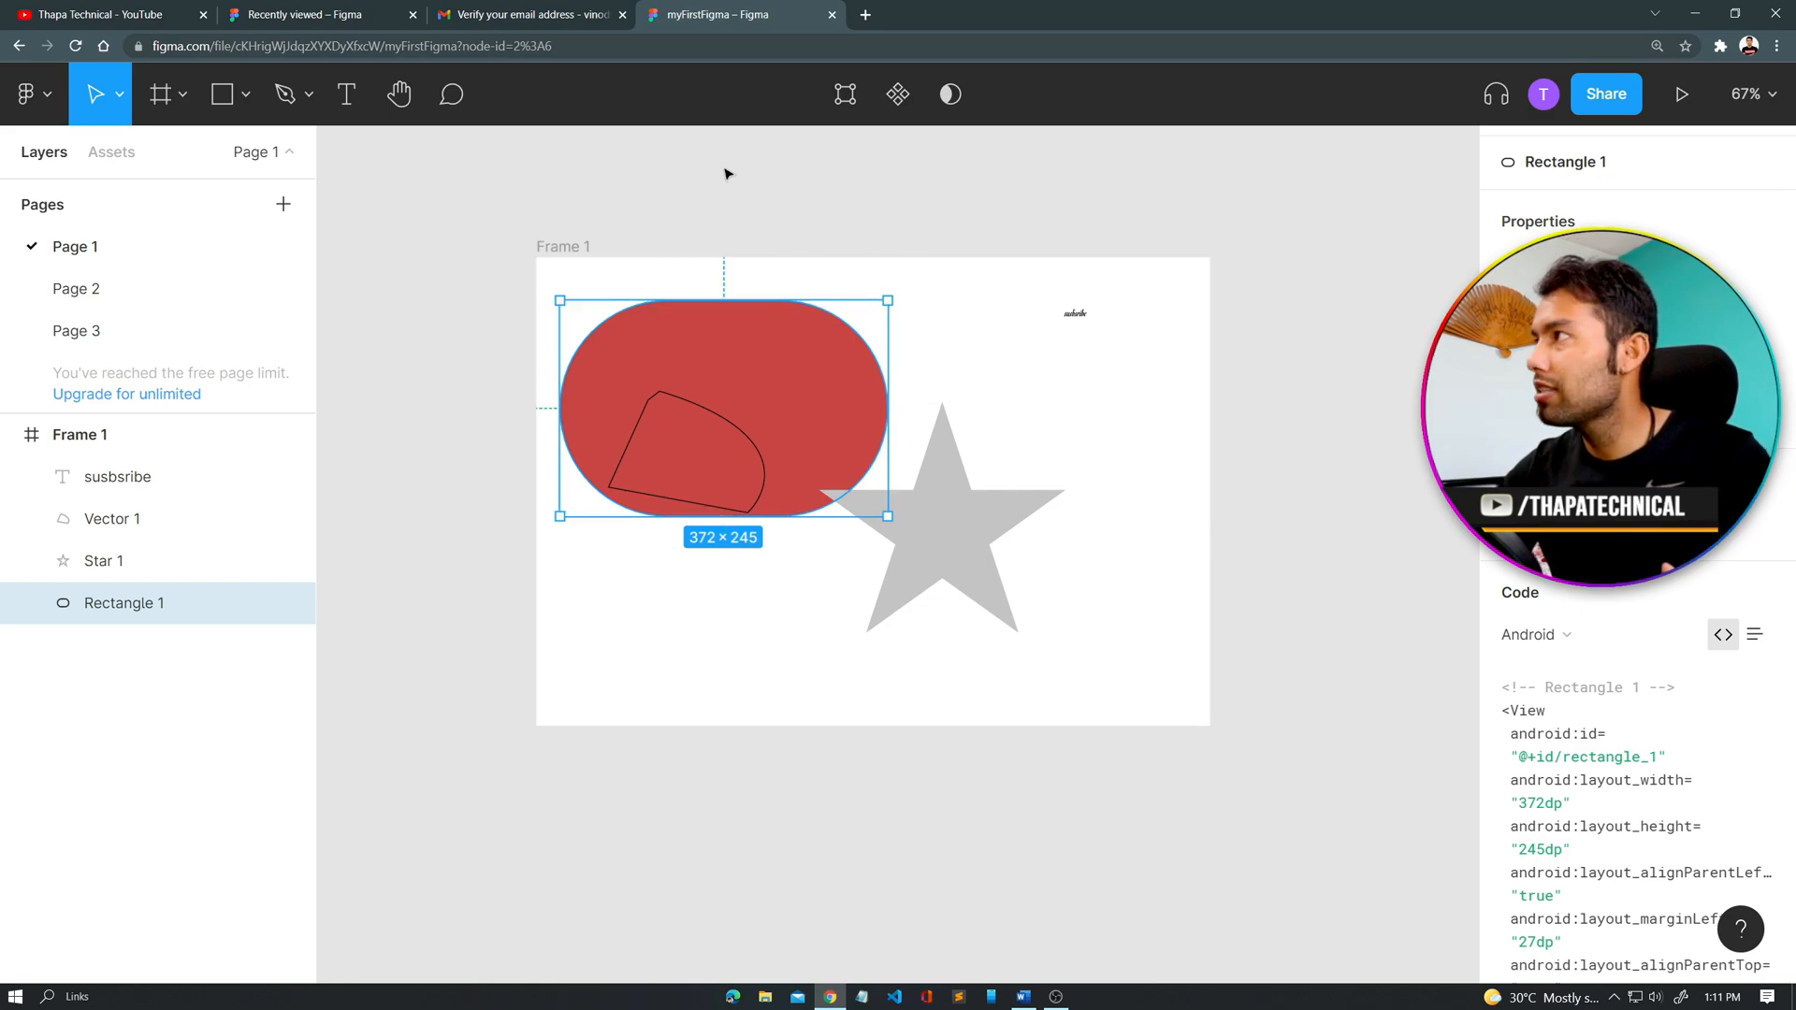
{"action": "left_click", "coordinate": [566, 251]}
{"action": "key", "text": "Delete"}
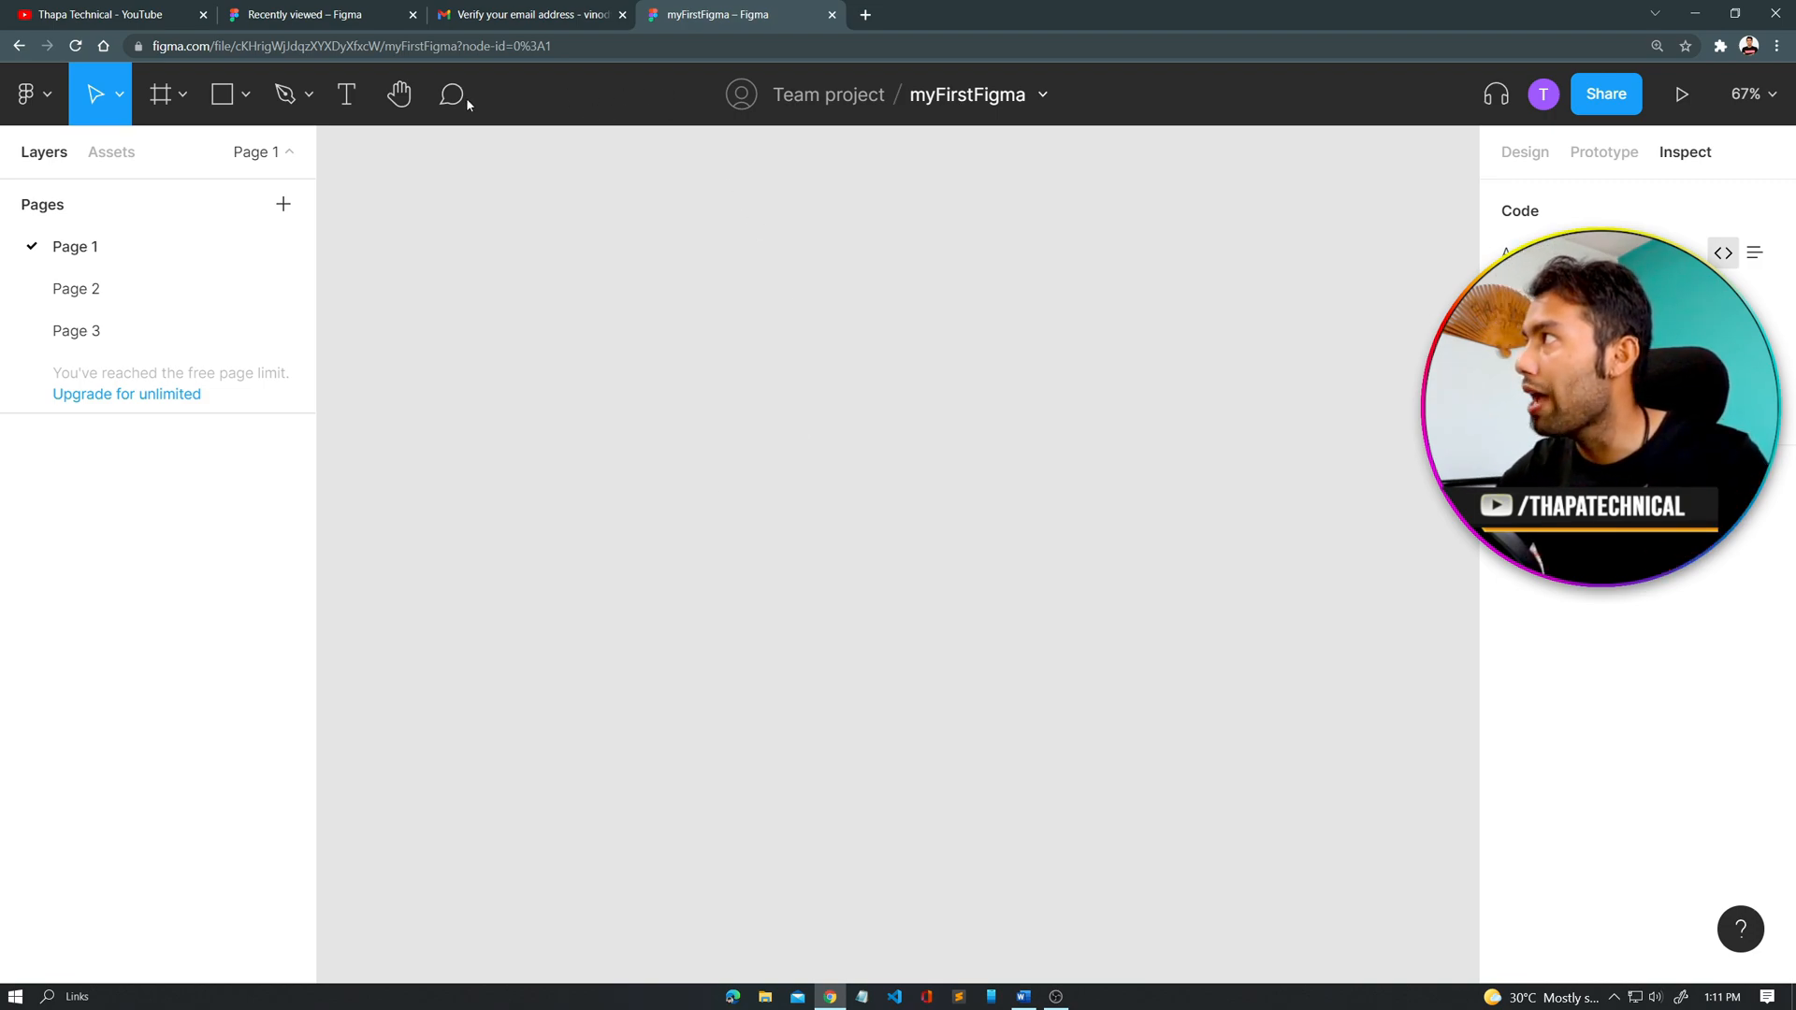
{"action": "left_click", "coordinate": [183, 110]}
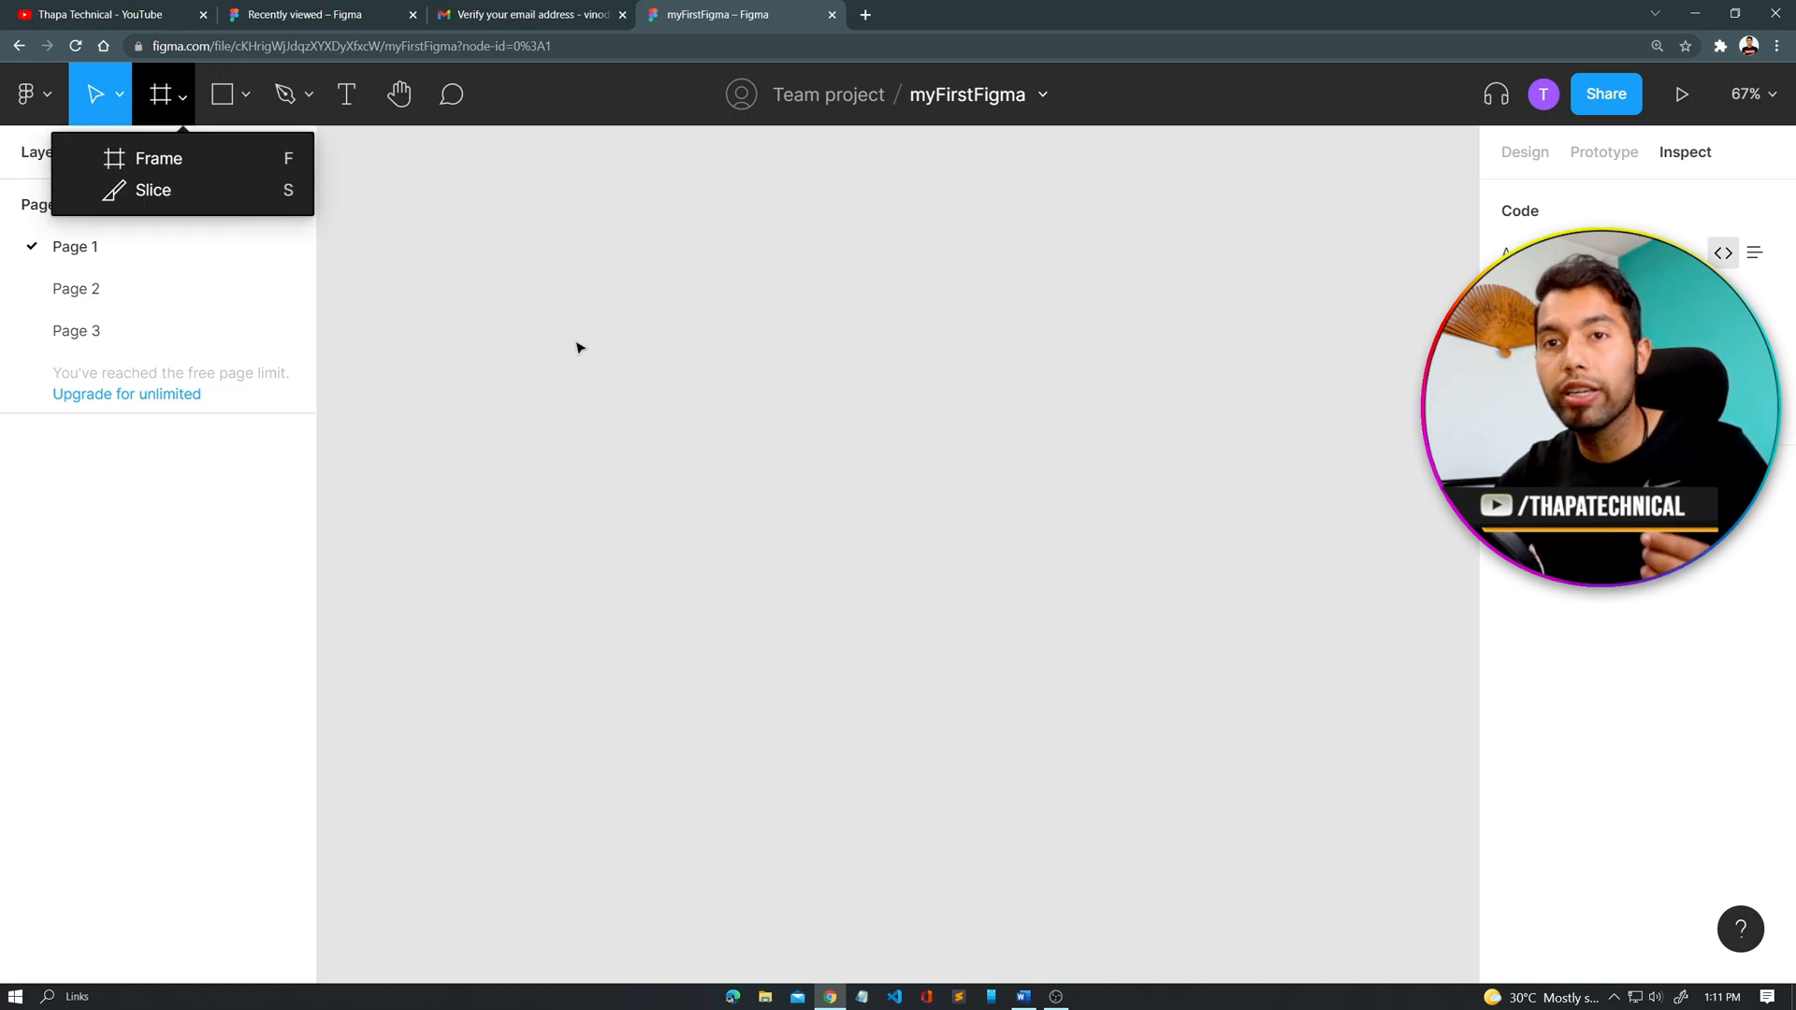
{"action": "left_click", "coordinate": [580, 348]}
{"action": "left_click", "coordinate": [185, 96]}
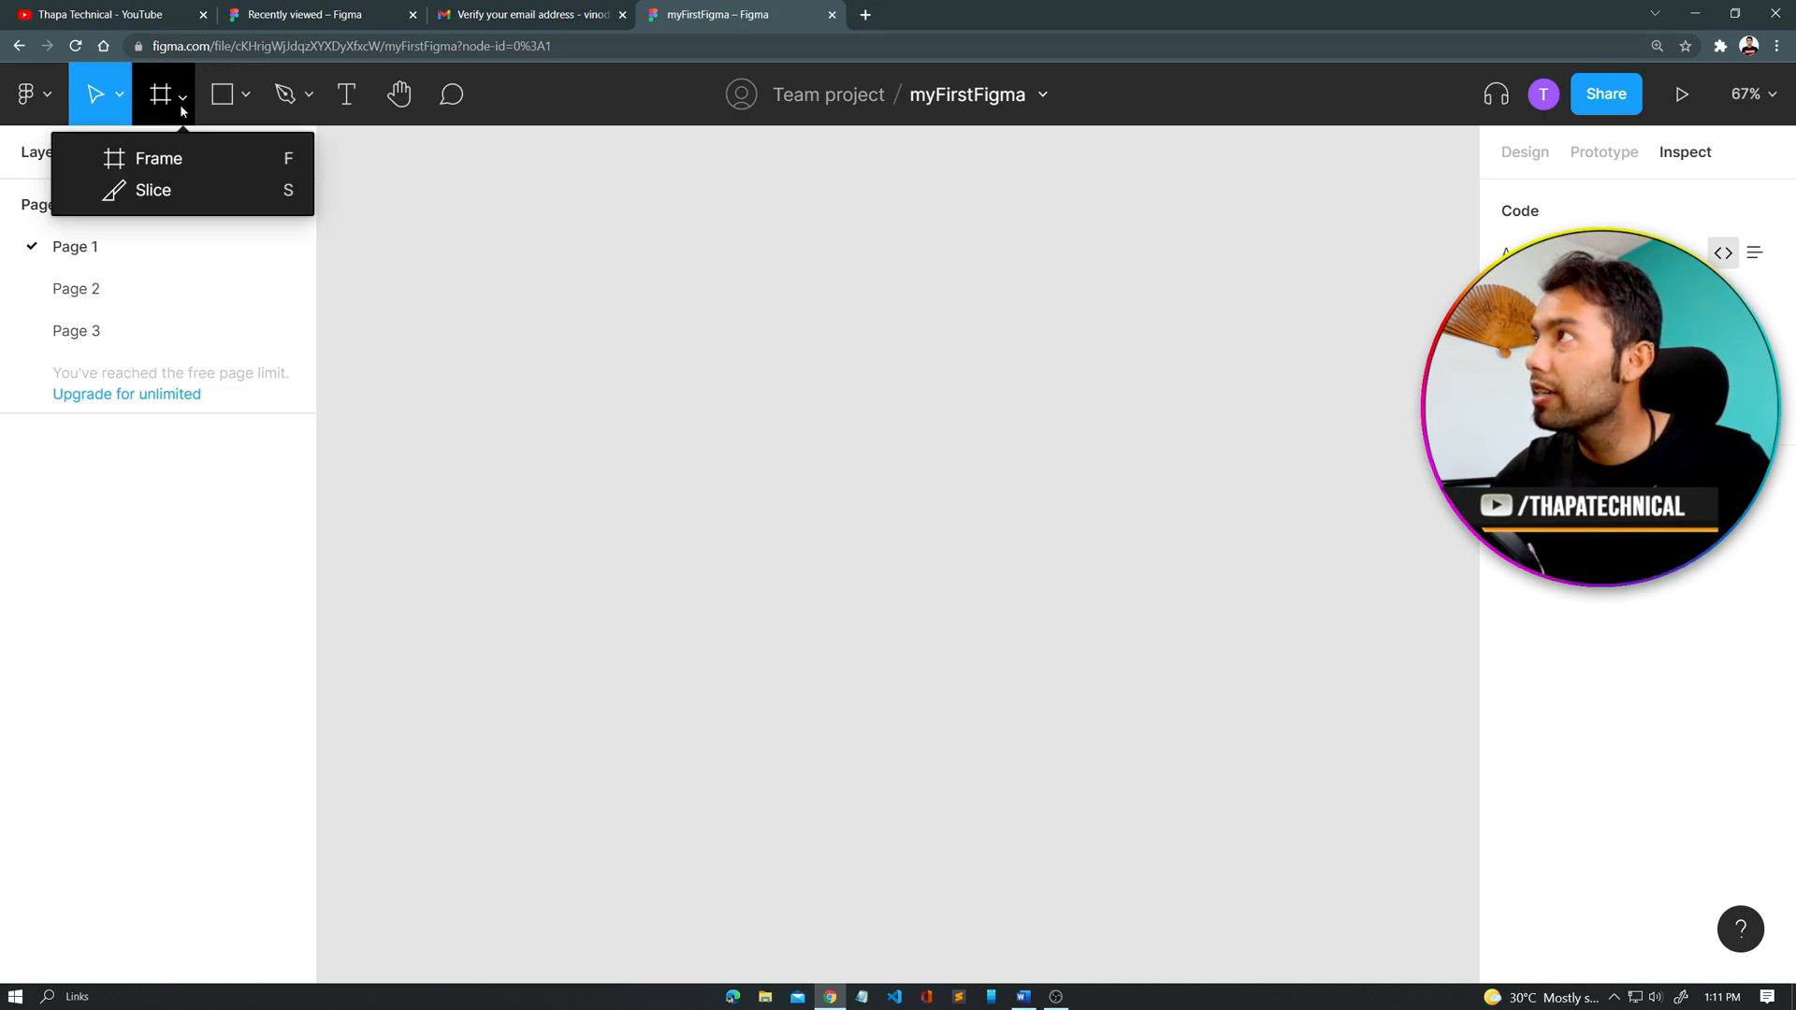
{"action": "left_click", "coordinate": [245, 111]}
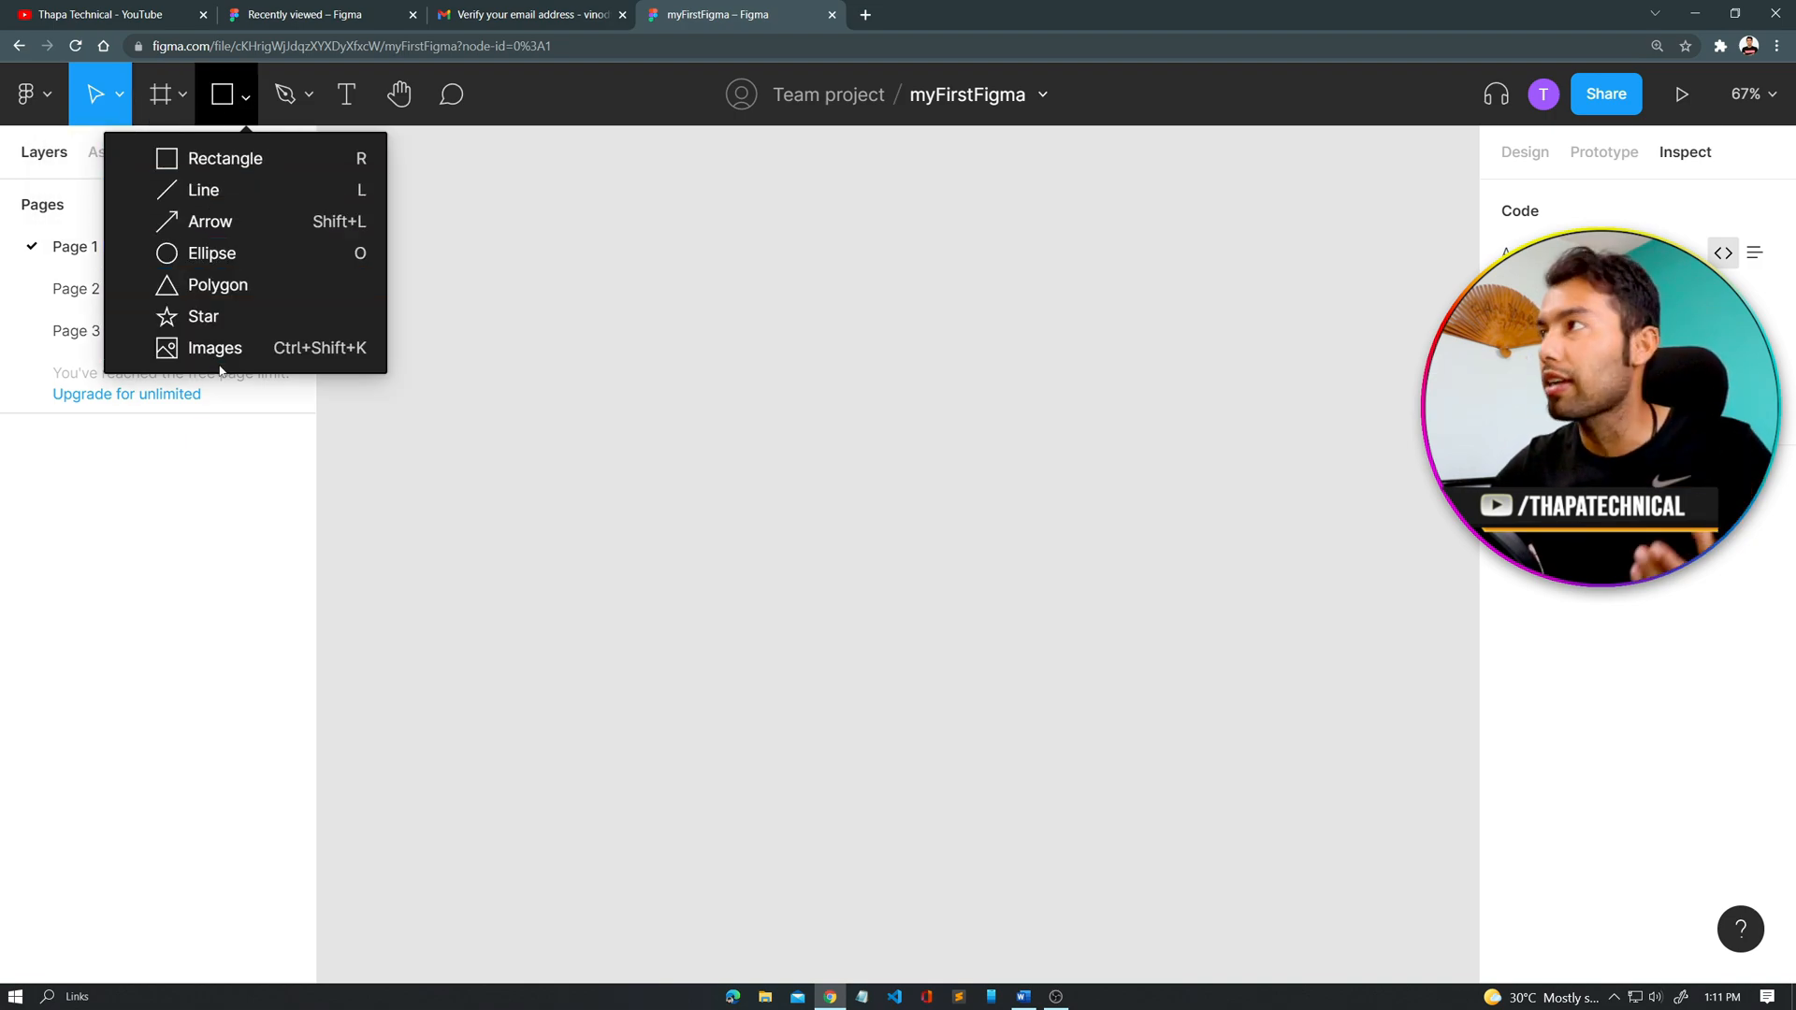
{"action": "left_click", "coordinate": [675, 478]}
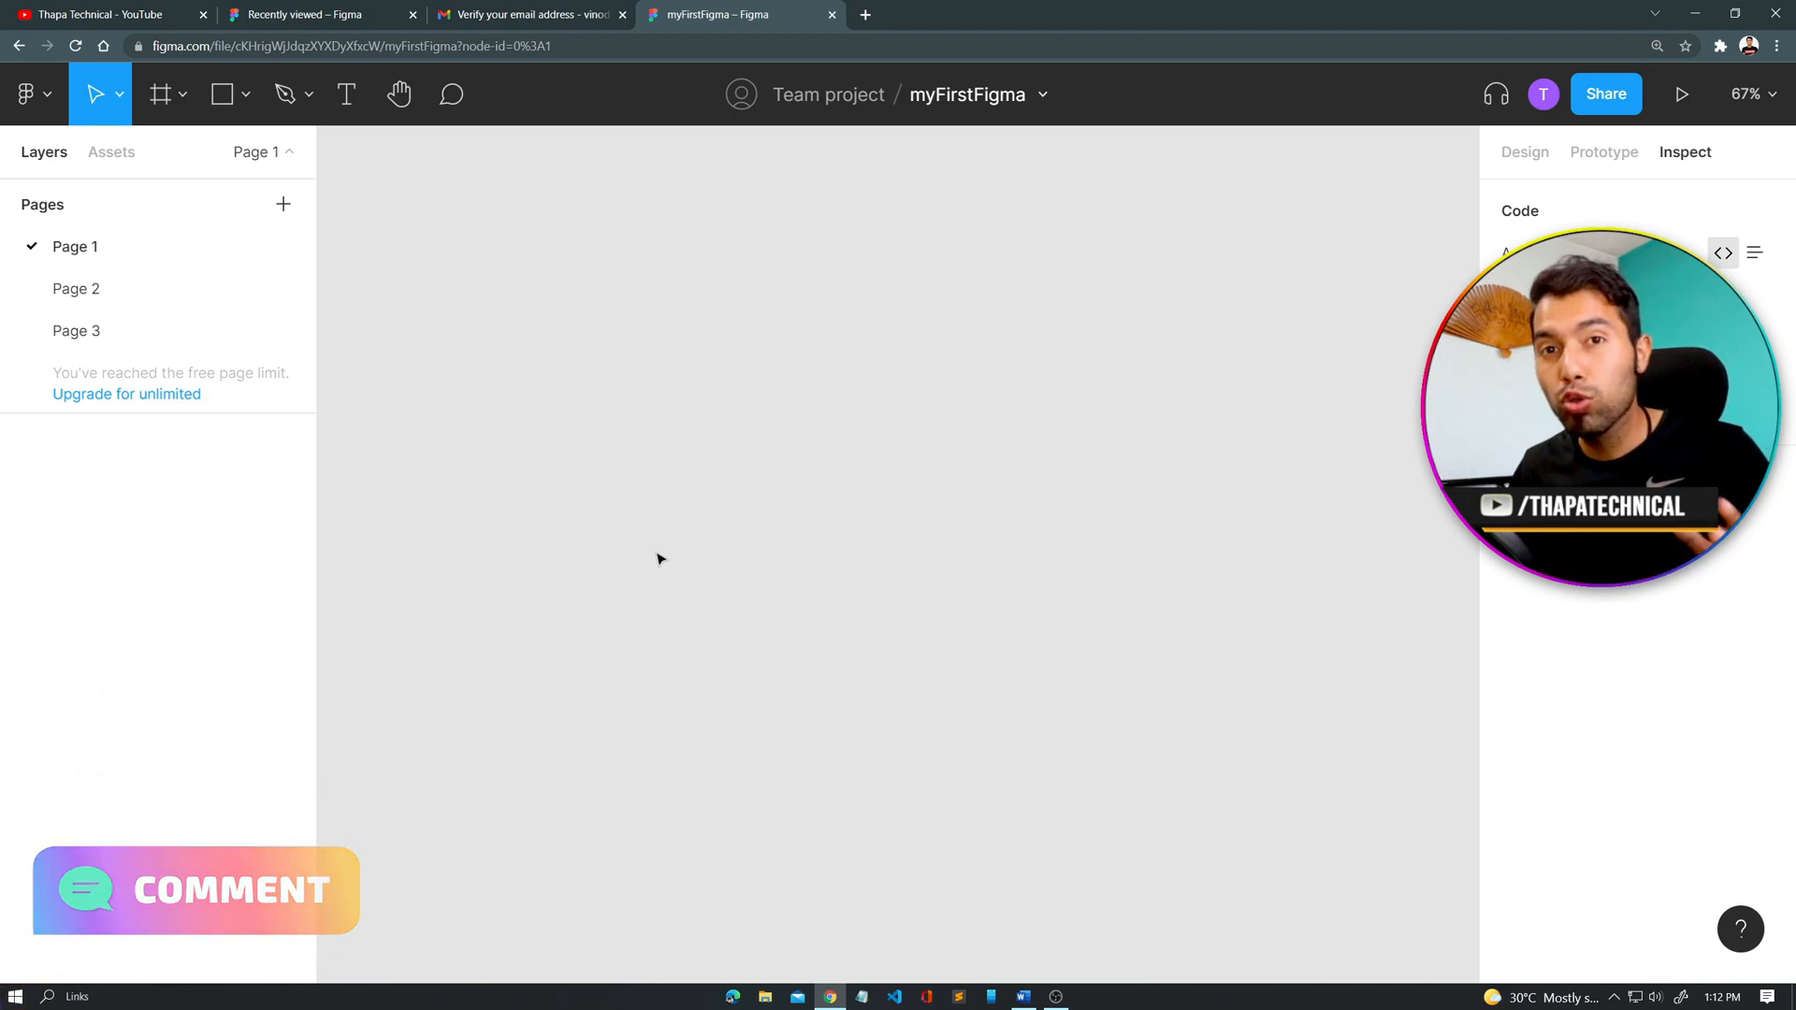
Step: Switch to YouTube and view the Thapa Technical channel page from its banner
{"action": "left_click", "coordinate": [3, 8]}
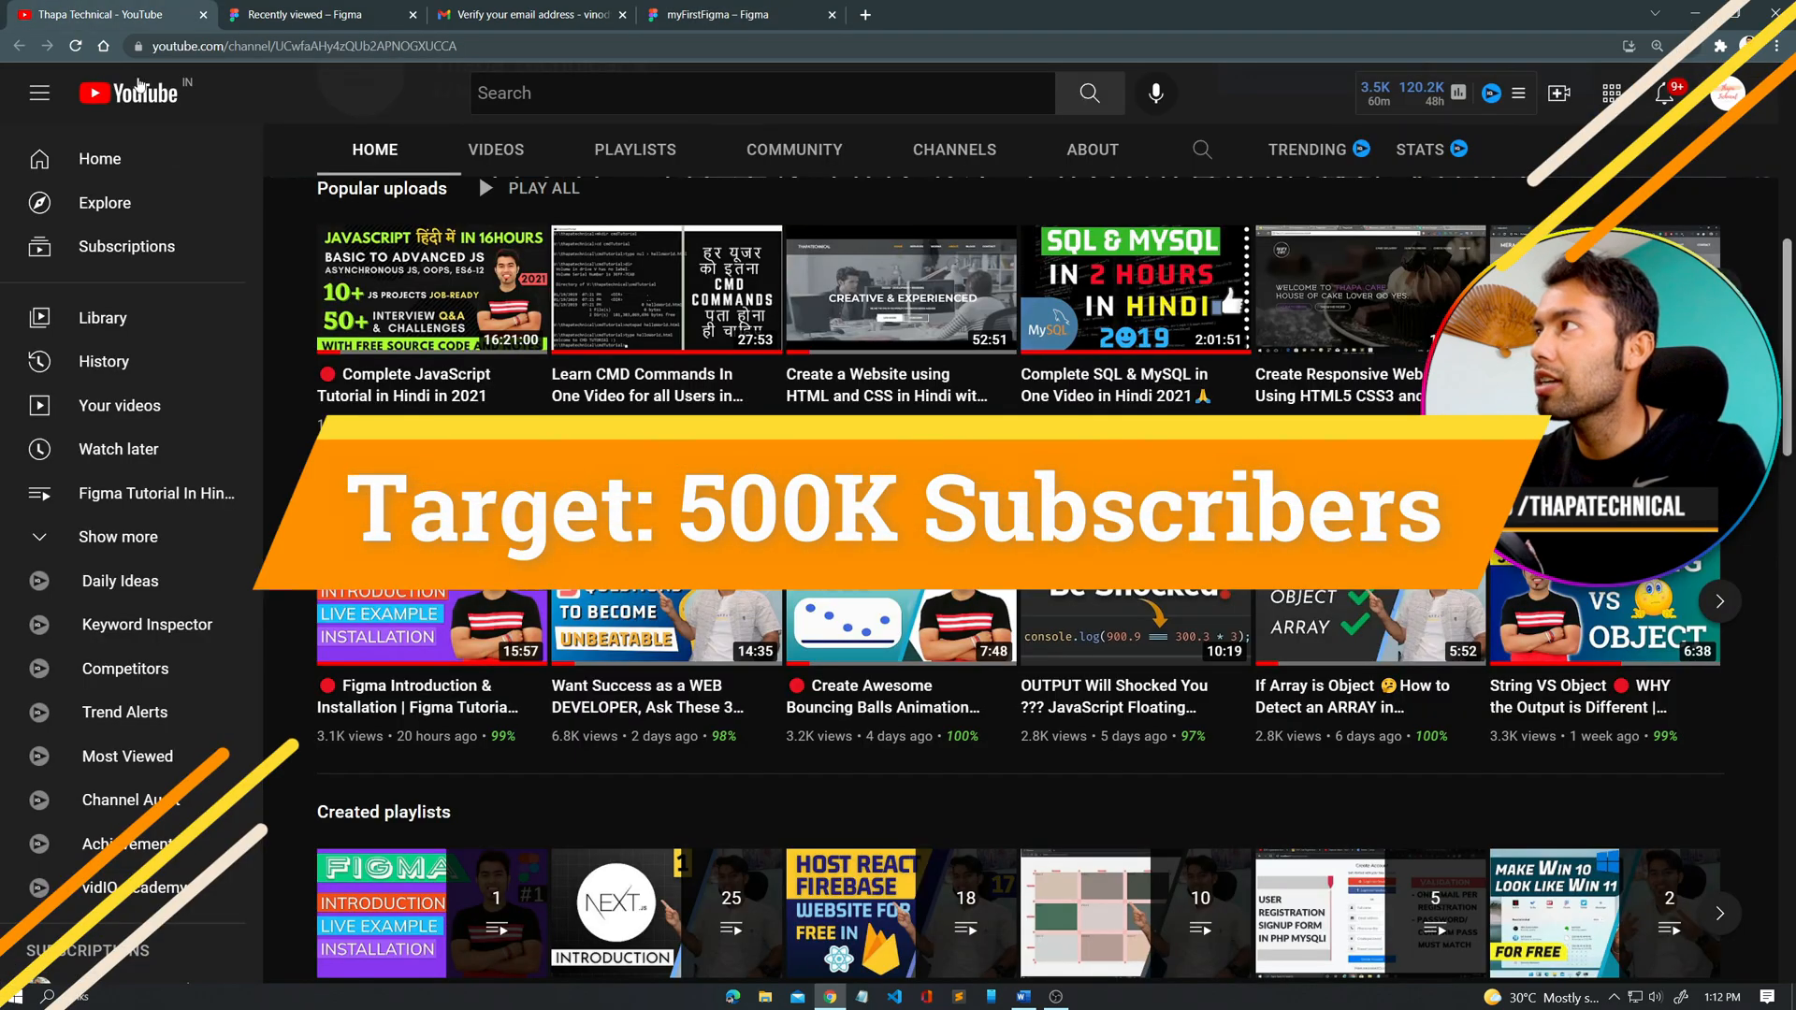
{"action": "scroll", "coordinate": [898, 562], "scroll_direction": "up", "scroll_amount": 8}
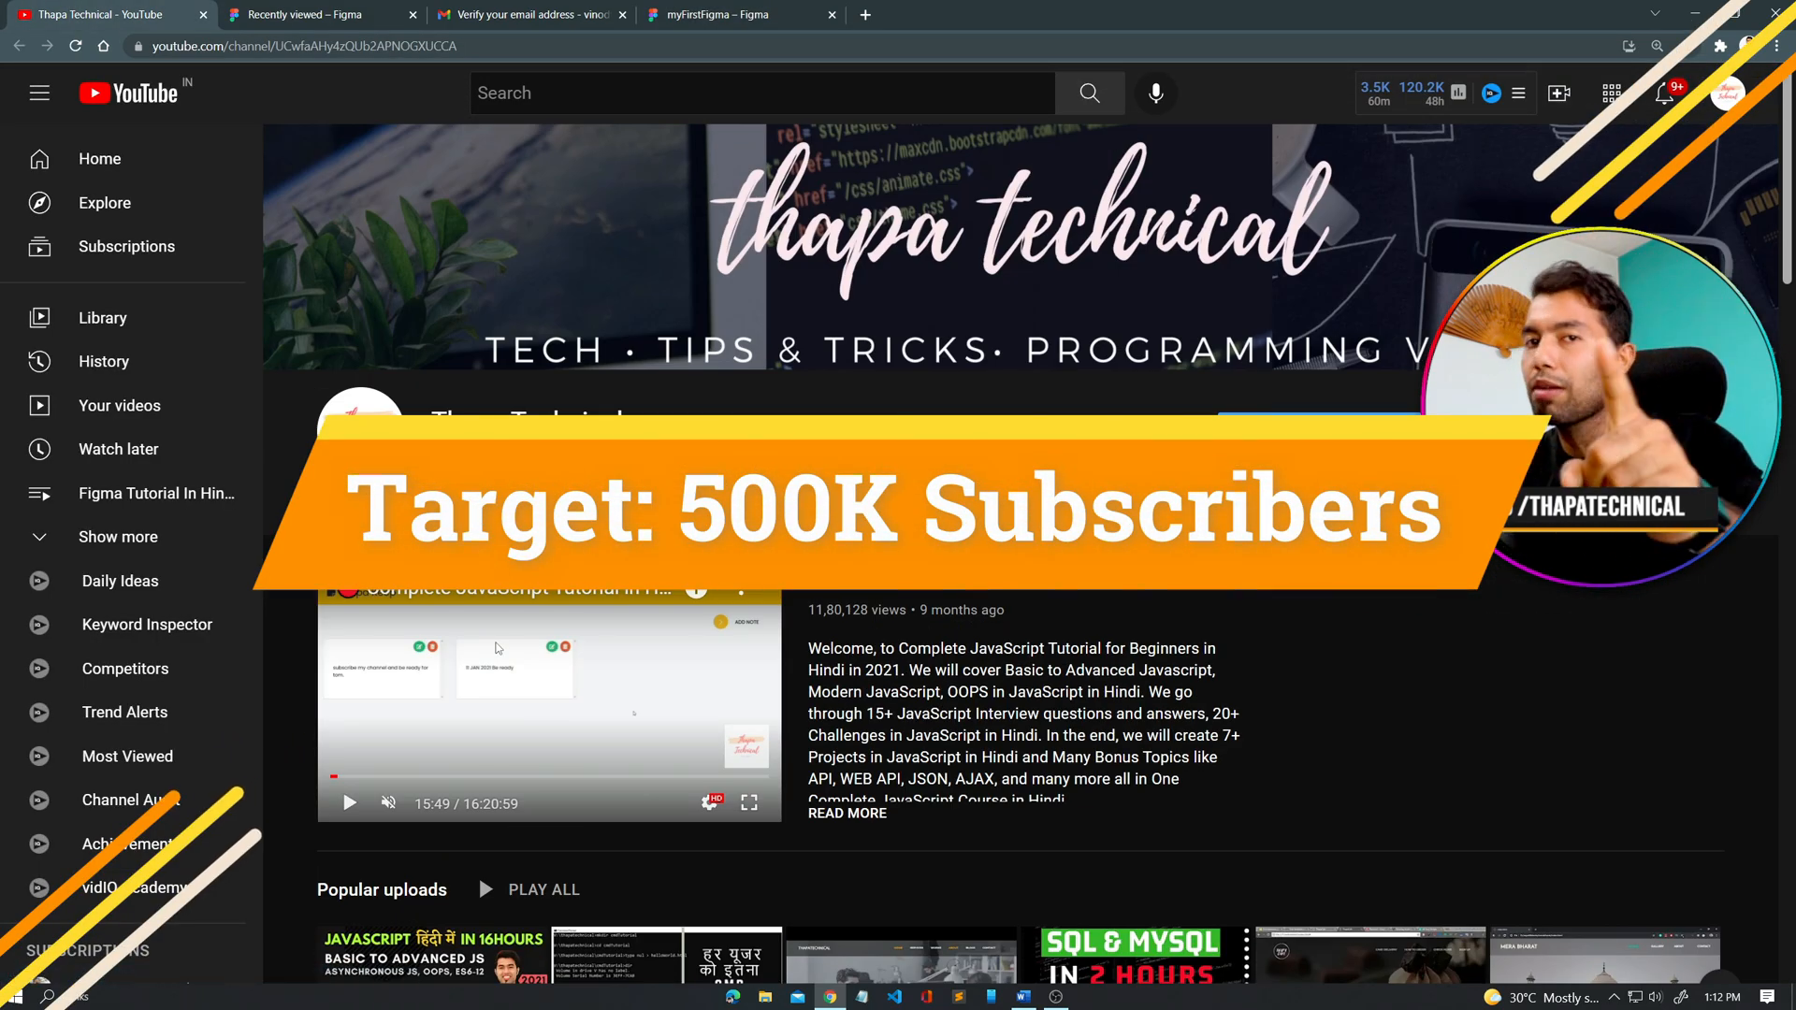